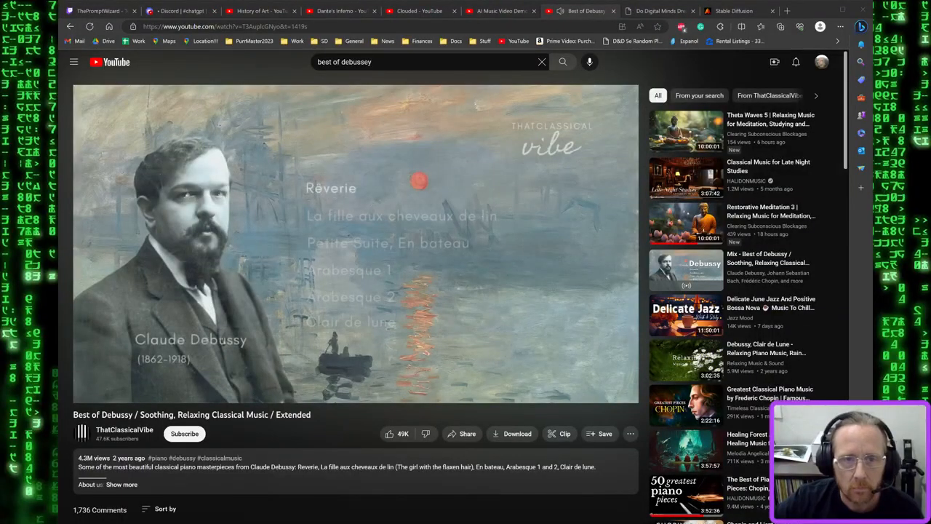
{"action": "left_click", "coordinate": [115, 9]}
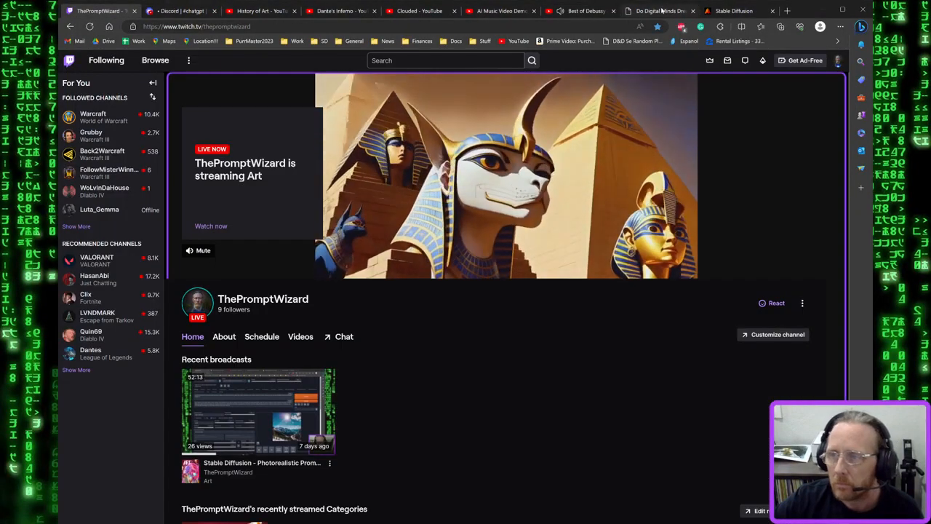
{"action": "left_click", "coordinate": [722, 10]}
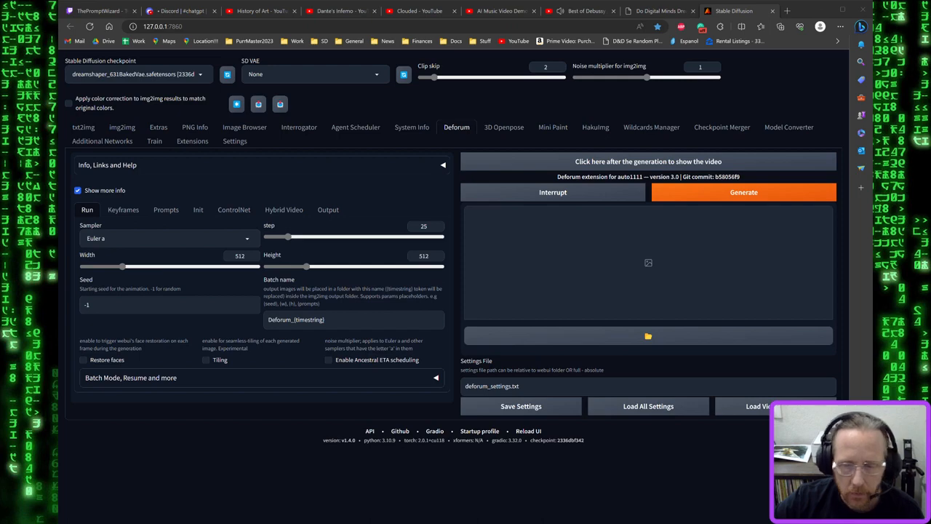
{"action": "left_click", "coordinate": [586, 11]}
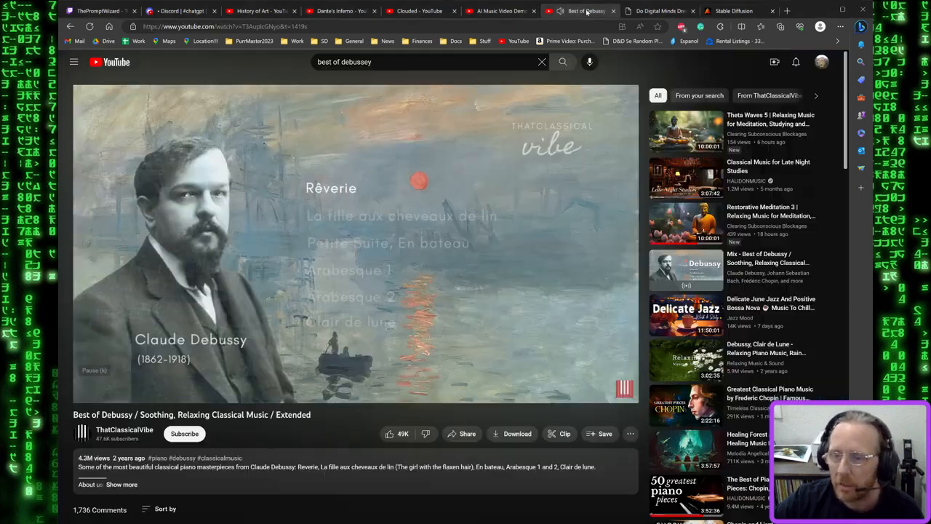
{"action": "mouse_move", "coordinate": [129, 394]}
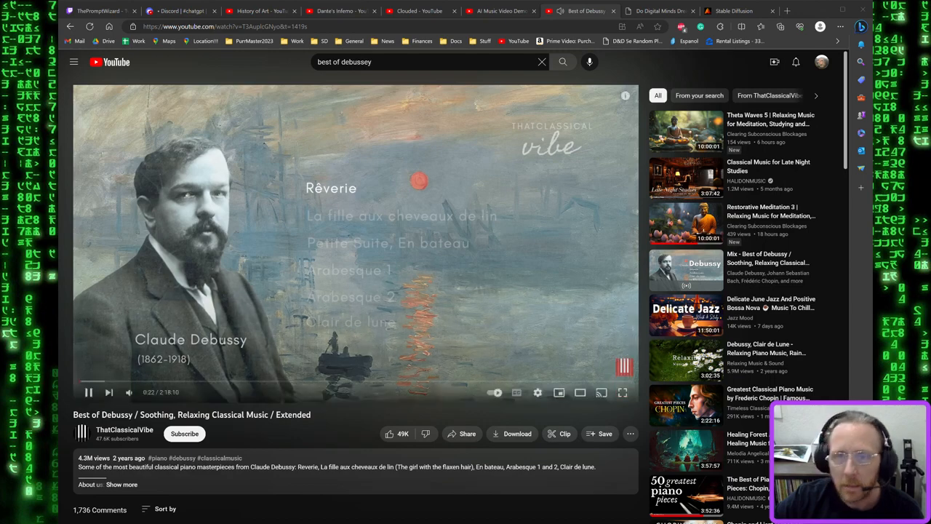
Switch to the Stable Diffusion web UI, load the list of available extensions, and search it for "defo"
{"action": "left_click", "coordinate": [721, 11]}
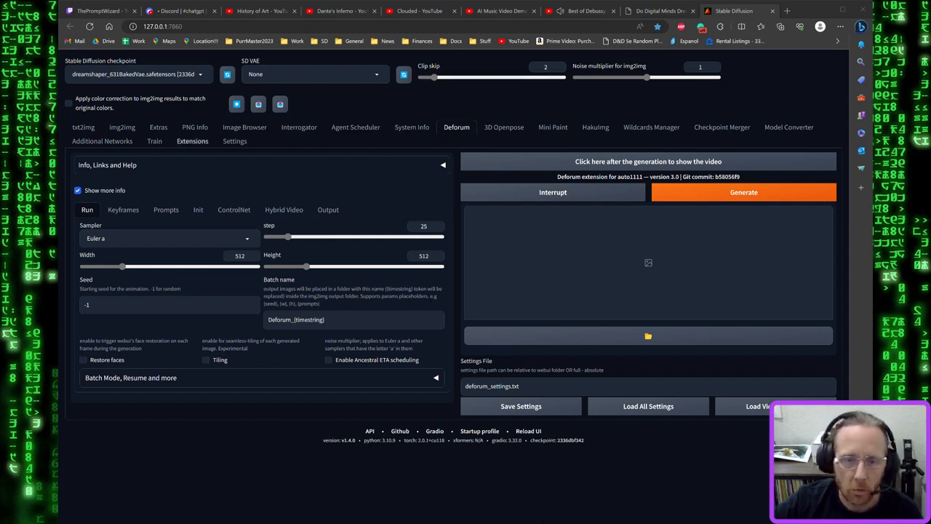
{"action": "left_click", "coordinate": [194, 142]}
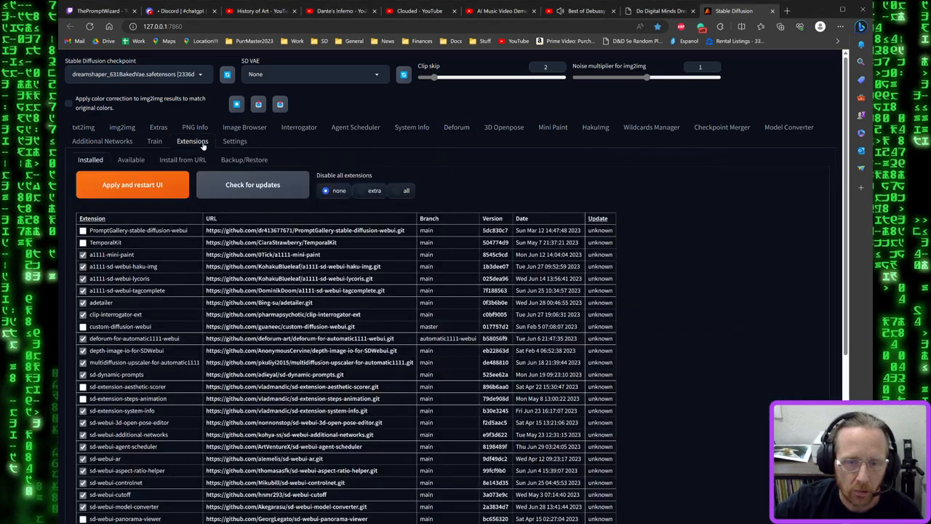
{"action": "left_click", "coordinate": [131, 162]}
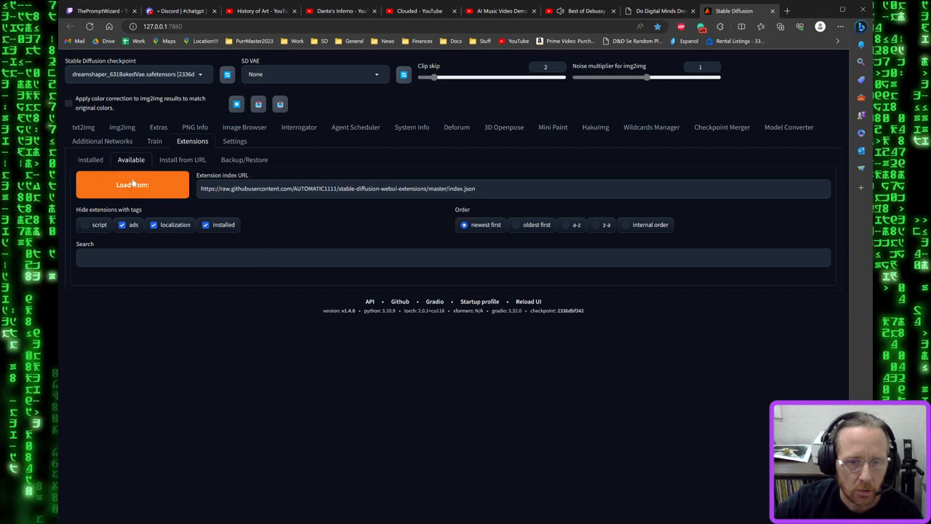
{"action": "left_click", "coordinate": [133, 183]}
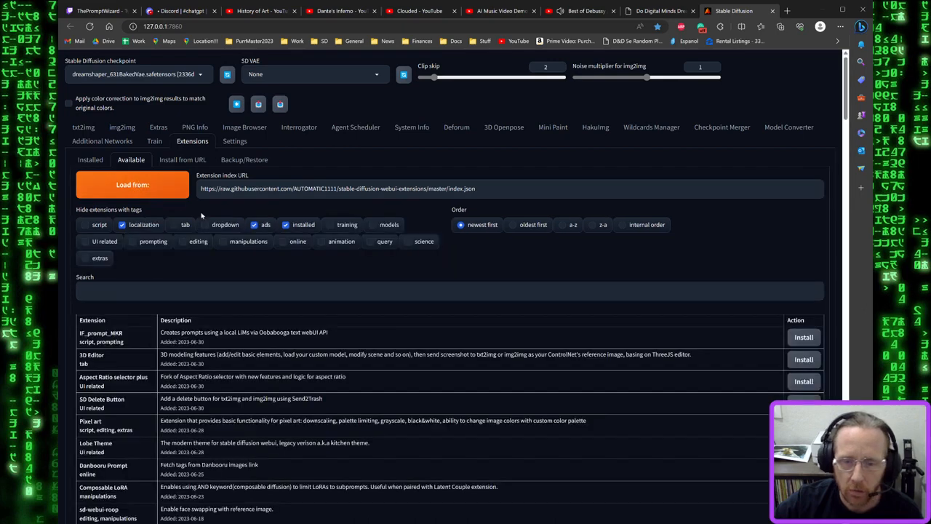
{"action": "left_click", "coordinate": [154, 292]}
{"action": "type", "text": "def"}
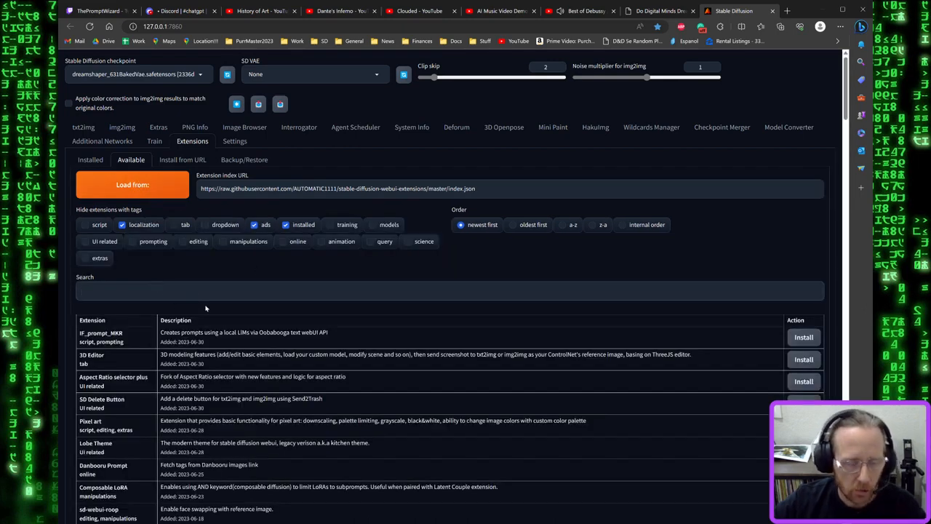
{"action": "type", "text": "o"}
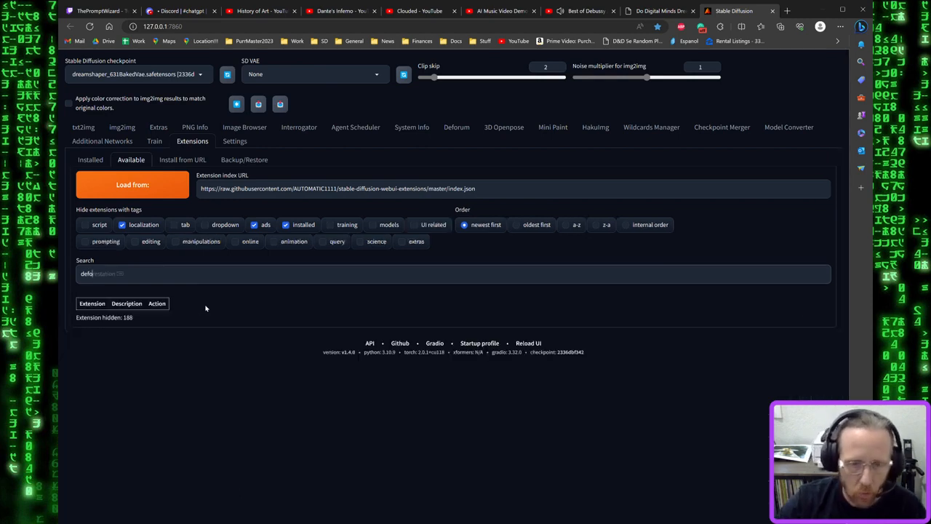
{"action": "key", "text": "BackSpace"}
{"action": "key", "text": "BackSpace"}
{"action": "key", "text": "BackSpace"}
{"action": "key", "text": "BackSpace"}
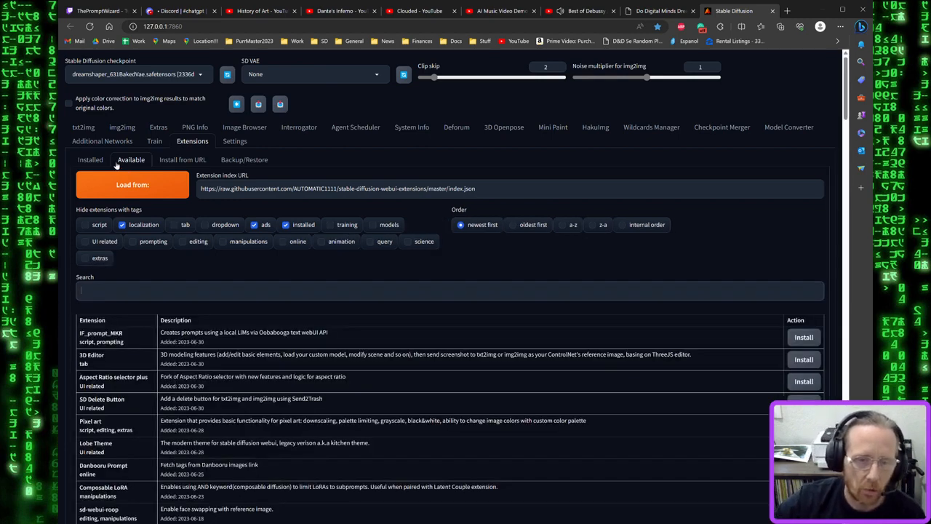
Open the GitHub repository of deforum-for-automatic1111-webui from the installed extensions and read its Getting Started instructions
{"action": "left_click", "coordinate": [91, 160]}
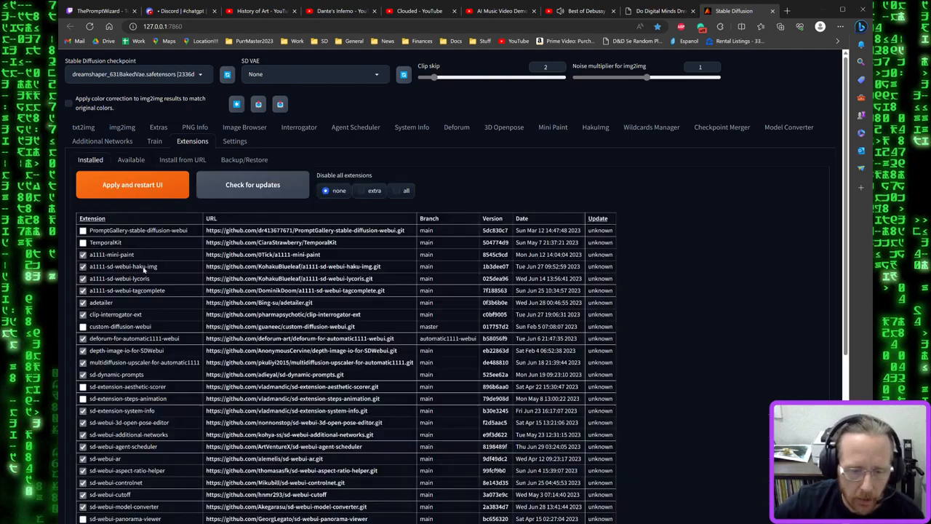
{"action": "scroll", "coordinate": [144, 268], "scroll_direction": "down", "scroll_amount": 3}
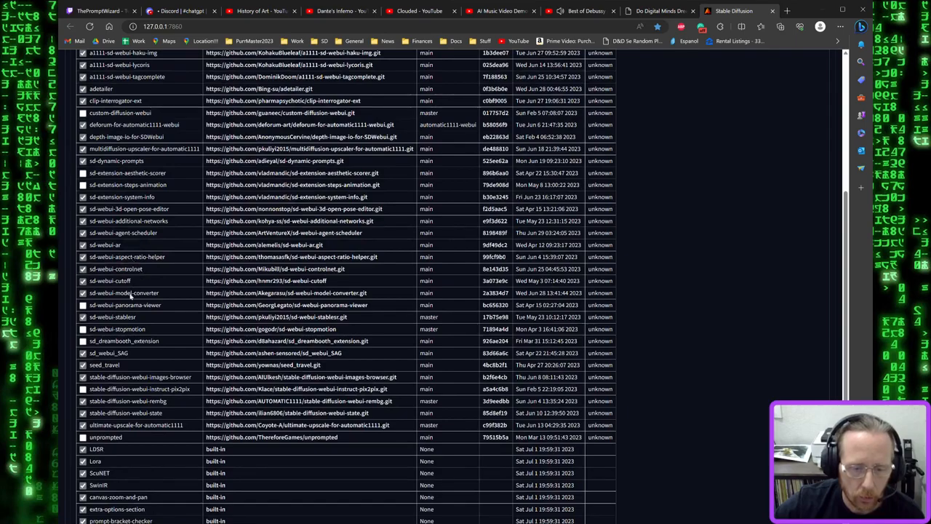
{"action": "scroll", "coordinate": [135, 298], "scroll_direction": "up", "scroll_amount": 3}
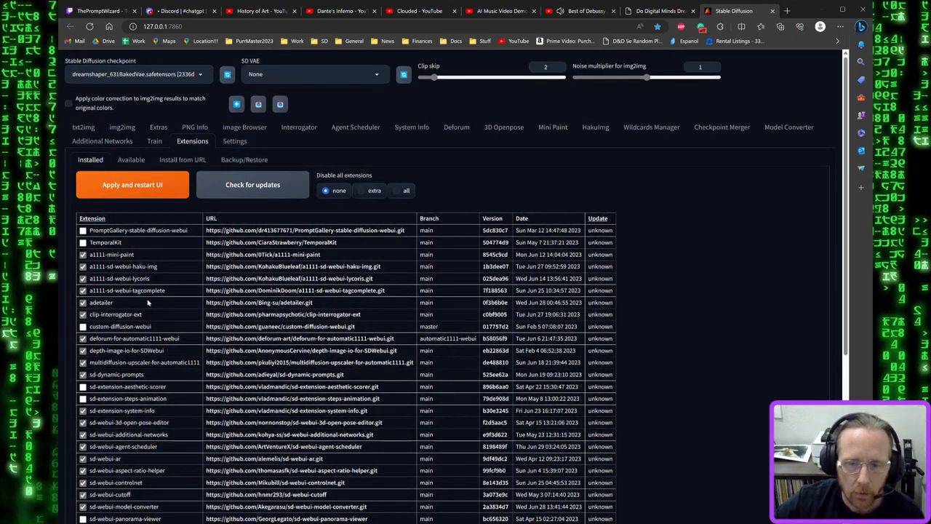
{"action": "middle_click", "coordinate": [240, 342]}
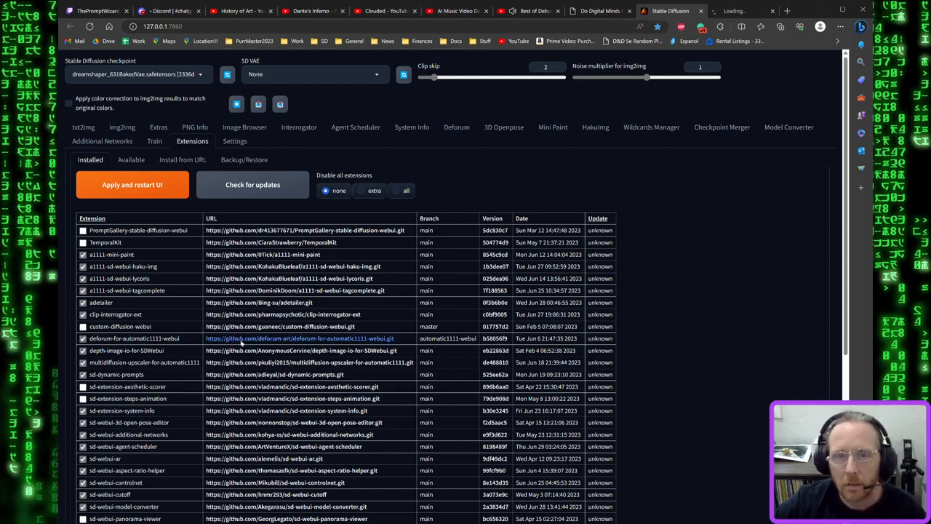
{"action": "left_click", "coordinate": [736, 11]}
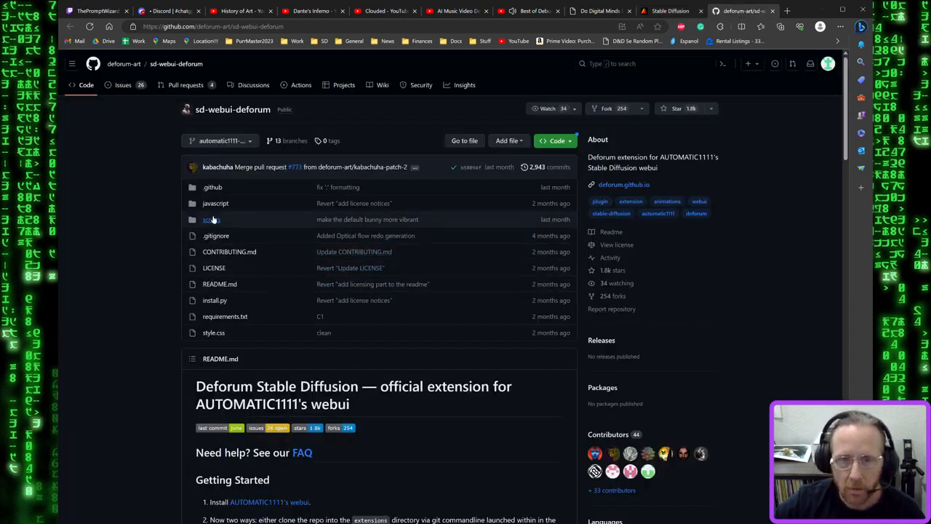
{"action": "scroll", "coordinate": [133, 220], "scroll_direction": "down", "scroll_amount": 2}
{"action": "scroll", "coordinate": [133, 219], "scroll_direction": "down", "scroll_amount": 2}
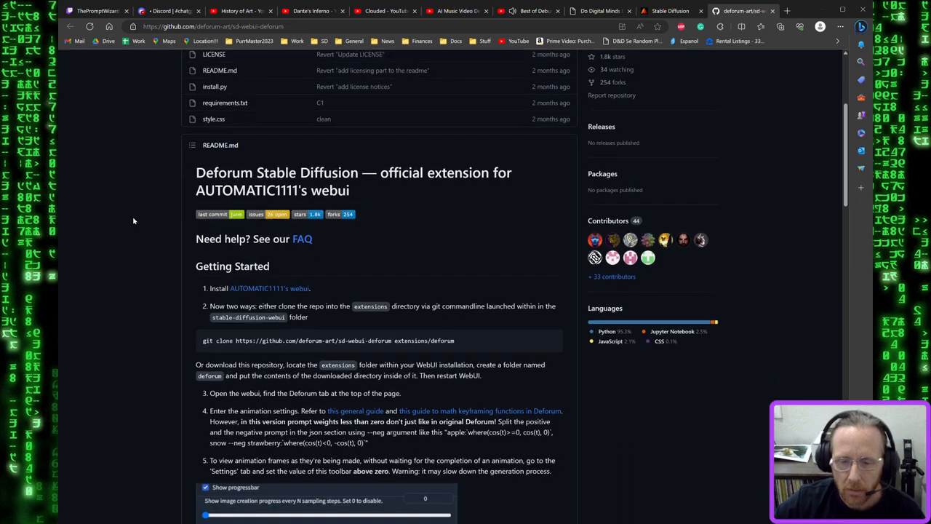
{"action": "scroll", "coordinate": [135, 220], "scroll_direction": "down", "scroll_amount": 3}
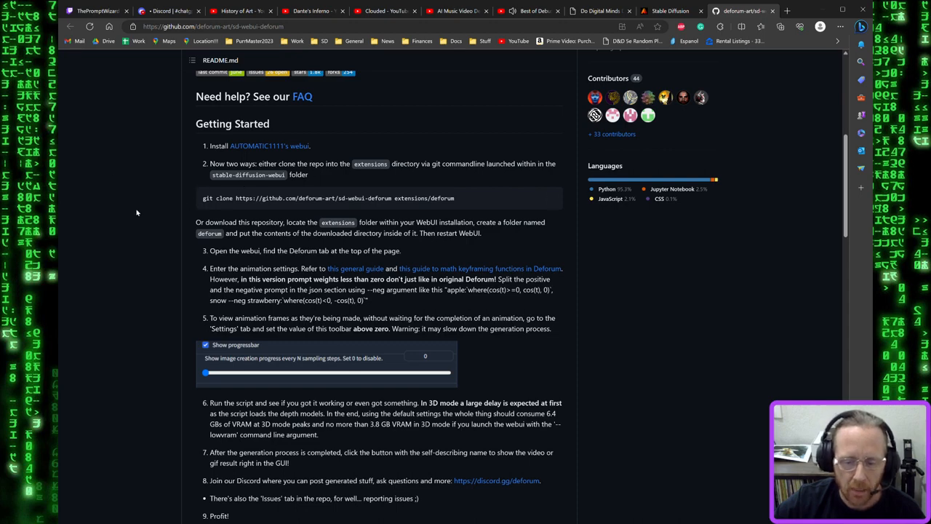
{"action": "scroll", "coordinate": [136, 212], "scroll_direction": "up", "scroll_amount": 5}
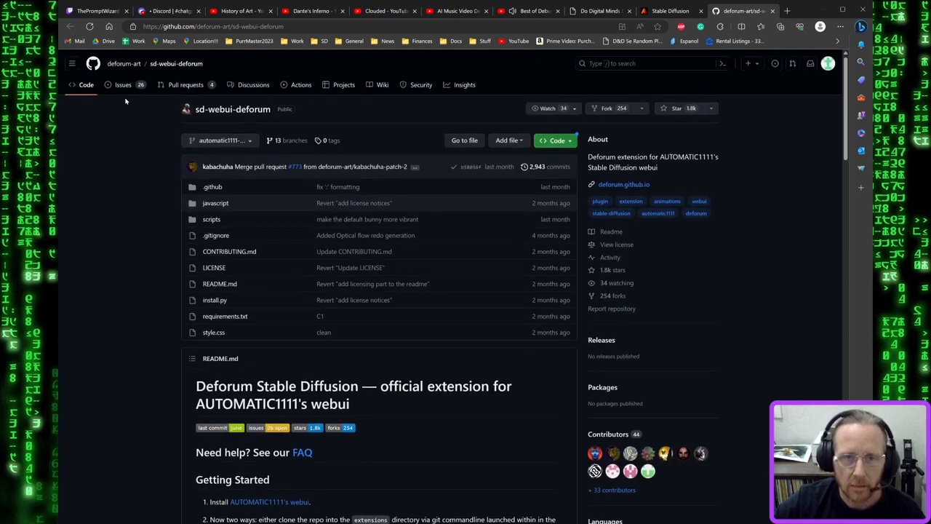
Return to Stable Diffusion, compare the available and installed extension lists, and open the Deforum run settings
{"action": "left_click", "coordinate": [664, 11]}
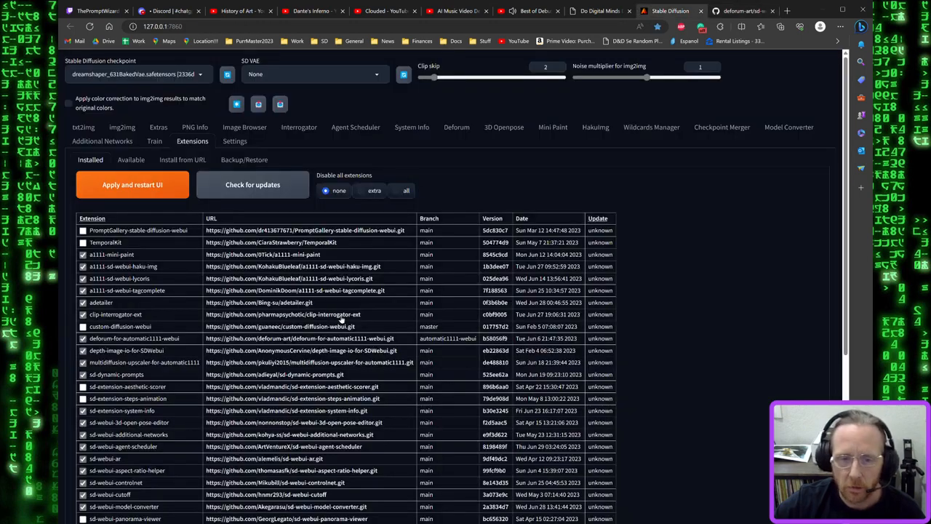
{"action": "left_click", "coordinate": [130, 159]}
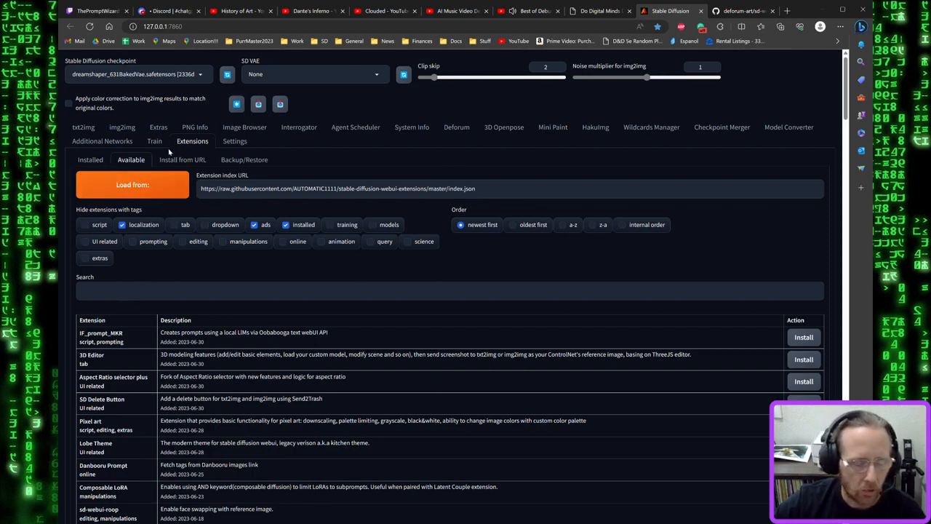
{"action": "left_click", "coordinate": [88, 160]}
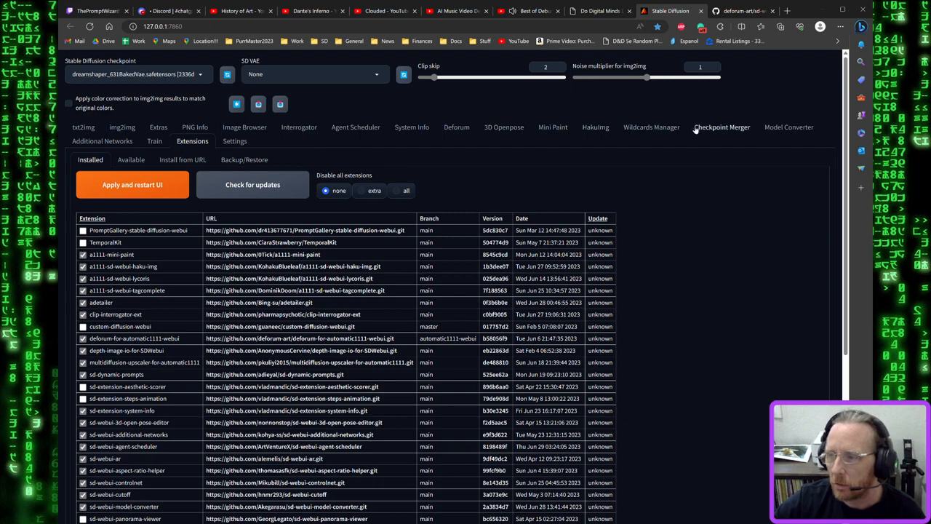
{"action": "left_click", "coordinate": [455, 129]}
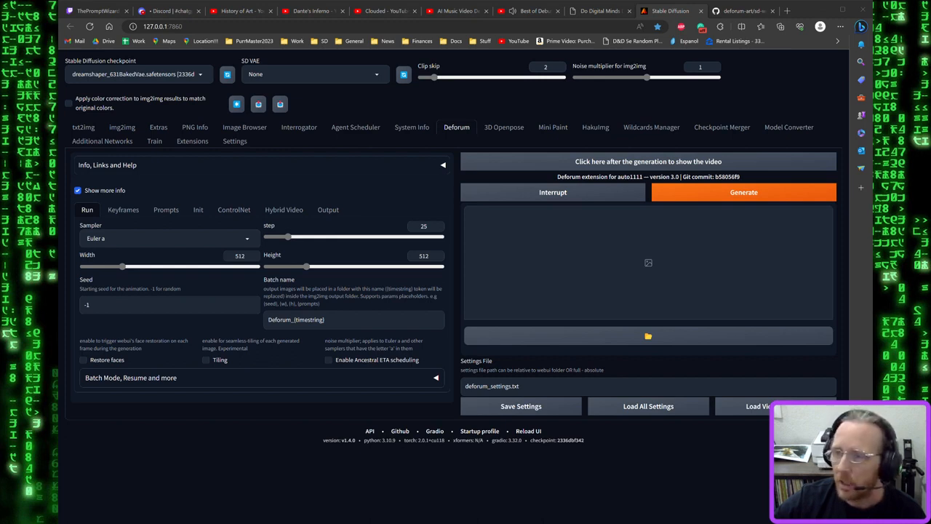
Switch to YouTube, play the History of Art video through, and pause the playlist when the following video starts
{"action": "left_click", "coordinate": [247, 11]}
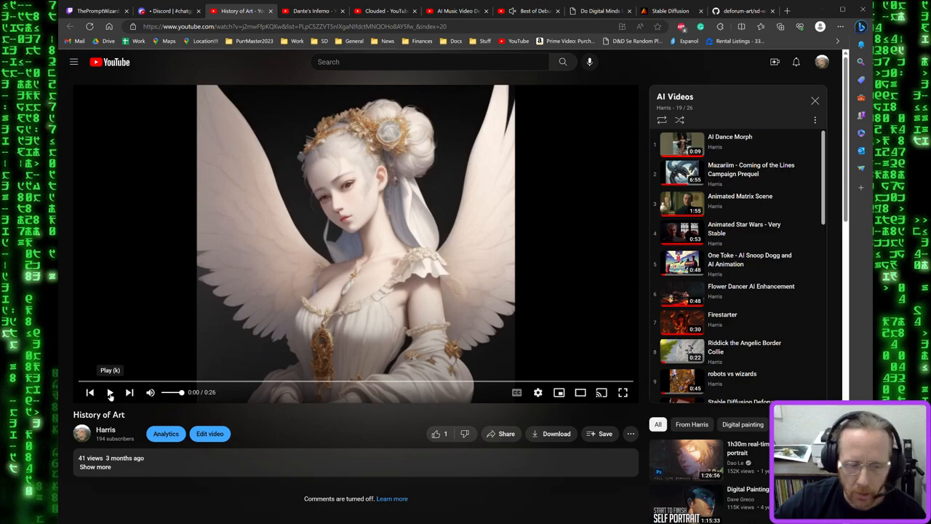
{"action": "left_click", "coordinate": [109, 392]}
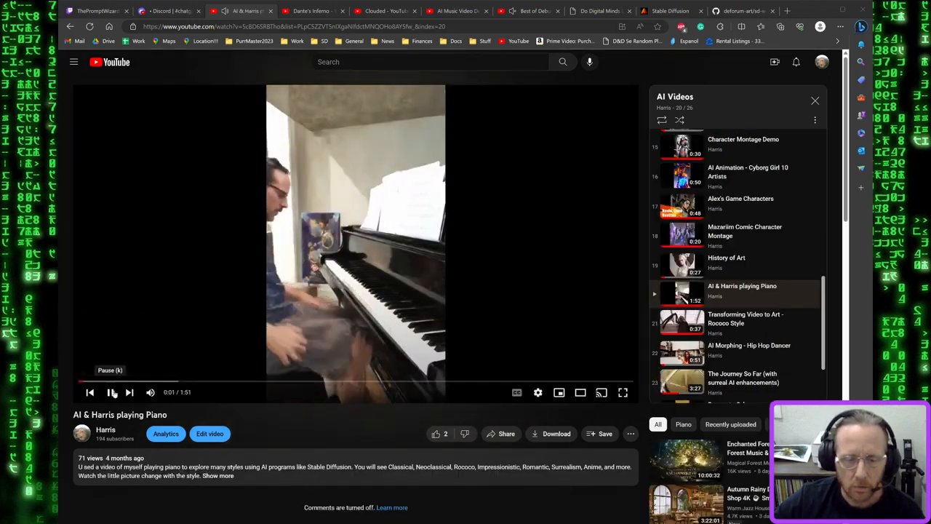
{"action": "left_click", "coordinate": [110, 392]}
Play the Dante's Inferno video in theater mode and pause playback once the playlist moves on
{"action": "left_click", "coordinate": [304, 11]}
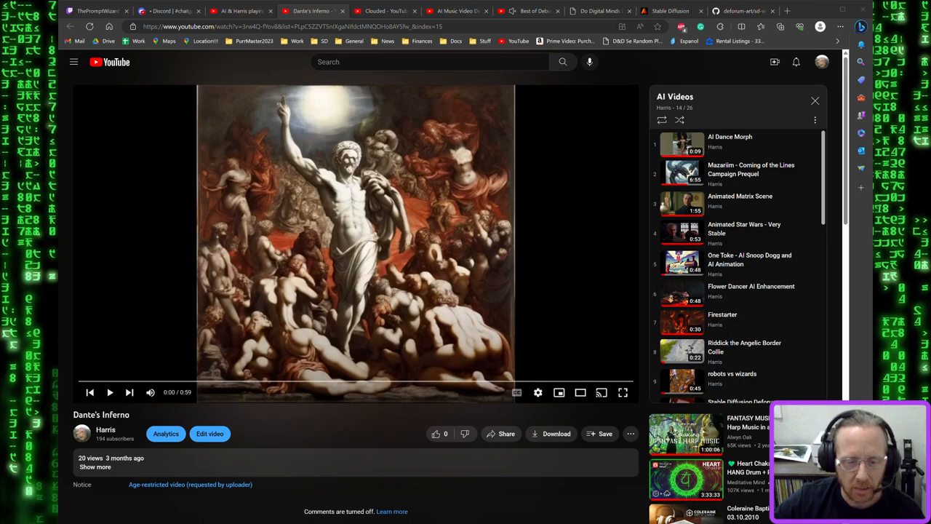
{"action": "left_click", "coordinate": [110, 392]}
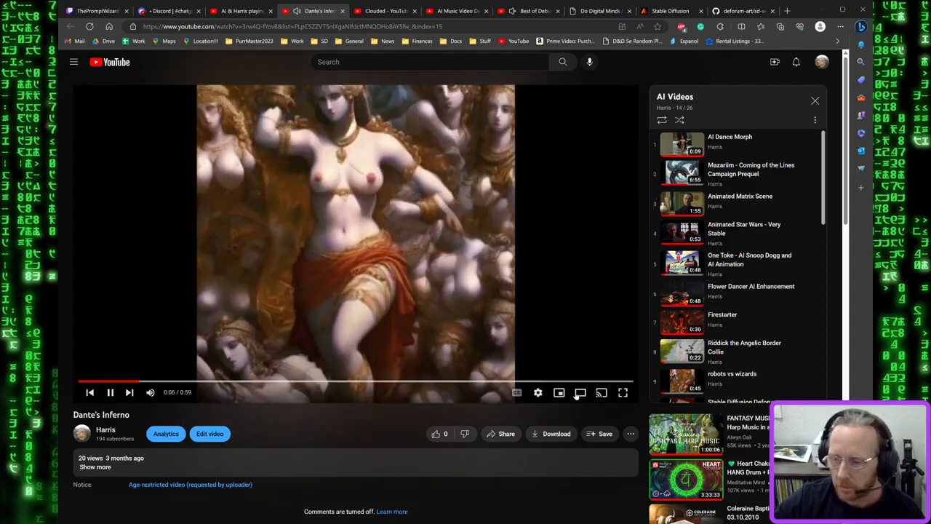
{"action": "left_click", "coordinate": [581, 391]}
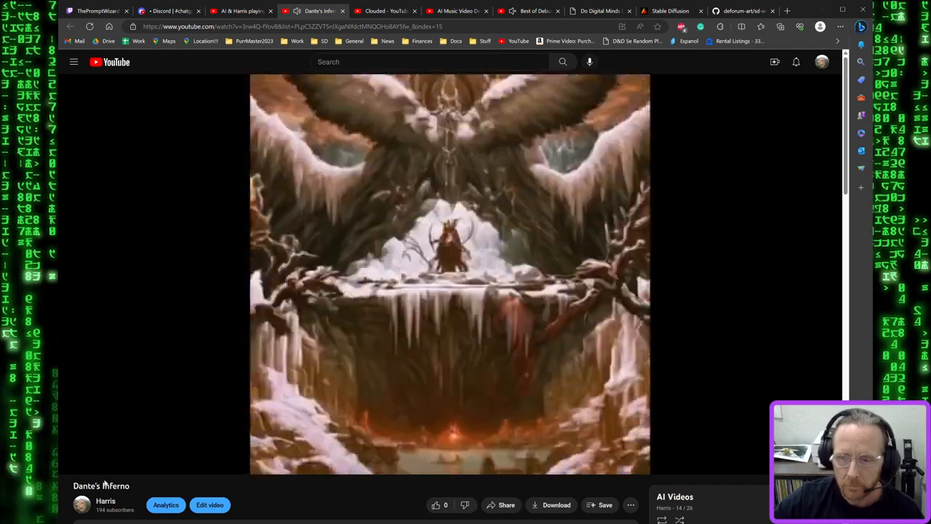
{"action": "mouse_move", "coordinate": [98, 476]}
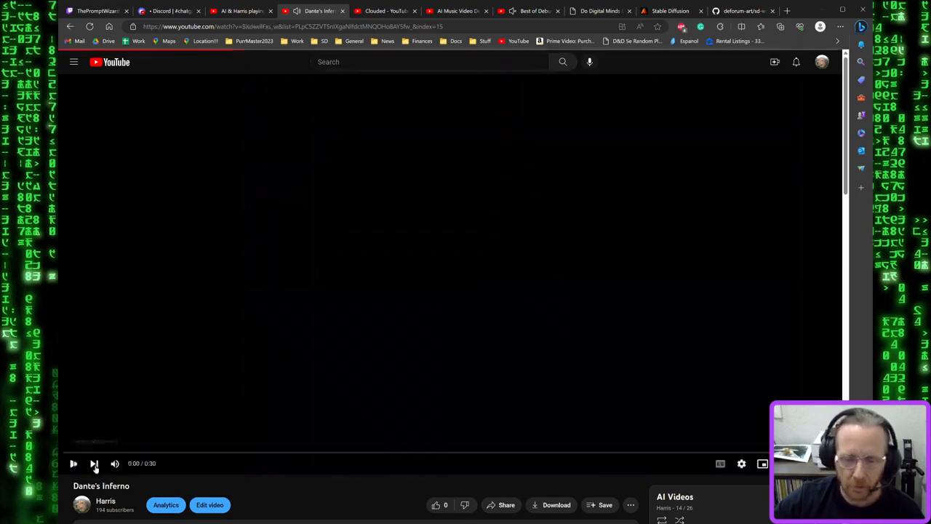
{"action": "left_click", "coordinate": [95, 463]}
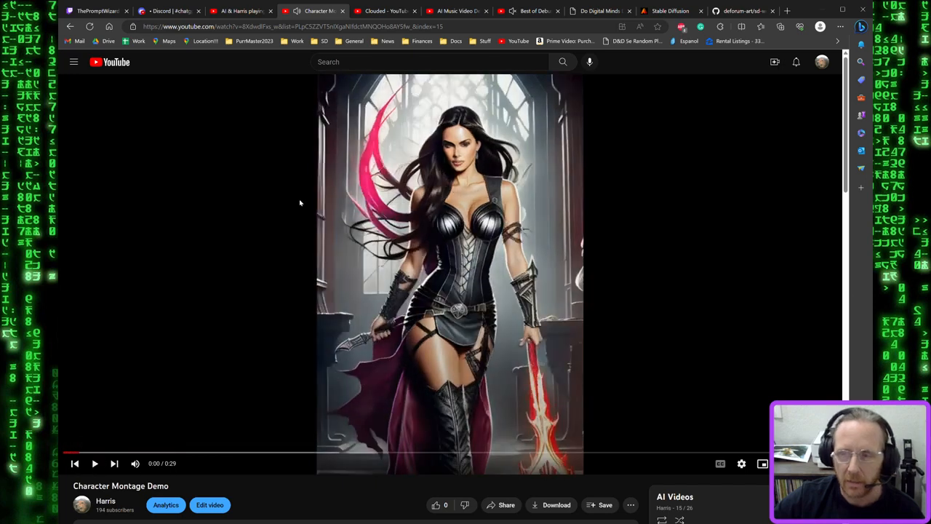
Play the Clouded video in theater mode and pause it just before the end
{"action": "left_click", "coordinate": [380, 12]}
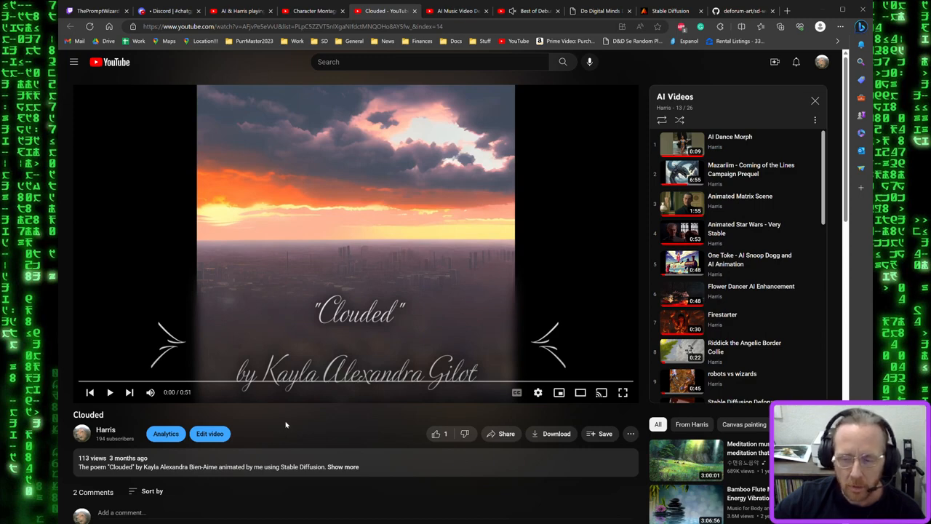
{"action": "left_click", "coordinate": [579, 393]}
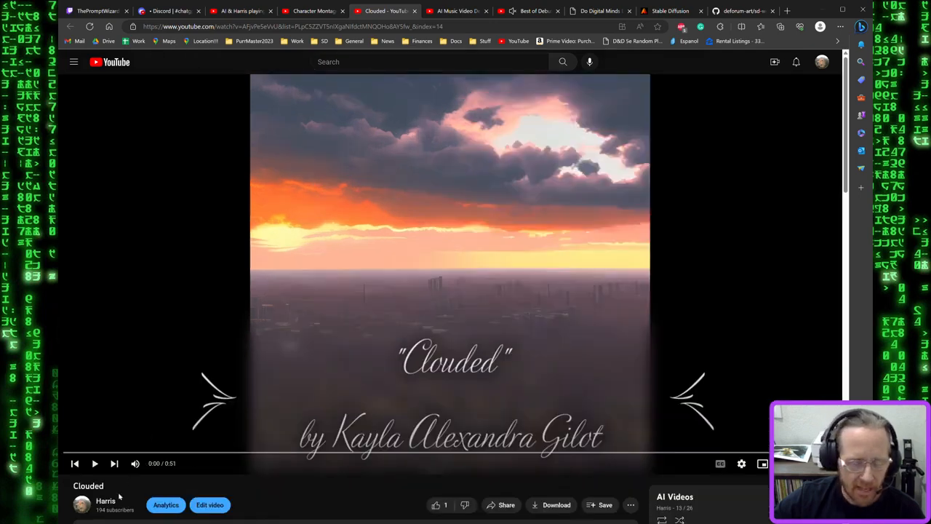
{"action": "left_click", "coordinate": [94, 463]}
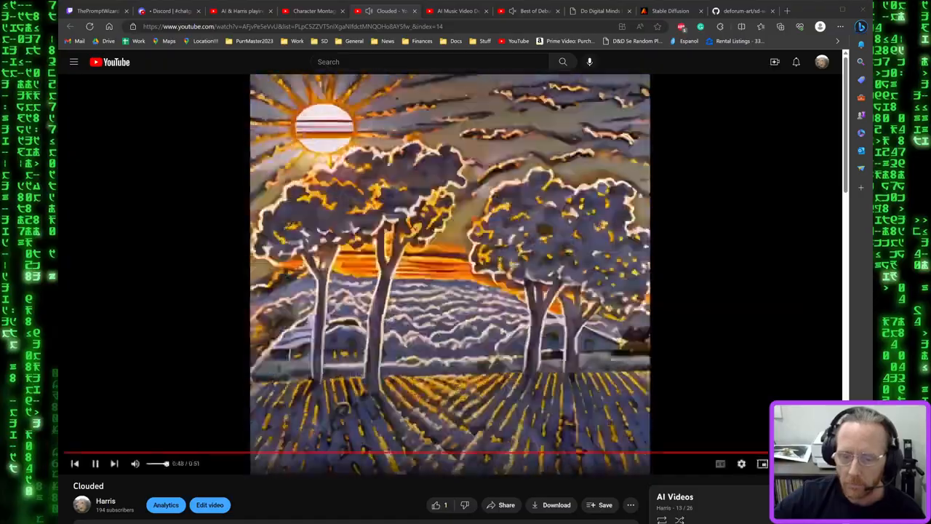
{"action": "left_click", "coordinate": [95, 463]}
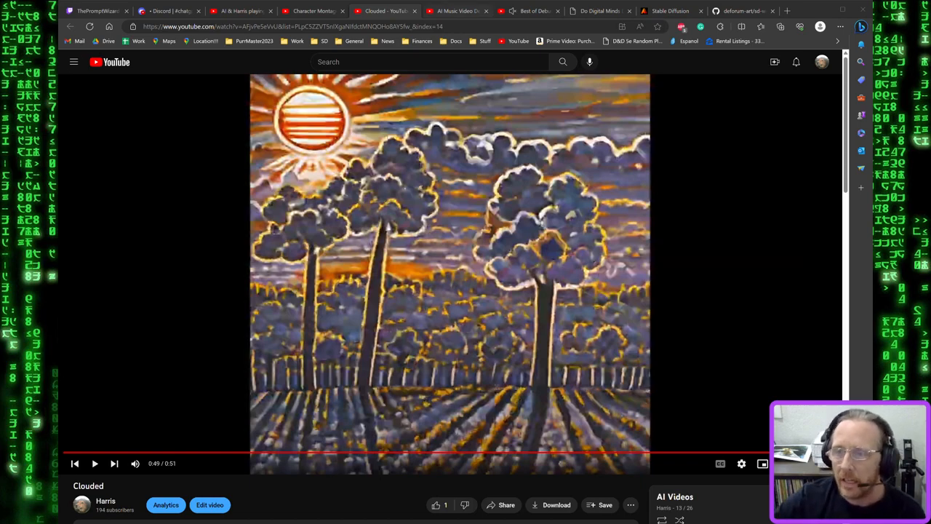
Play the AI Music Video Demonstration in theater mode and pause it partway through
{"action": "left_click", "coordinate": [454, 11]}
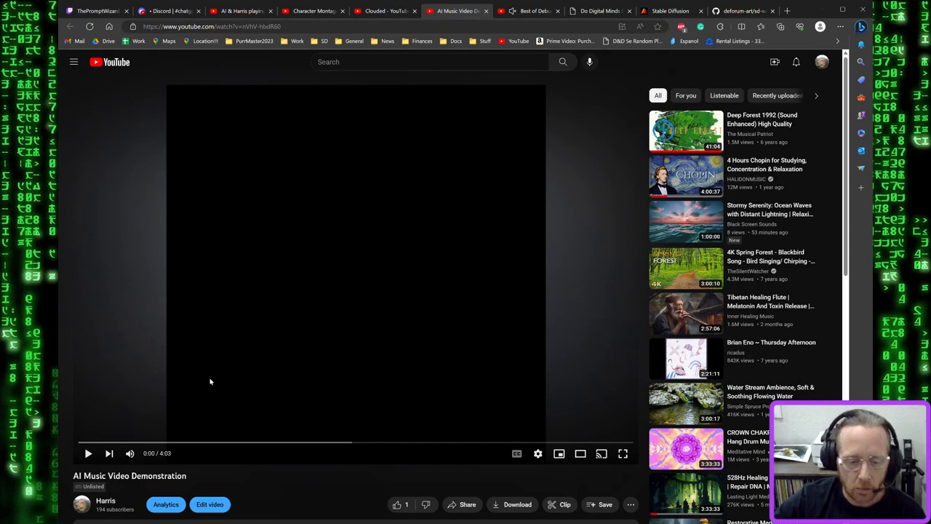
{"action": "left_click", "coordinate": [579, 453]}
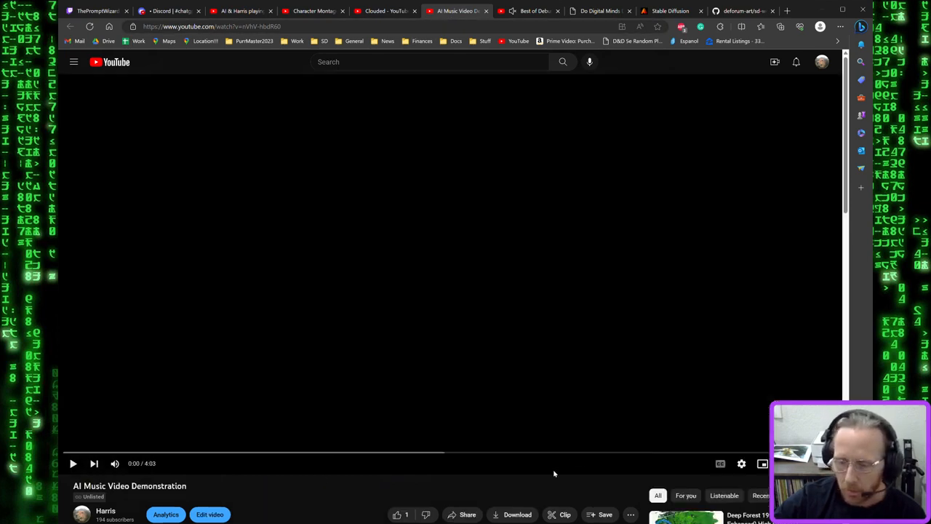
{"action": "left_click", "coordinate": [73, 463]}
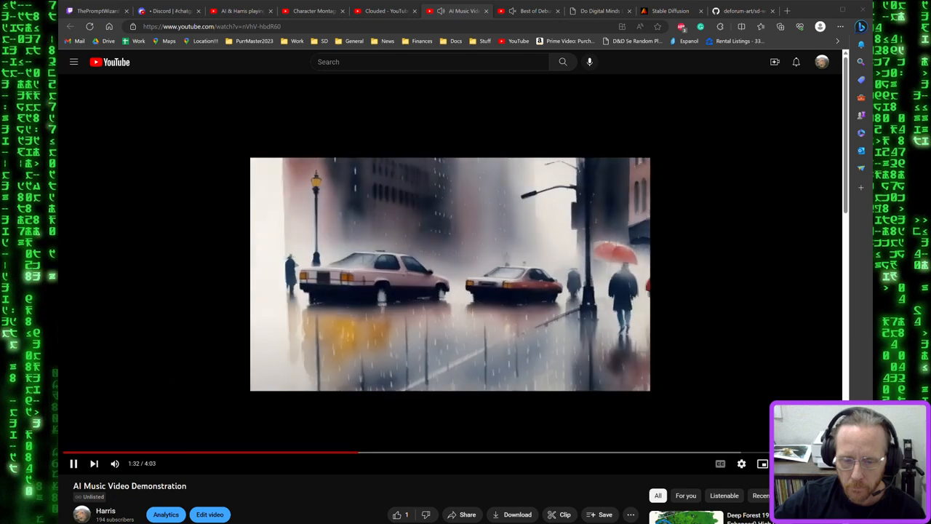
{"action": "left_click", "coordinate": [203, 356]}
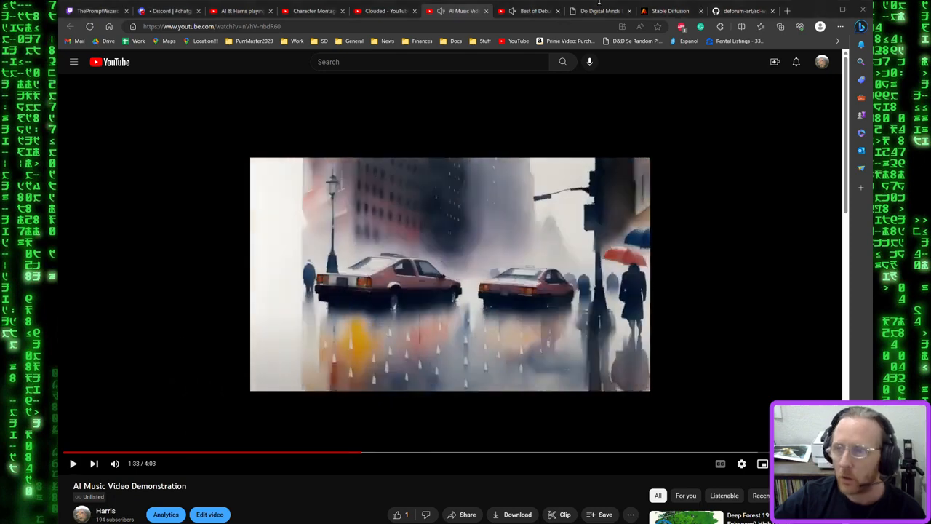
Return to Stable Diffusion and configure the Deforum run with the DPM++ 2M SDE Karras sampler, 30 steps and batch name Deforum_dino
{"action": "left_click", "coordinate": [672, 10]}
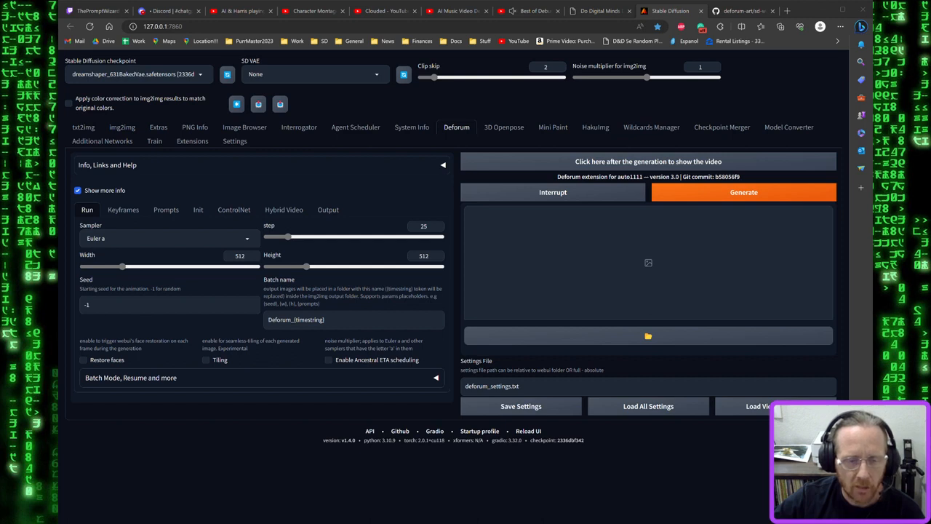
{"action": "left_click", "coordinate": [193, 239]}
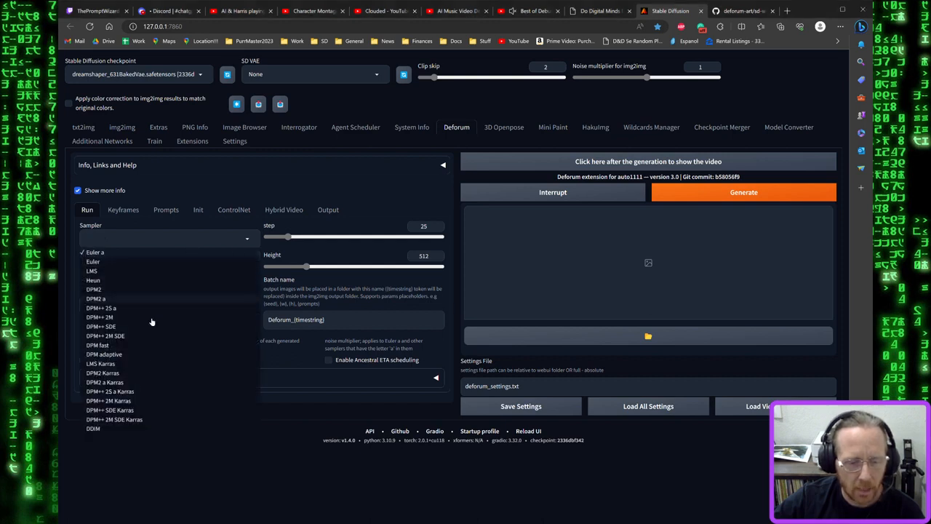
{"action": "left_click", "coordinate": [140, 419]}
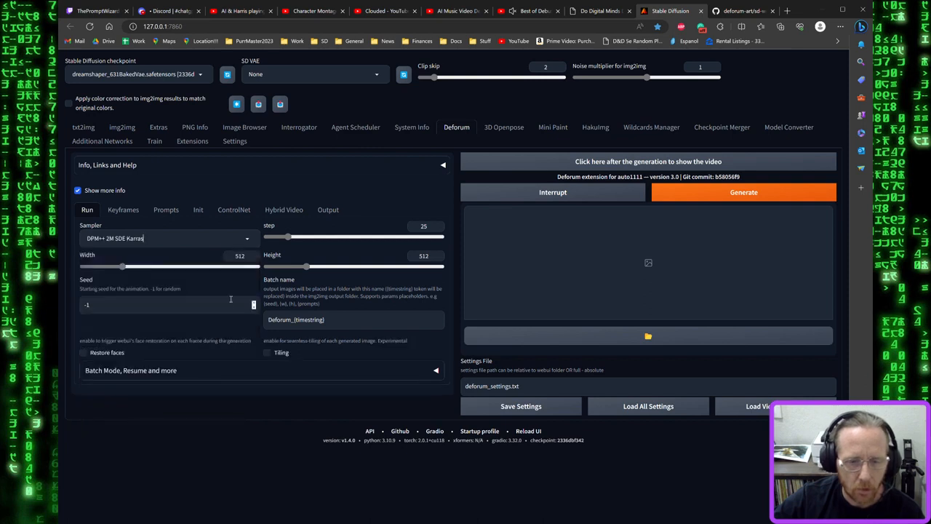
{"action": "left_click", "coordinate": [296, 237]}
{"action": "left_click_drag", "start_coordinate": [296, 237], "coordinate": [291, 238]}
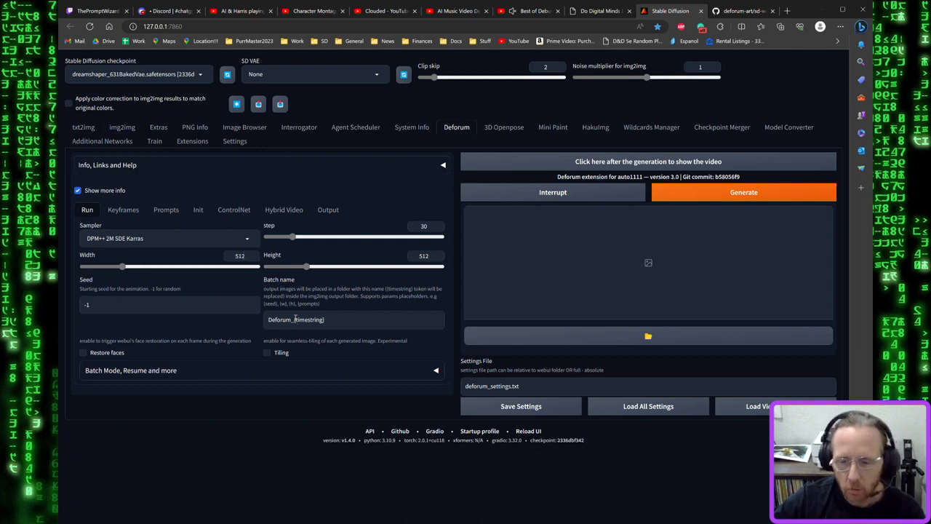
{"action": "left_click_drag", "start_coordinate": [293, 319], "coordinate": [325, 320]}
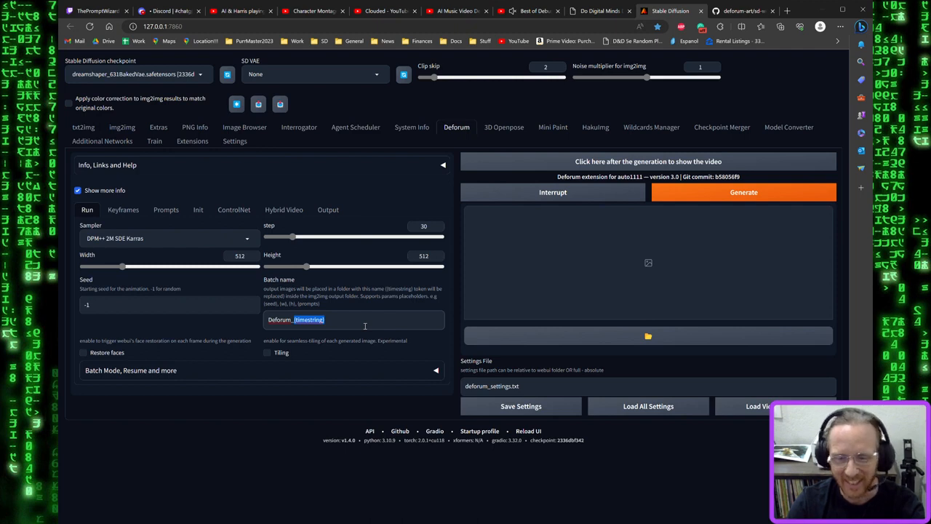
{"action": "type", "text": "dino"}
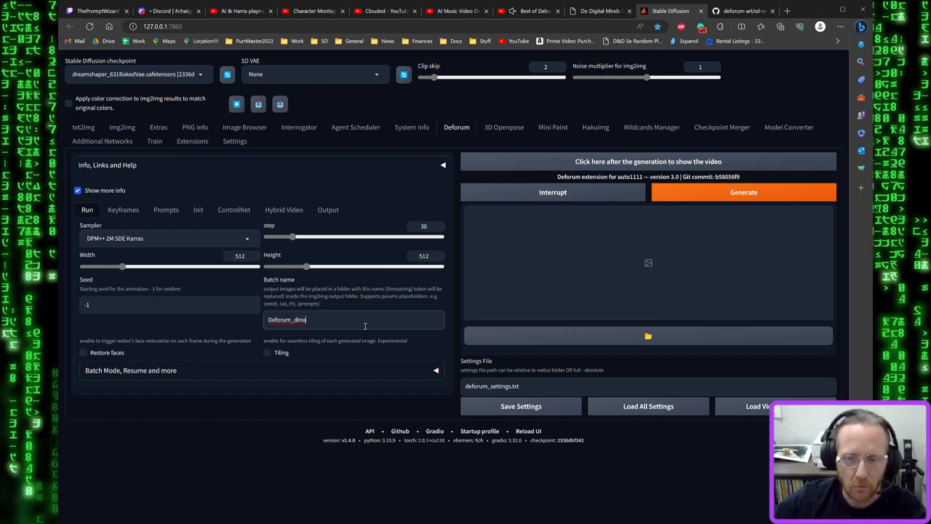
Open Deforum's keyframe settings and set the animation mode to 3D
{"action": "left_click", "coordinate": [124, 210]}
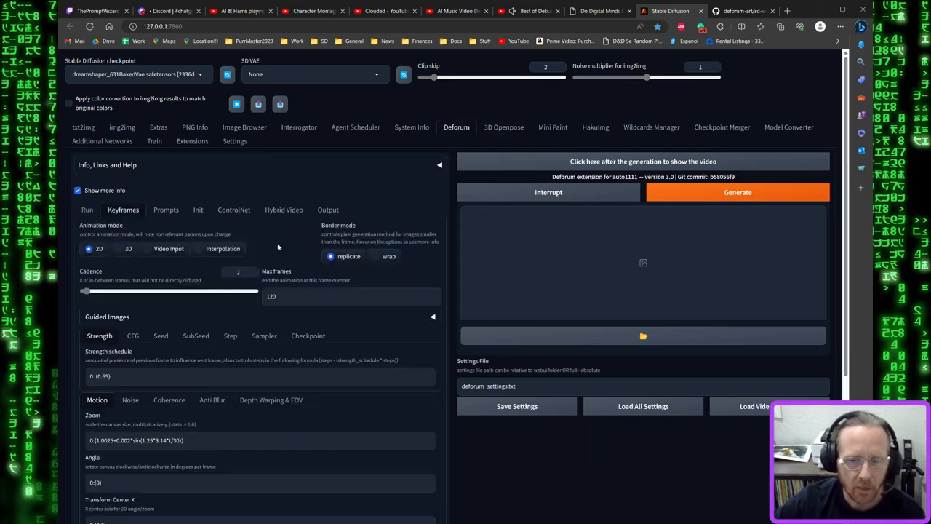
{"action": "scroll", "coordinate": [281, 234], "scroll_direction": "down", "scroll_amount": 3}
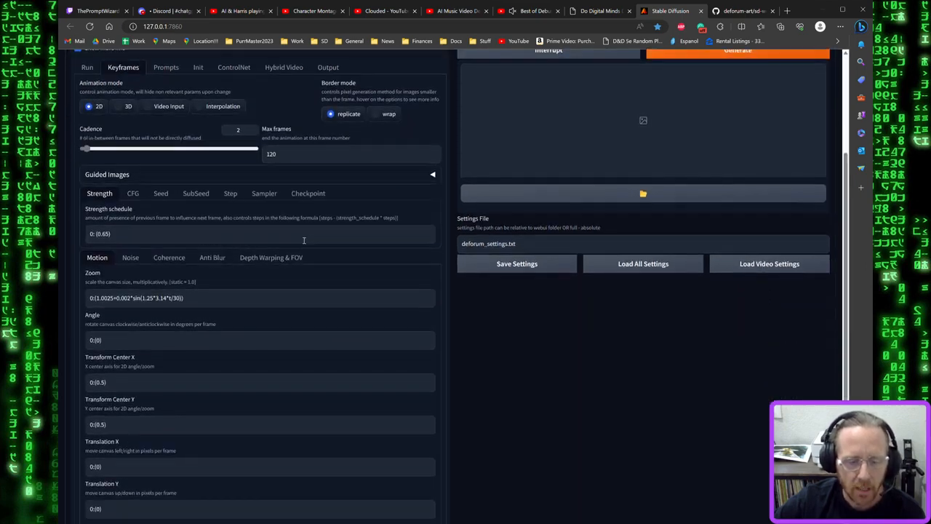
{"action": "scroll", "coordinate": [304, 242], "scroll_direction": "up", "scroll_amount": 1}
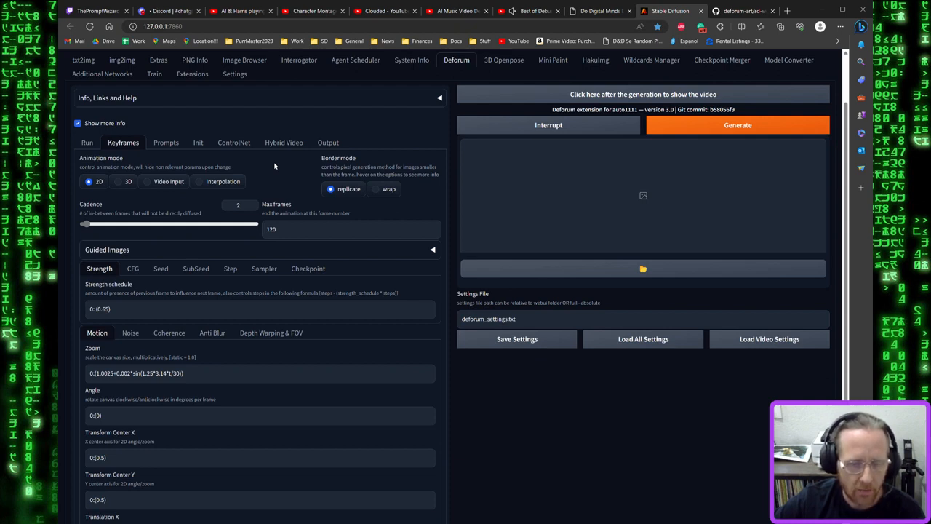
{"action": "left_click", "coordinate": [122, 182]}
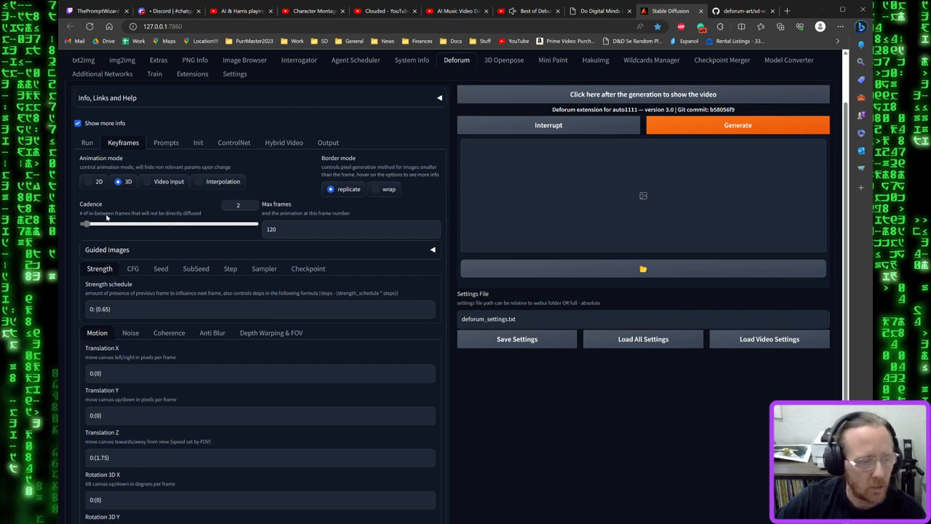
Set the keyframe cadence to 3 and the maximum frames to 270
{"action": "left_click", "coordinate": [253, 202]}
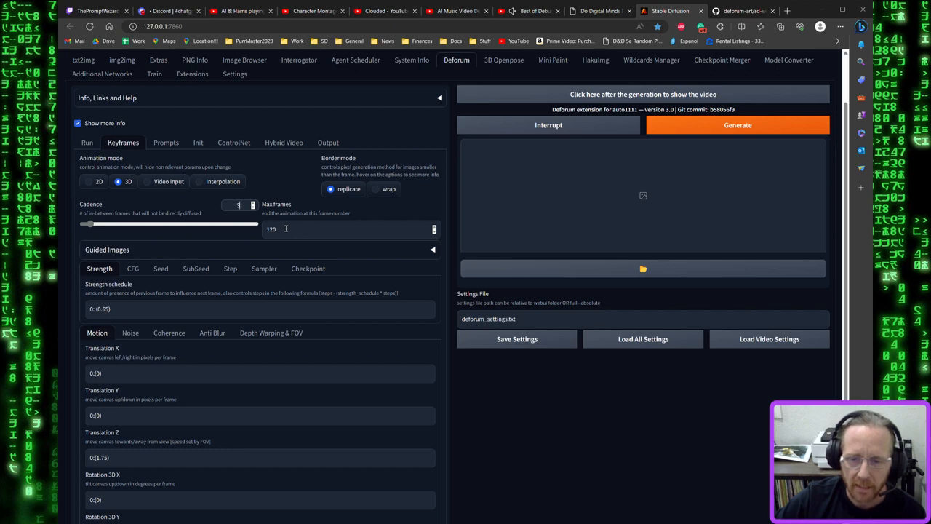
{"action": "left_click_drag", "start_coordinate": [285, 228], "coordinate": [258, 235]}
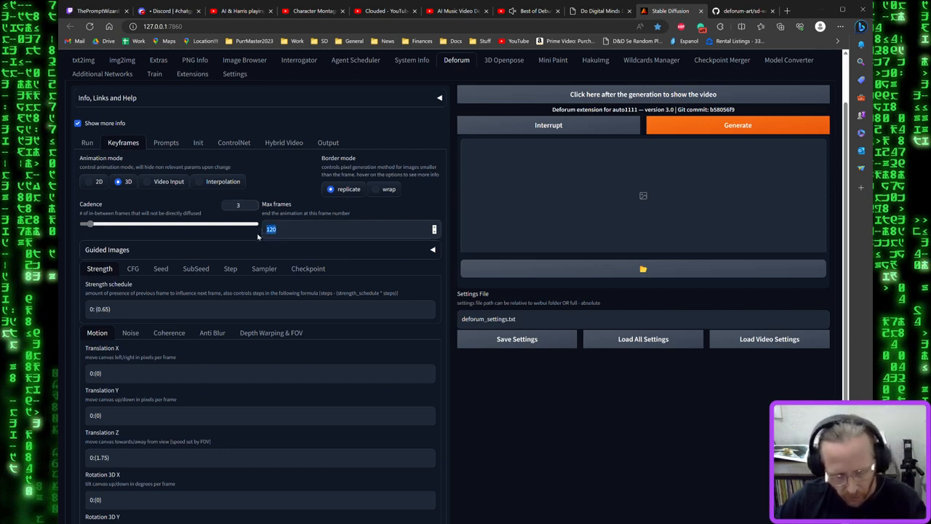
{"action": "type", "text": "270"}
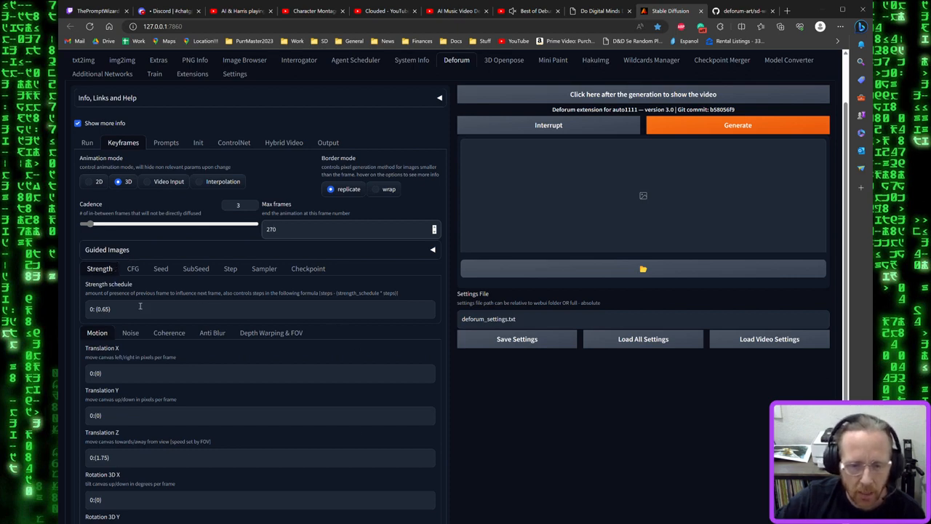
Set the strength schedule to 0: (0.6)
{"action": "double_click", "coordinate": [91, 308]}
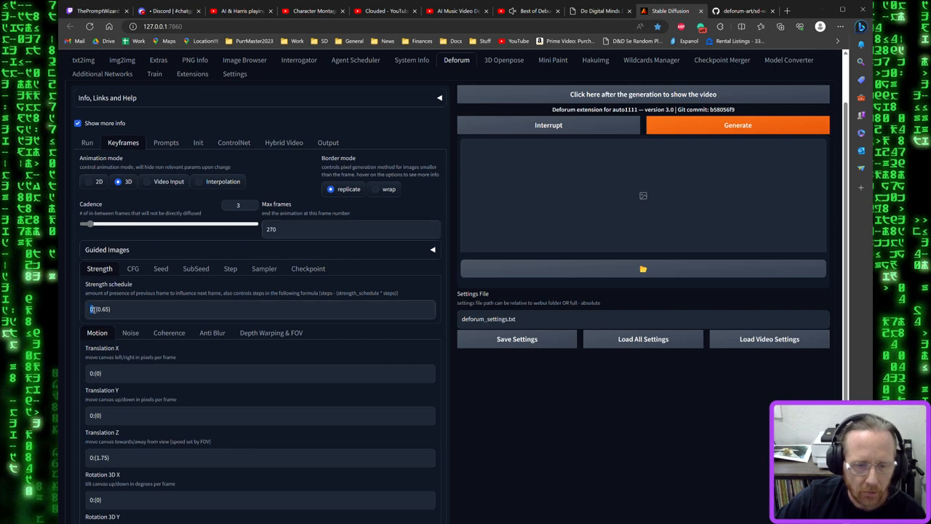
{"action": "left_click_drag", "start_coordinate": [111, 308], "coordinate": [97, 309]}
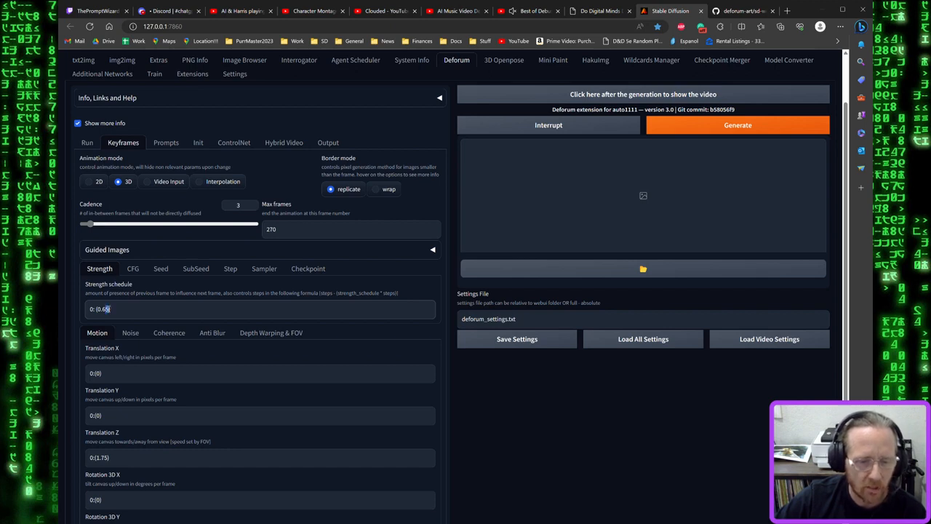
{"action": "key", "text": "BackSpace"}
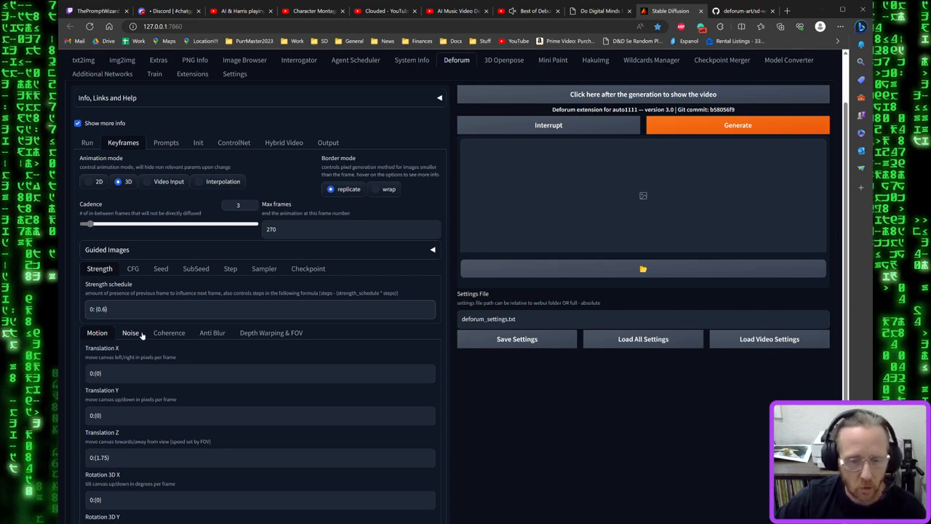
Review the 3D motion settings and switch the animation mode to 2D
{"action": "scroll", "coordinate": [170, 273], "scroll_direction": "down", "scroll_amount": 2}
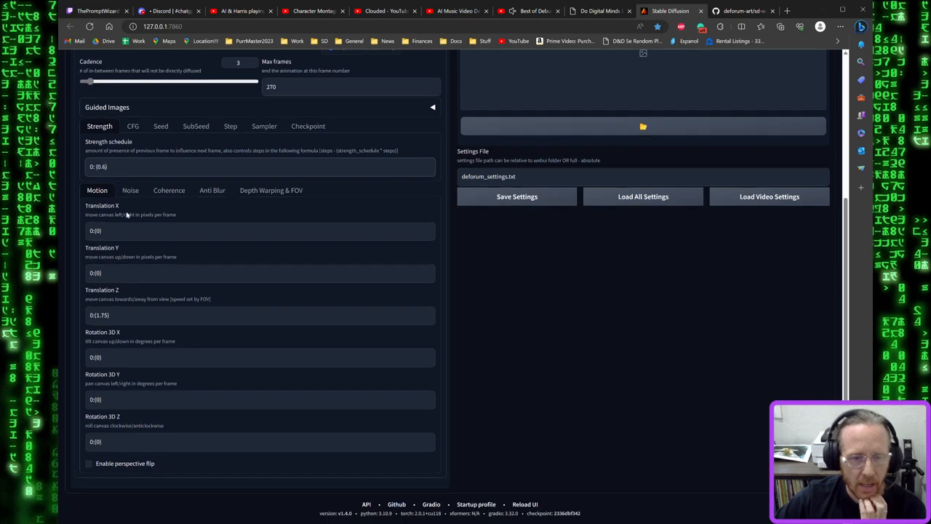
{"action": "scroll", "coordinate": [191, 263], "scroll_direction": "up", "scroll_amount": 3}
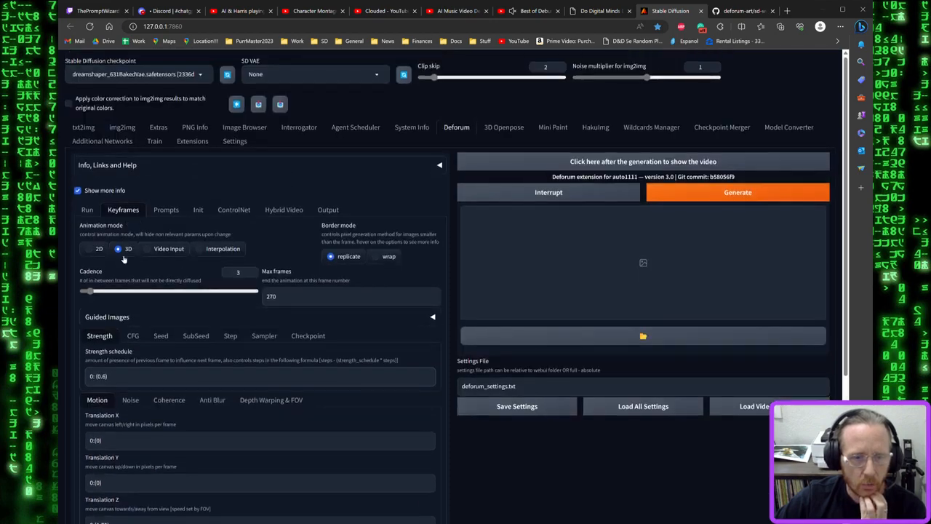
{"action": "scroll", "coordinate": [221, 304], "scroll_direction": "down", "scroll_amount": 3}
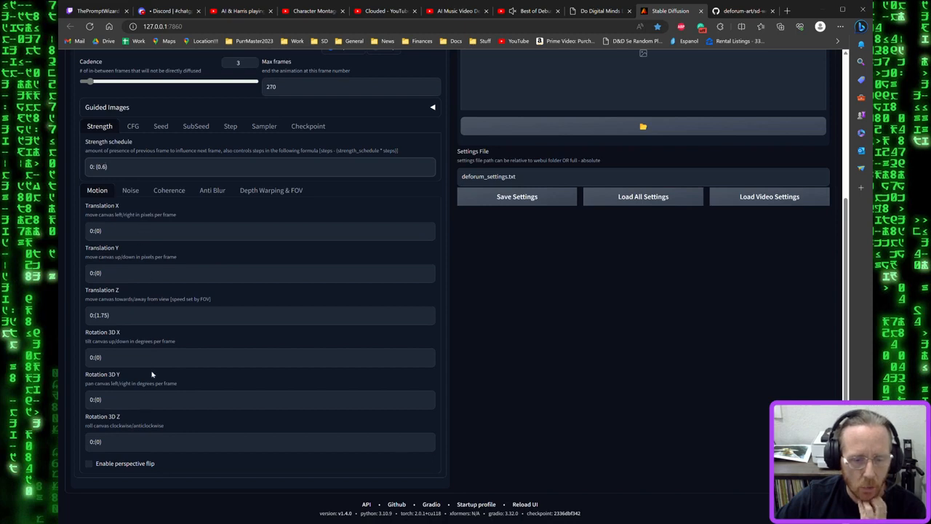
{"action": "scroll", "coordinate": [176, 324], "scroll_direction": "up", "scroll_amount": 2}
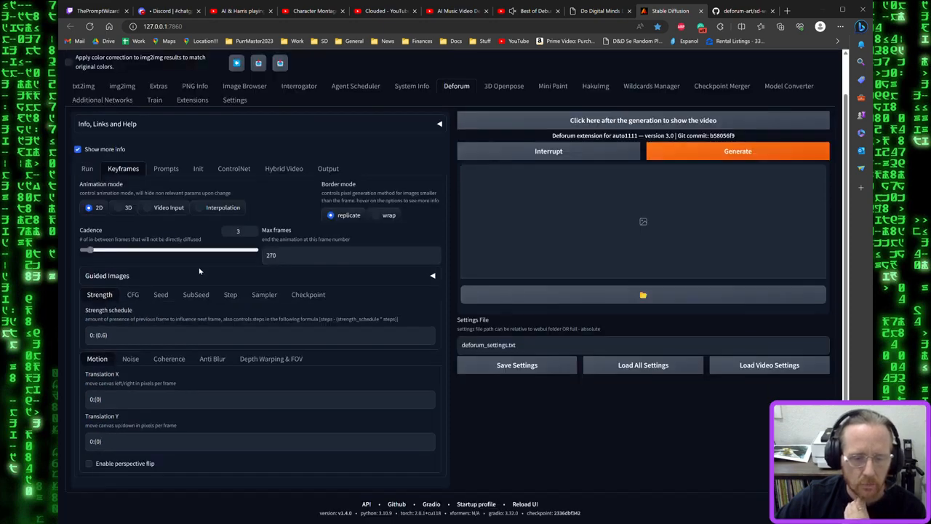
{"action": "scroll", "coordinate": [245, 299], "scroll_direction": "up", "scroll_amount": 1}
{"action": "scroll", "coordinate": [243, 303], "scroll_direction": "down", "scroll_amount": 1}
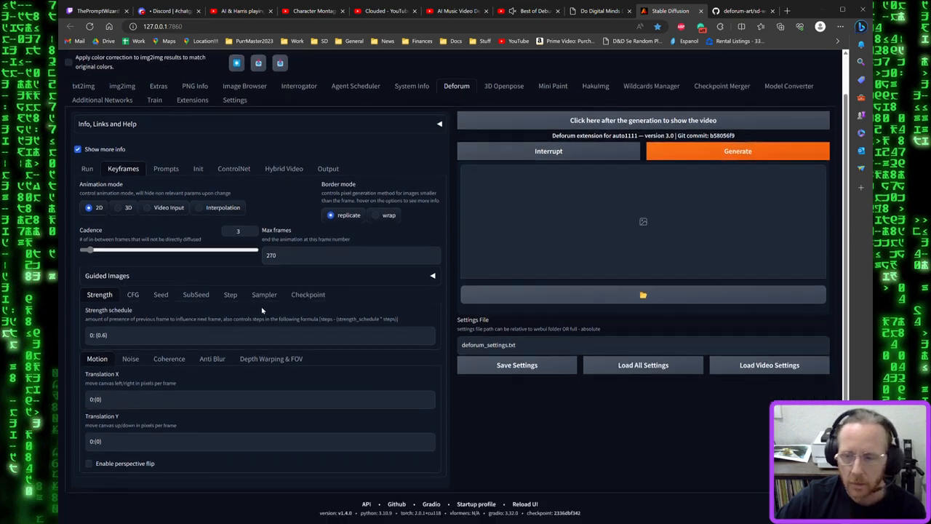
Replace the sine formula in the zoom motion schedule so that it reads 0:(1.0005)
{"action": "scroll", "coordinate": [248, 297], "scroll_direction": "down", "scroll_amount": 4}
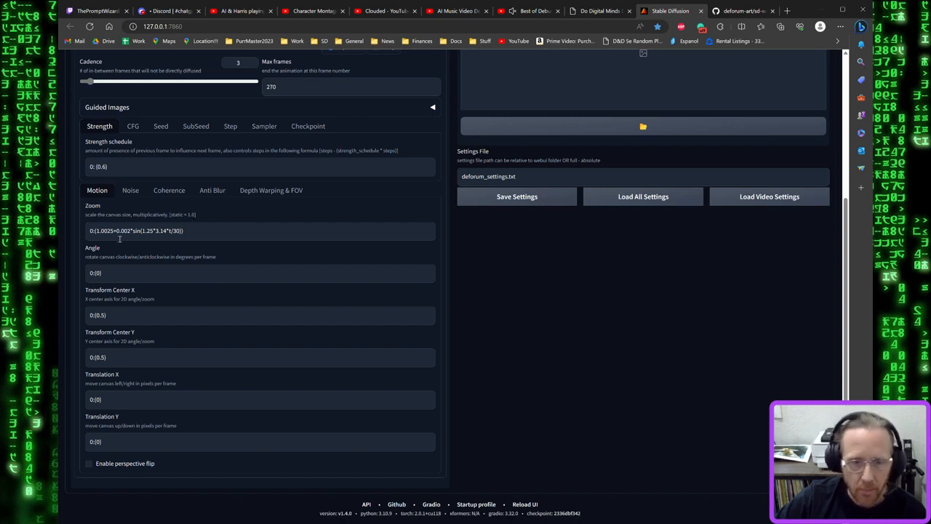
{"action": "left_click_drag", "start_coordinate": [107, 231], "coordinate": [182, 232]}
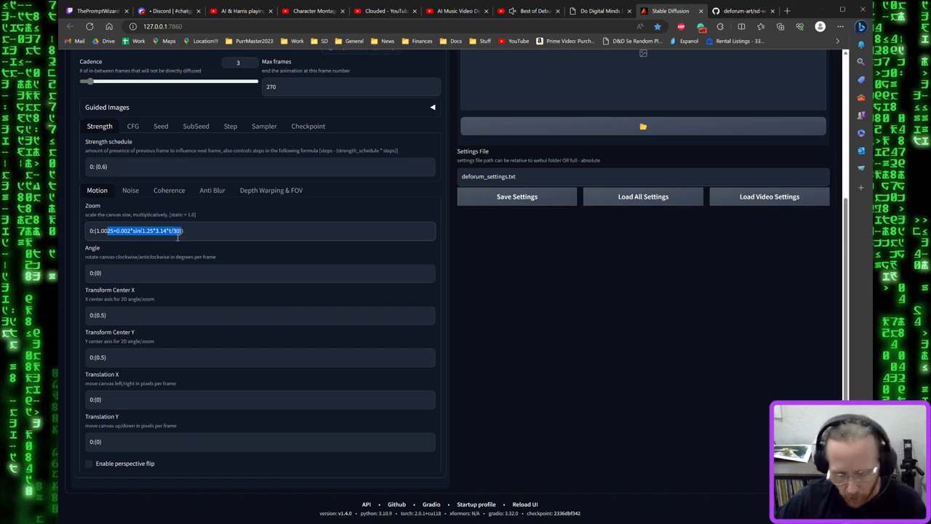
{"action": "type", "text": "05"}
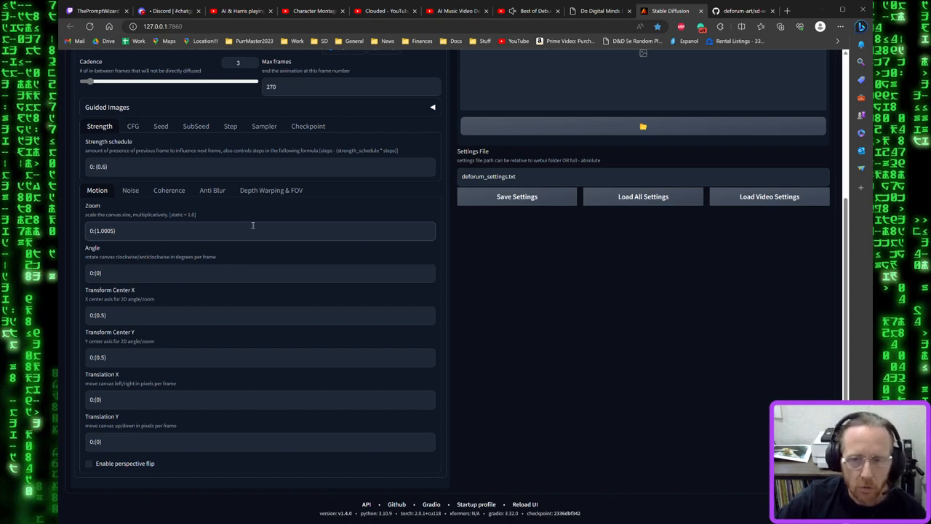
Set the Transform Center X motion schedule to 0:(0), 45:(0.5), 90: (0)
{"action": "scroll", "coordinate": [272, 211], "scroll_direction": "up", "scroll_amount": 2}
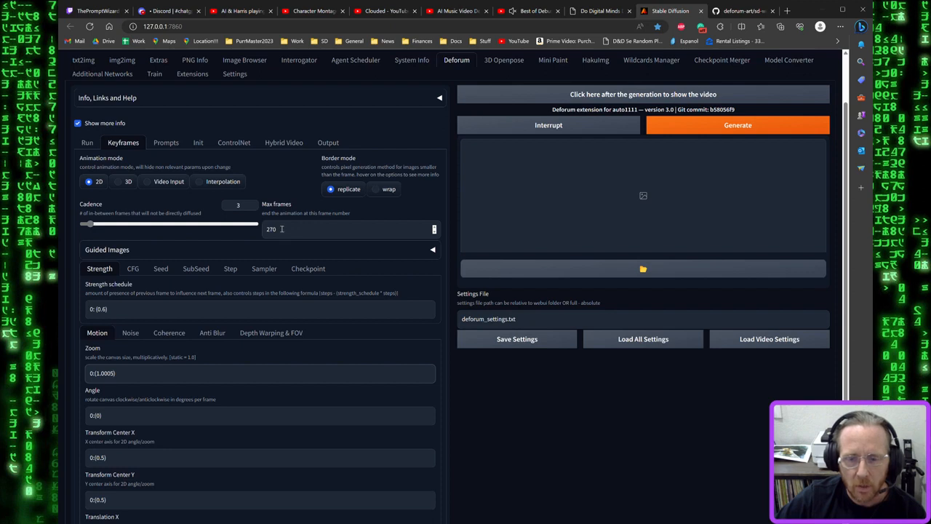
{"action": "scroll", "coordinate": [282, 228], "scroll_direction": "down", "scroll_amount": 1}
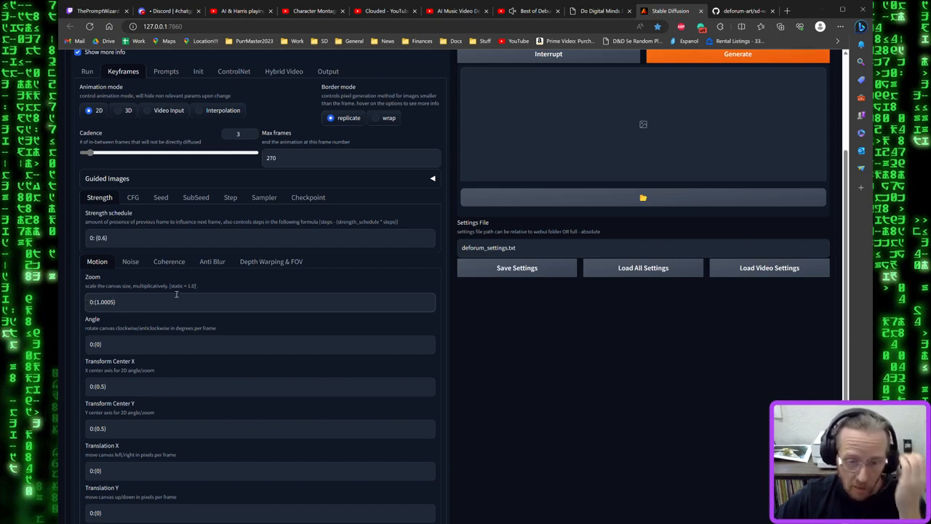
{"action": "scroll", "coordinate": [170, 295], "scroll_direction": "down", "scroll_amount": 1}
{"action": "left_click", "coordinate": [124, 315]}
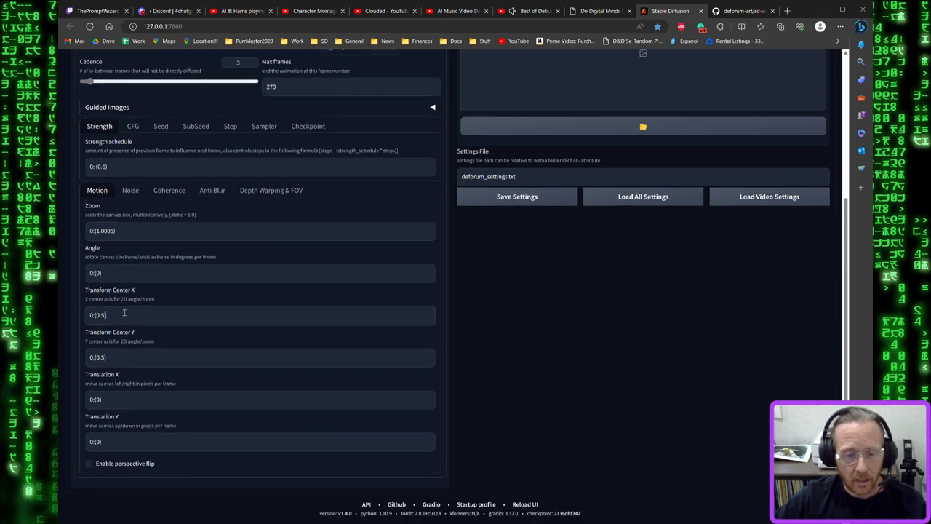
{"action": "type", "text": ","}
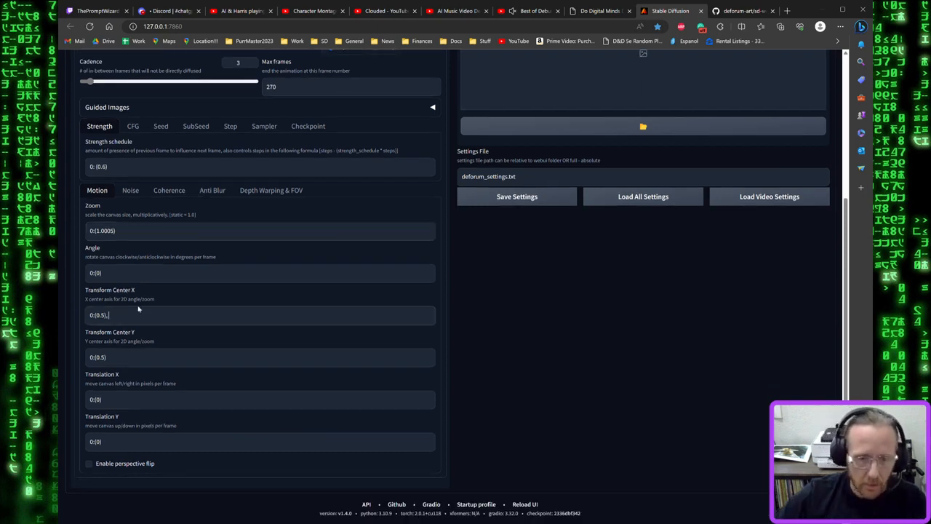
{"action": "double_click", "coordinate": [99, 315]}
{"action": "type", "text": "0), "}
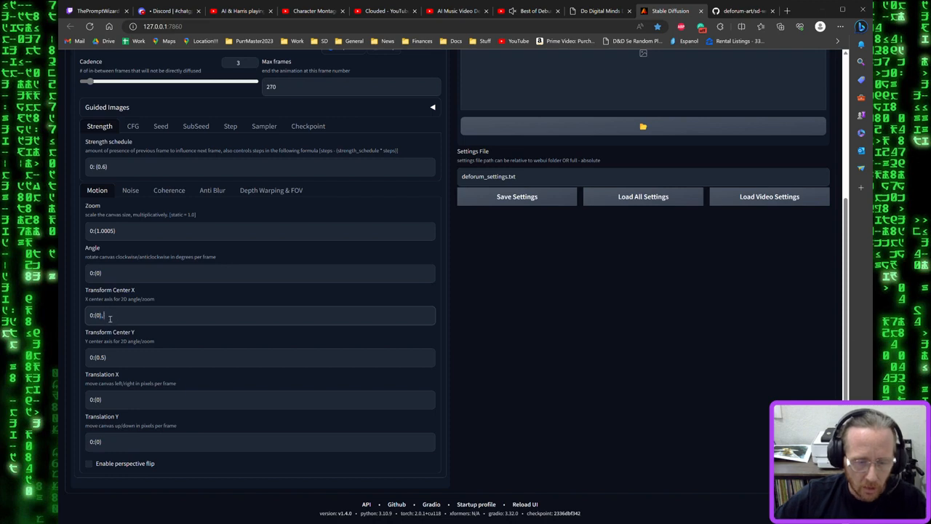
{"action": "type", "text": "45"}
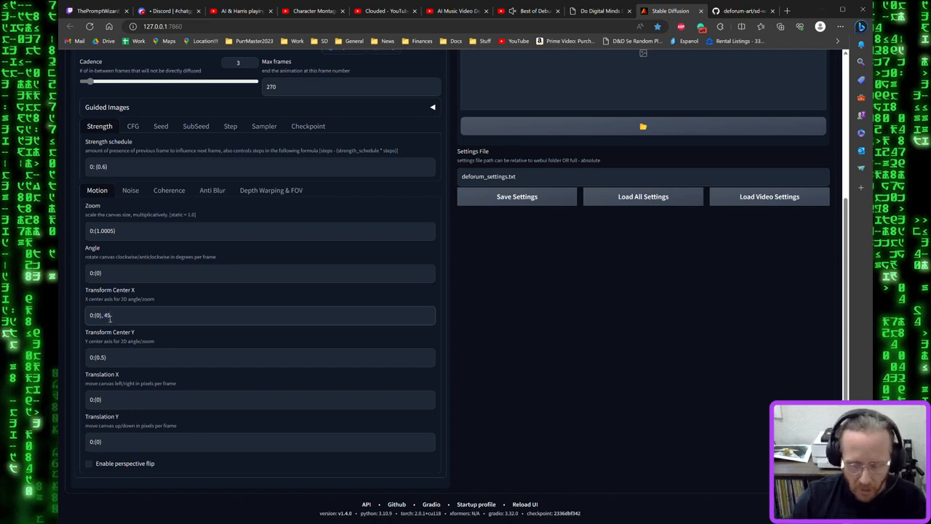
{"action": "type", "text": ":"}
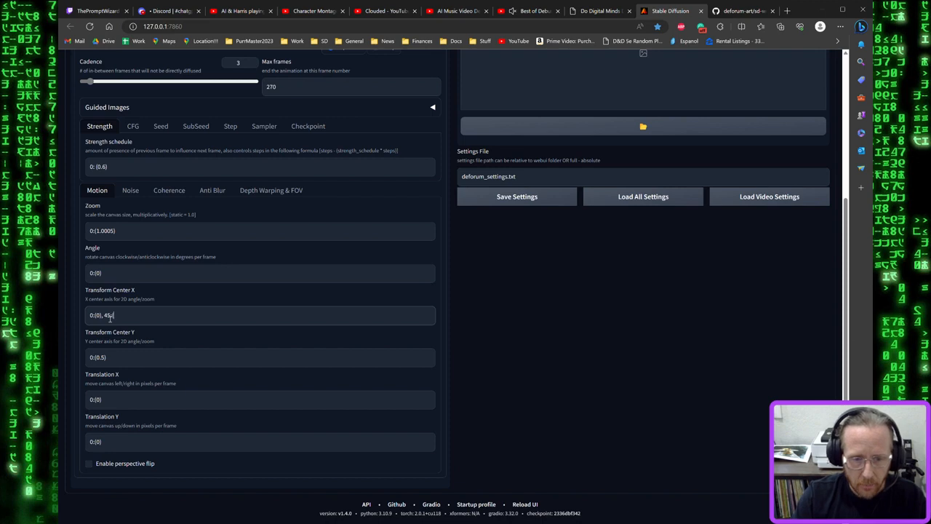
{"action": "type", "text": "(0.5),"}
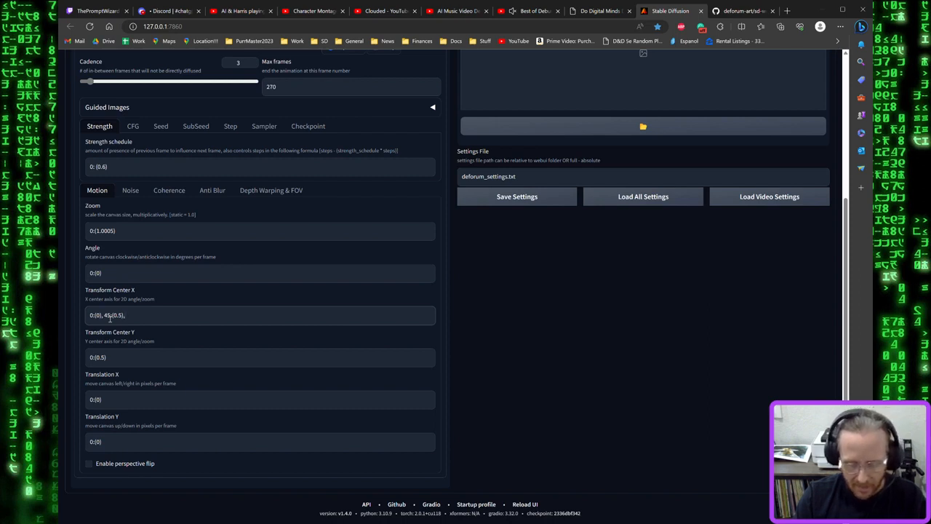
{"action": "type", "text": "90:"}
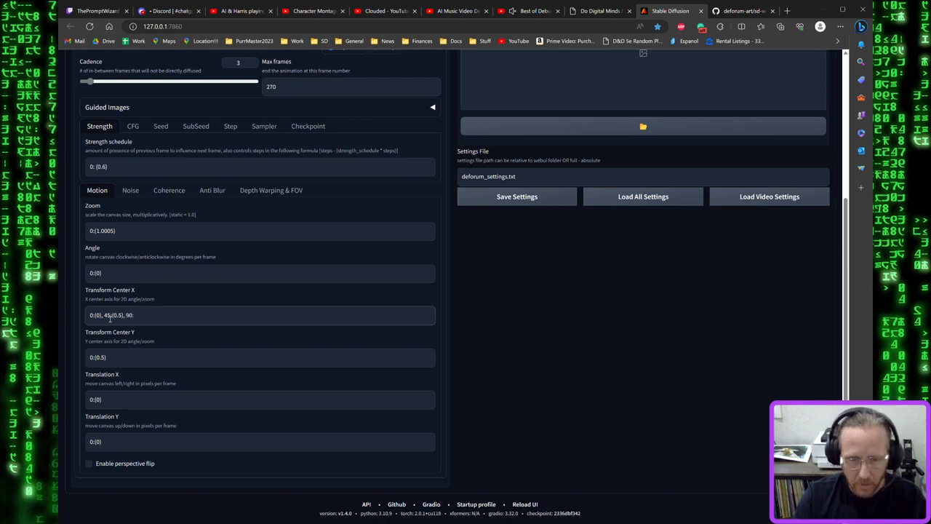
{"action": "type", "text": " (0)"}
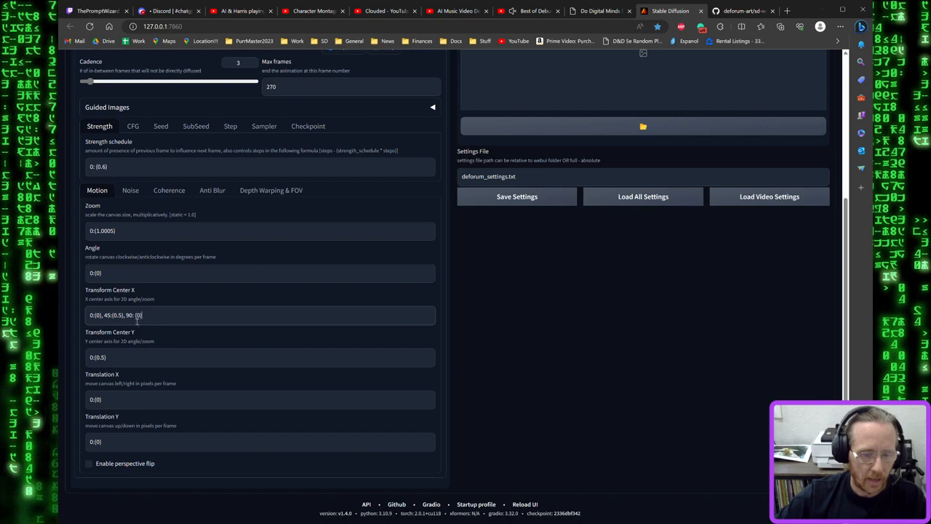
Extend the Transform Center X schedule with the keyframes 135:(-0.5) and 180: (0)
{"action": "left_click", "coordinate": [141, 320]}
{"action": "type", "text": ","}
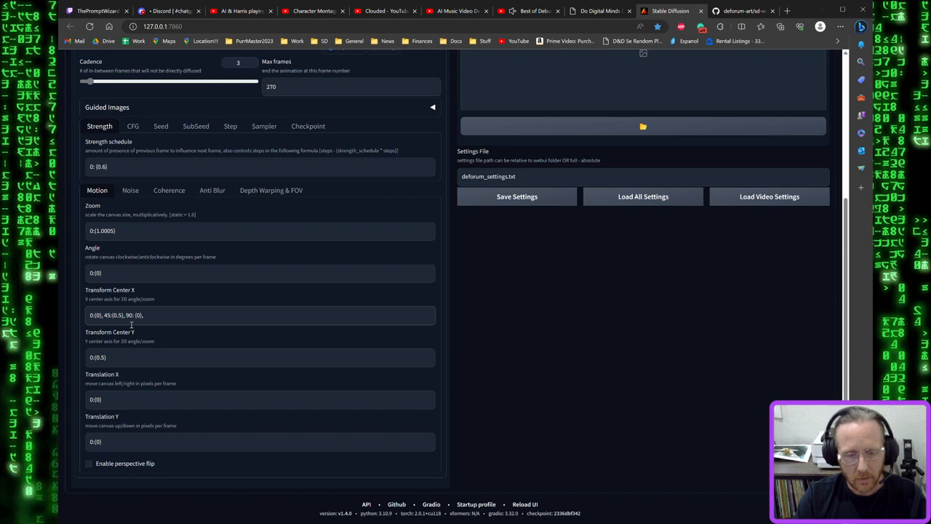
{"action": "type", "text": "135"}
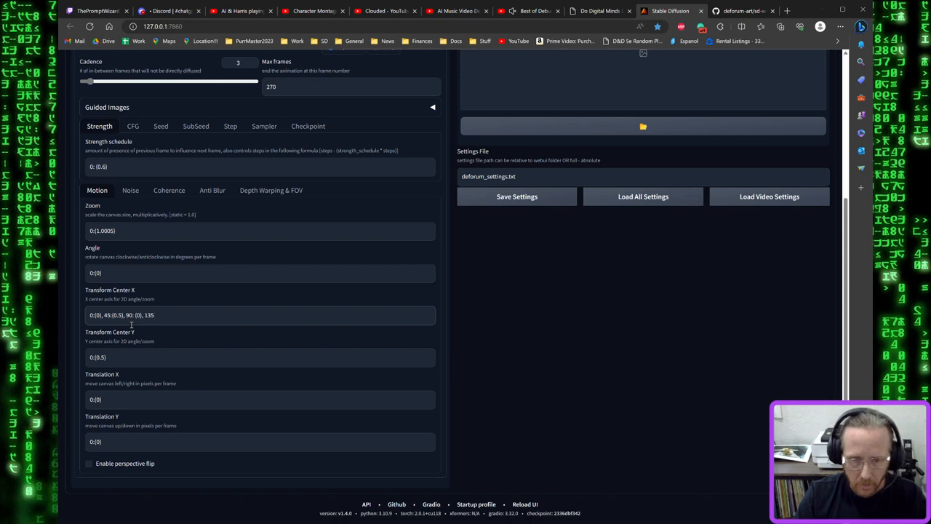
{"action": "type", "text": ":("}
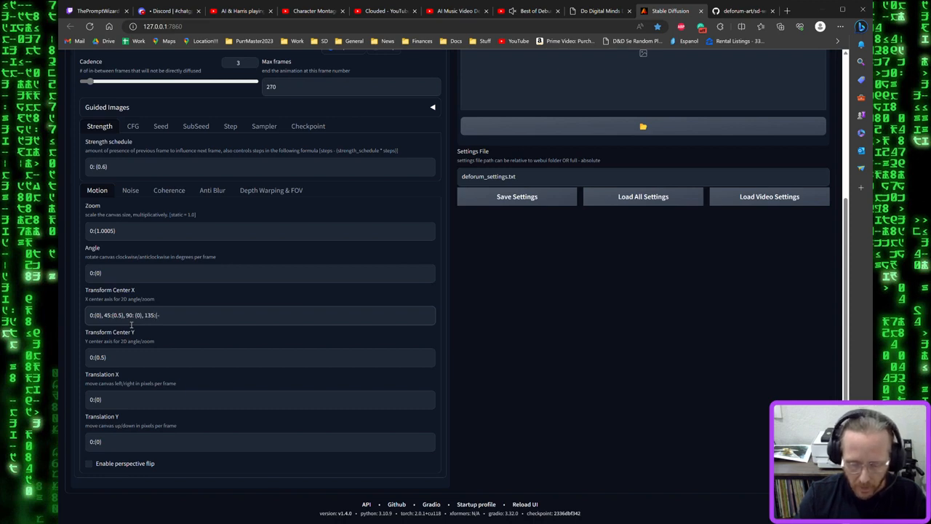
{"action": "type", "text": "-0.5),"}
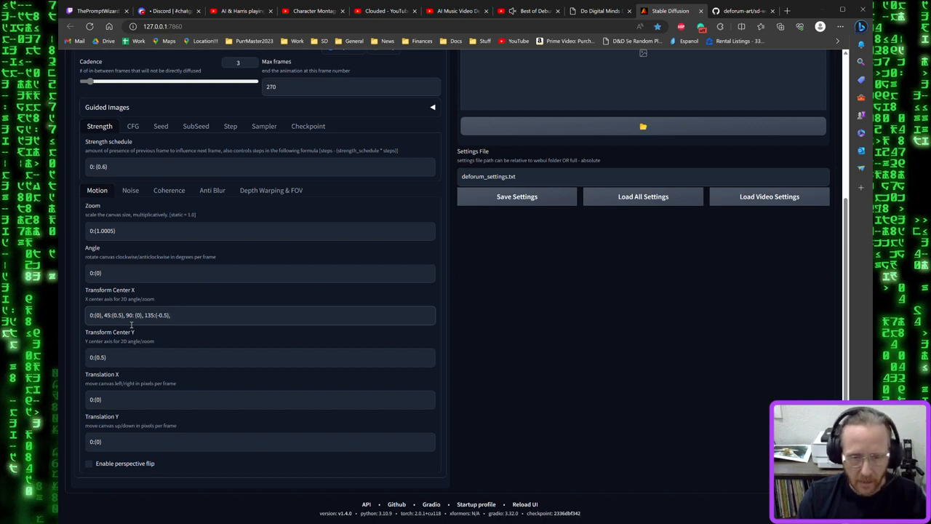
{"action": "type", "text": "180"}
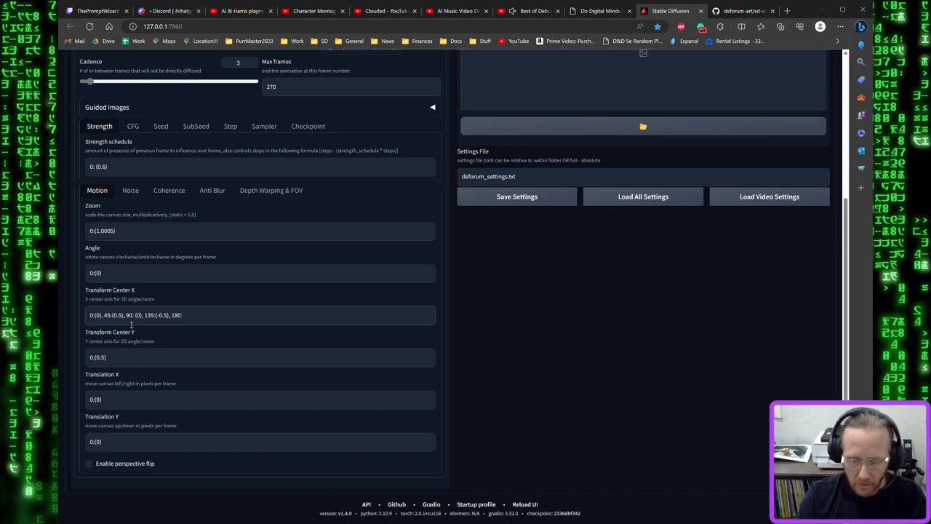
{"action": "type", "text": ": (0)"}
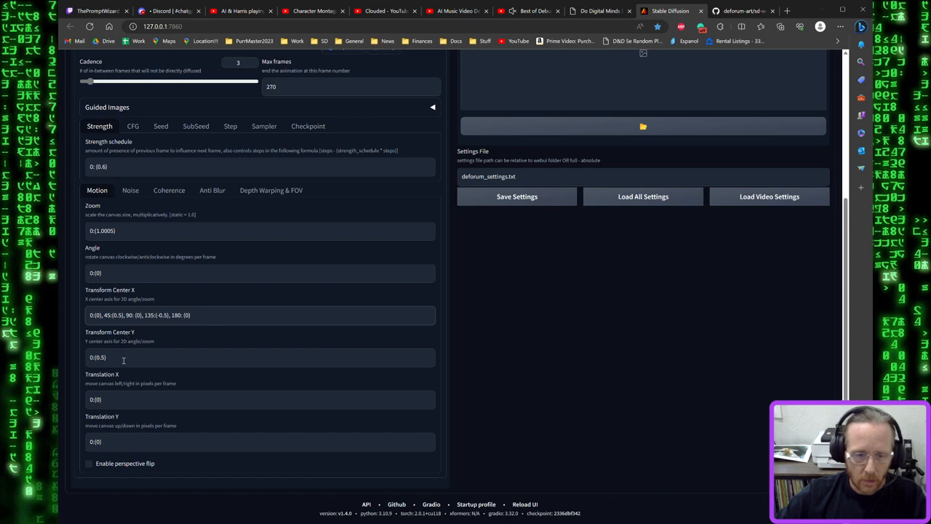
Set the Transform Center Y motion schedule to 0:(0), 225: (0.75), 240: (0)
{"action": "left_click", "coordinate": [123, 360]}
{"action": "key", "text": "BackSpace"}
{"action": "key", "text": "BackSpace"}
{"action": "key", "text": "BackSpace"}
{"action": "type", "text": "."}
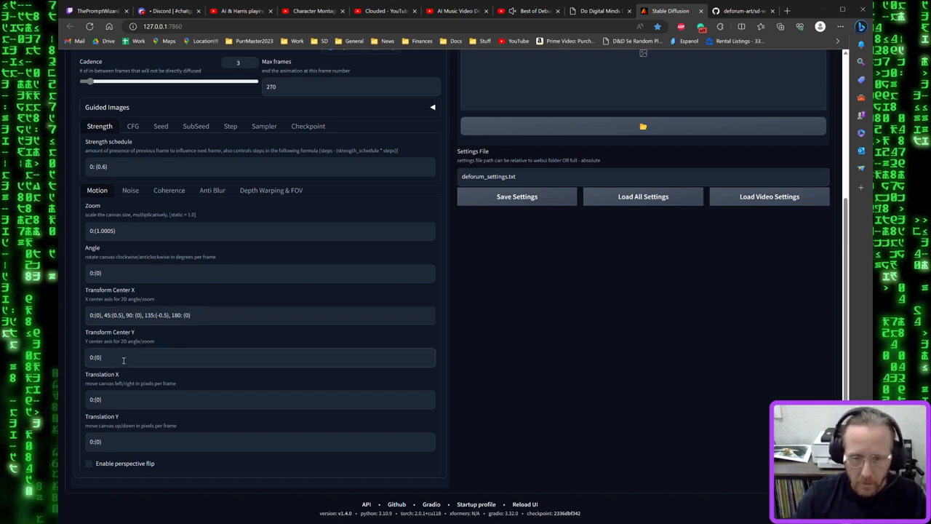
{"action": "type", "text": ","}
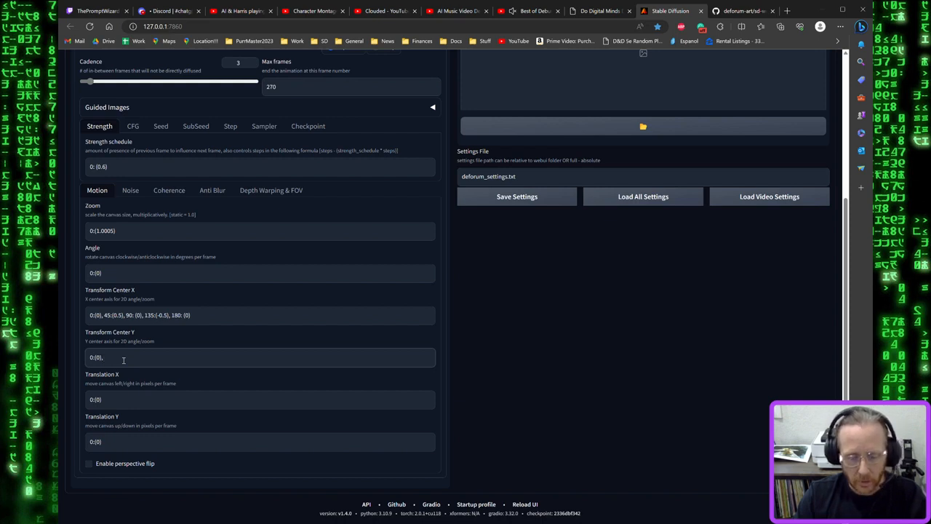
{"action": "type", "text": " 225"}
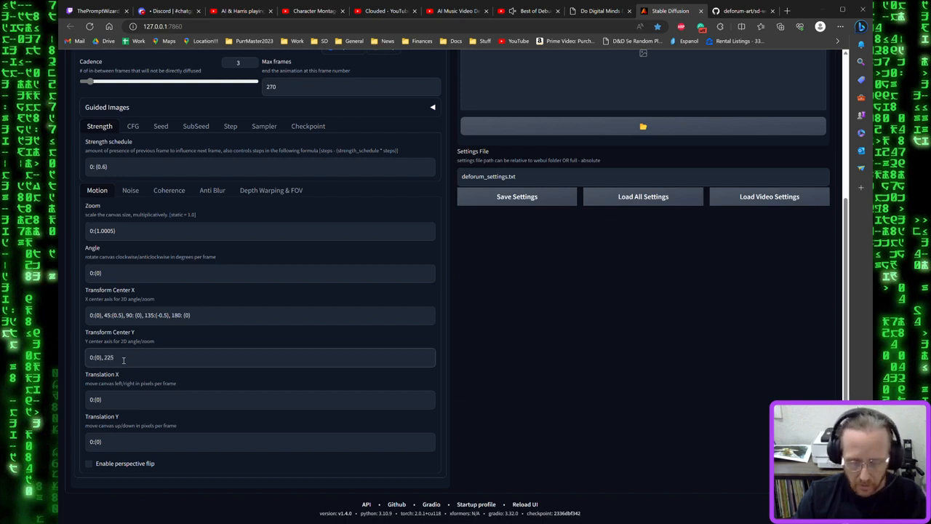
{"action": "type", "text": ": "}
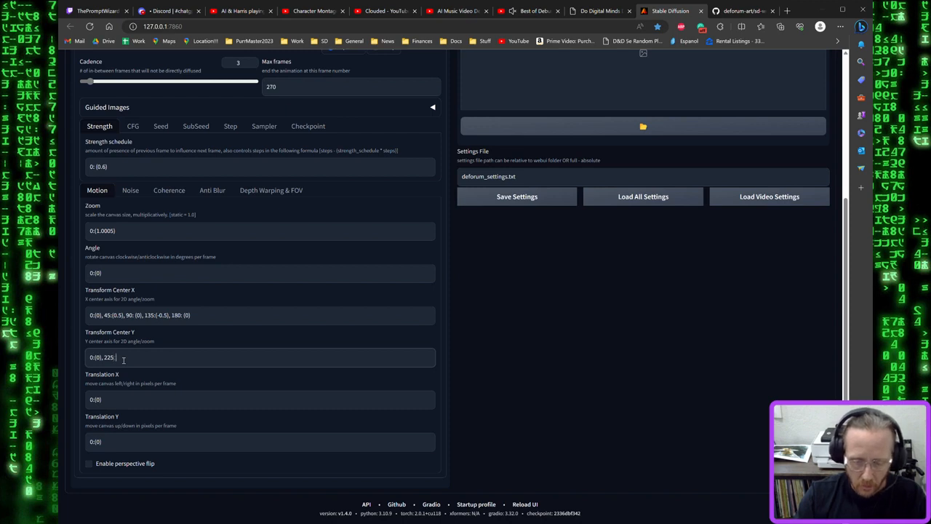
{"action": "type", "text": "("}
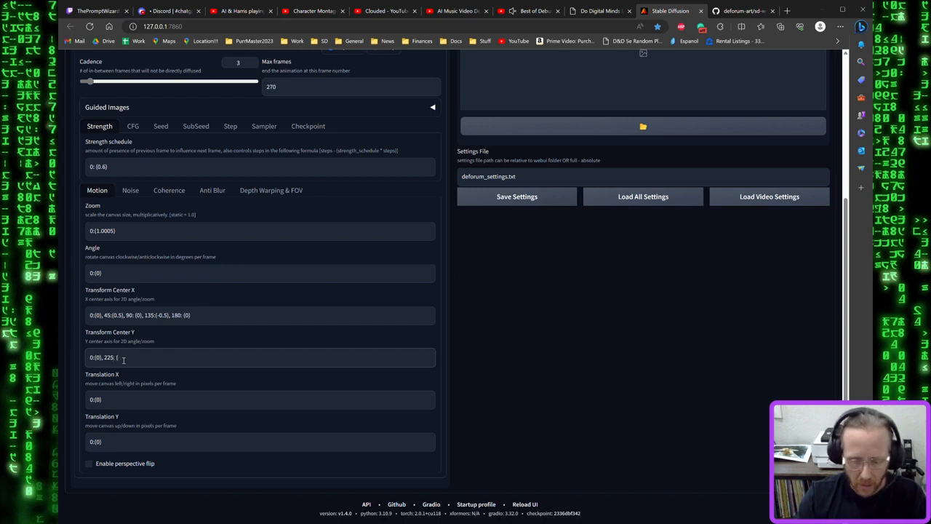
{"action": "type", "text": "0.2"}
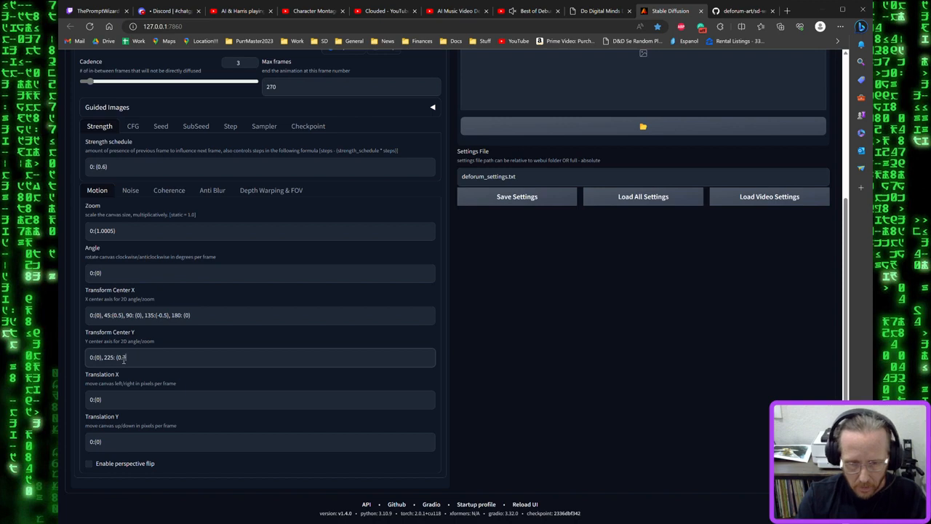
{"action": "type", "text": "5),"}
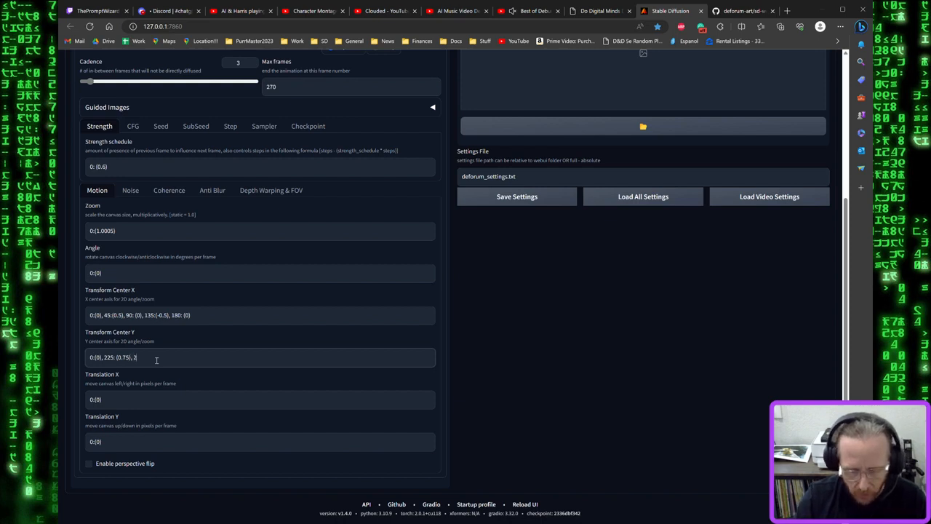
{"action": "type", "text": "40"}
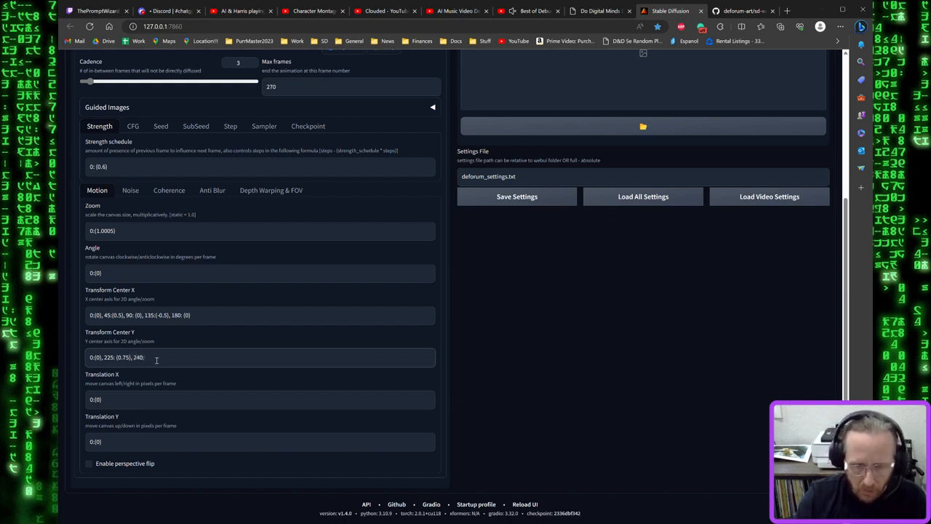
{"action": "type", "text": ": (0)"}
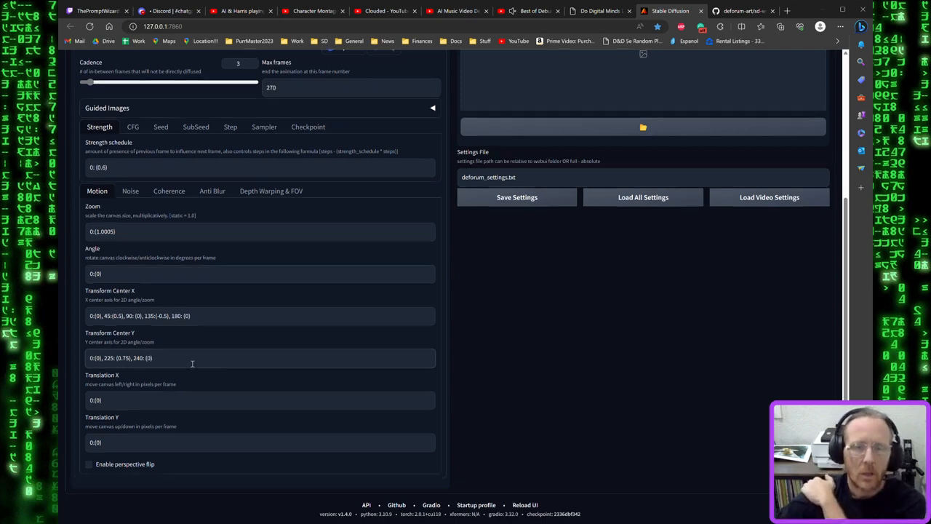
Review the CFG, seed, step, sampler and checkpoint scheduling options, and return to the strength schedule
{"action": "scroll", "coordinate": [193, 364], "scroll_direction": "up", "scroll_amount": 2}
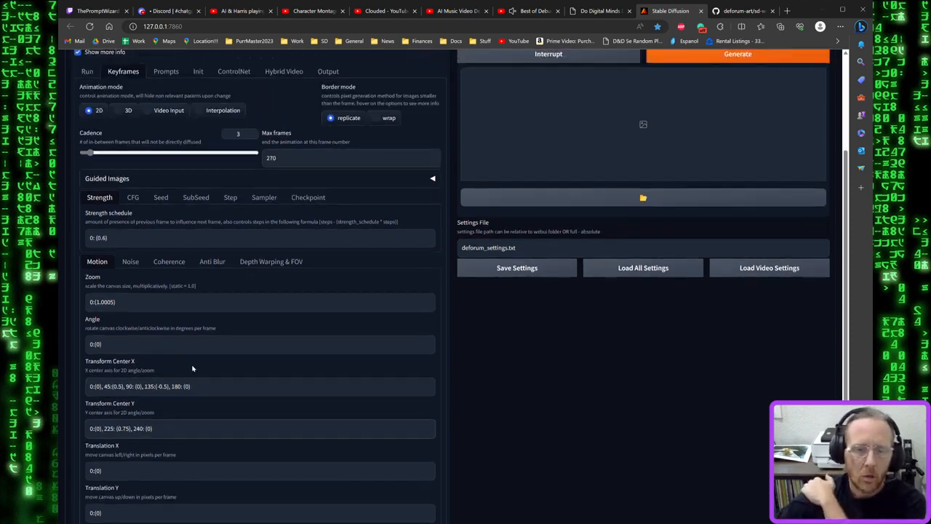
{"action": "left_click", "coordinate": [133, 198]}
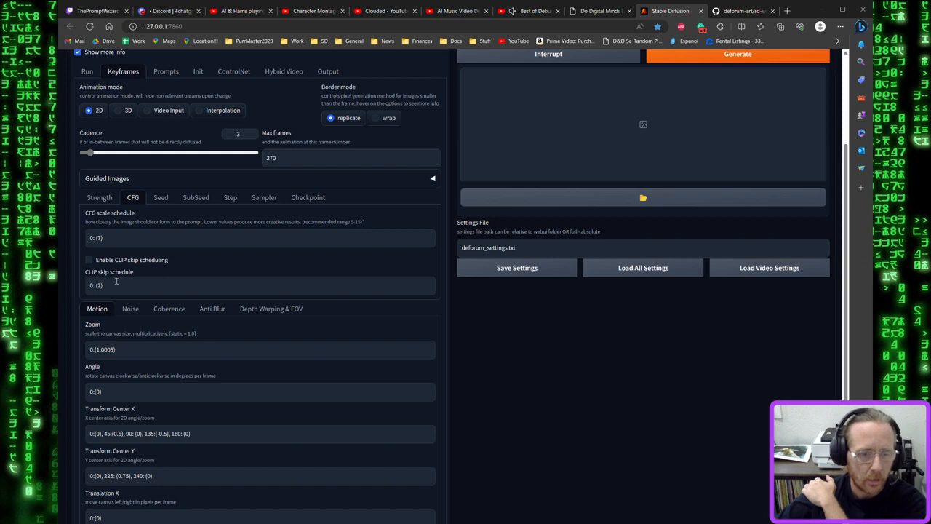
{"action": "left_click", "coordinate": [160, 199]}
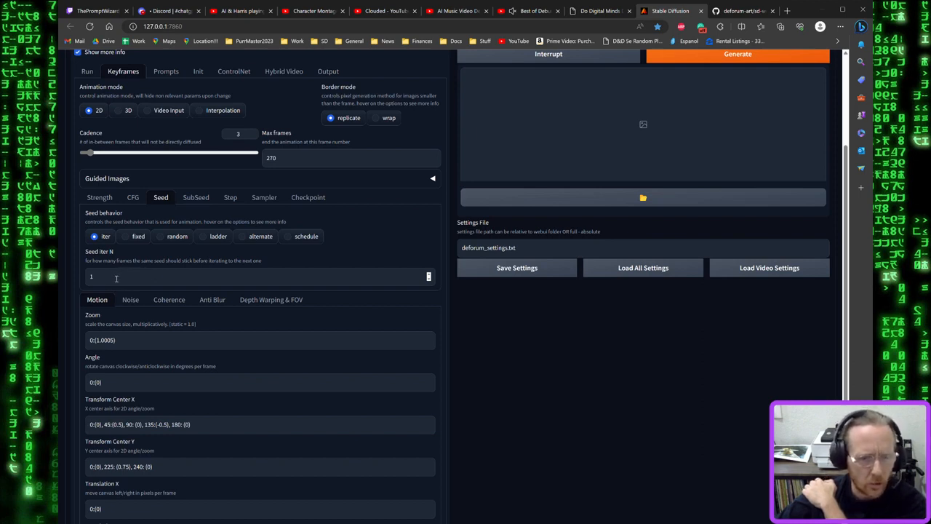
{"action": "left_click", "coordinate": [229, 198]}
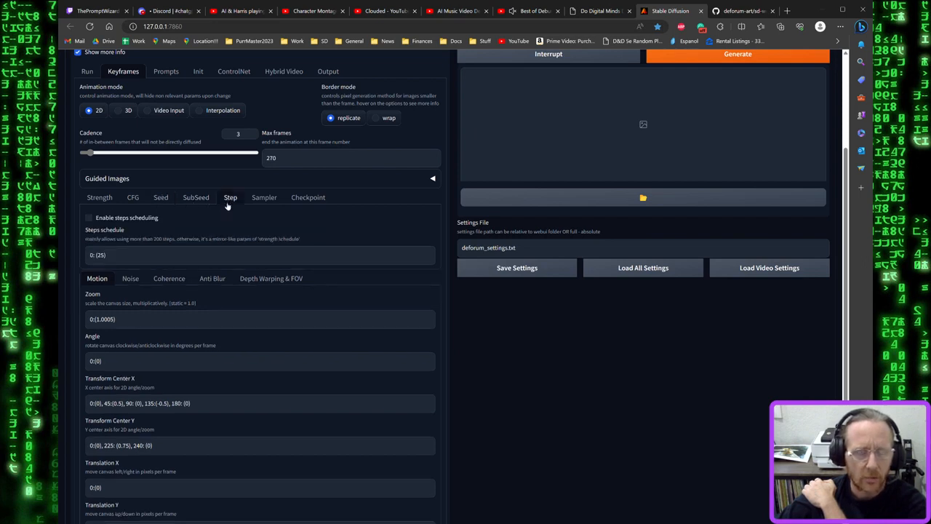
{"action": "left_click", "coordinate": [271, 201]}
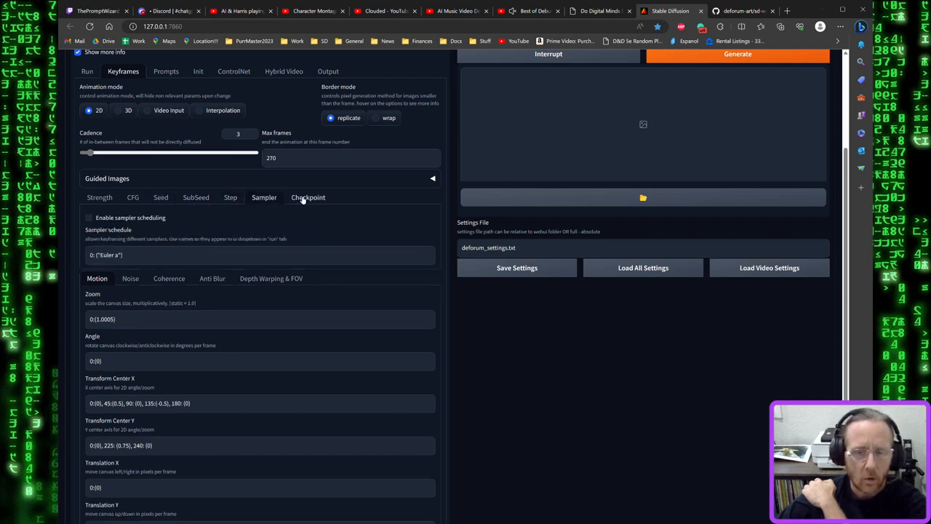
{"action": "left_click", "coordinate": [303, 199]}
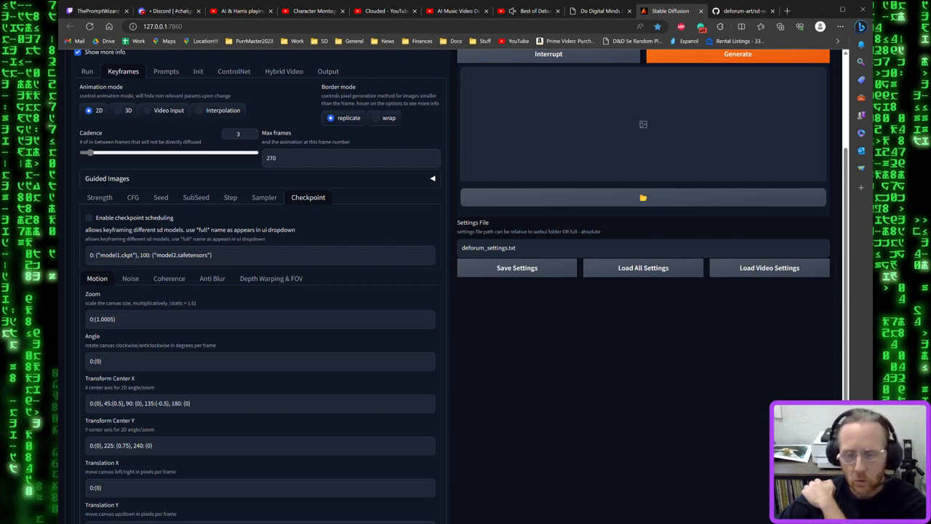
{"action": "left_click", "coordinate": [106, 201]}
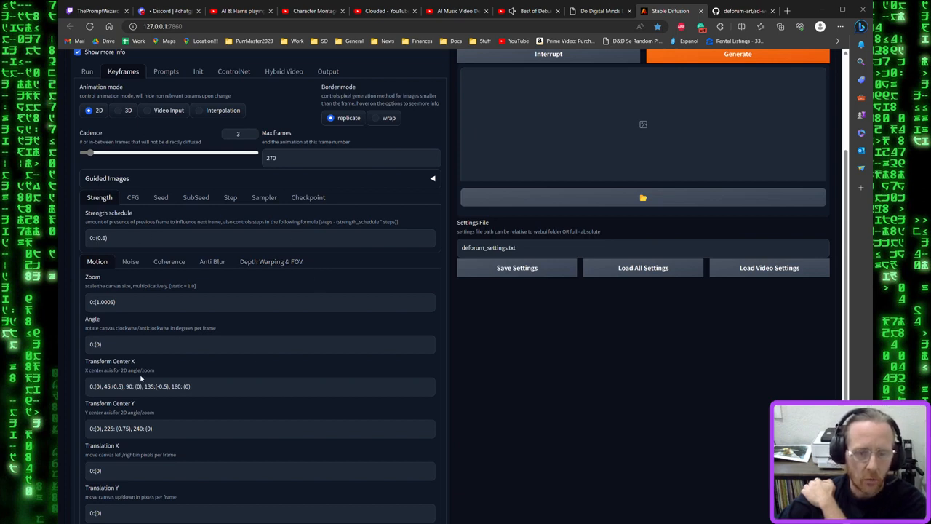
Examine the noise, coherence and anti-blur settings, and return to the motion schedules
{"action": "left_click", "coordinate": [131, 264]}
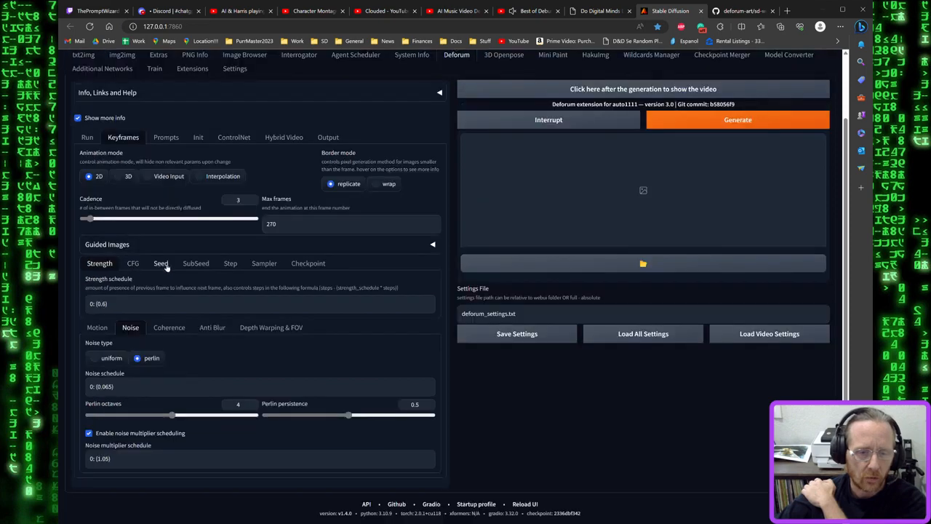
{"action": "left_click", "coordinate": [169, 327]}
{"action": "left_click", "coordinate": [214, 328]}
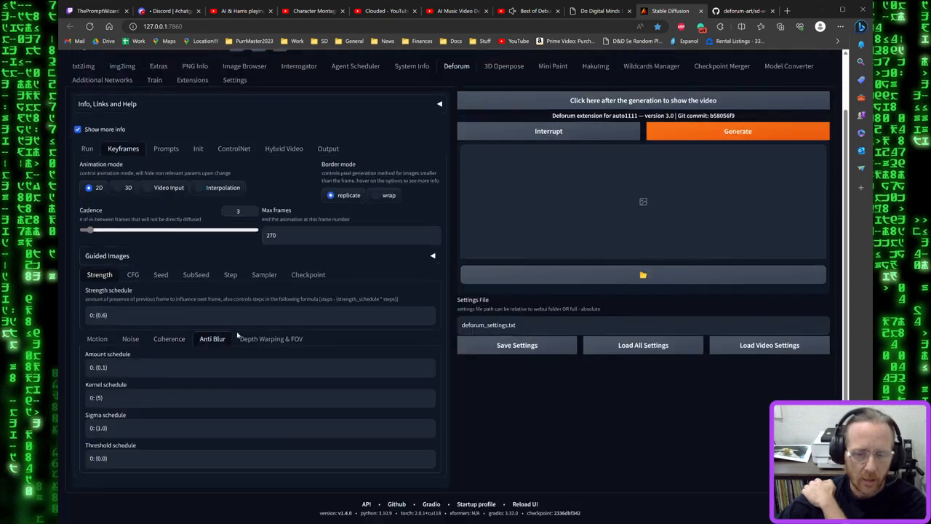
{"action": "left_click", "coordinate": [98, 339]}
{"action": "scroll", "coordinate": [329, 354], "scroll_direction": "down", "scroll_amount": 2}
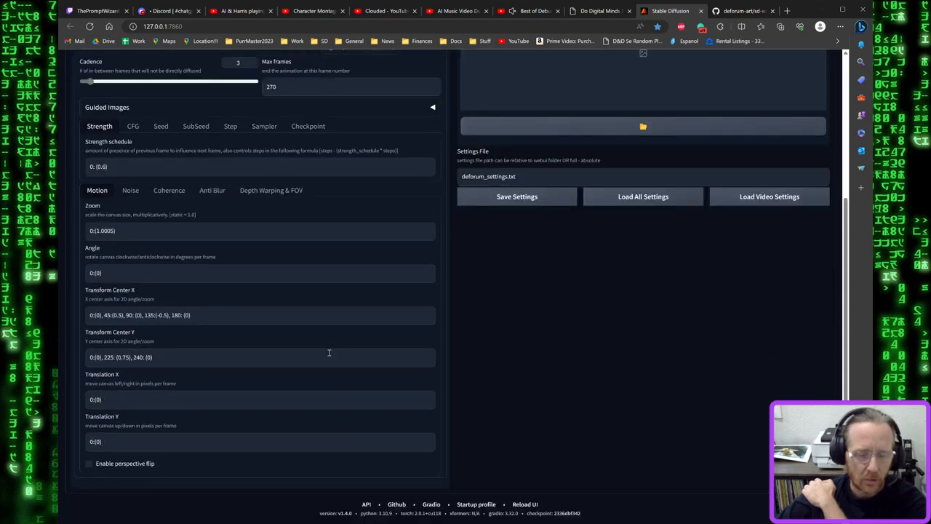
Delete the sample prompts for frames 30, 60 and 90 from the Deforum prompt list, keeping only the frame 0 prompt
{"action": "scroll", "coordinate": [325, 357], "scroll_direction": "up", "scroll_amount": 3}
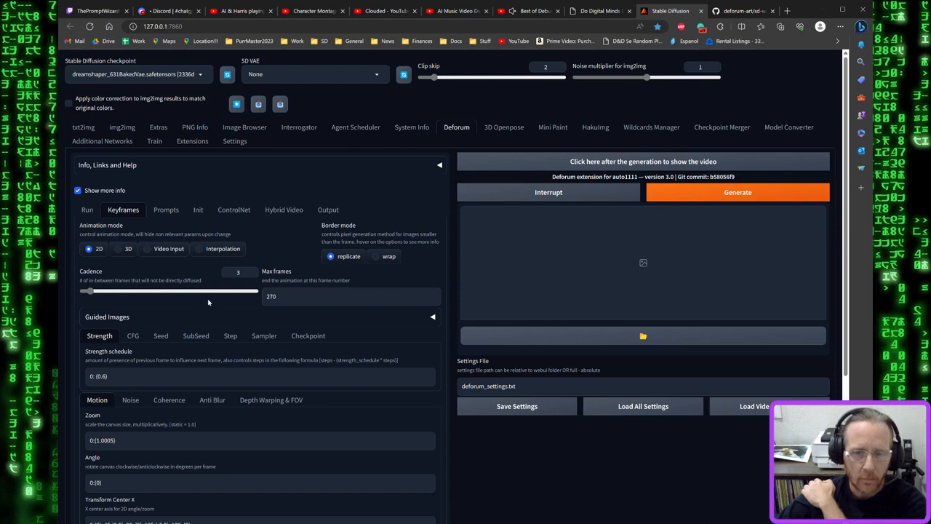
{"action": "left_click", "coordinate": [170, 212]}
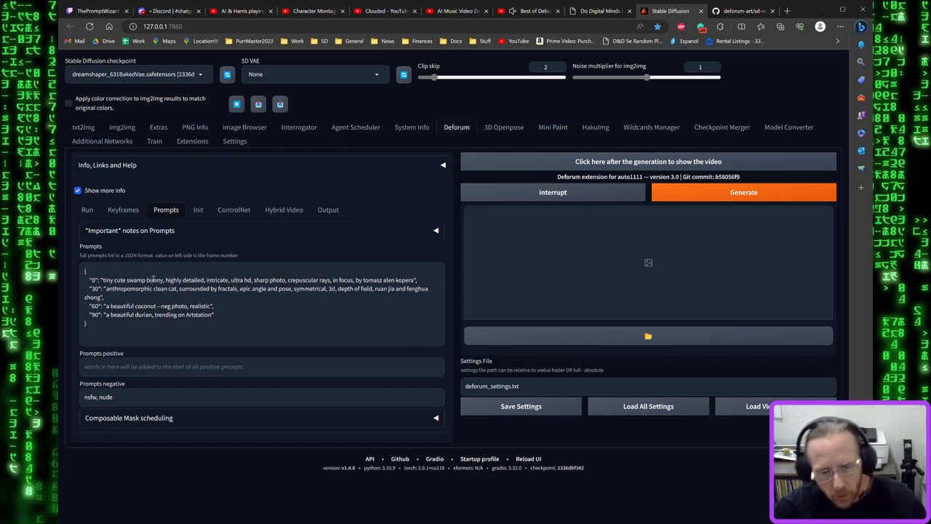
{"action": "left_click_drag", "start_coordinate": [216, 315], "coordinate": [72, 286]}
{"action": "key", "text": "BackSpace"}
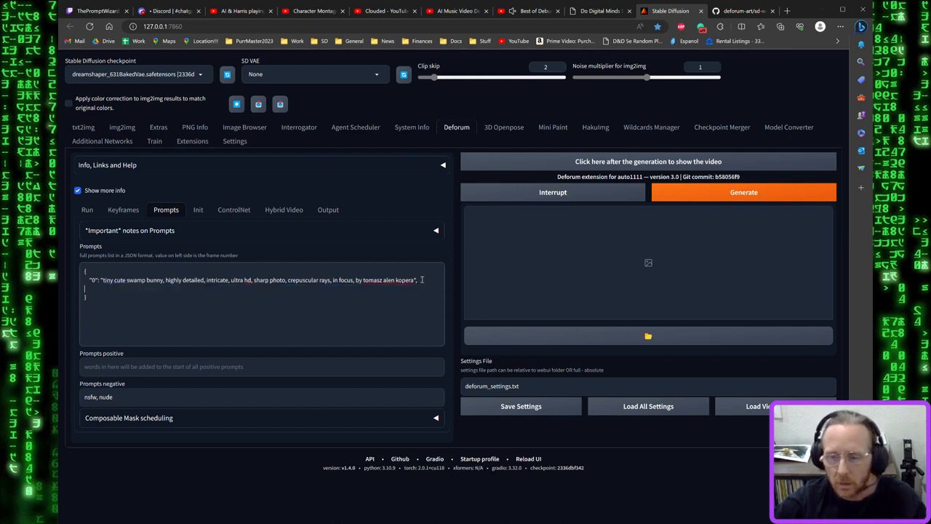
Duplicate the frame 0 prompt line until the list holds seven entries, separated by blank lines
{"action": "left_click_drag", "start_coordinate": [420, 280], "coordinate": [74, 280]}
{"action": "key", "text": "ctrl+c"}
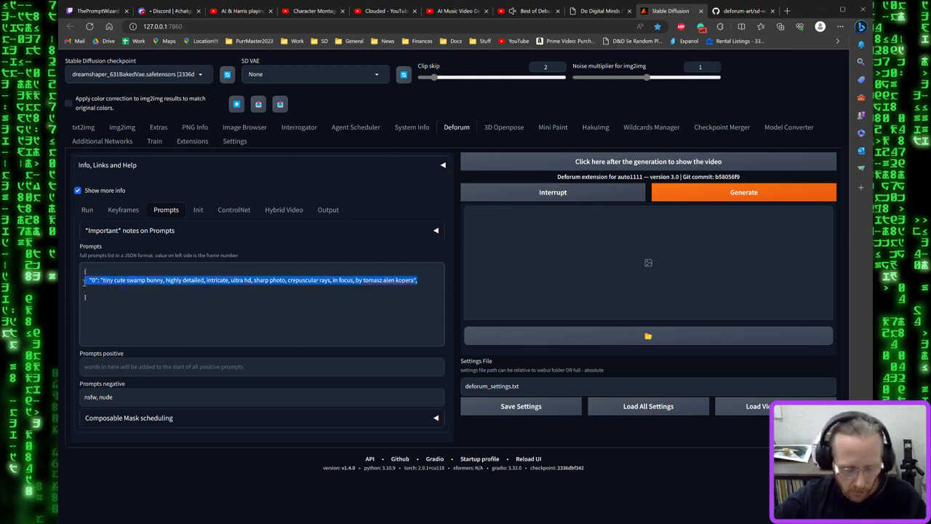
{"action": "left_click", "coordinate": [420, 280]}
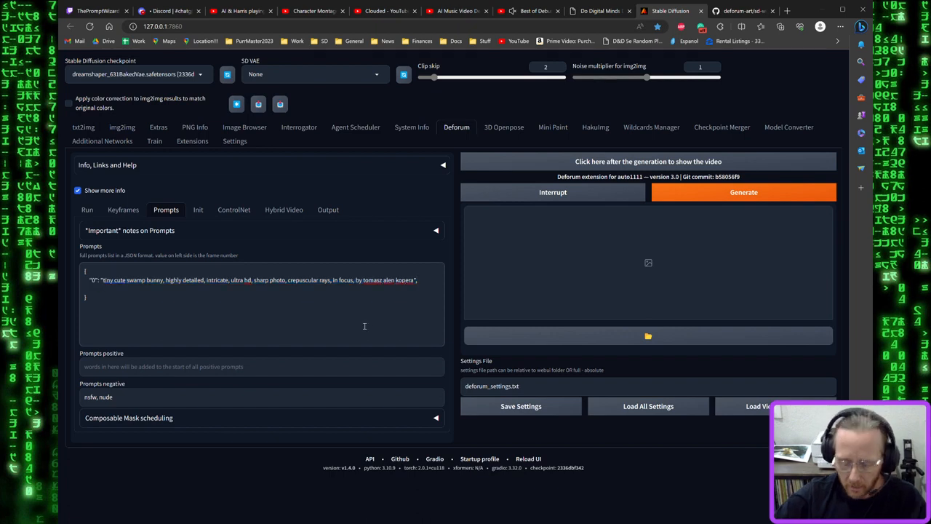
{"action": "key", "text": "ctrl+v"}
{"action": "key", "text": "ctrl+v"}
{"action": "key", "text": "ctrl+v"}
{"action": "key", "text": "ctrl+v"}
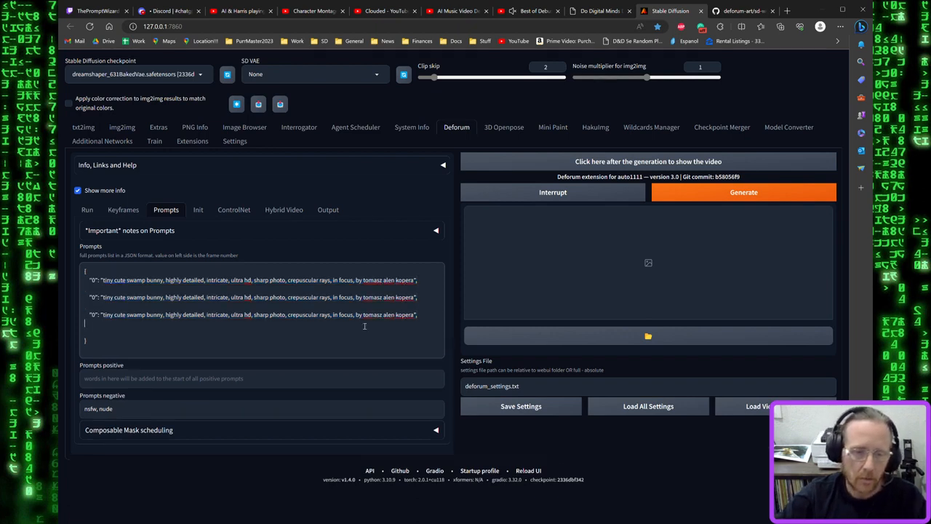
{"action": "key", "text": "ctrl+v"}
{"action": "key", "text": "ctrl+Return"}
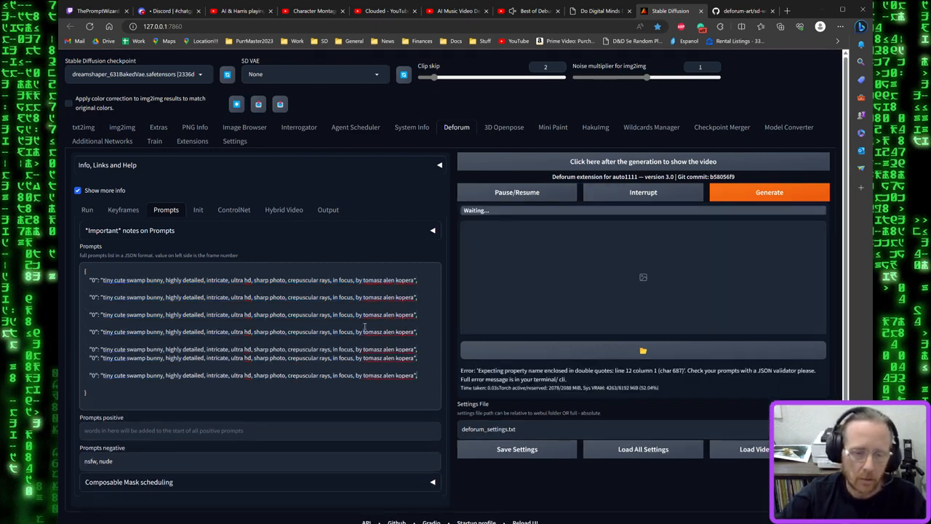
{"action": "key", "text": "End"}
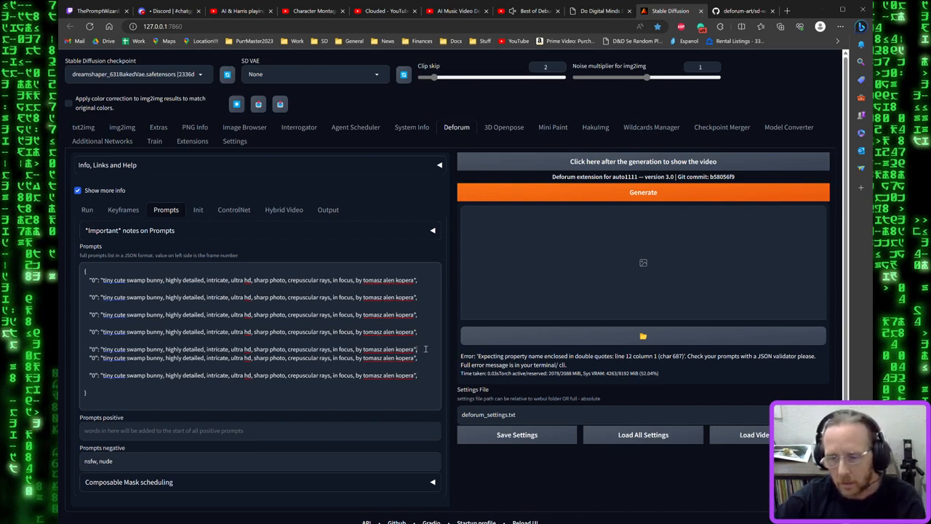
{"action": "key", "text": "Return"}
Renumber the second to sixth prompt entries as frames 45, 90, 135, 180 and 225
{"action": "double_click", "coordinate": [93, 297]}
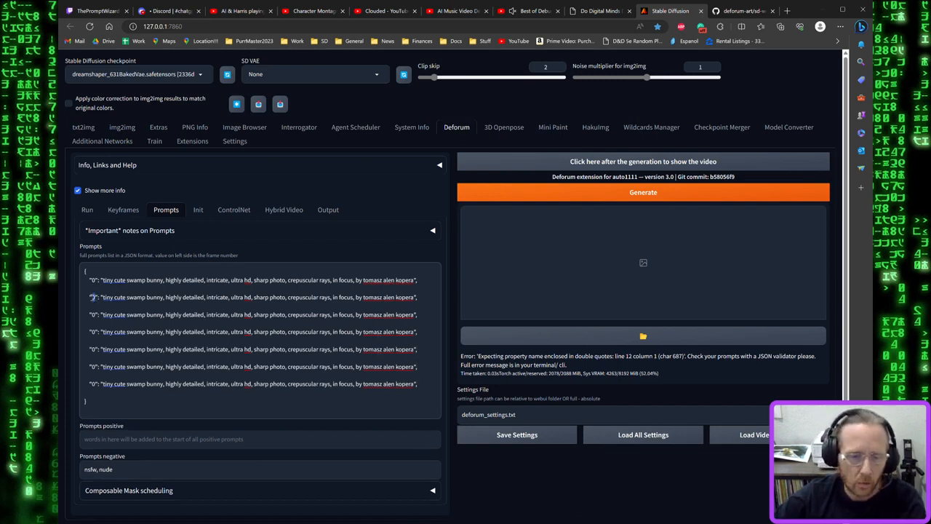
{"action": "type", "text": "45"}
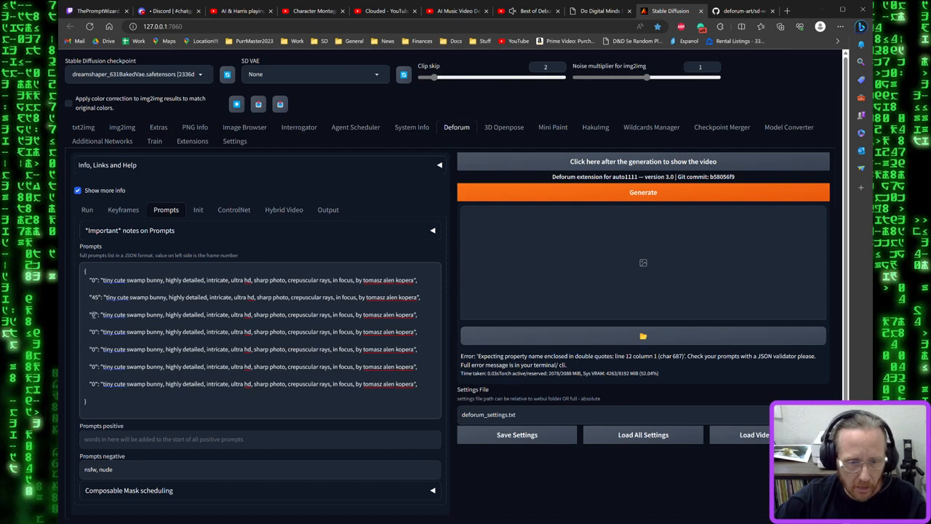
{"action": "double_click", "coordinate": [93, 314]}
{"action": "type", "text": "90"}
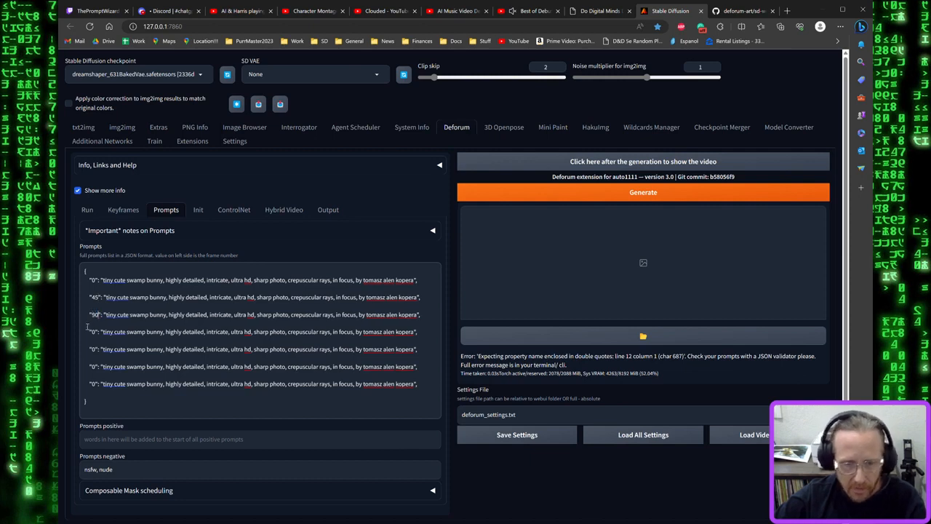
{"action": "double_click", "coordinate": [92, 332]}
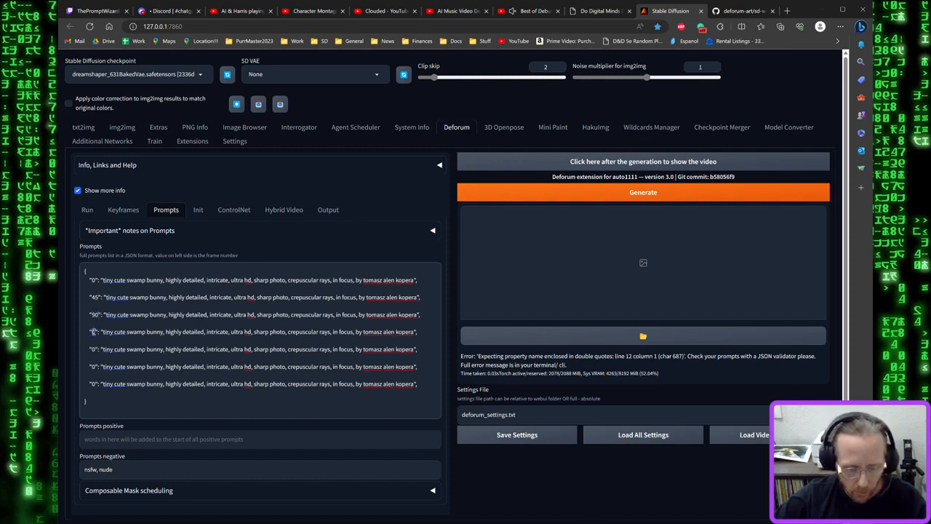
{"action": "type", "text": "135"}
{"action": "double_click", "coordinate": [93, 349]}
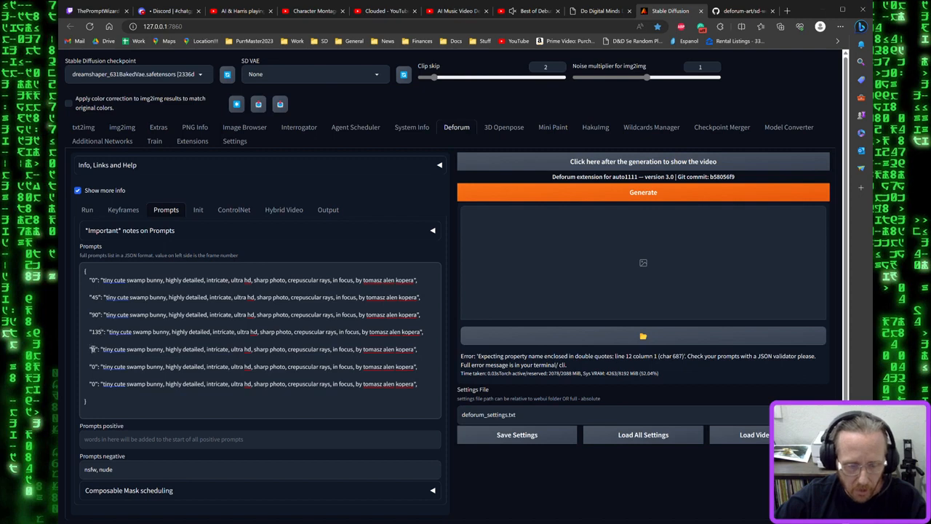
{"action": "type", "text": "180"}
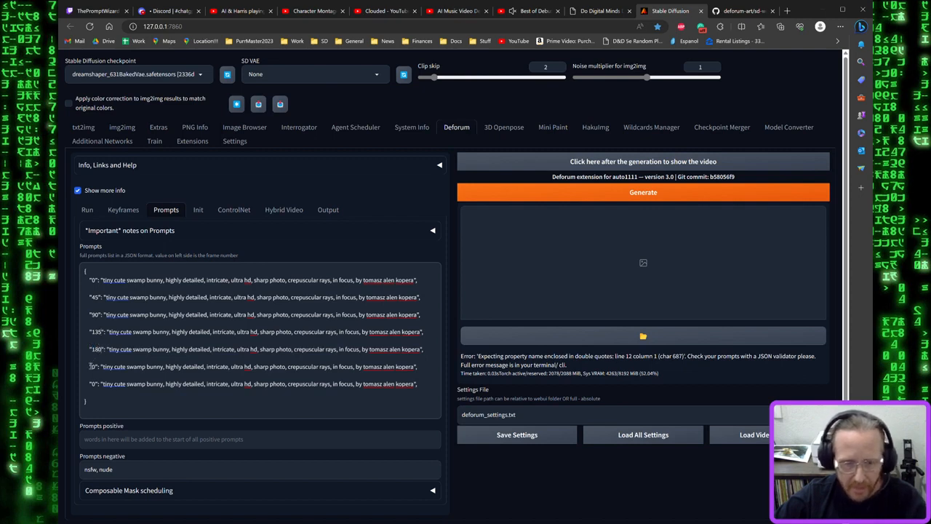
{"action": "double_click", "coordinate": [92, 366]}
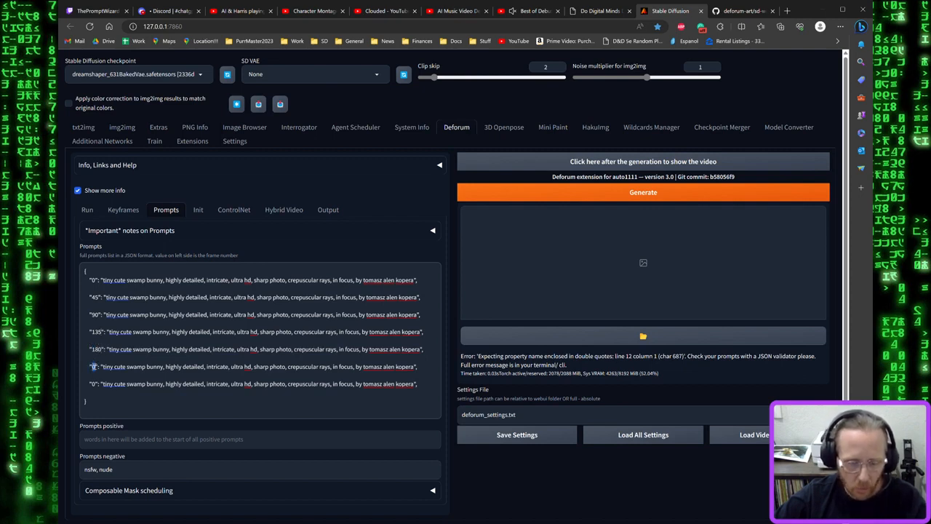
{"action": "type", "text": "225"}
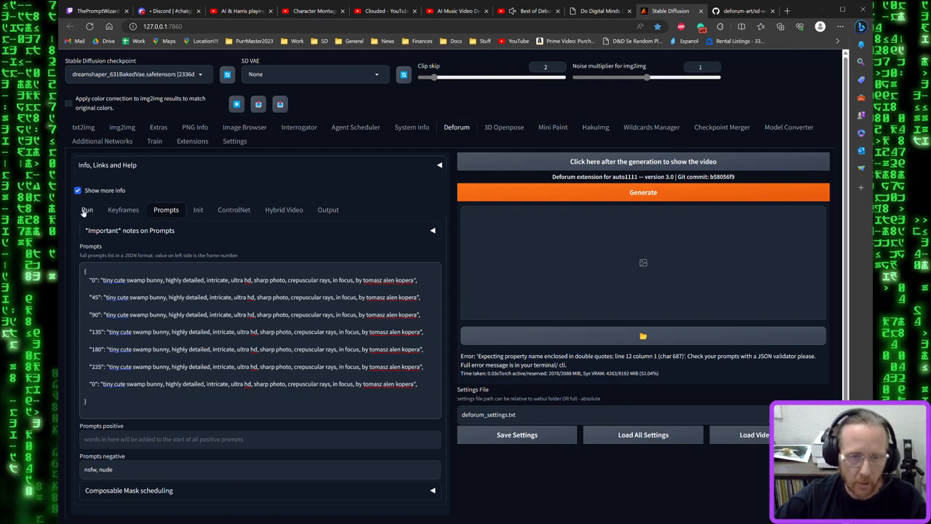
Check the keyframes in the motion schedules and set the last prompt entry's frame number to 240
{"action": "left_click", "coordinate": [86, 210]}
{"action": "left_click", "coordinate": [124, 210]}
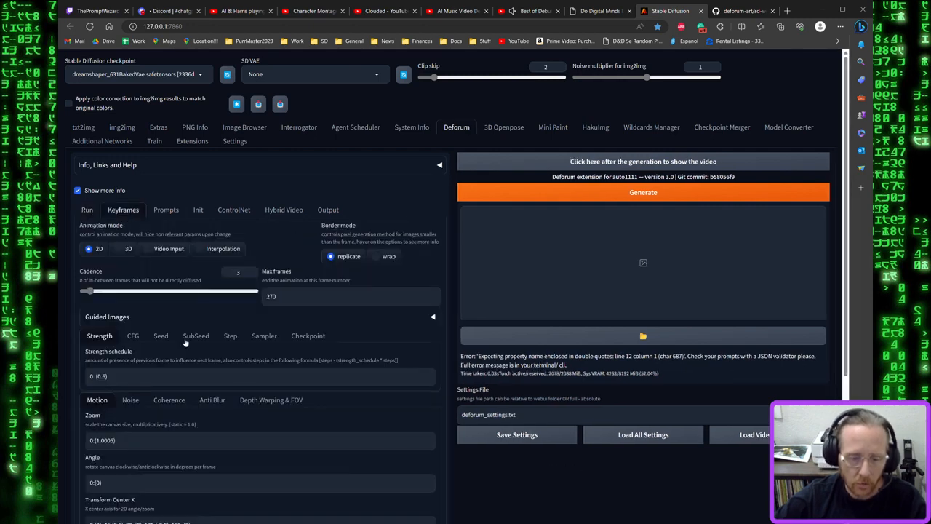
{"action": "scroll", "coordinate": [185, 342], "scroll_direction": "down", "scroll_amount": 3}
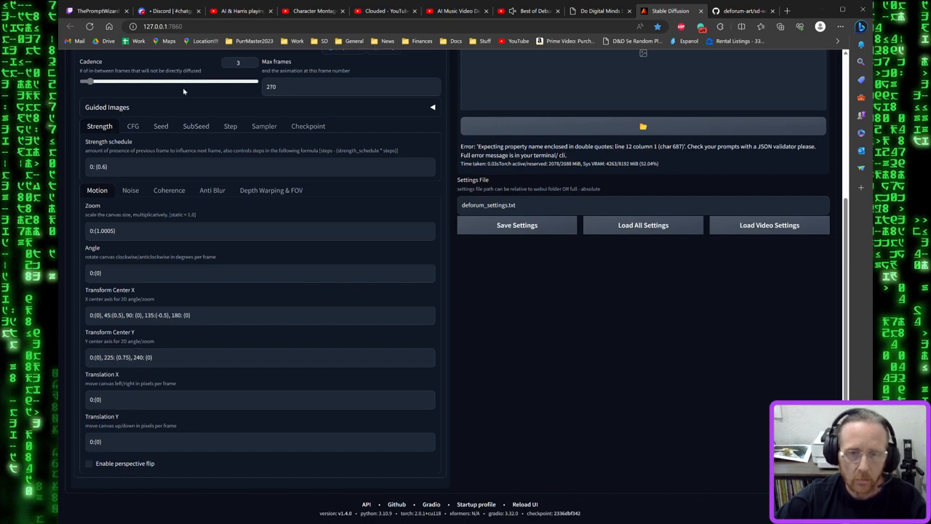
{"action": "scroll", "coordinate": [183, 91], "scroll_direction": "up", "scroll_amount": 3}
{"action": "left_click", "coordinate": [166, 210]}
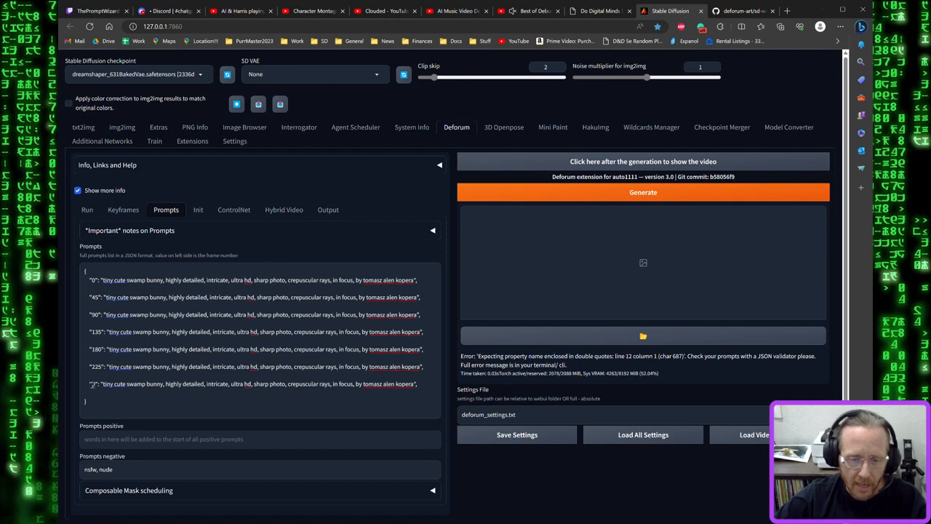
{"action": "double_click", "coordinate": [93, 383]}
{"action": "type", "text": "240"}
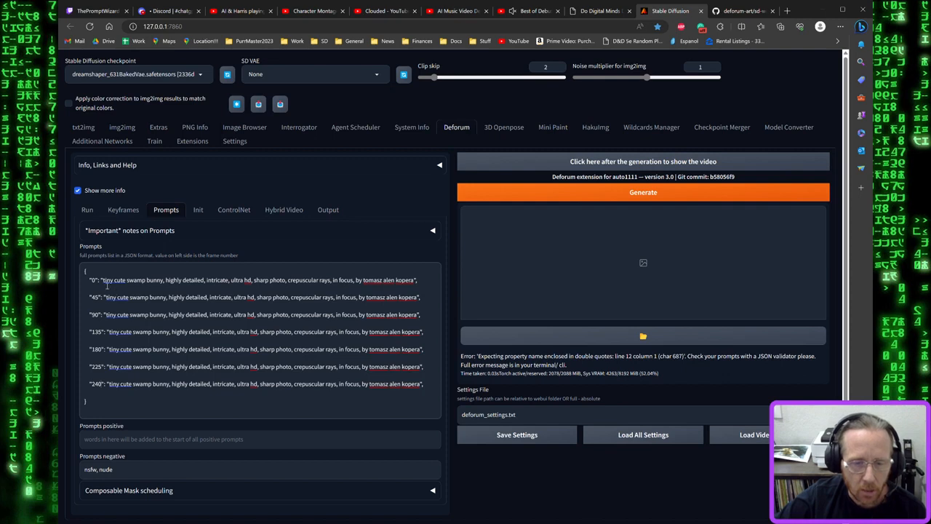
Clear the sample bunny text from the frame 0 prompt, leaving its quotation marks in place
{"action": "left_click_drag", "start_coordinate": [103, 279], "coordinate": [416, 280]}
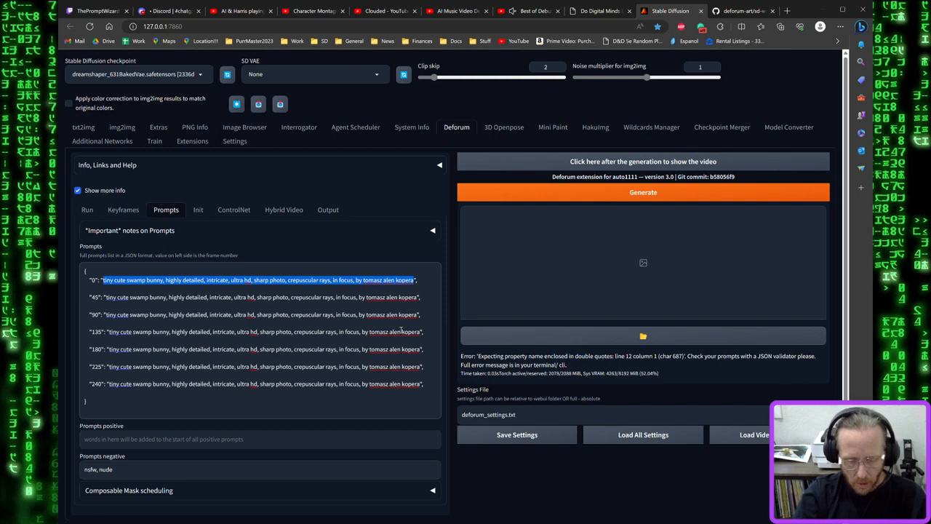
{"action": "type", "text": "a"}
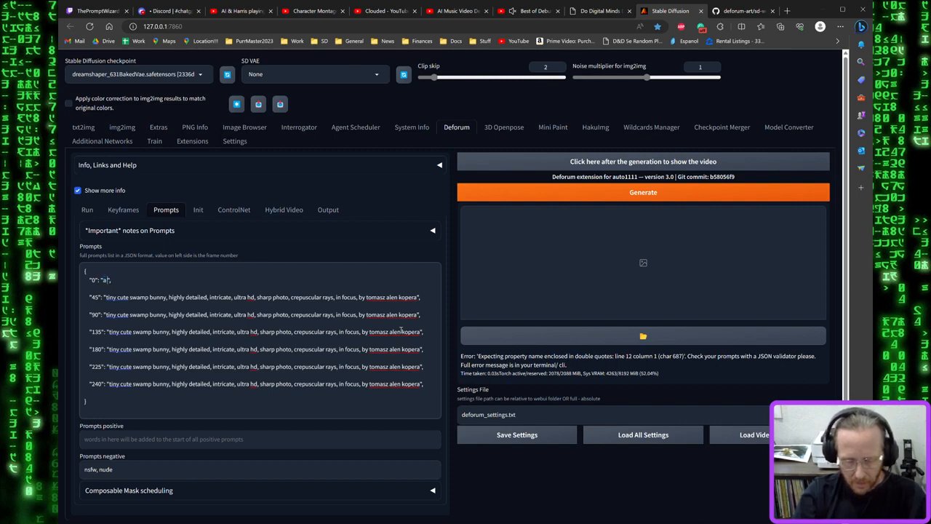
{"action": "type", "text": " cinem"}
{"action": "key", "text": "BackSpace"}
{"action": "key", "text": "BackSpace"}
{"action": "key", "text": "BackSpace"}
{"action": "key", "text": "BackSpace"}
{"action": "key", "text": "BackSpace"}
{"action": "key", "text": "BackSpace"}
{"action": "key", "text": "BackSpace"}
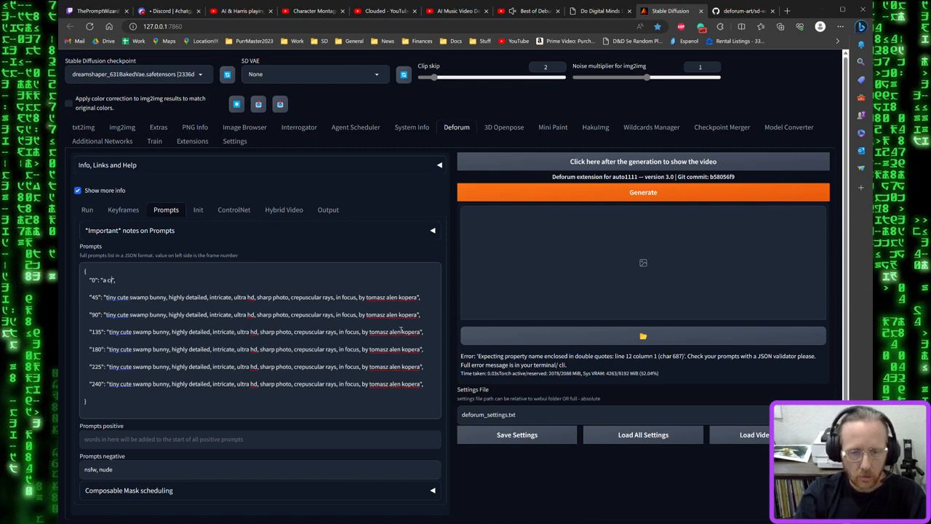
Begin the frame 0 prompt with "close-up graphic novel illustration"
{"action": "type", "text": "c"}
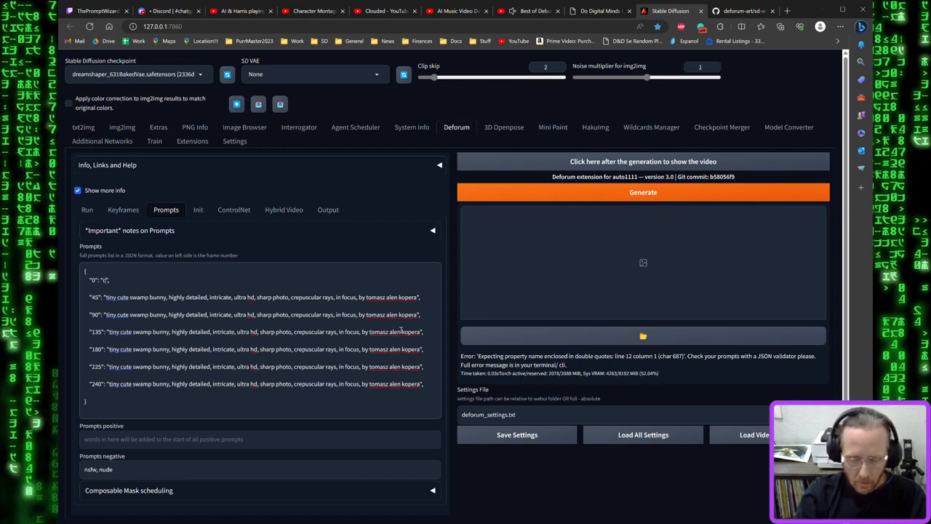
{"action": "type", "text": "lose-up"}
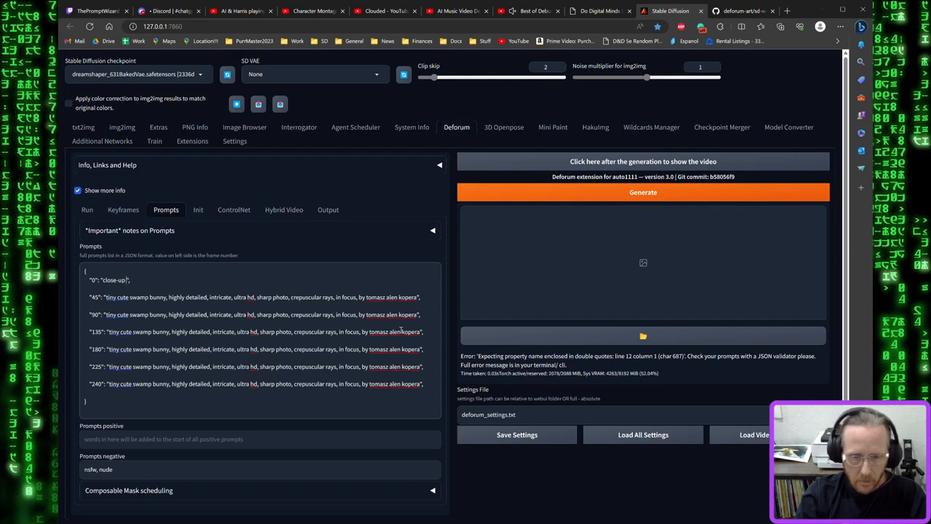
{"action": "type", "text": " graphi"}
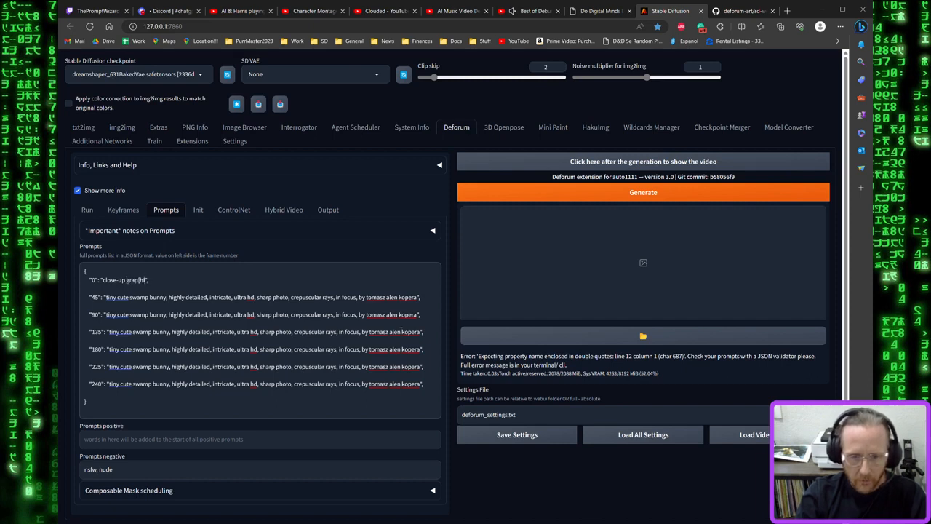
{"action": "type", "text": "c nov"}
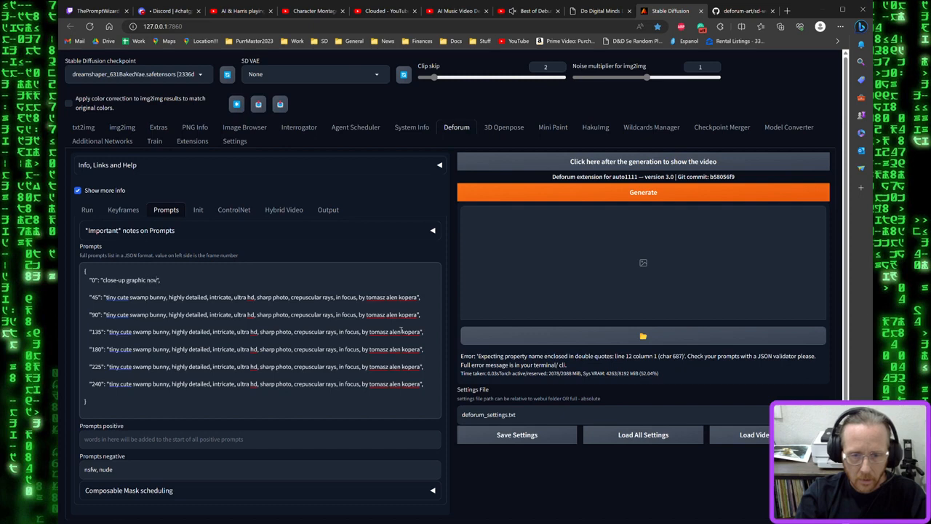
{"action": "type", "text": "el il"}
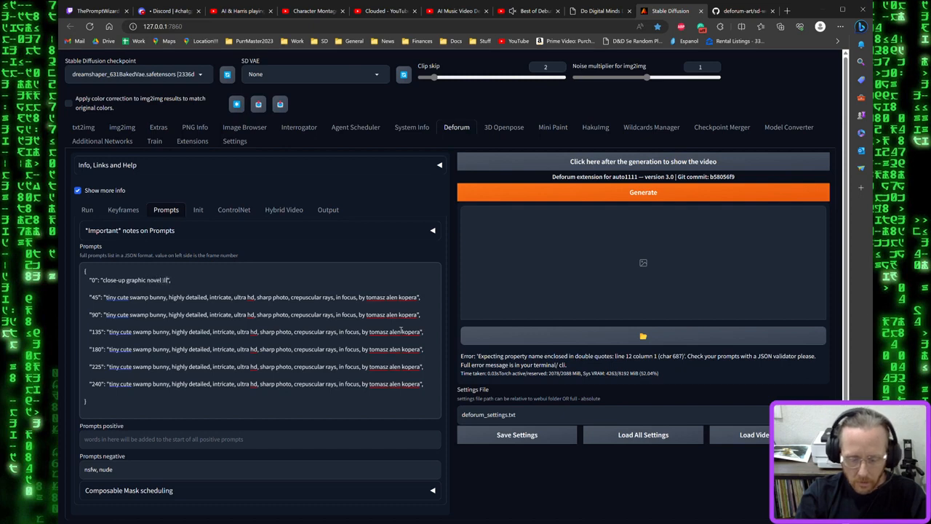
{"action": "type", "text": "lustration"}
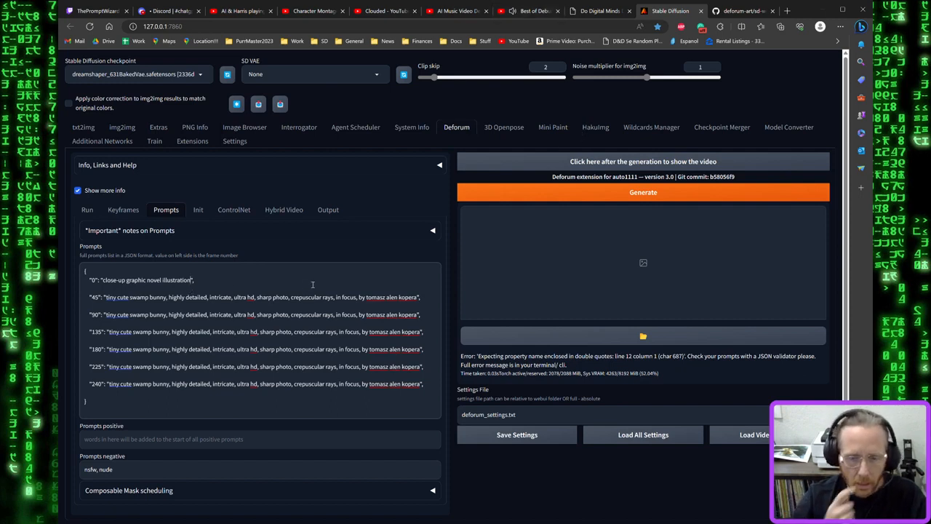
Continue the frame 0 prompt with the subject ", a velociraptor eating a meal,"
{"action": "type", "text": ", "}
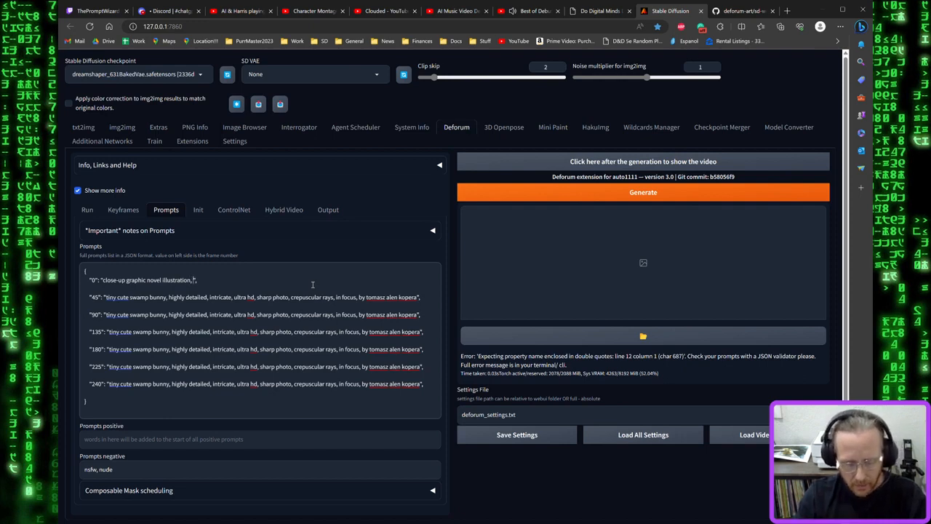
{"action": "type", "text": "a veloc"}
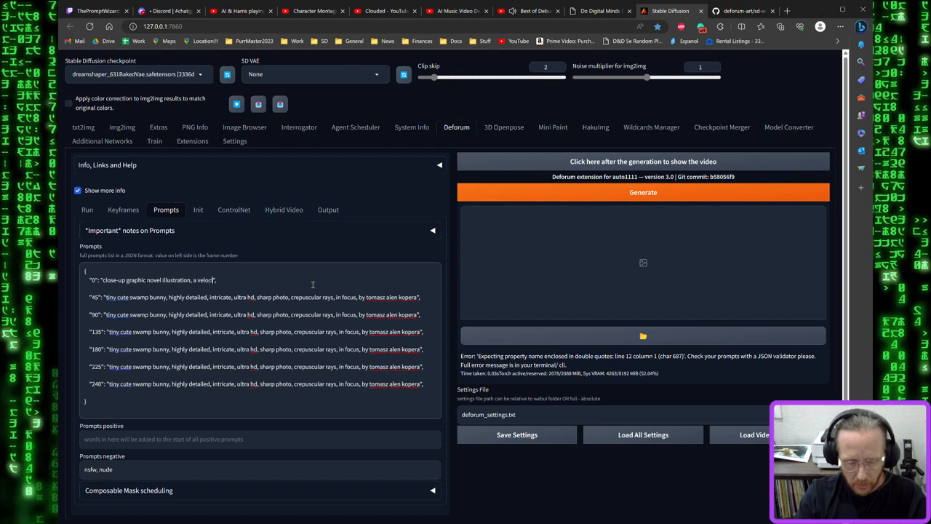
{"action": "type", "text": "iraptor"}
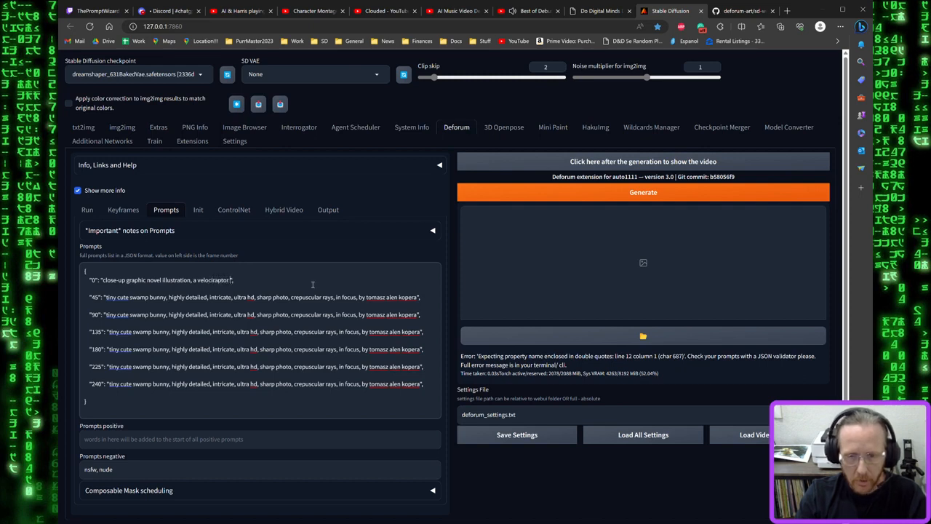
{"action": "type", "text": " eating a me"}
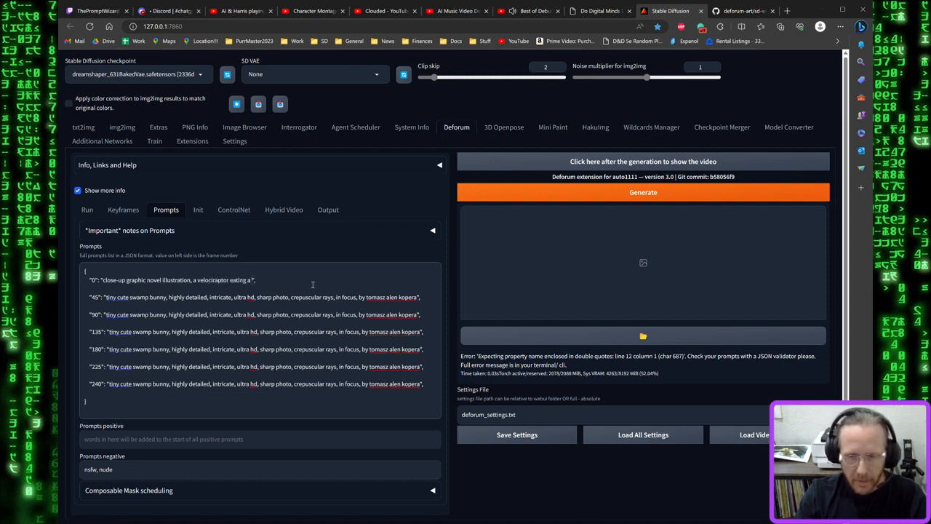
{"action": "type", "text": "al, gla"}
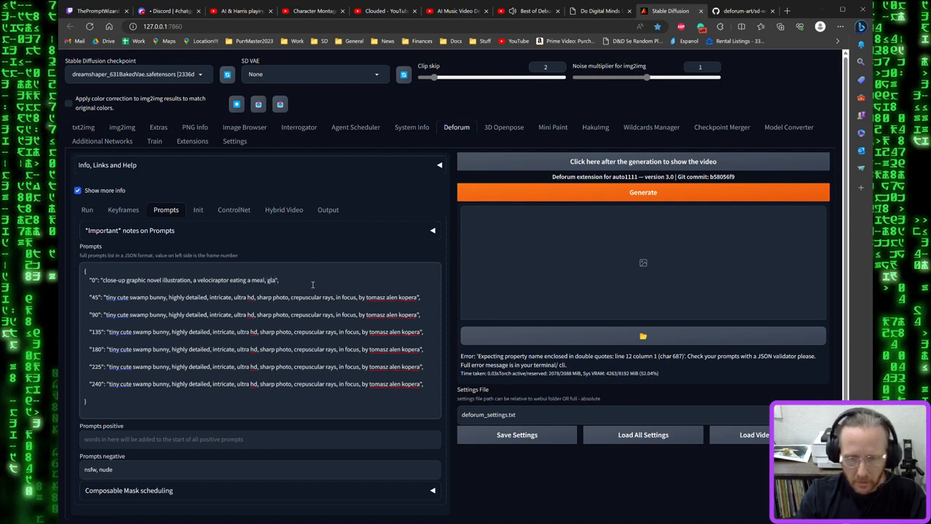
{"action": "key", "text": "BackSpace"}
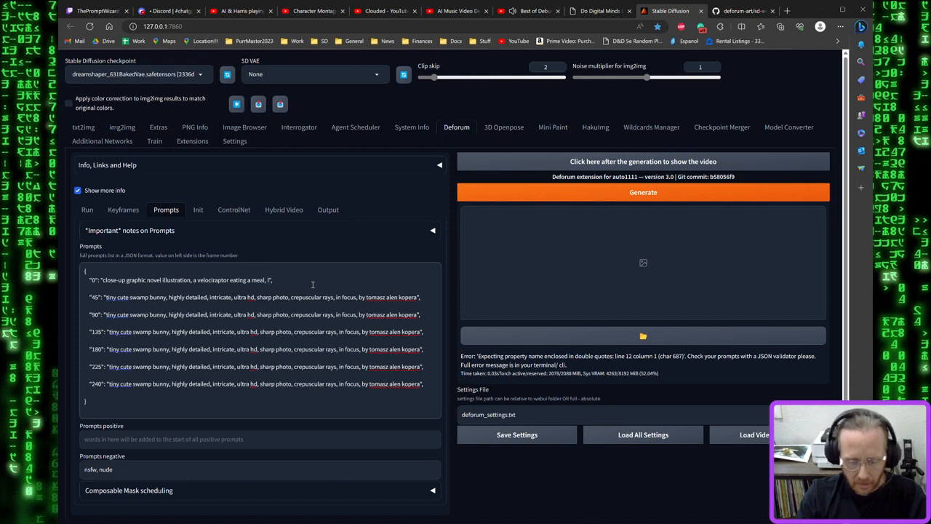
Add the descriptors "intricate, detailed, highly detailed scales, reptilian eye," to the frame 0 prompt
{"action": "type", "text": "intricate, det"}
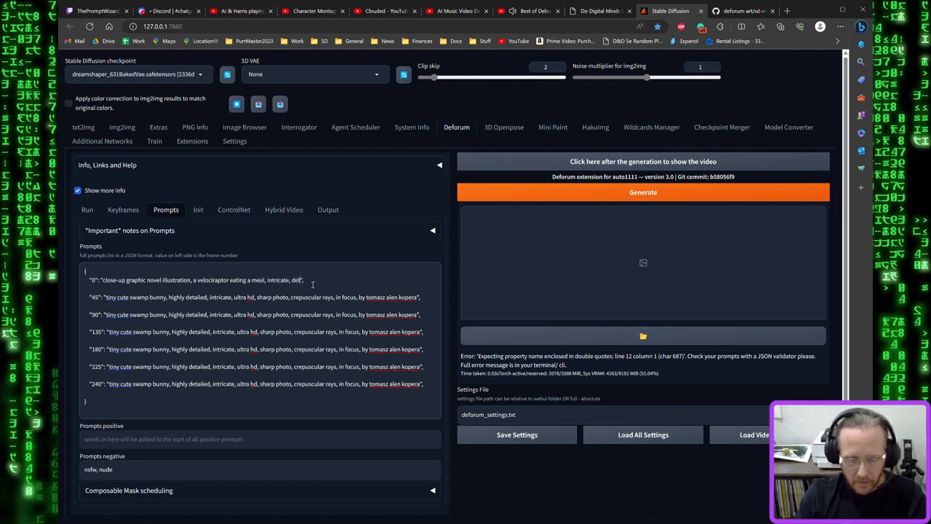
{"action": "type", "text": "ailed, "}
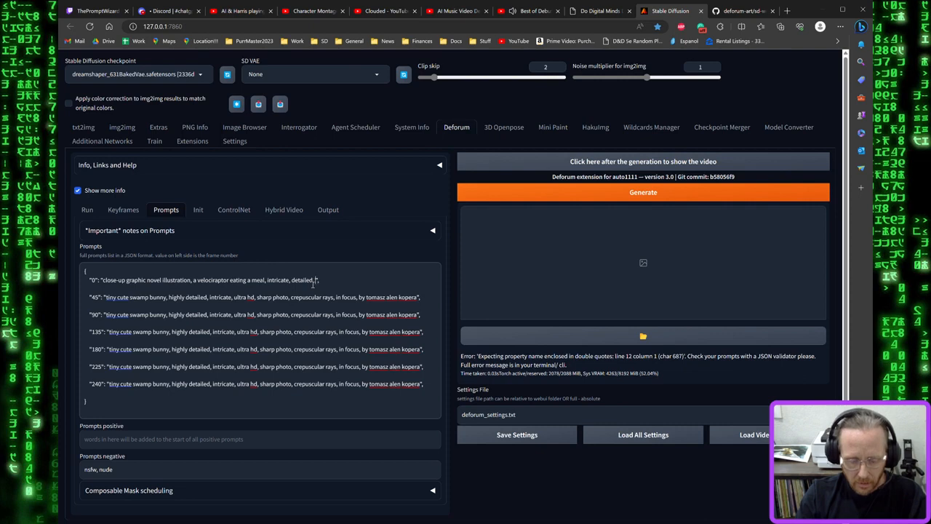
{"action": "type", "text": "highly detaile"}
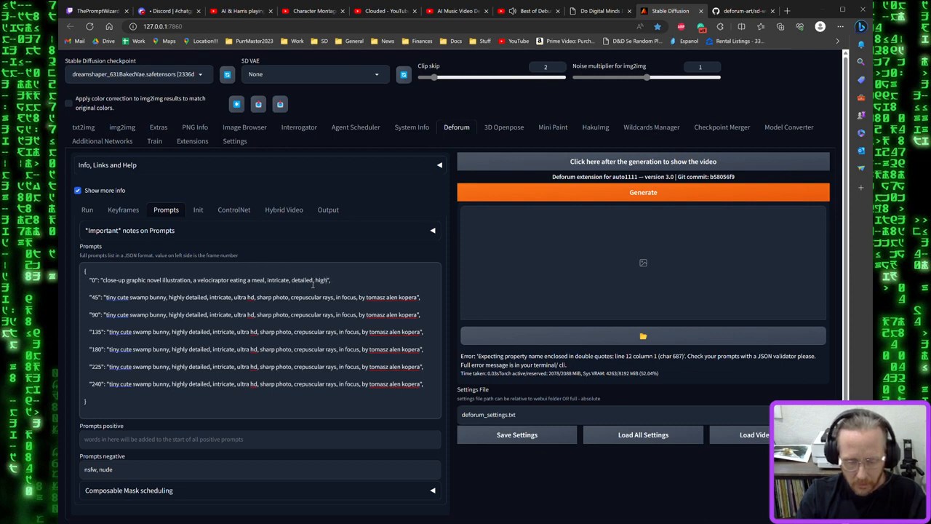
{"action": "type", "text": "d scales,"}
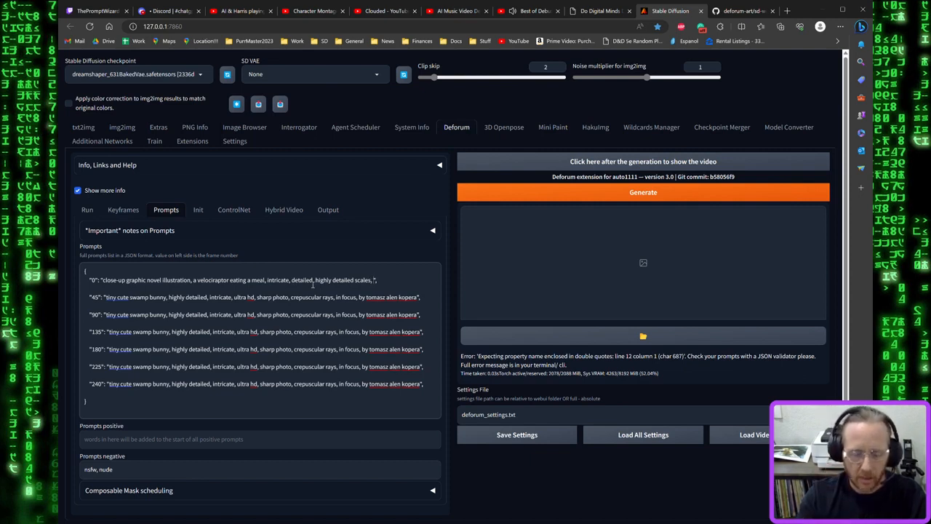
{"action": "type", "text": "retilian ey"}
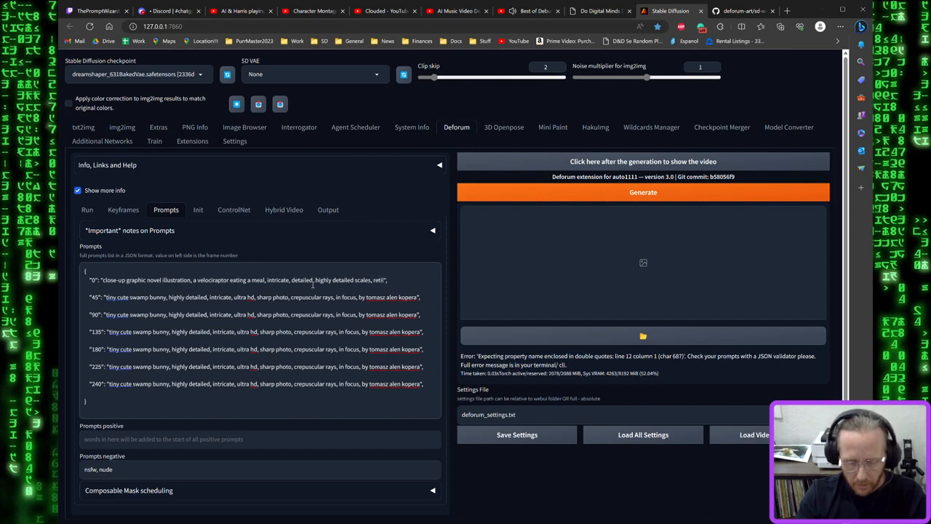
{"action": "type", "text": "e"}
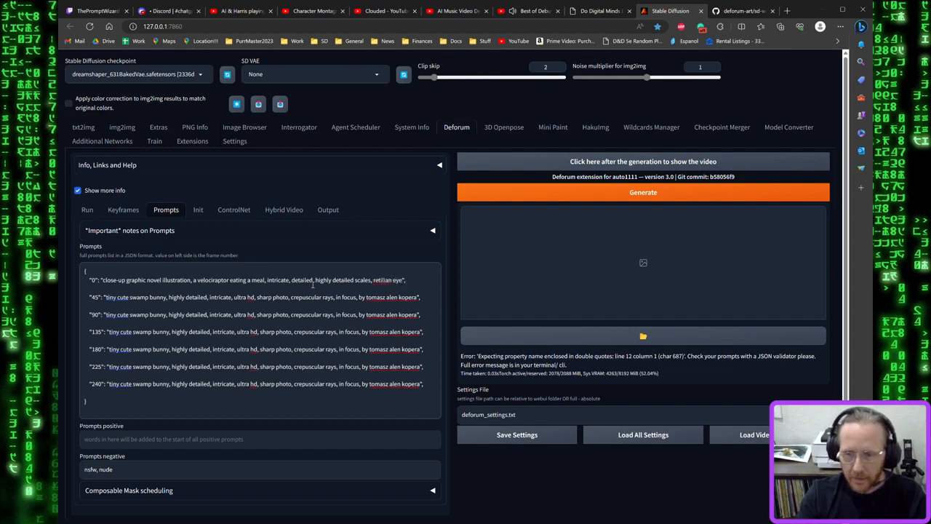
{"action": "type", "text": ", "}
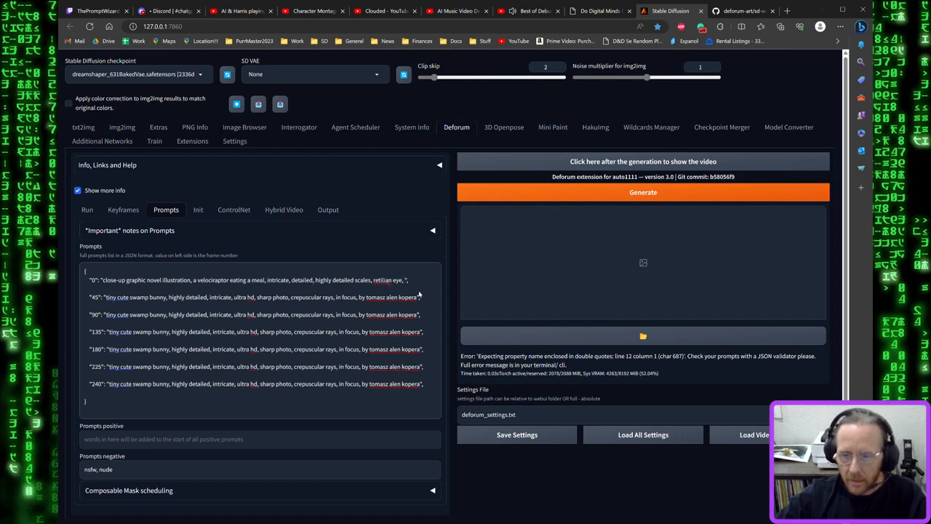
{"action": "type", "text": "p"}
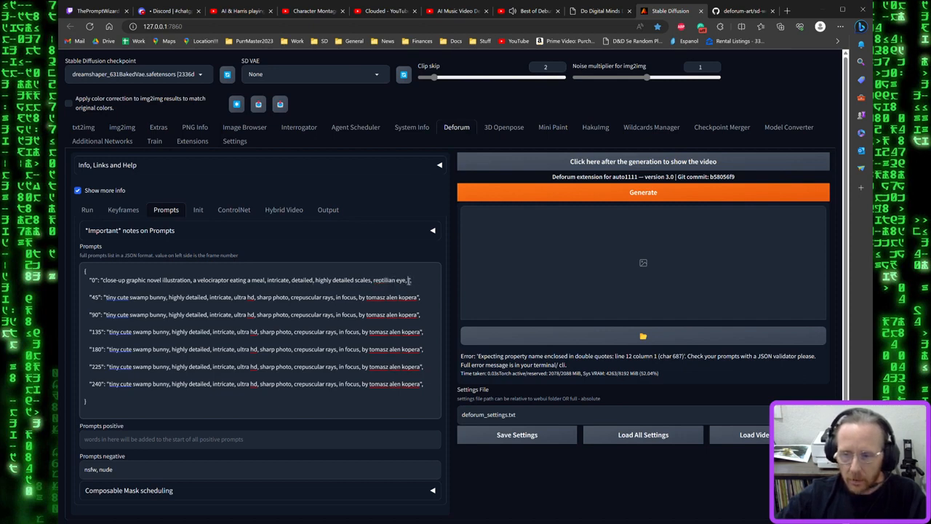
End the frame 0 prompt with "in the style of luis royo"
{"action": "type", "text": "in the s"}
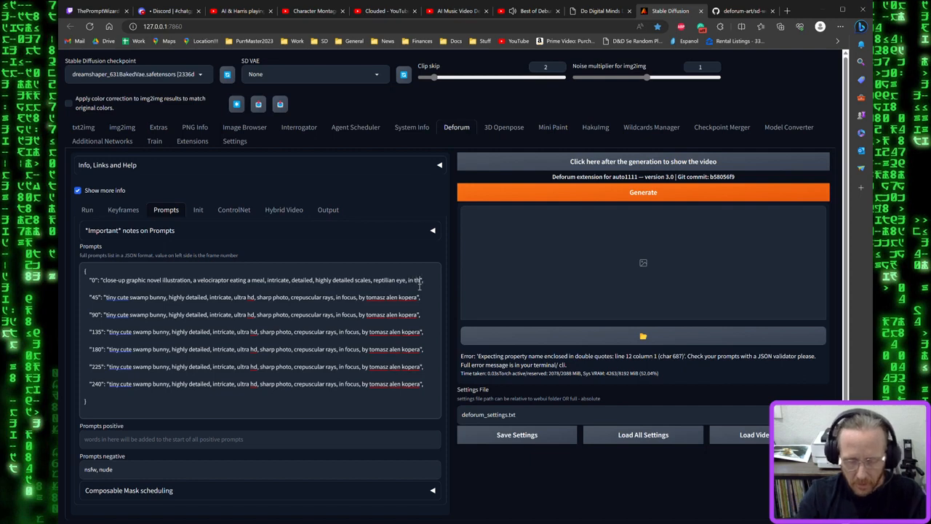
{"action": "type", "text": "tyle of"}
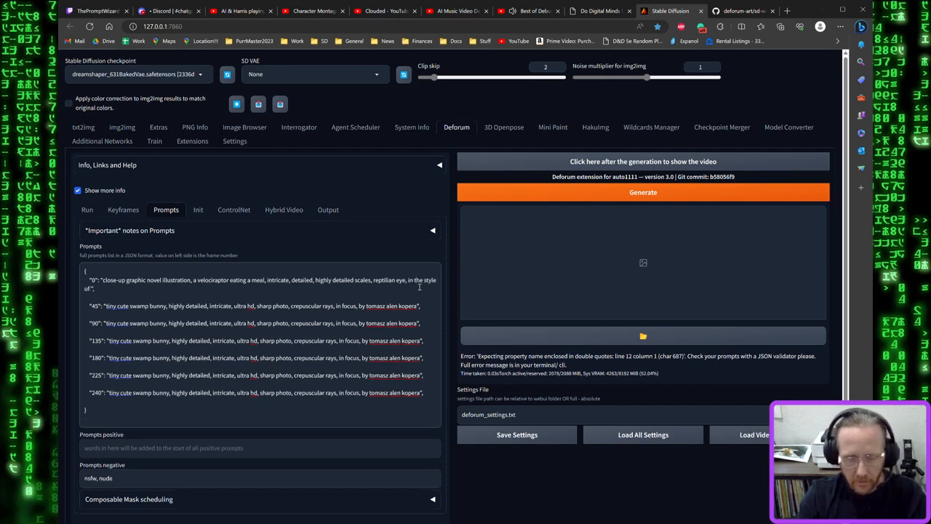
{"action": "type", "text": " lu"}
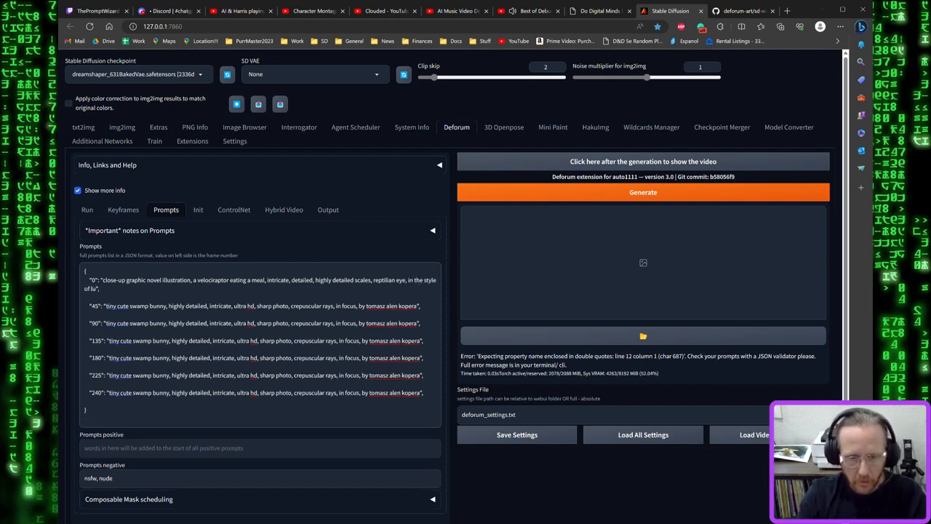
{"action": "type", "text": "is"}
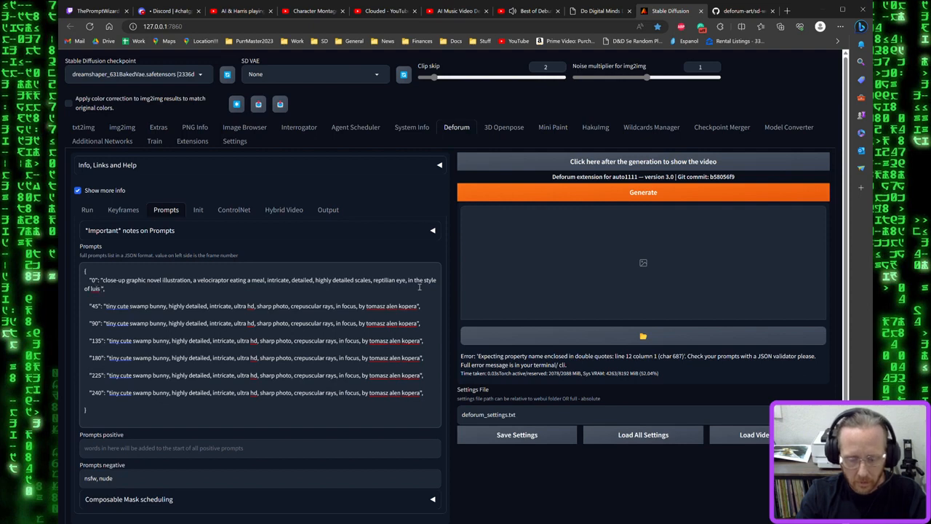
{"action": "type", "text": " royo"}
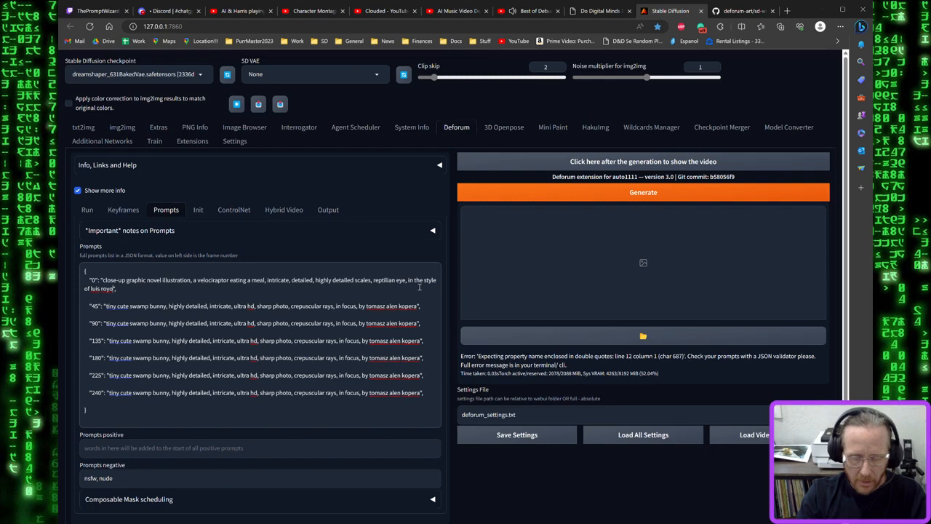
Open the Stable Diffusion Spellbook in Google Sheets and copy the Art Style 2 text from the Characters sheet
{"action": "left_click", "coordinate": [786, 11]}
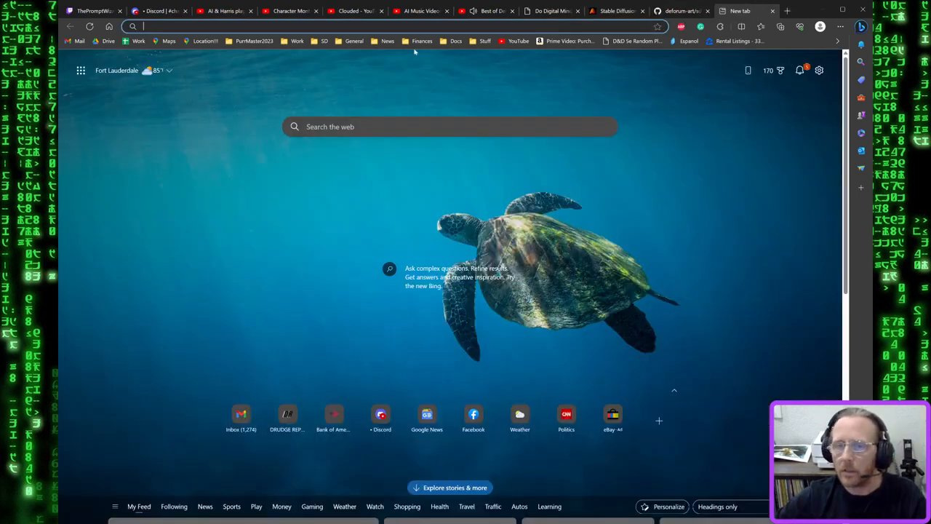
{"action": "left_click", "coordinate": [325, 40]}
{"action": "left_click", "coordinate": [333, 89]}
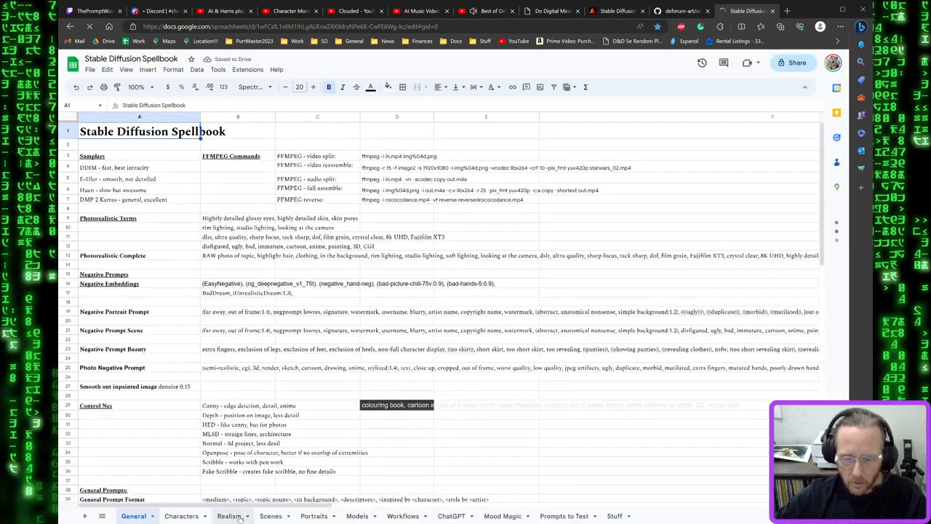
{"action": "left_click", "coordinate": [232, 515]}
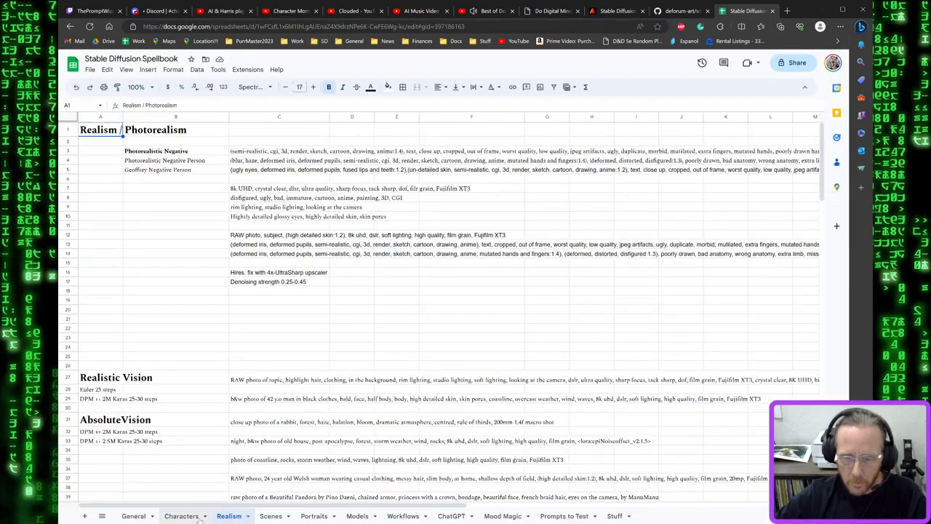
{"action": "left_click", "coordinate": [186, 516]}
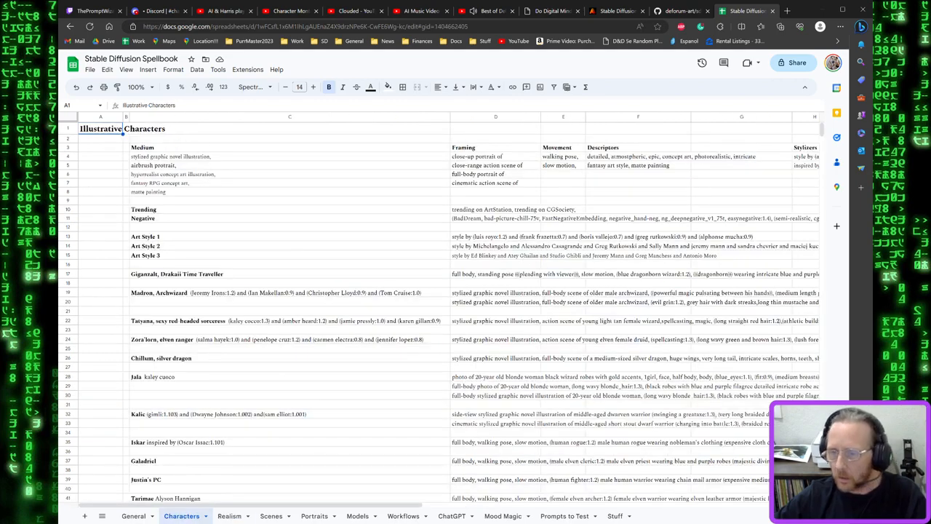
{"action": "left_click", "coordinate": [471, 248]}
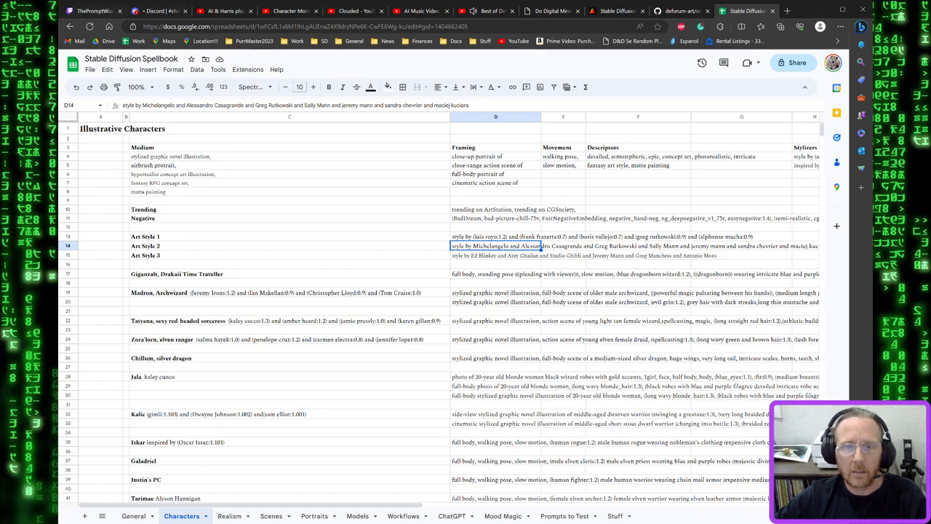
Back in Stable Diffusion, replace "luis royo" in the frame 0 prompt with the copied Art Style 2 text
{"action": "left_click", "coordinate": [604, 10]}
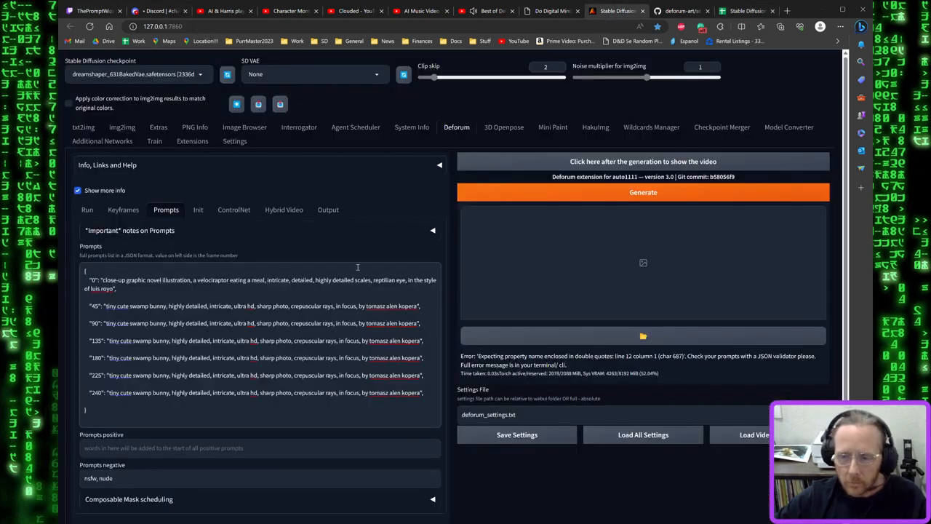
{"action": "left_click_drag", "start_coordinate": [90, 288], "coordinate": [117, 288]}
{"action": "type", "text": "style by Michelangelo and Alessandro Casagrande and Greg Rutkowski and Sally Mann and jeremy mann and sandra chevrier and maciej kuciara"}
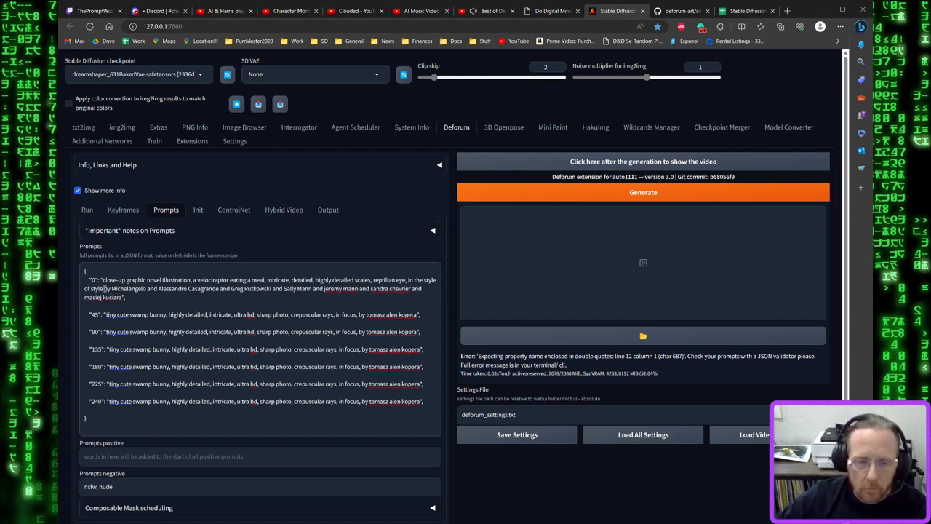
Remove the duplicate "of style" and the words "in the" so the frame 0 style phrase starts with "style by Michelangelo"
{"action": "left_click_drag", "start_coordinate": [105, 288], "coordinate": [85, 289]}
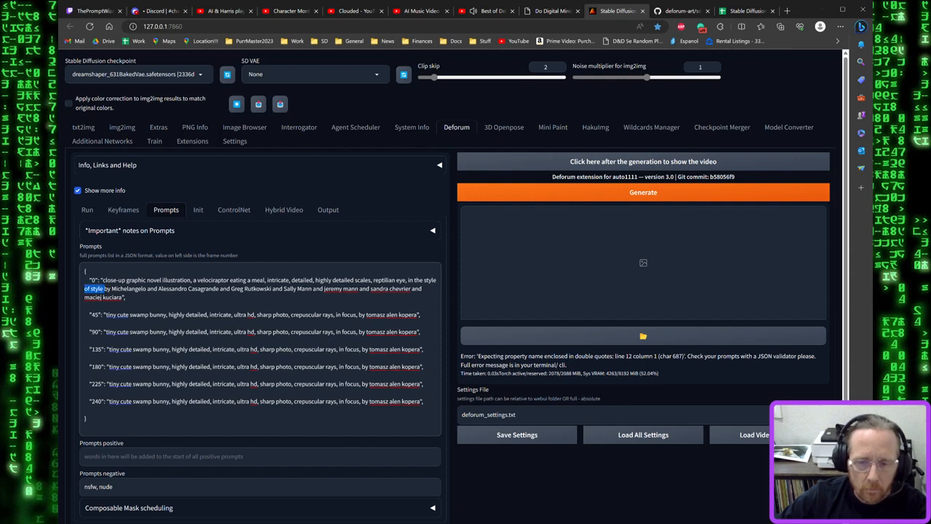
{"action": "key", "text": "BackSpace"}
{"action": "key", "text": "BackSpace"}
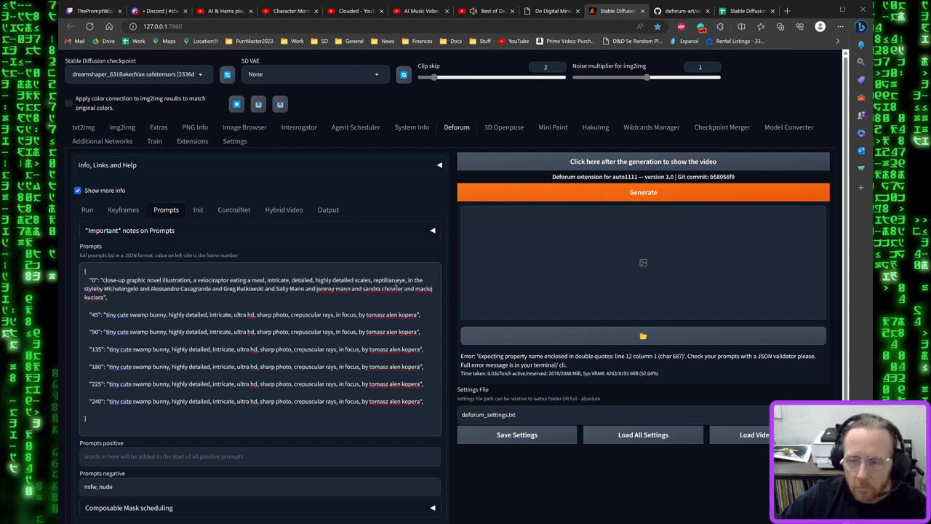
{"action": "left_click_drag", "start_coordinate": [424, 281], "coordinate": [408, 281]}
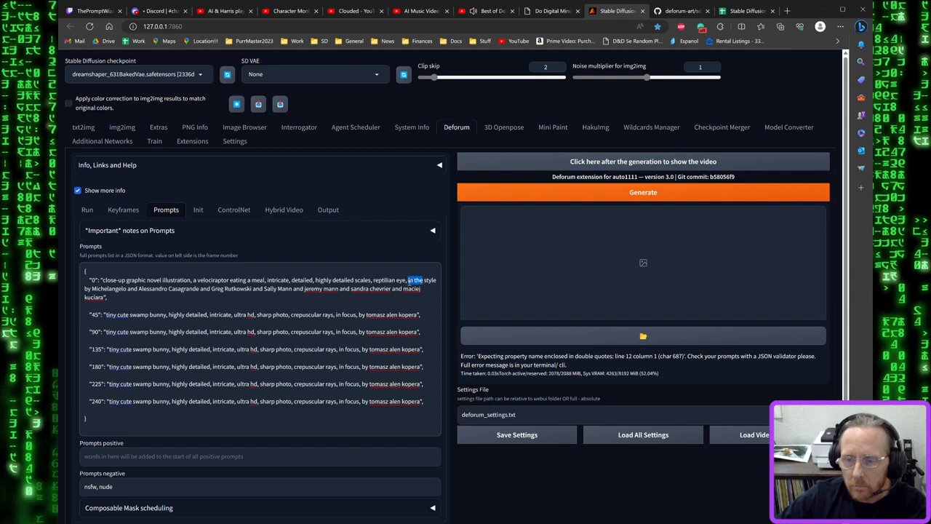
{"action": "key", "text": "BackSpace"}
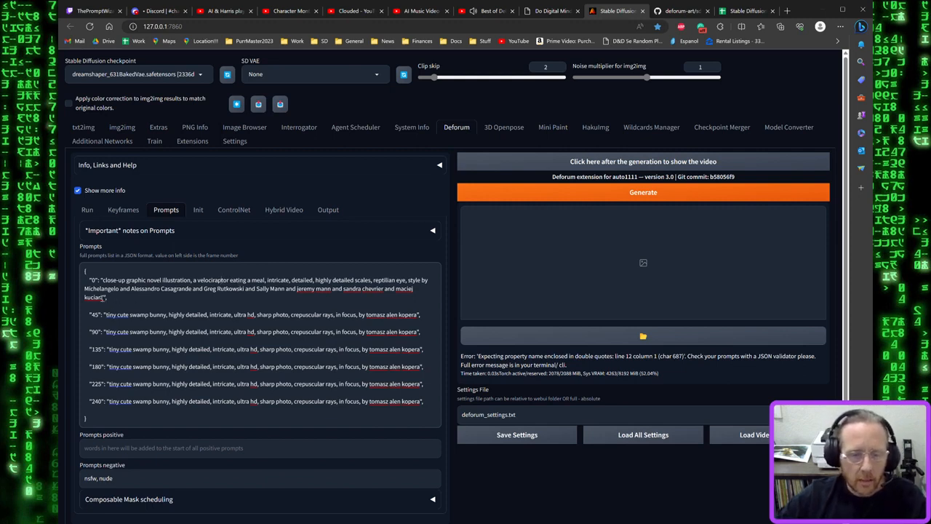
Replace the frame 45 sample bunny text with a copy of the full frame 0 prompt, keeping its quotation marks
{"action": "left_click_drag", "start_coordinate": [104, 297], "coordinate": [103, 280]}
{"action": "key", "text": "ctrl+c"}
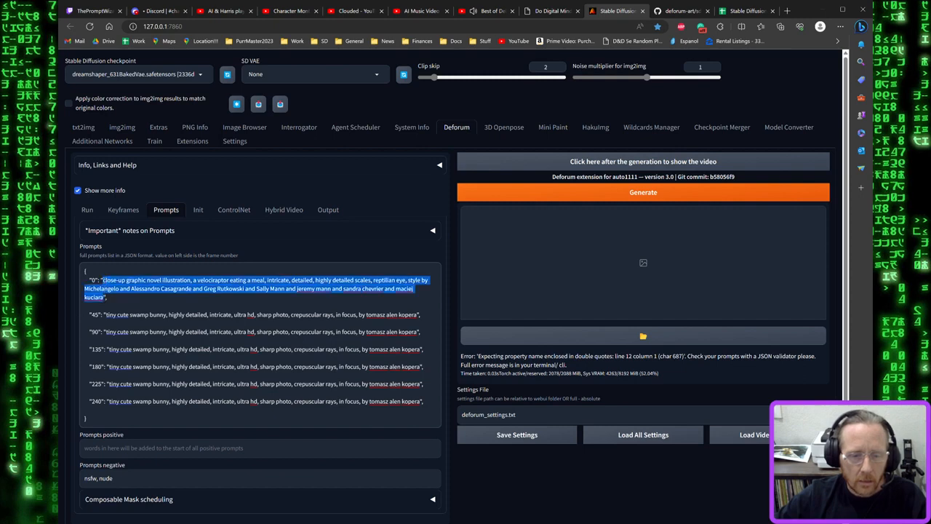
{"action": "left_click", "coordinate": [106, 314]}
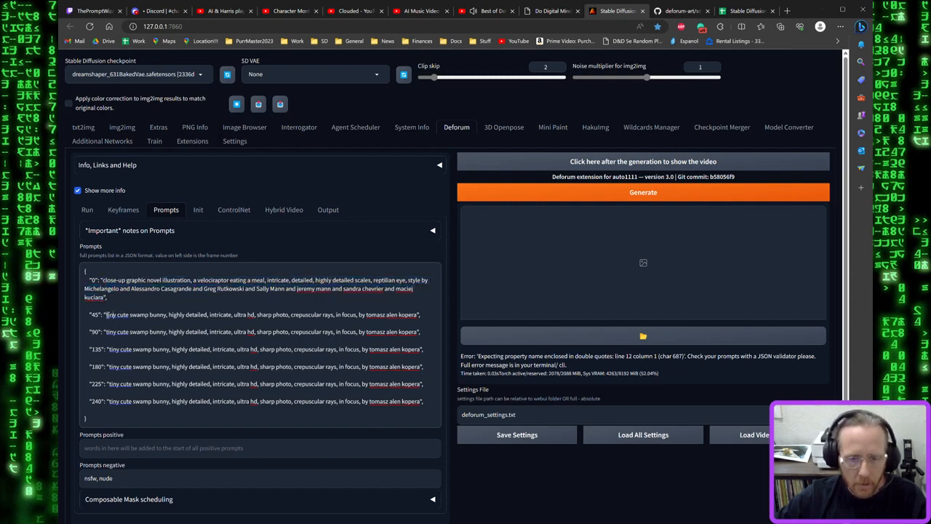
{"action": "left_click_drag", "start_coordinate": [106, 314], "coordinate": [224, 314]}
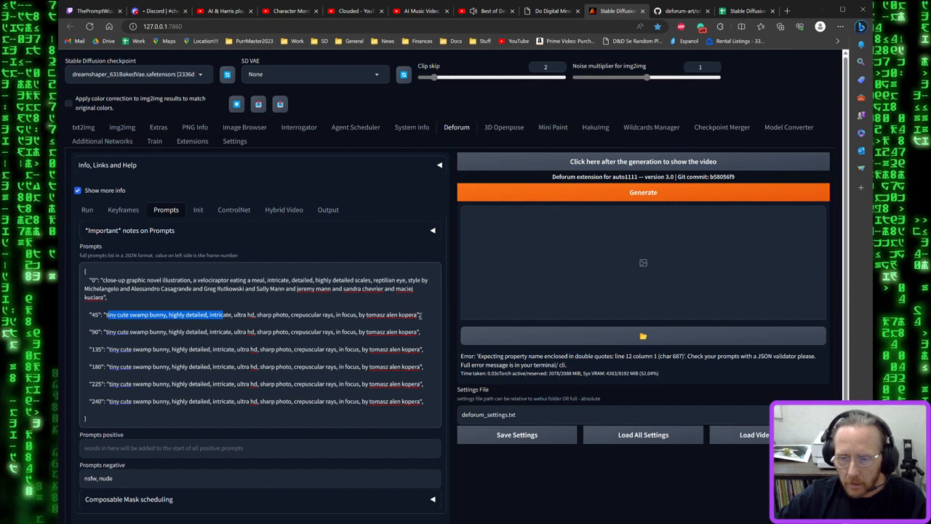
{"action": "left_click_drag", "start_coordinate": [421, 315], "coordinate": [106, 315]}
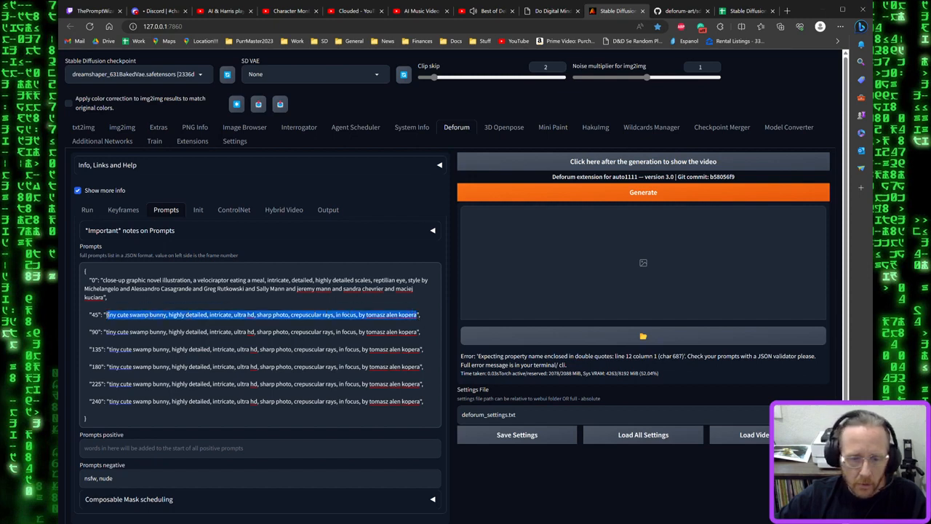
{"action": "key", "text": "ctrl+v"}
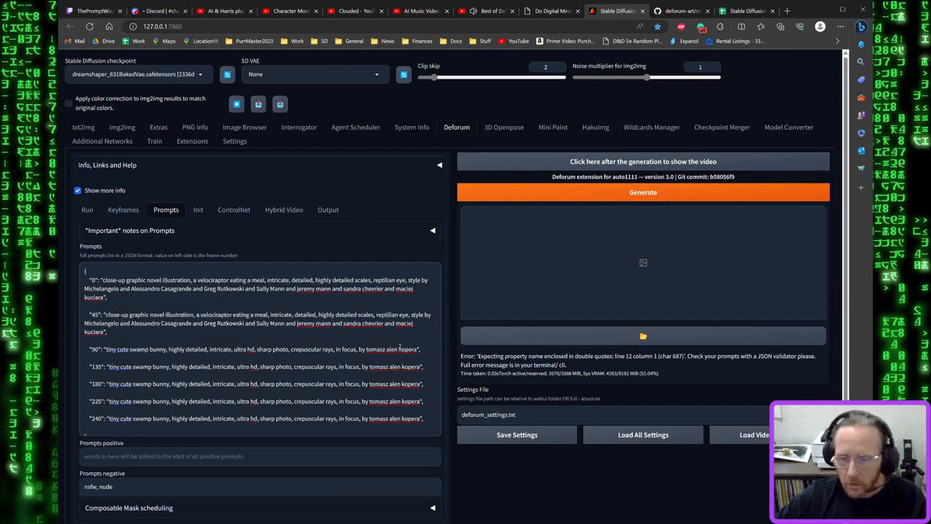
Replace the sample bunny text in the frame 90, 135 and 180 prompts with the copied velociraptor prompt
{"action": "left_click_drag", "start_coordinate": [418, 349], "coordinate": [106, 350]}
{"action": "key", "text": "ctrl+v"}
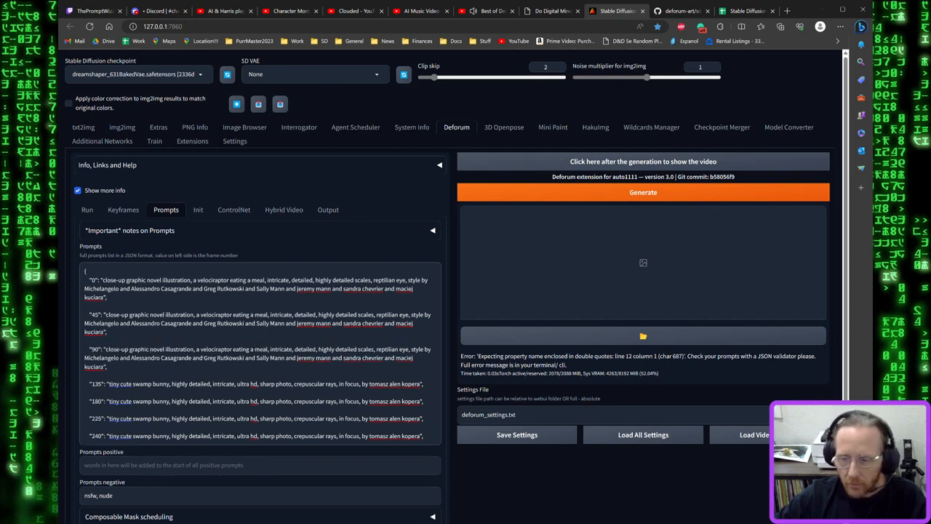
{"action": "left_click_drag", "start_coordinate": [420, 384], "coordinate": [110, 384]}
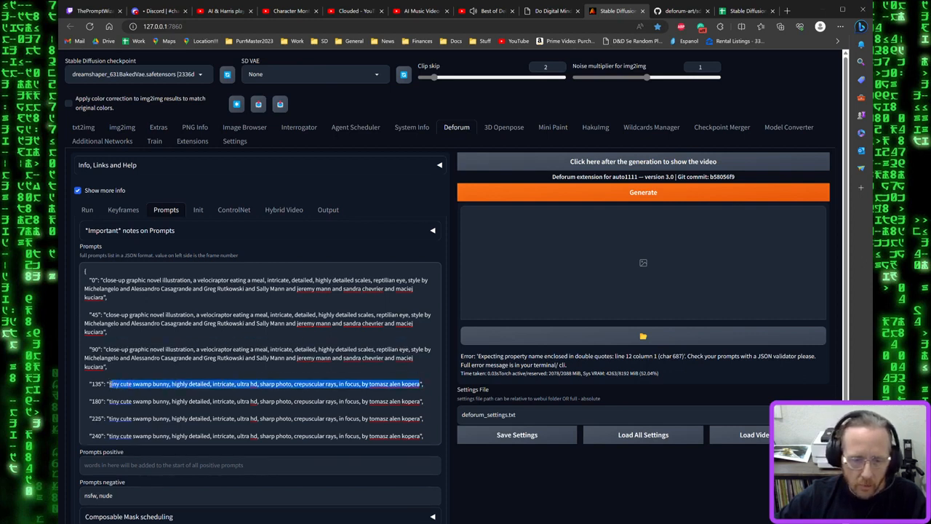
{"action": "key", "text": "ctrl+v"}
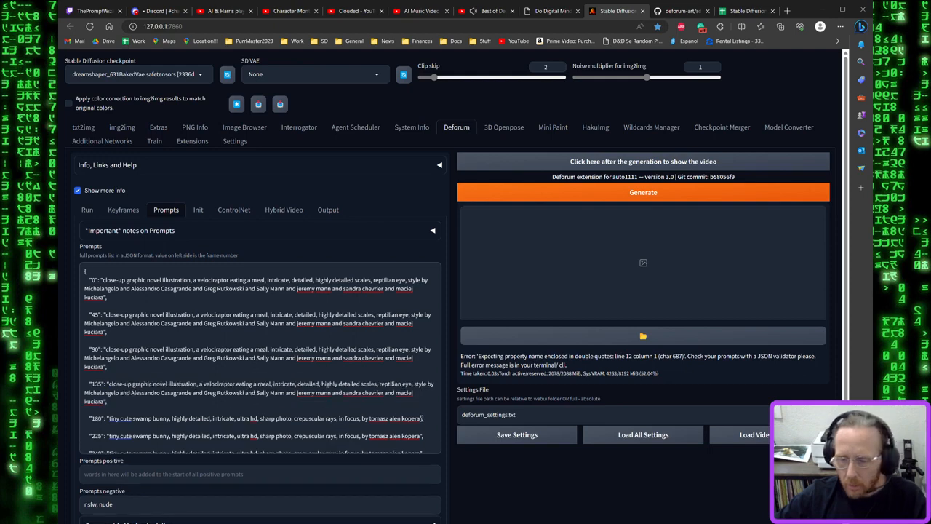
{"action": "left_click_drag", "start_coordinate": [422, 418], "coordinate": [109, 419]}
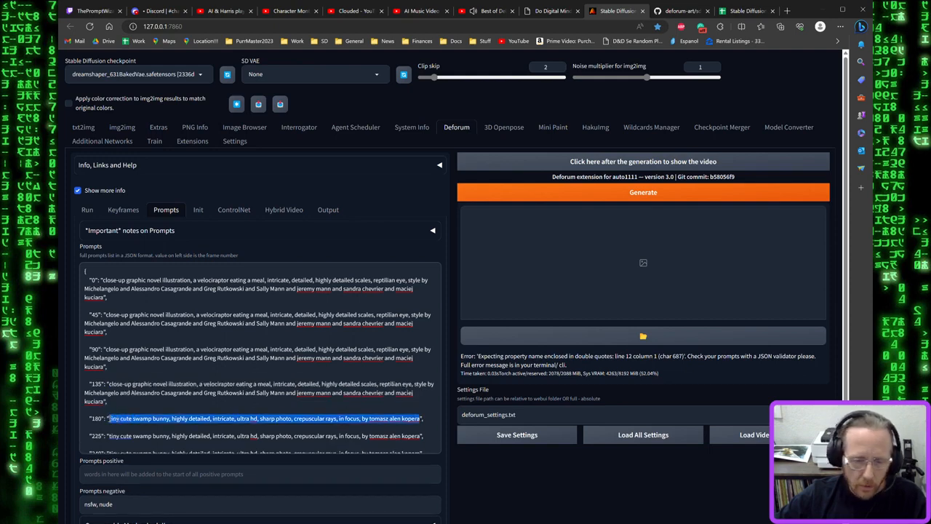
{"action": "key", "text": "ctrl+v"}
Replace the sample bunny text in the frame 225 and 240 prompts with the copied velociraptor prompt
{"action": "scroll", "coordinate": [429, 418], "scroll_direction": "down", "scroll_amount": 2}
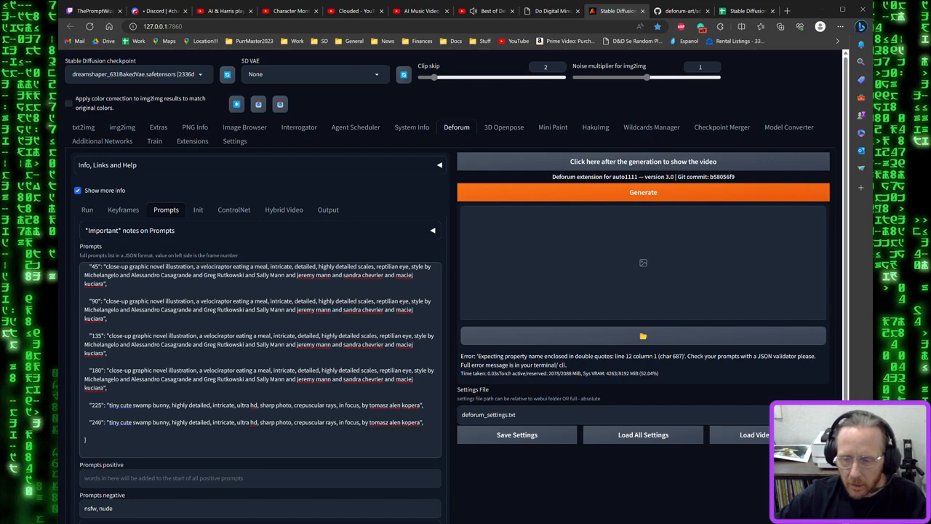
{"action": "left_click_drag", "start_coordinate": [422, 405], "coordinate": [109, 405]}
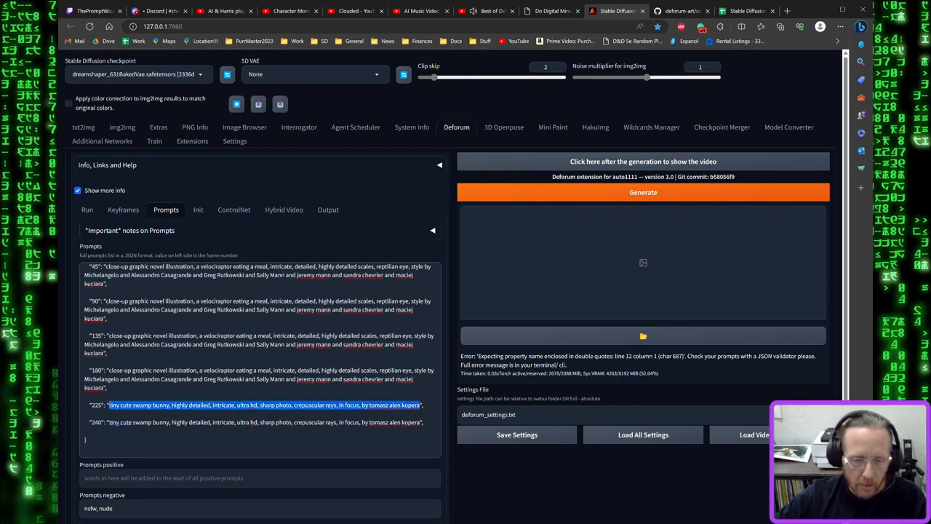
{"action": "key", "text": "ctrl+v"}
{"action": "scroll", "coordinate": [424, 427], "scroll_direction": "down", "scroll_amount": 2}
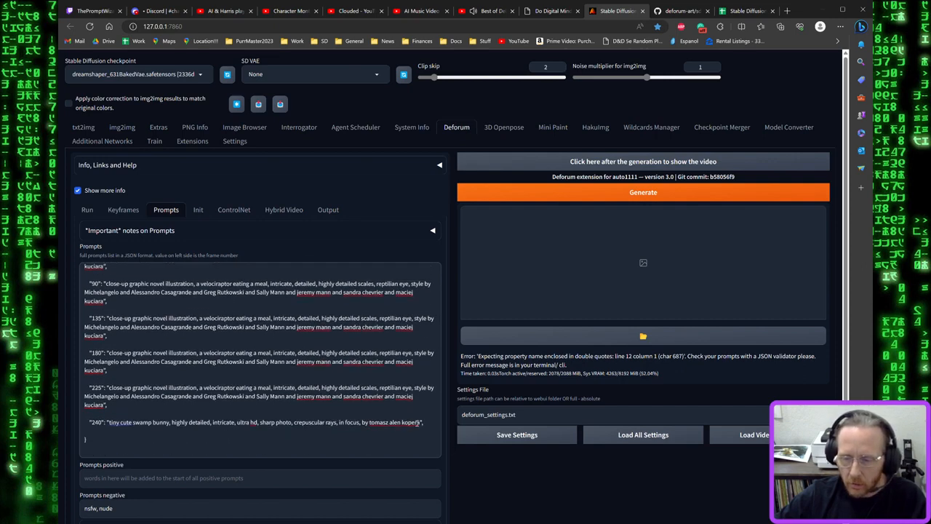
{"action": "left_click_drag", "start_coordinate": [422, 422], "coordinate": [111, 422]}
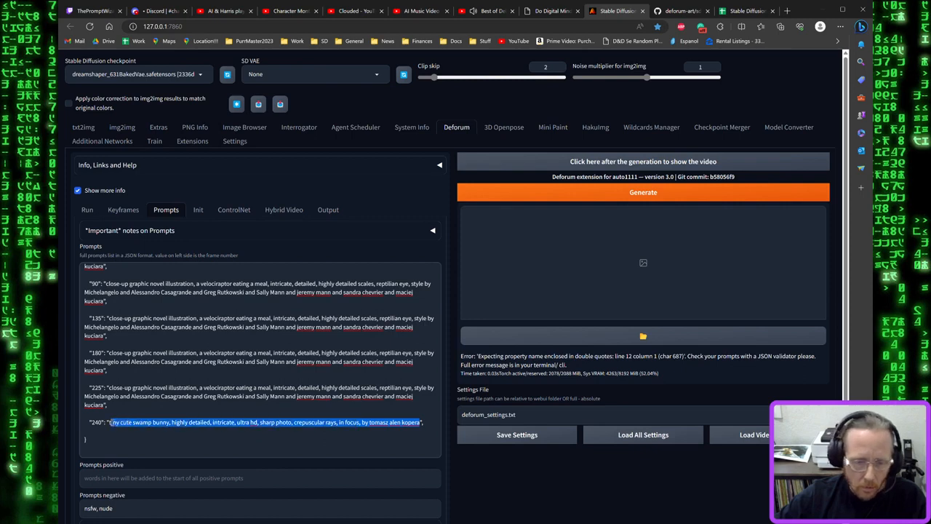
In the frame 45 prompt, replace "velociraptor eating a meal" with "tranasarous looking at the camera snarling"
{"action": "scroll", "coordinate": [110, 422], "scroll_direction": "up", "scroll_amount": 2}
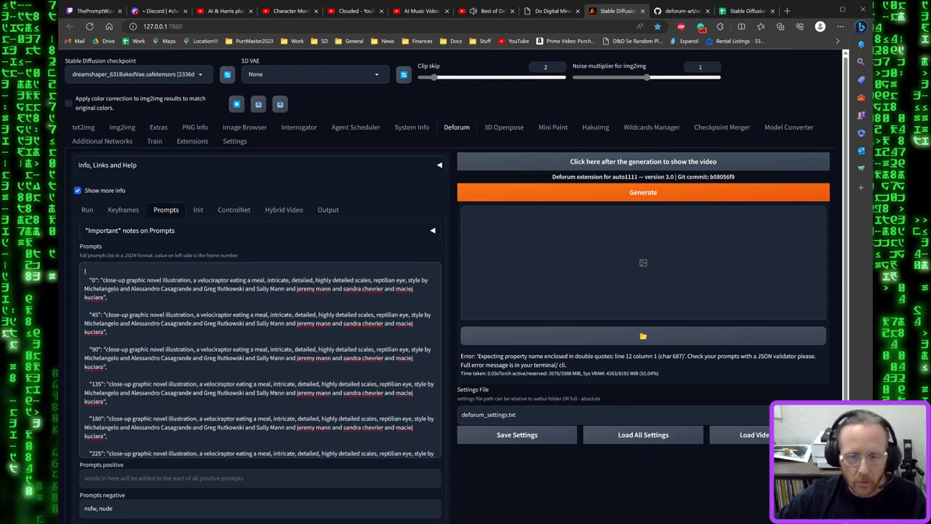
{"action": "left_click_drag", "start_coordinate": [201, 315], "coordinate": [267, 315]}
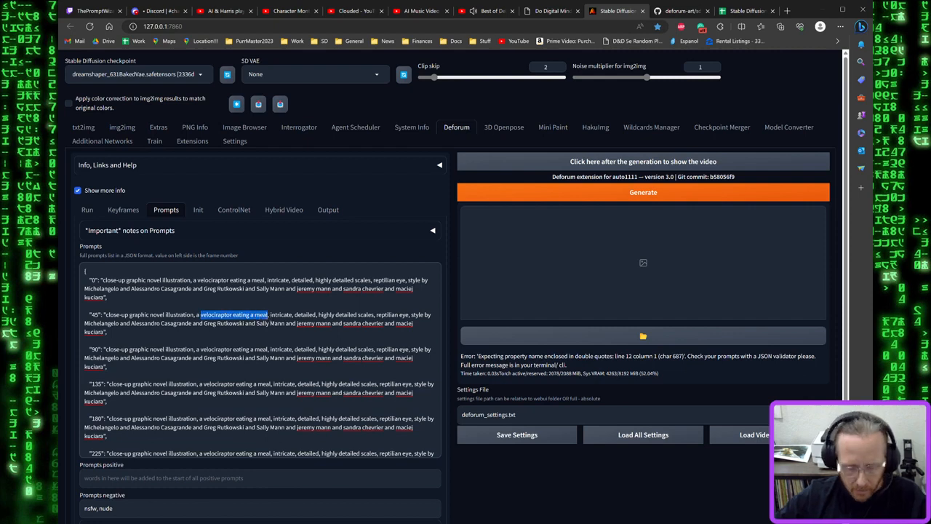
{"action": "type", "text": "tranas"}
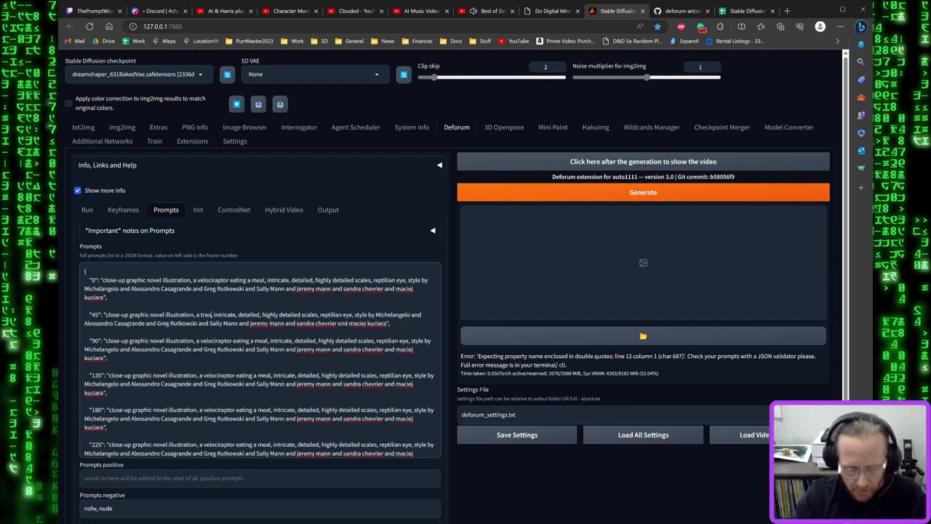
{"action": "type", "text": "arous loo"}
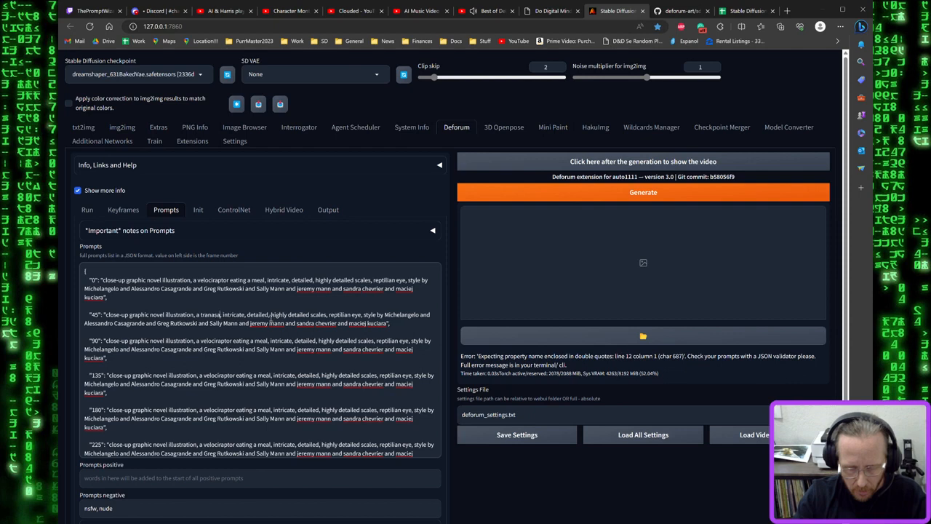
{"action": "type", "text": "king at the ca"}
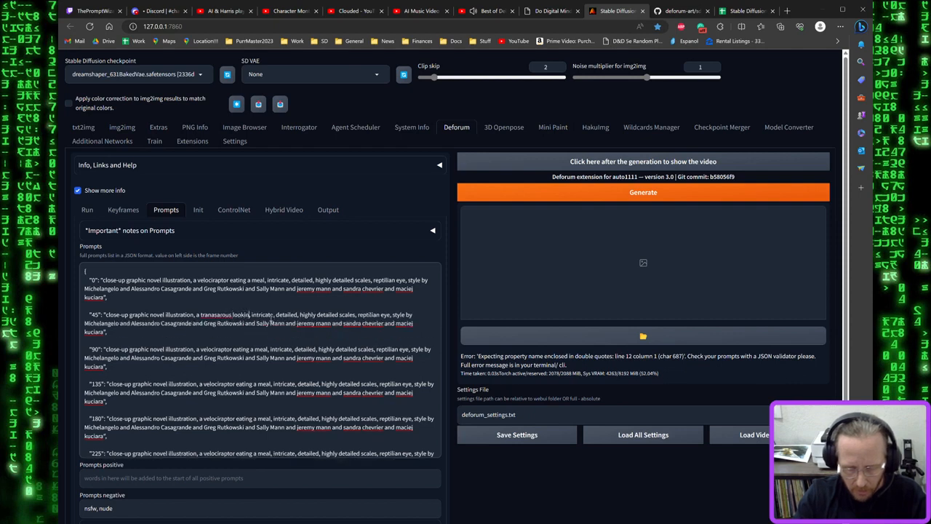
{"action": "type", "text": "mera snarling,"}
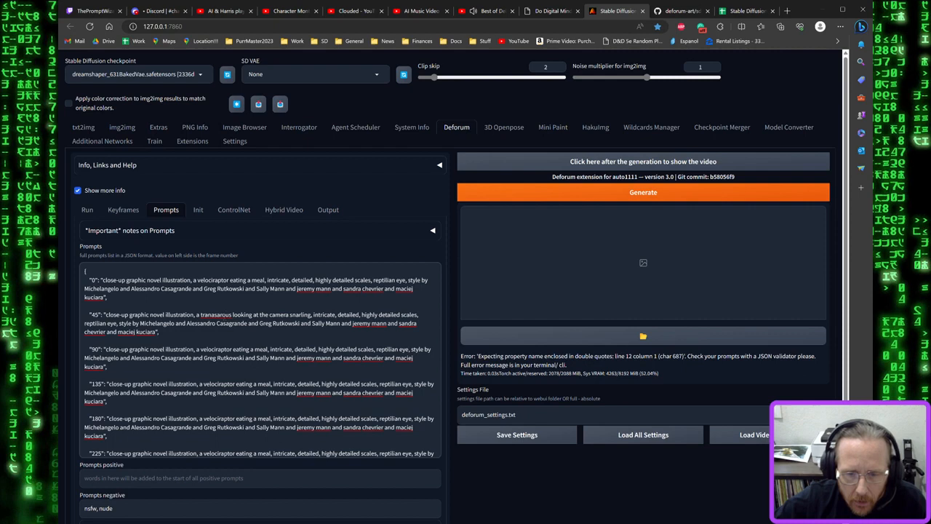
Replace the misspelled dinosaur name in the frame 45 prompt with "Tyrannosaurus Rex"
{"action": "double_click", "coordinate": [216, 314]}
{"action": "type", "text": "Tyr"}
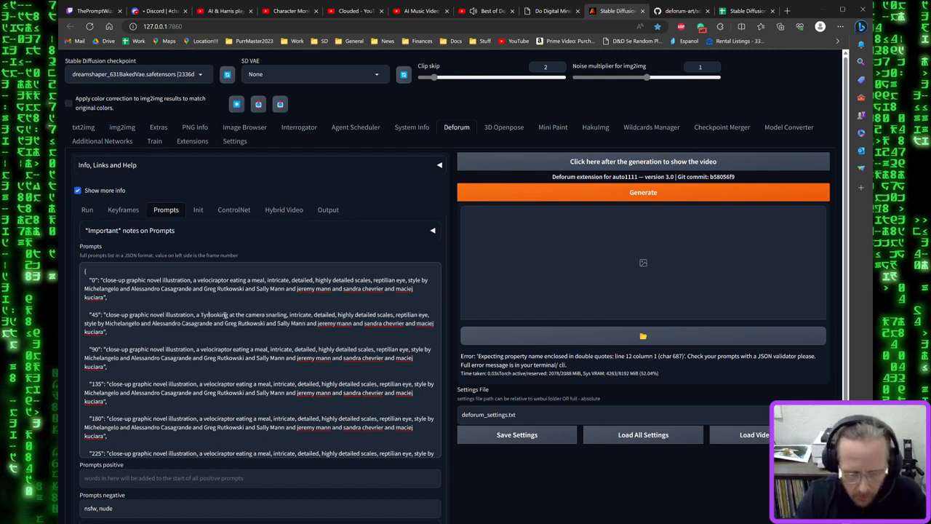
{"action": "type", "text": "annos"}
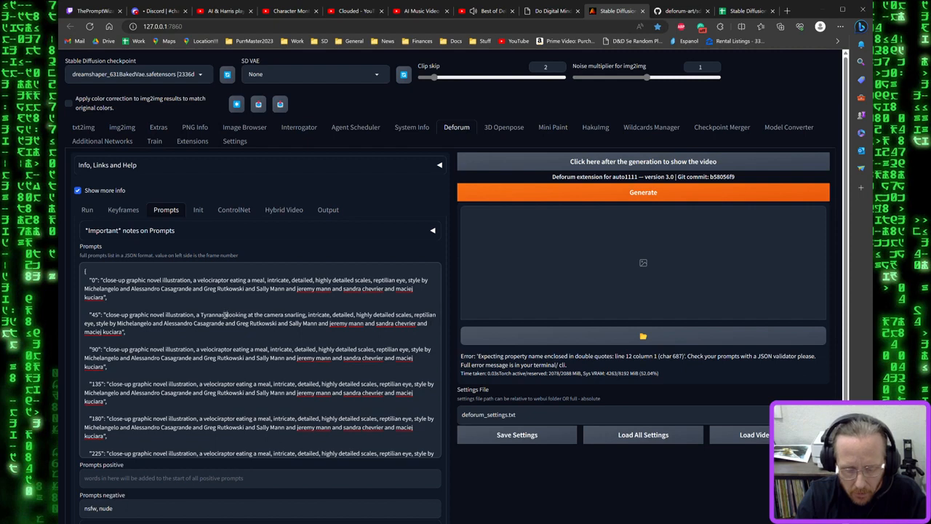
{"action": "type", "text": "aurus Rex"}
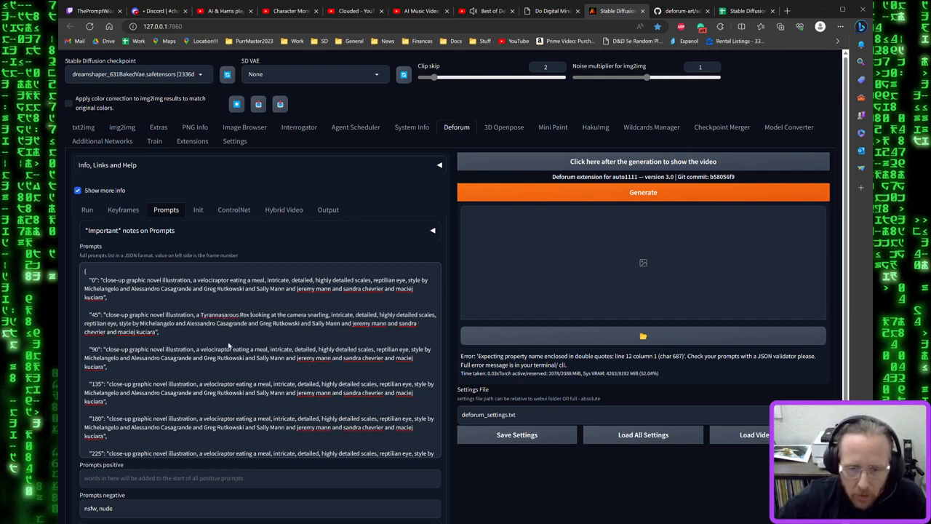
{"action": "left_click", "coordinate": [228, 348]}
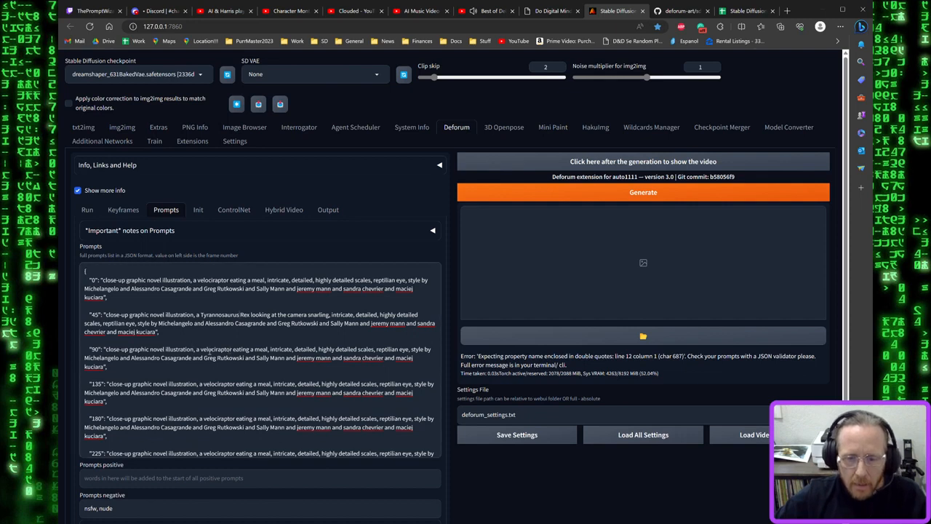
In the frame 90 prompt, replace "velociraptor eating a meal" with "diplodon sunning itself, large fin", leaving no extra comma
{"action": "left_click_drag", "start_coordinate": [237, 347], "coordinate": [267, 350]}
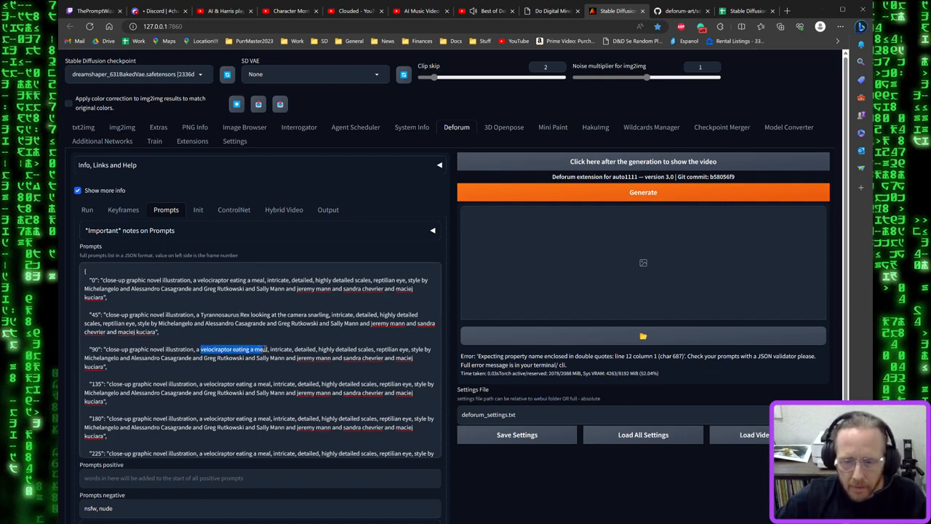
{"action": "type", "text": "diplod"}
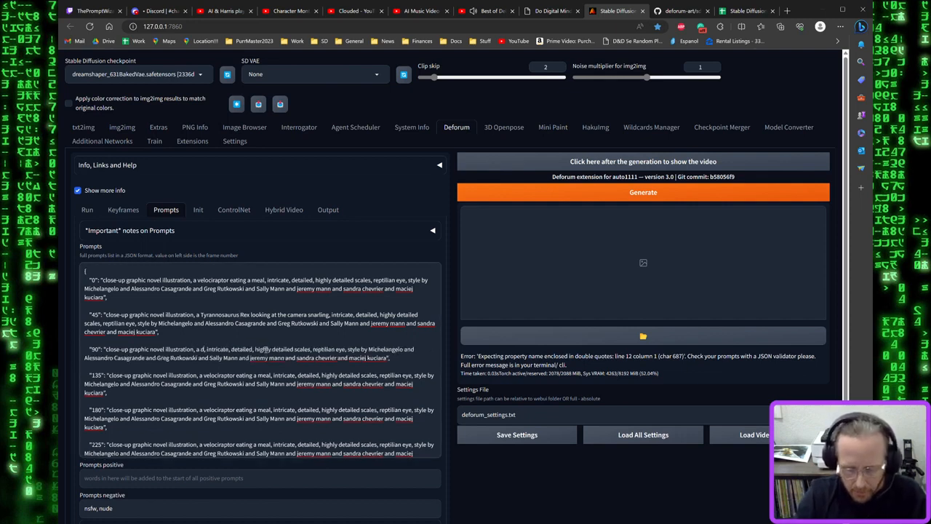
{"action": "type", "text": "on"}
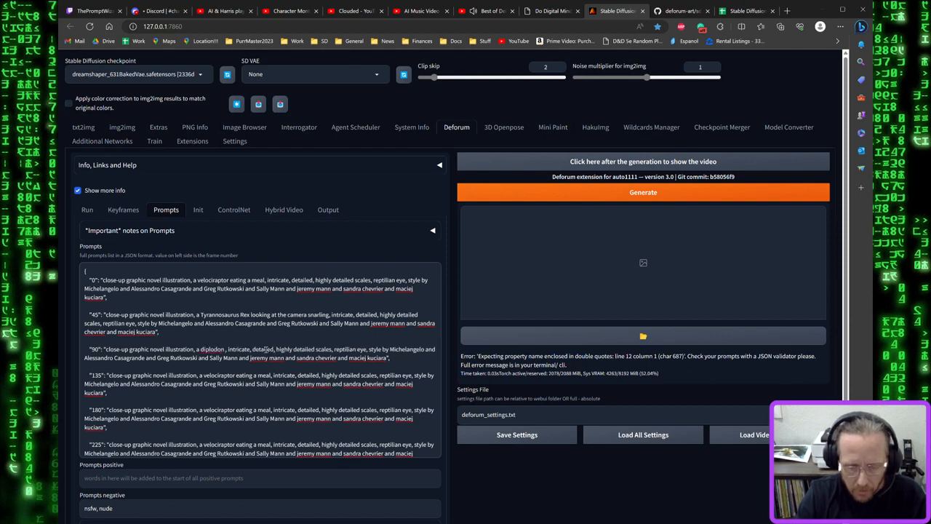
{"action": "type", "text": " sunnin"}
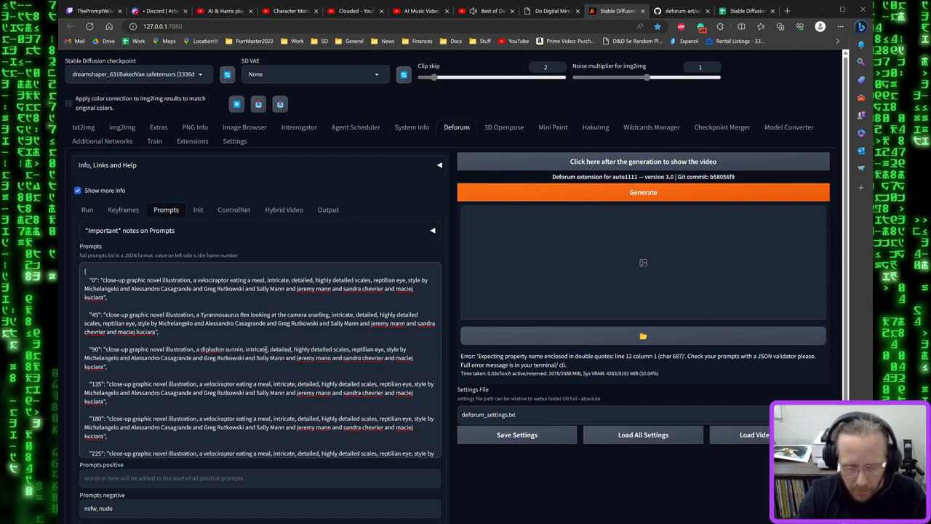
{"action": "type", "text": "g itself, "}
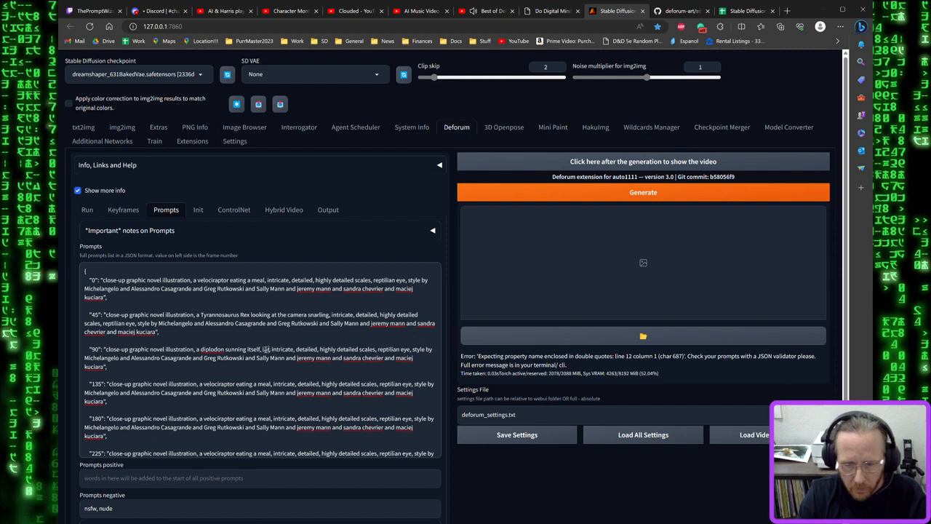
{"action": "type", "text": "large fin,"}
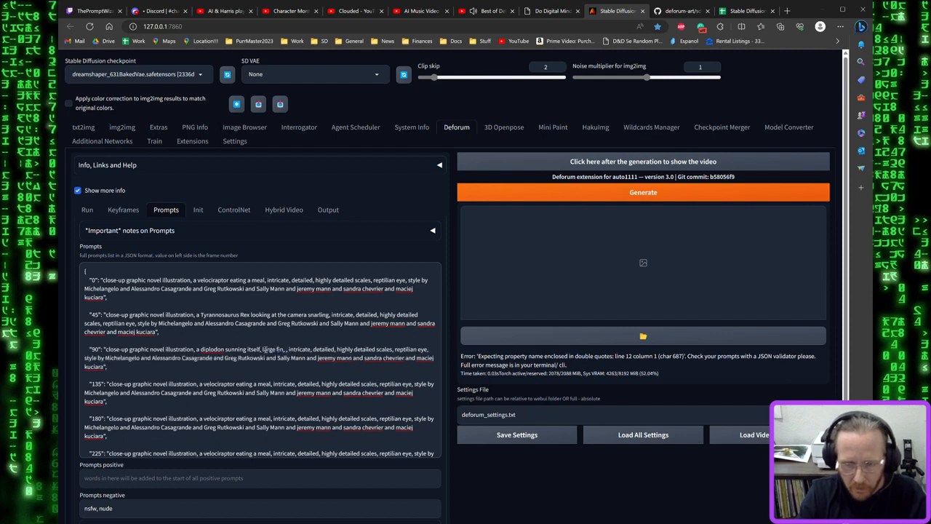
{"action": "key", "text": "Delete"}
{"action": "key", "text": "Delete"}
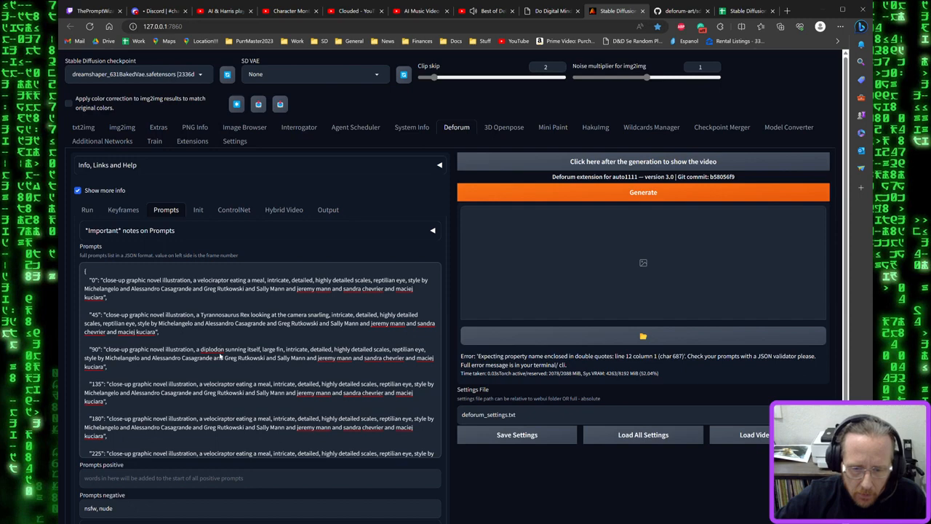
Search Google for "diplodon" in a new browser tab
{"action": "left_click", "coordinate": [784, 11]}
{"action": "type", "text": "dipl"}
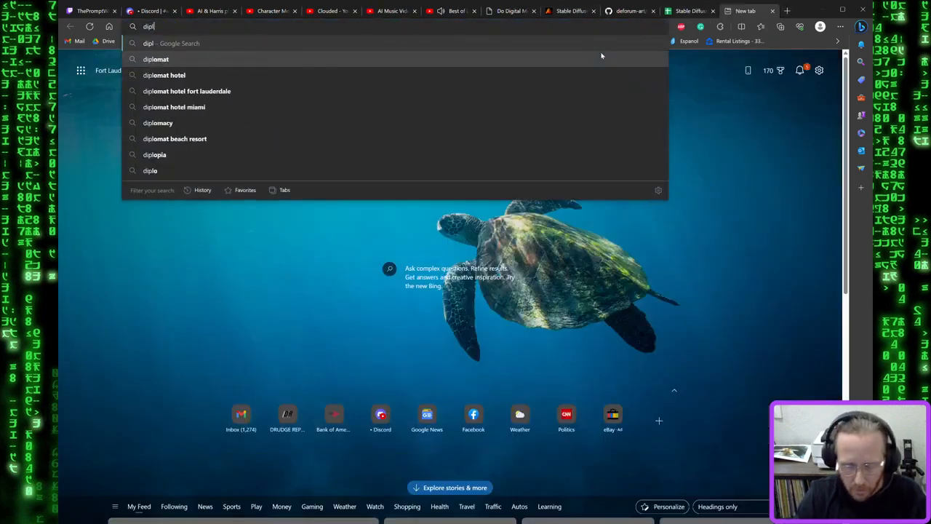
{"action": "type", "text": "od"}
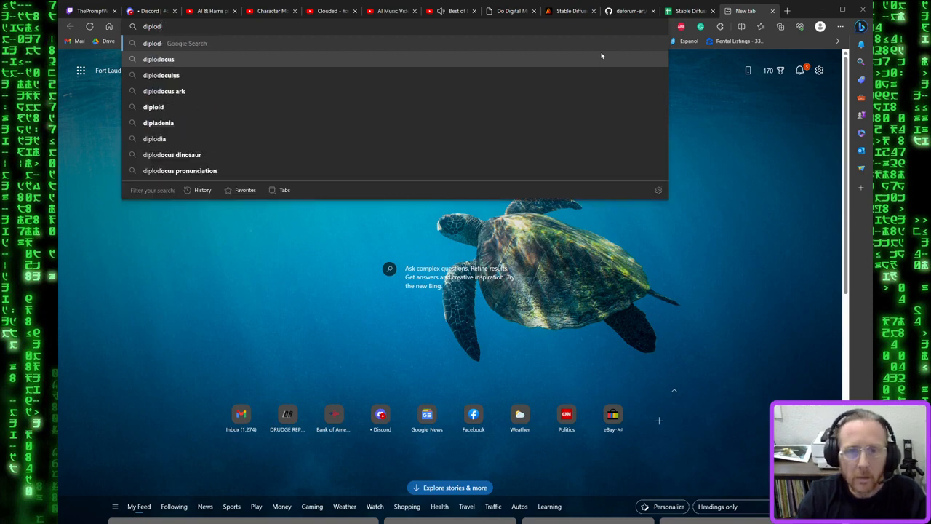
{"action": "type", "text": "on"}
{"action": "key", "text": "Return"}
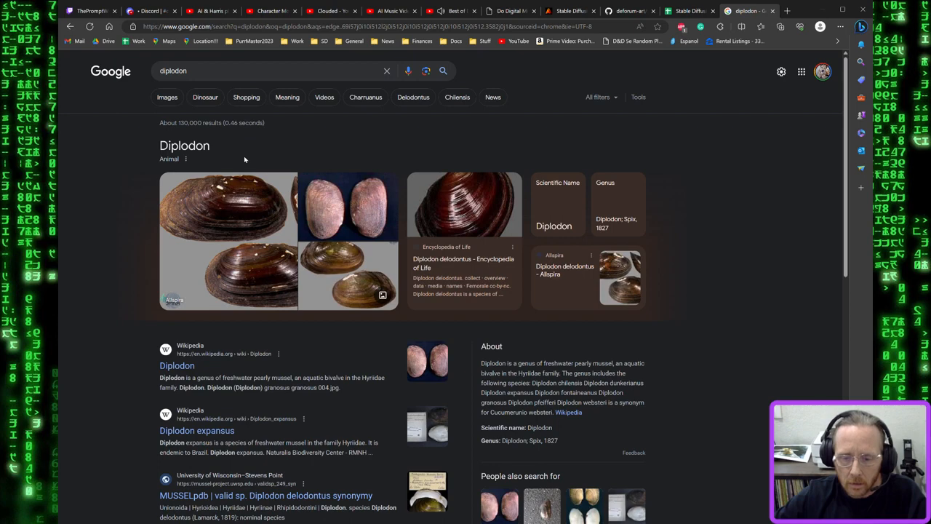
Search Google for "dinosaur with fin" instead and copy the name "Dimetrodon" from the featured result
{"action": "left_click_drag", "start_coordinate": [205, 69], "coordinate": [156, 71]}
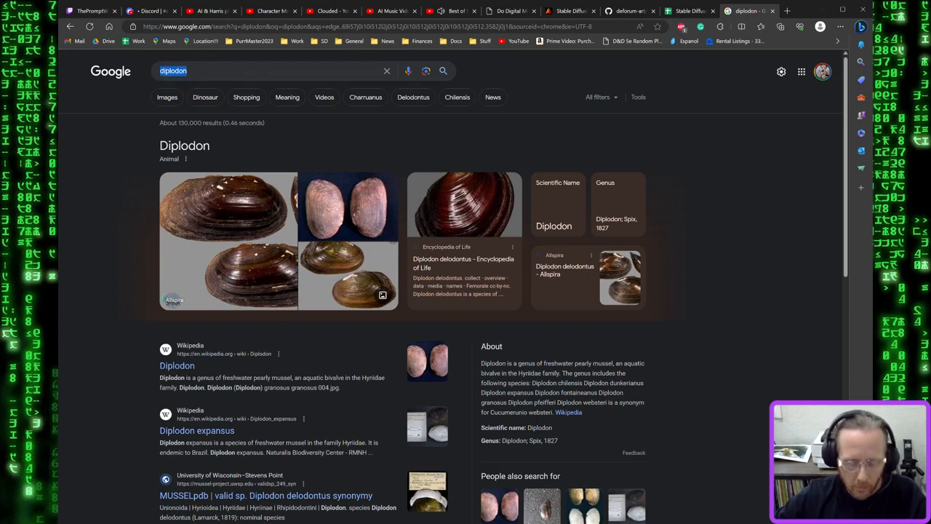
{"action": "type", "text": "dinosaur with fin"}
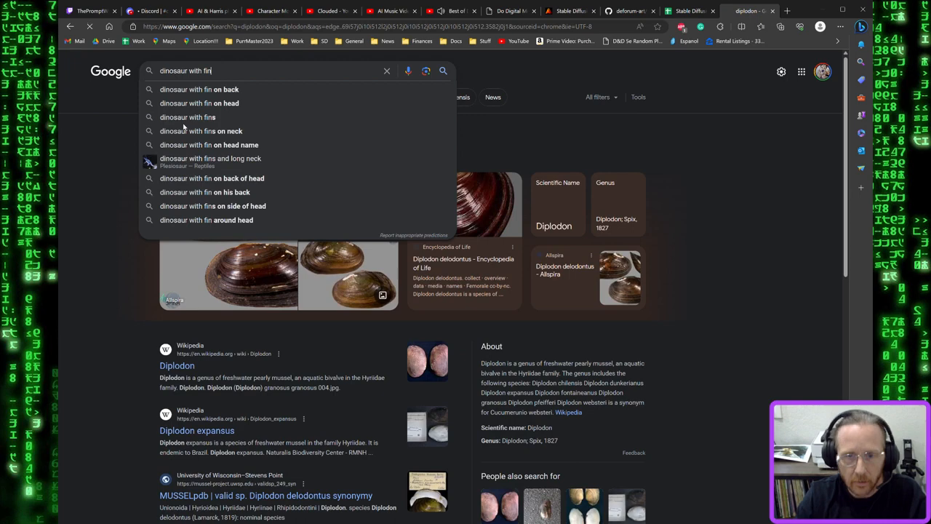
{"action": "key", "text": "Return"}
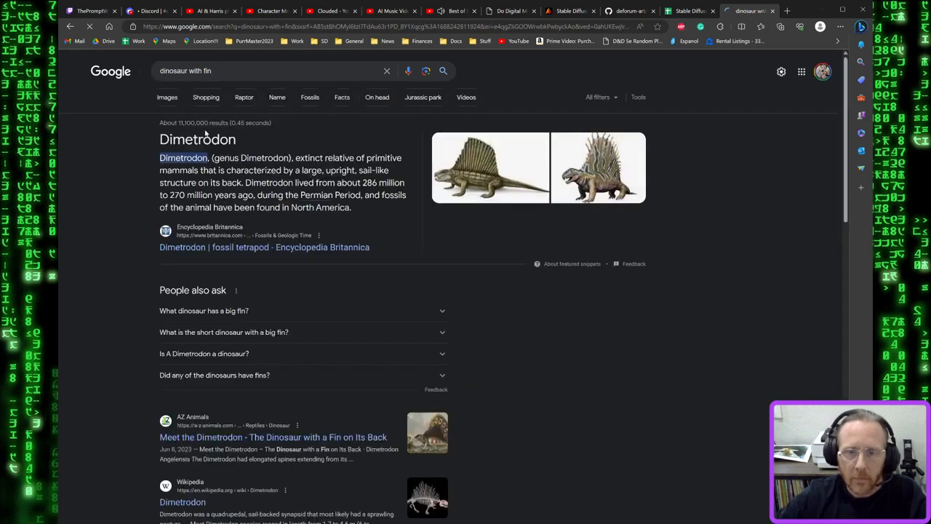
{"action": "left_click_drag", "start_coordinate": [237, 142], "coordinate": [159, 149]}
{"action": "key", "text": "ctrl+c"}
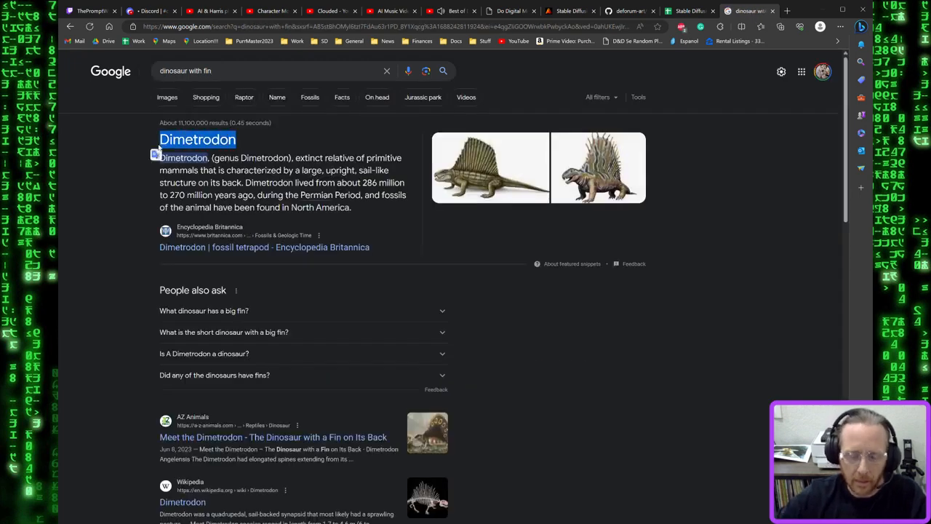
Back in Stable Diffusion, replace "diplodon" in the frame 90 prompt with the copied name "Dimetrodon"
{"action": "left_click", "coordinate": [571, 11]}
{"action": "double_click", "coordinate": [205, 349]}
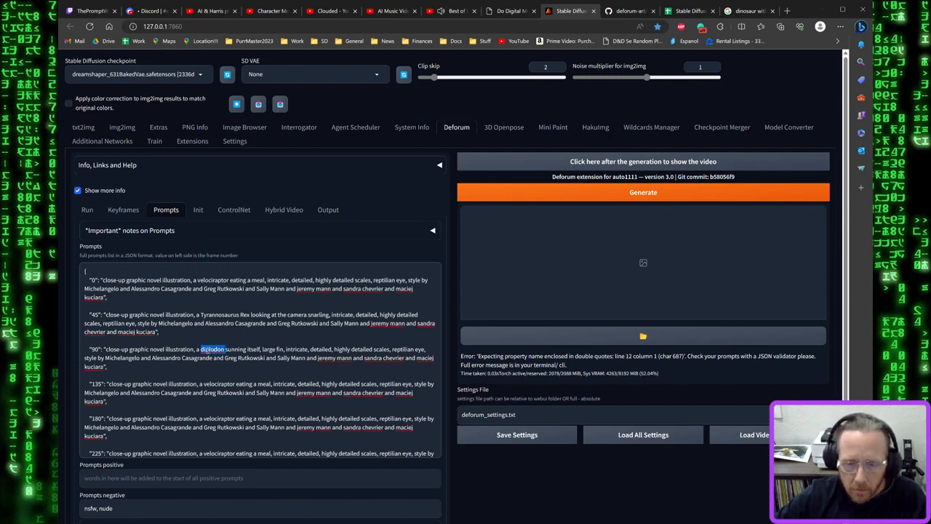
{"action": "key", "text": "ctrl+v"}
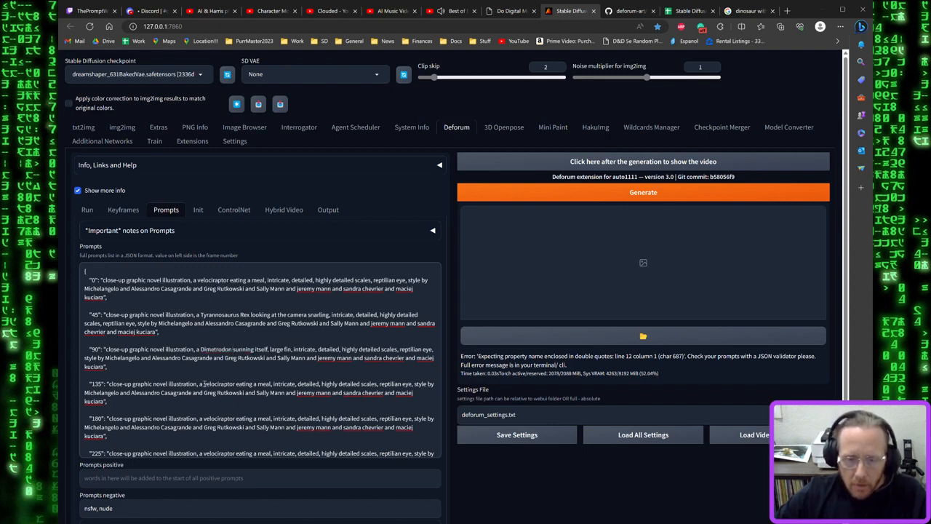
In the frame 135 prompt, replace "a velociraptor eating a meal" with "an ankylosaurus eating a bushy plant"
{"action": "left_click_drag", "start_coordinate": [204, 383], "coordinate": [235, 384]}
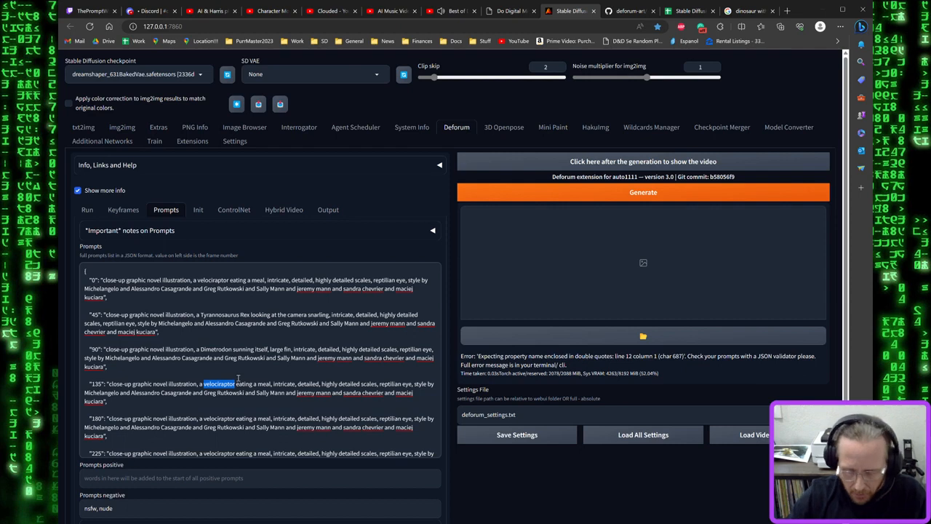
{"action": "key", "text": "BackSpace"}
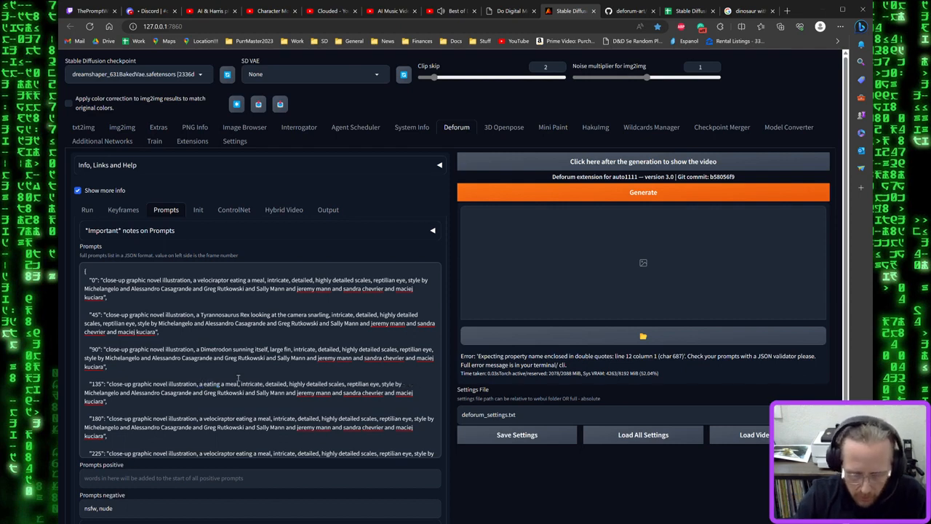
{"action": "type", "text": "n ankilosau"}
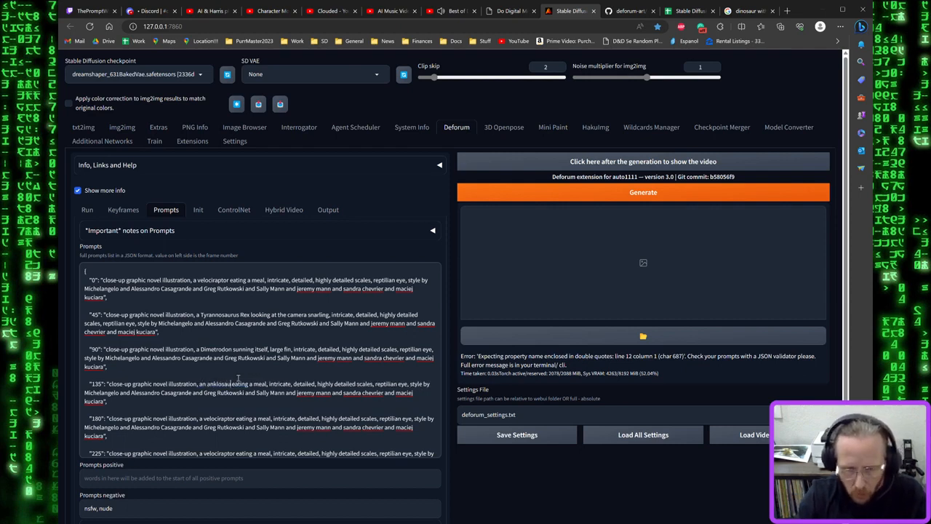
{"action": "type", "text": "rus"}
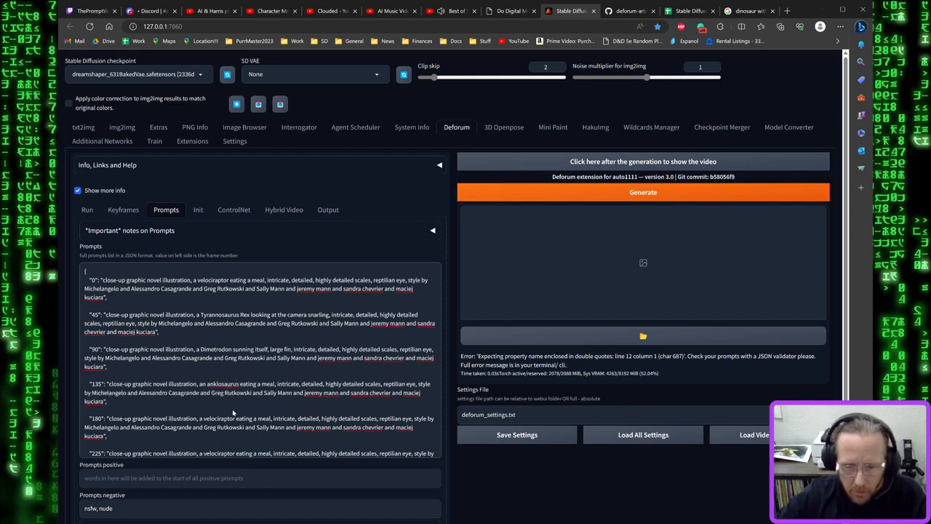
{"action": "type", "text": "y"}
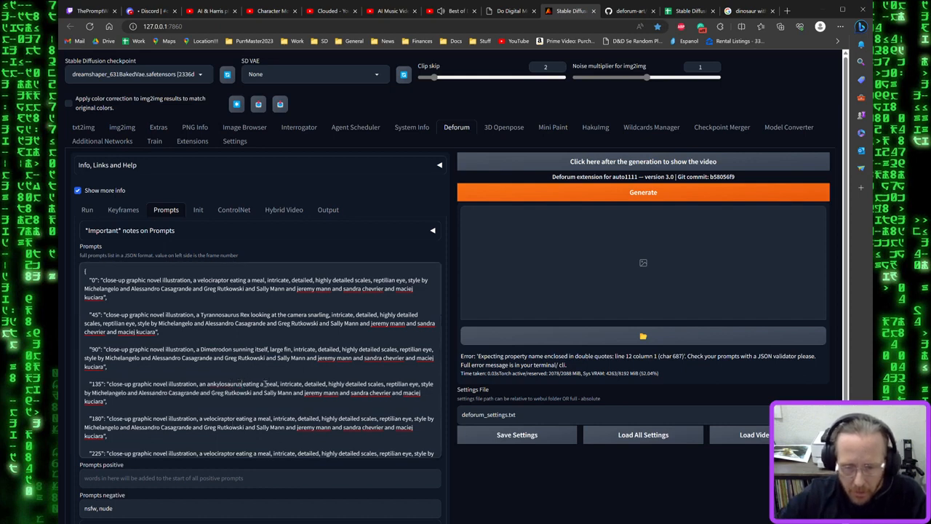
{"action": "left_click_drag", "start_coordinate": [264, 383], "coordinate": [278, 384]}
{"action": "type", "text": "bushy"}
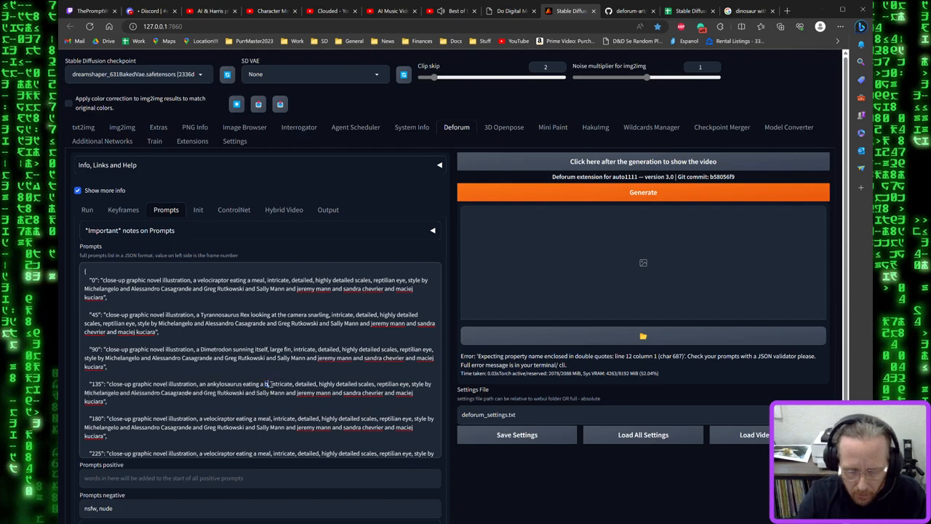
{"action": "type", "text": " plant"}
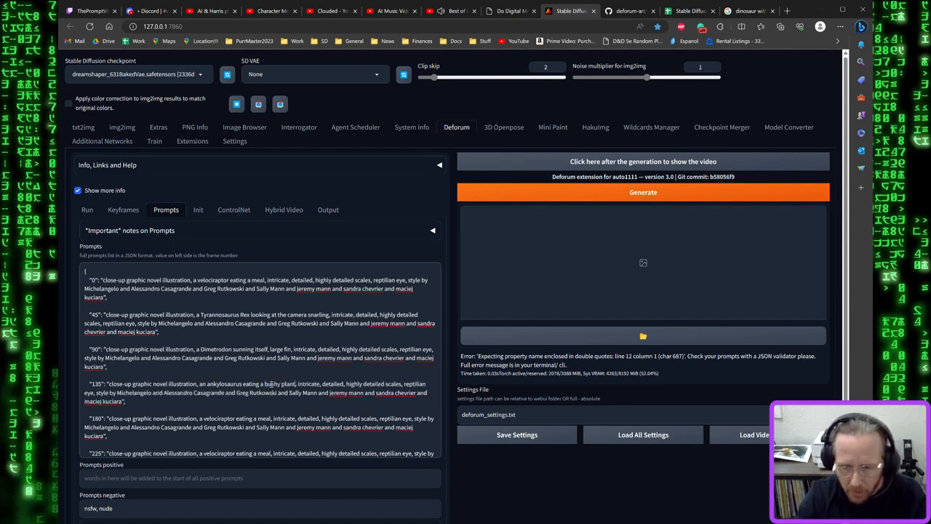
{"action": "scroll", "coordinate": [274, 364], "scroll_direction": "down", "scroll_amount": 2}
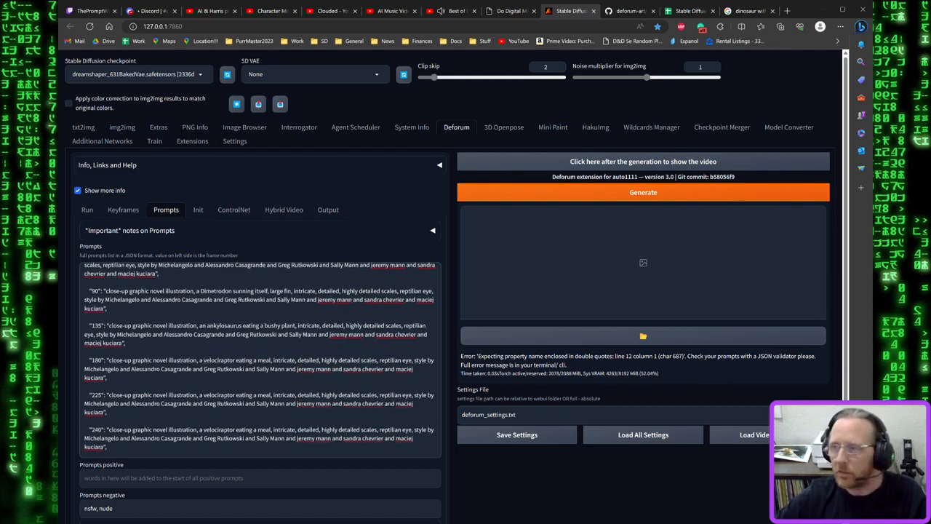
Switch to the Google results, search for "flying dinosaur" and open the pterodactyl image results
{"action": "left_click", "coordinate": [752, 11]}
{"action": "triple_click", "coordinate": [278, 69]}
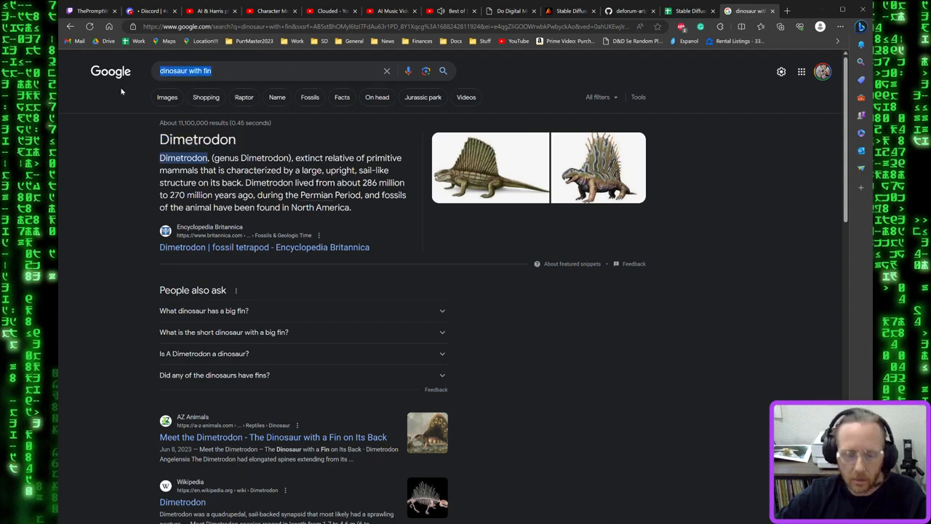
{"action": "type", "text": "flying dinosaur"}
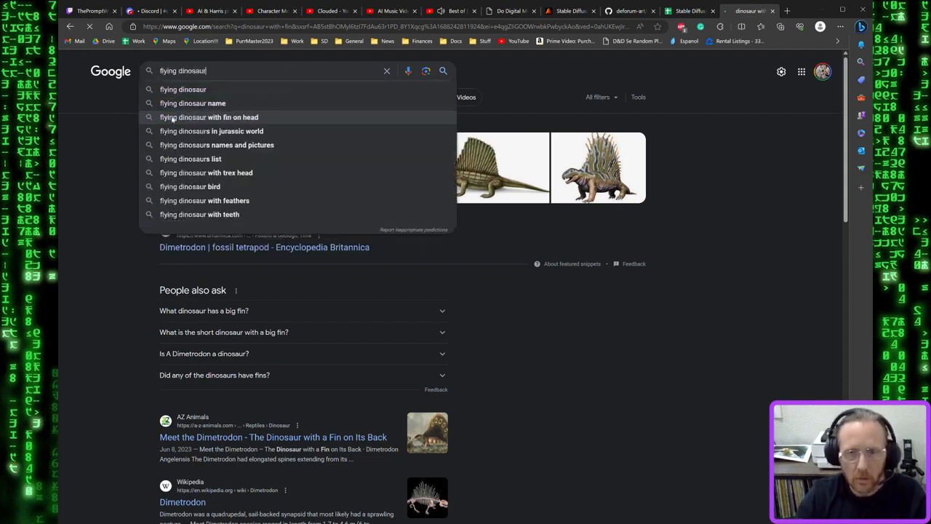
{"action": "key", "text": "Return"}
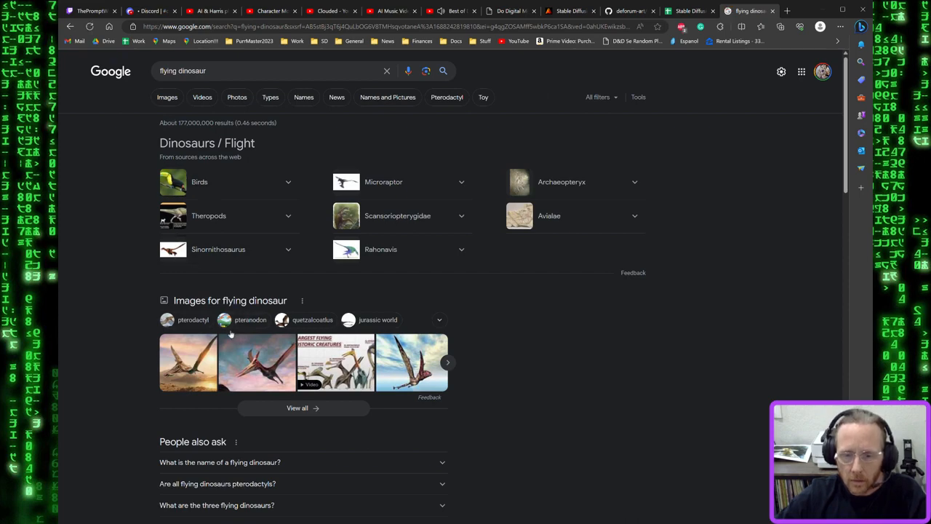
{"action": "left_click", "coordinate": [200, 323]}
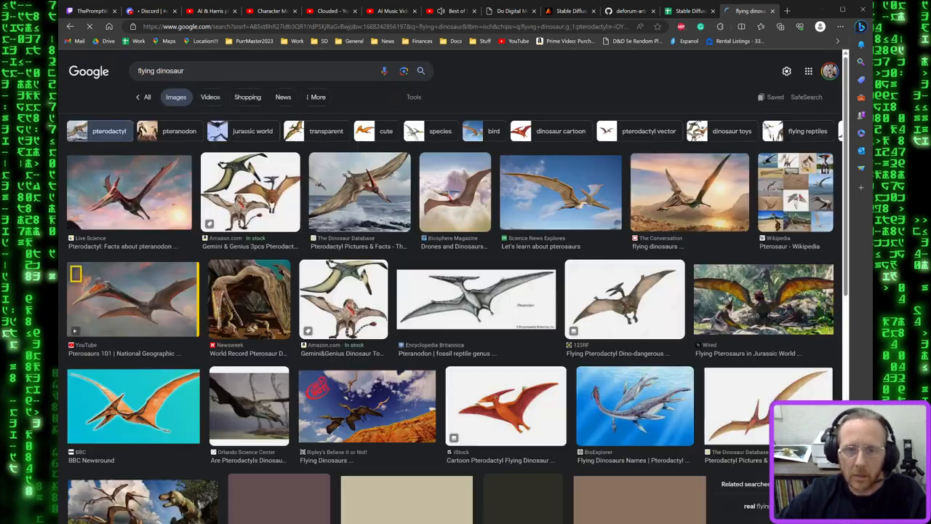
Remove the pterodactyl image filter, open the Live Science article, copy "Pterodactyl" from its title and close the article
{"action": "left_click_drag", "start_coordinate": [65, 249], "coordinate": [100, 248]}
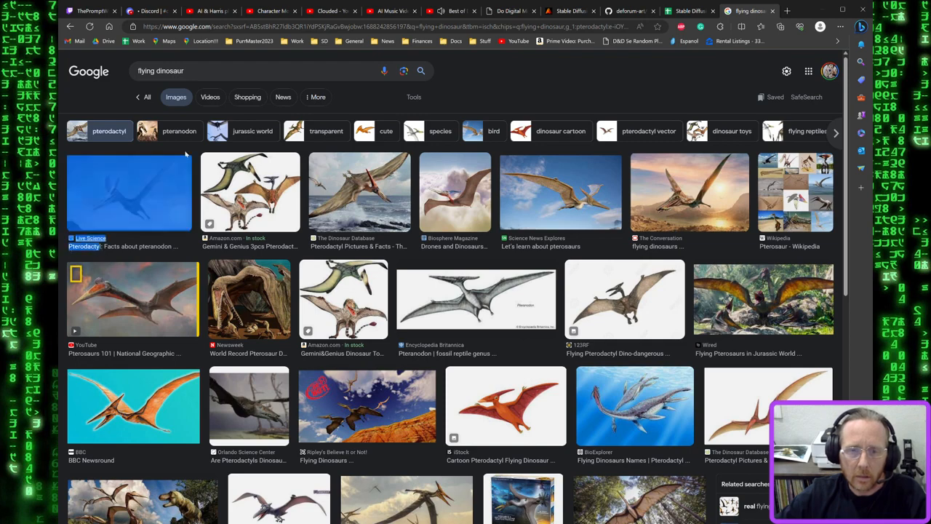
{"action": "left_click", "coordinate": [114, 134]}
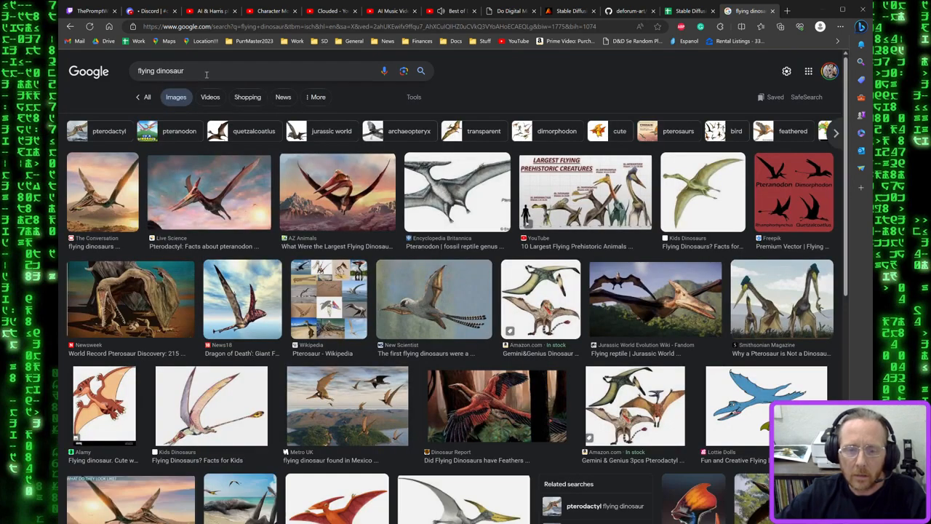
{"action": "left_click", "coordinate": [168, 247]}
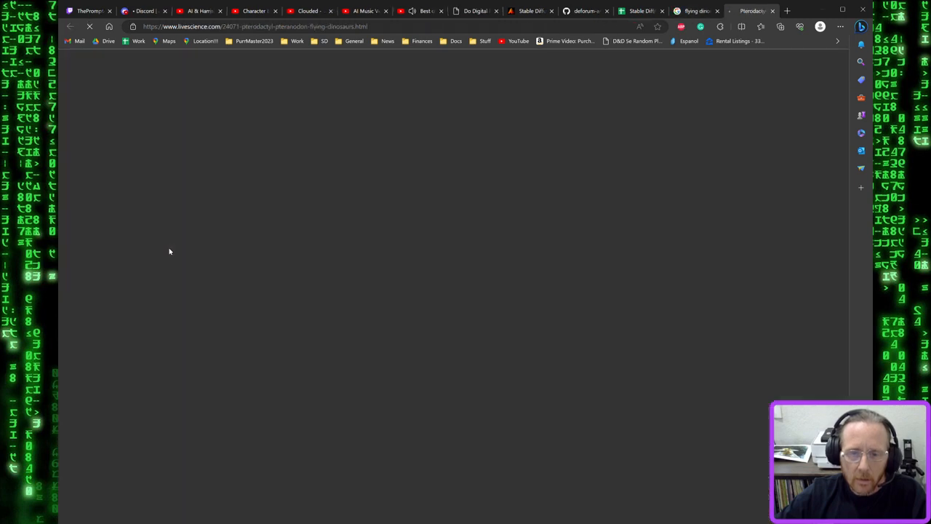
{"action": "double_click", "coordinate": [280, 174]}
{"action": "key", "text": "ctrl+c"}
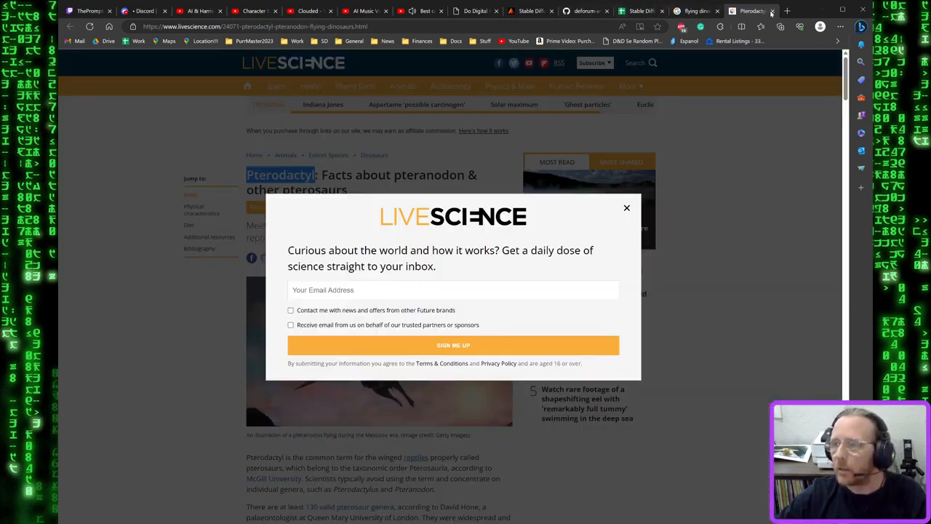
{"action": "left_click", "coordinate": [772, 10]}
Return to Stable Diffusion and replace "velociraptor" in the frame 225 prompt with the copied name "Pterodactyl"
{"action": "left_click", "coordinate": [681, 11]}
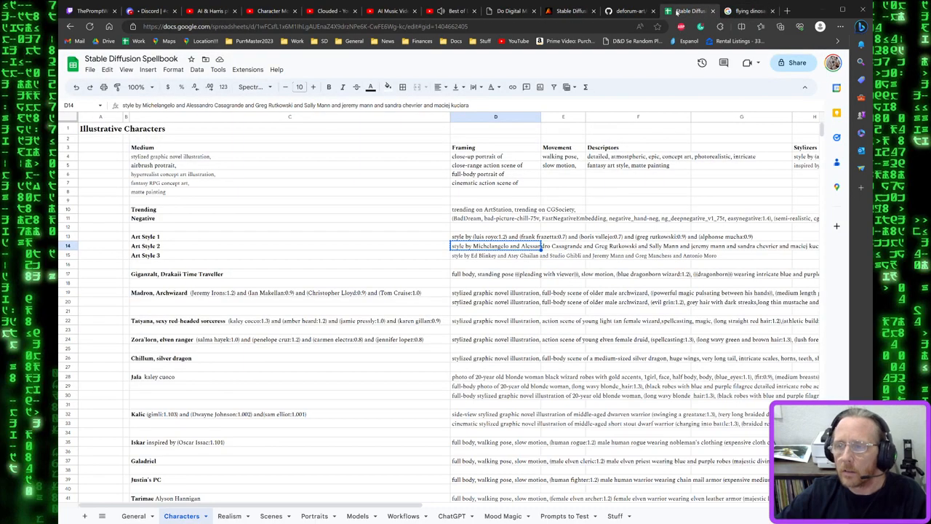
{"action": "left_click", "coordinate": [571, 11]}
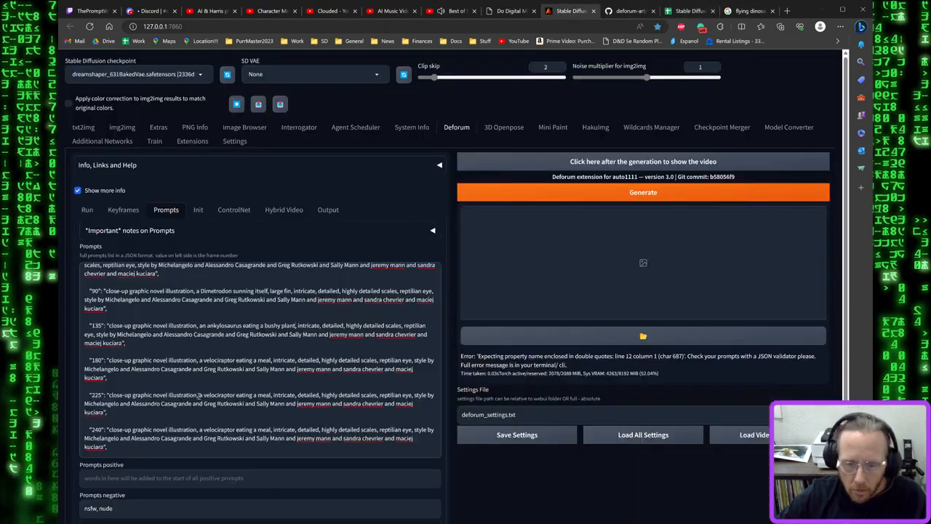
{"action": "double_click", "coordinate": [212, 395]}
{"action": "key", "text": "ctrl+v"}
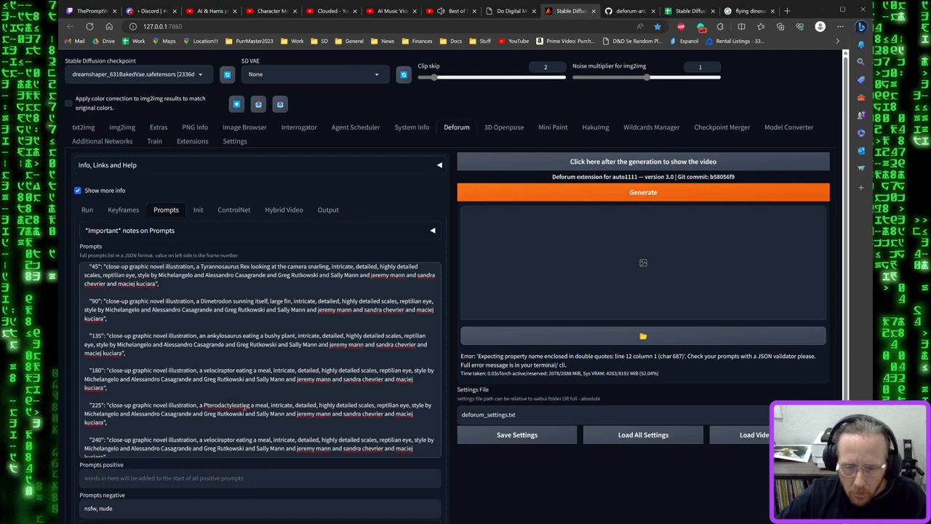
In the frame 225 prompt, replace "eating a meal" with "soaring over a vast savanna"
{"action": "double_click", "coordinate": [244, 406]}
{"action": "type", "text": "so"}
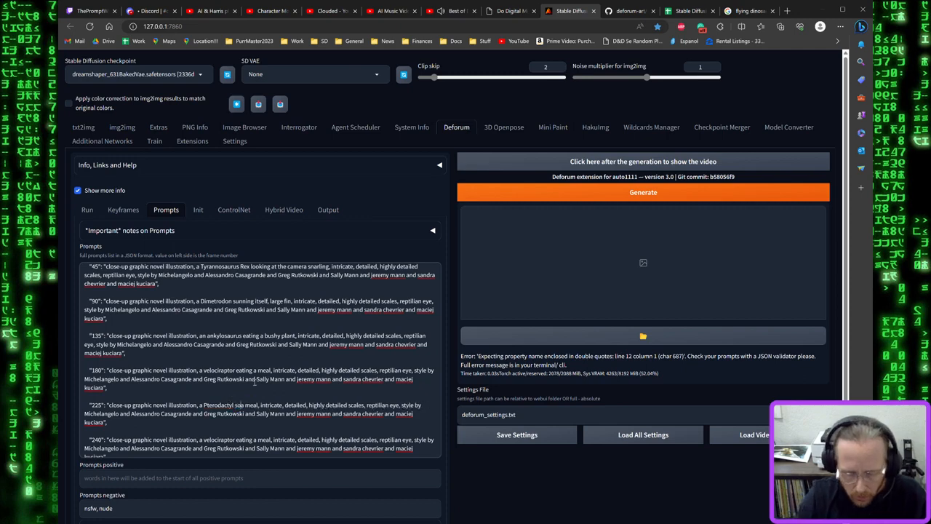
{"action": "type", "text": "aring over a"}
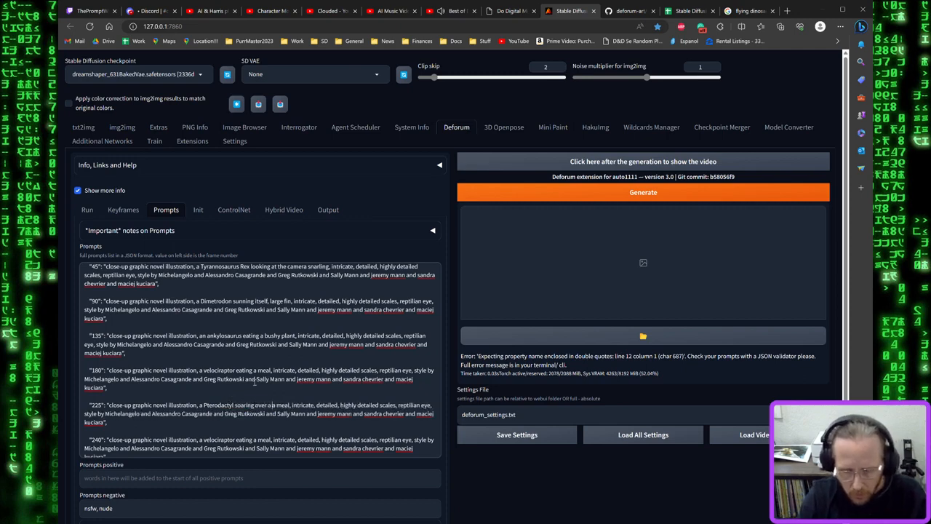
{"action": "type", "text": " vast savanna"}
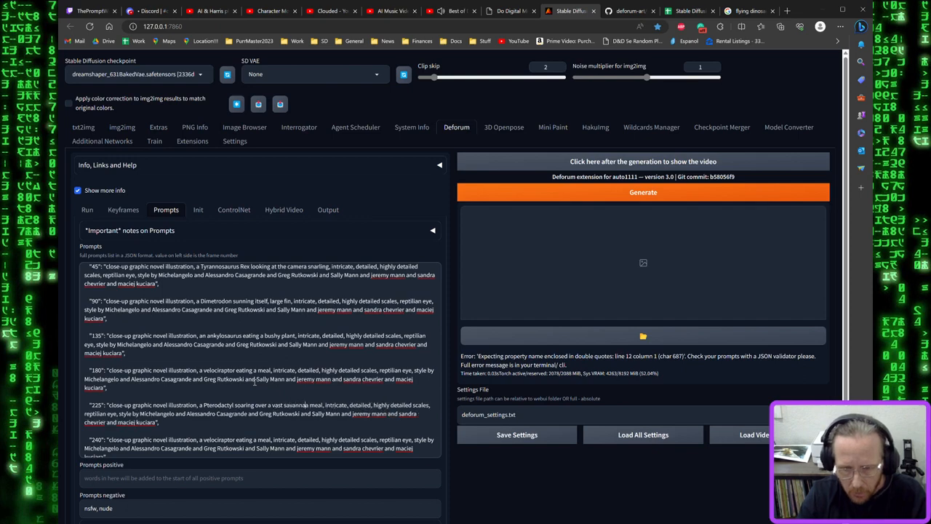
{"action": "key", "text": "Delete"}
{"action": "key", "text": "Delete"}
{"action": "key", "text": "Delete"}
{"action": "key", "text": "Delete"}
{"action": "key", "text": "Delete"}
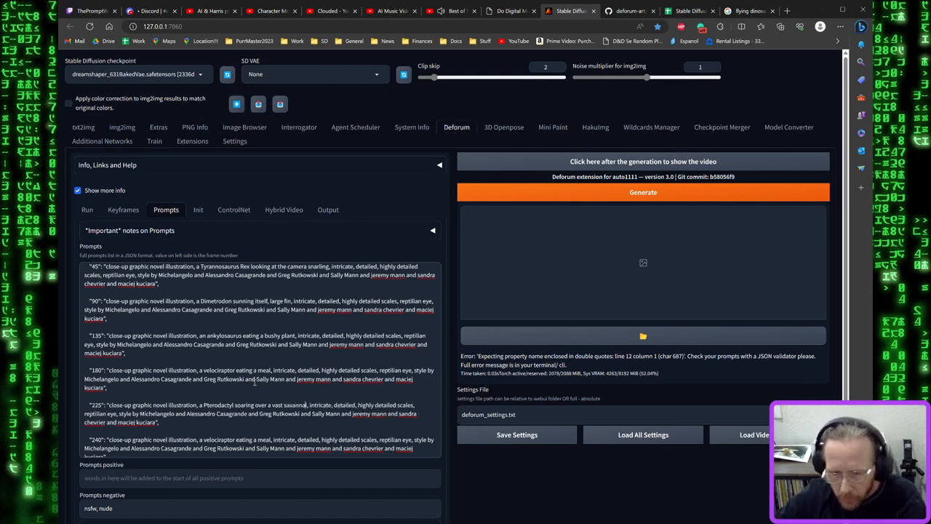
{"action": "scroll", "coordinate": [247, 368], "scroll_direction": "down", "scroll_amount": 1}
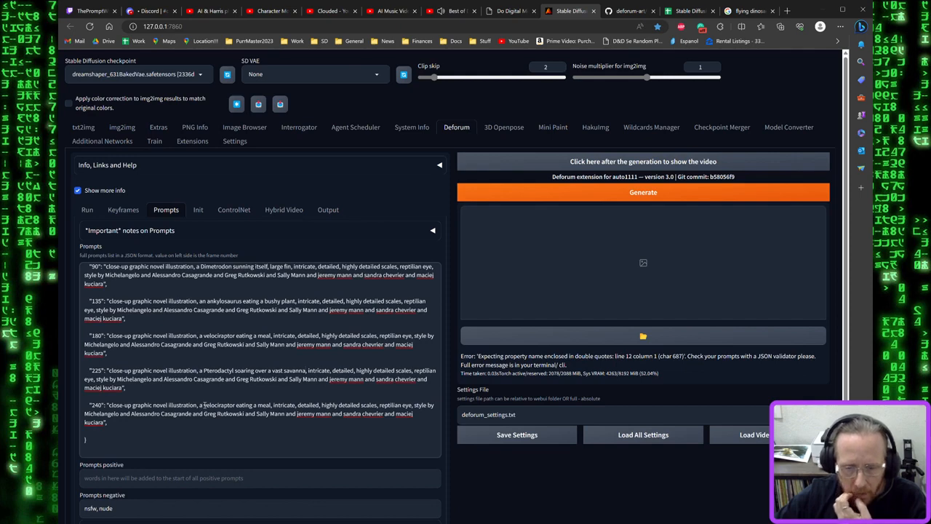
In the frame 240 prompt, replace "velociraptor eating a meal" with a tyrannosaurus rex and a triceratops in a battle, correcting the dinosaur names' spelling
{"action": "left_click_drag", "start_coordinate": [205, 405], "coordinate": [272, 407]}
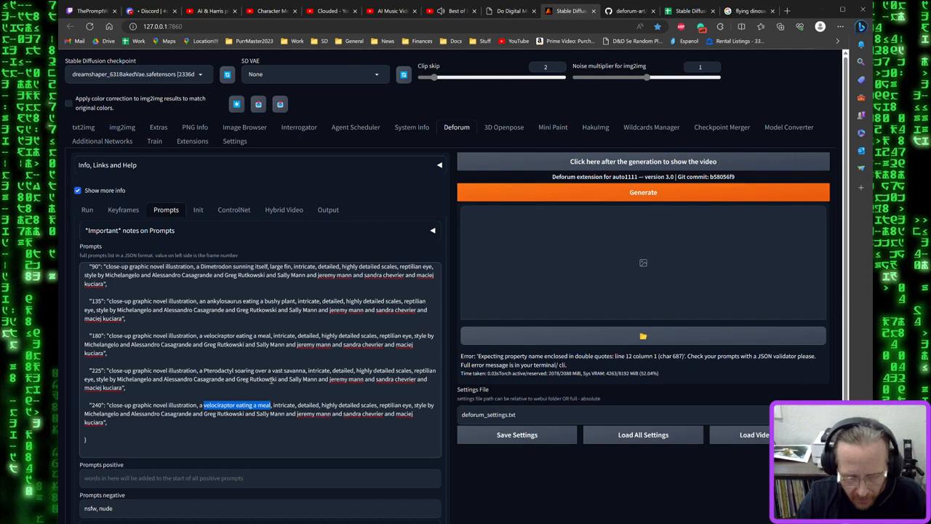
{"action": "type", "text": "tryan"}
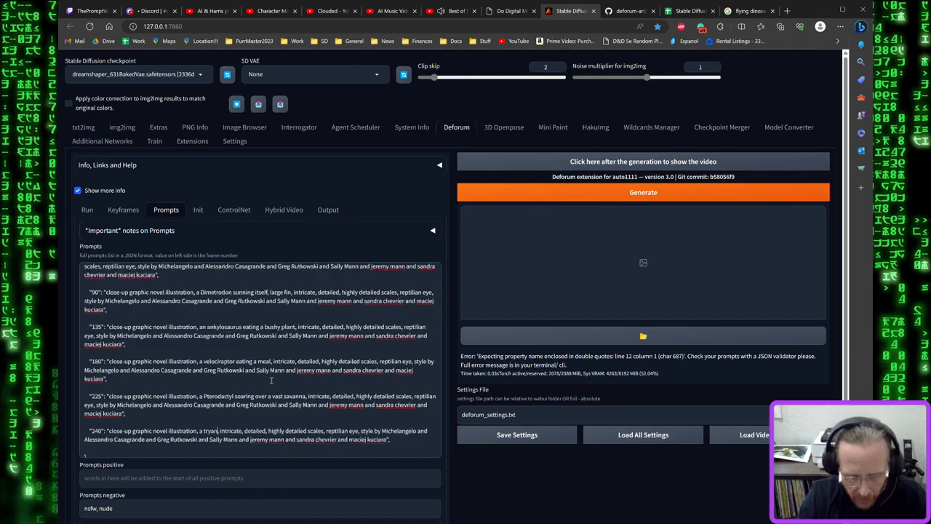
{"action": "type", "text": "saurus"}
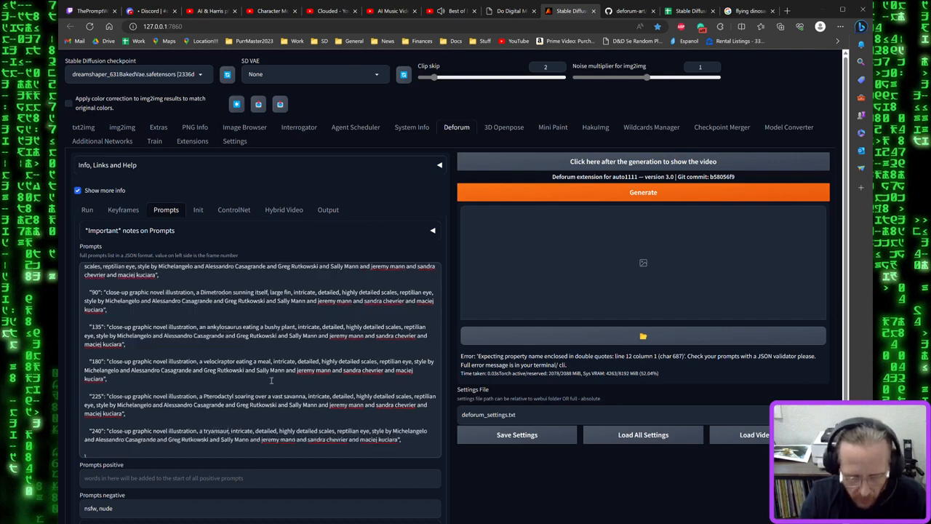
{"action": "type", "text": " rex and a tric"}
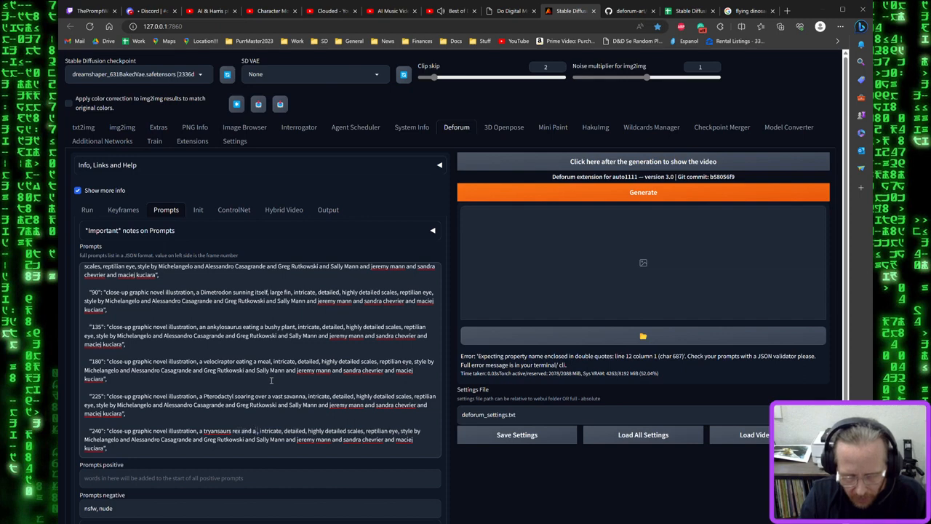
{"action": "type", "text": "eritops"}
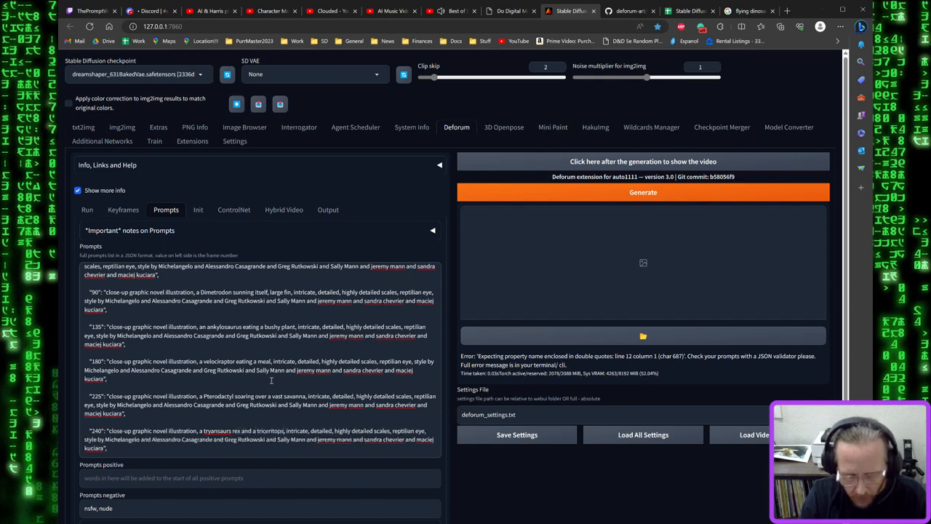
{"action": "type", "text": " in a bat"}
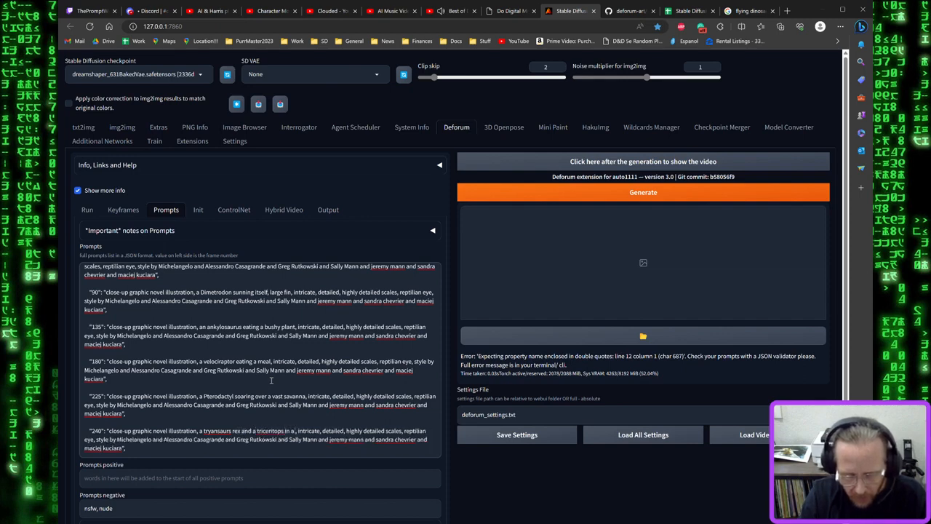
{"action": "type", "text": "tle"}
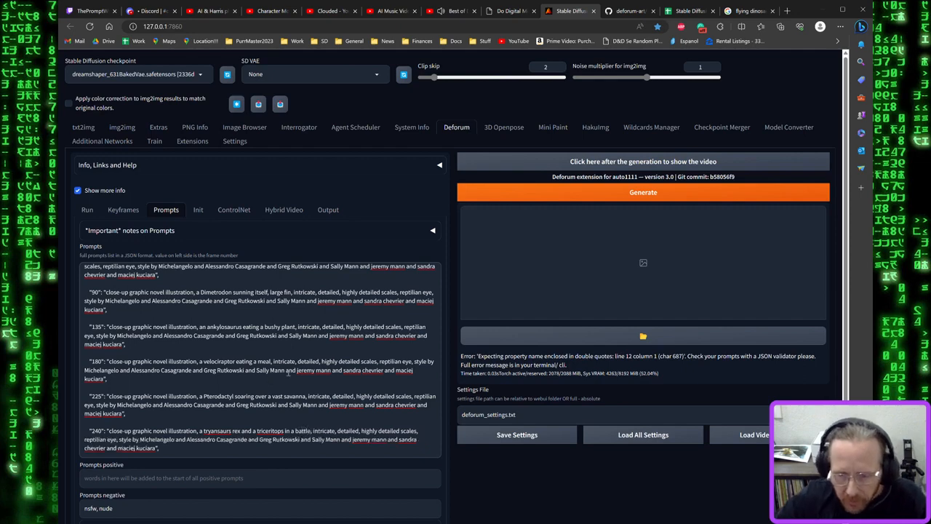
{"action": "left_click", "coordinate": [226, 380]}
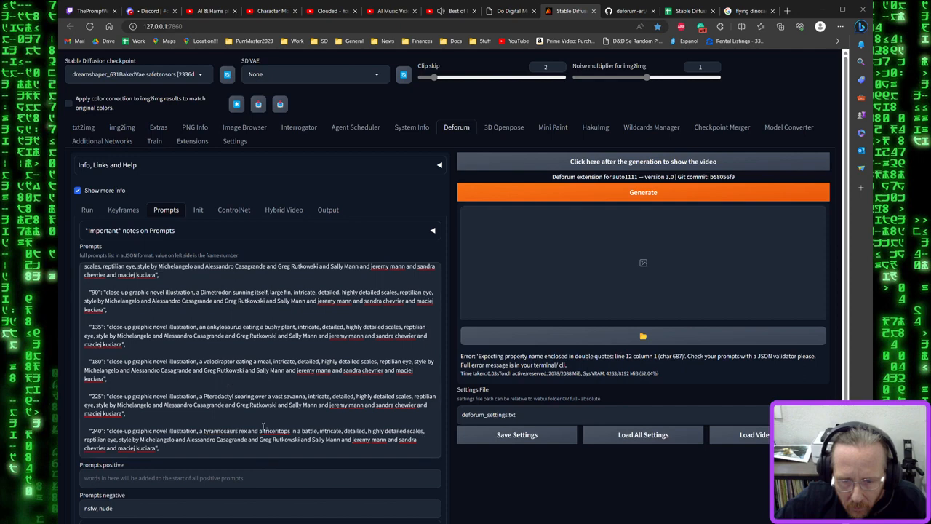
{"action": "left_click", "coordinate": [277, 467]}
Add "jungle in the background," to the frame 0 prompt, right after "a velociraptor eating a meal,"
{"action": "scroll", "coordinate": [312, 348], "scroll_direction": "up", "scroll_amount": 2}
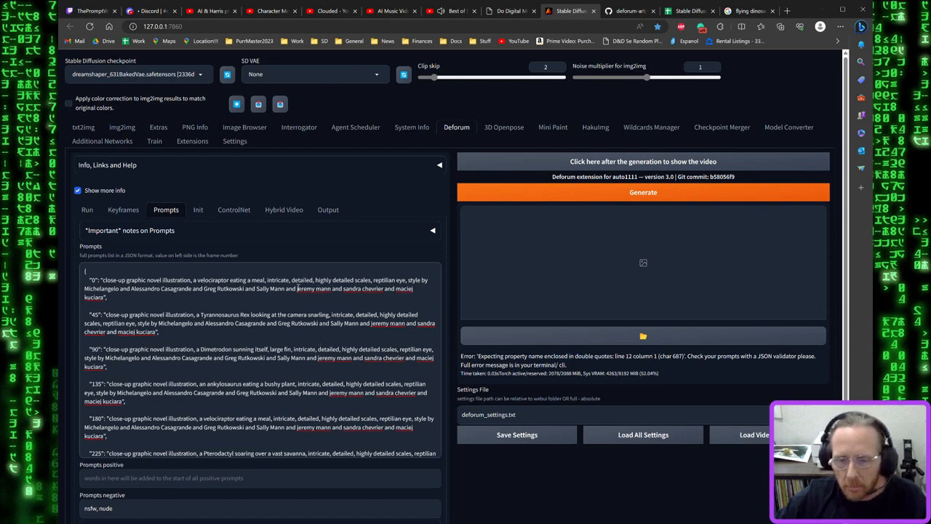
{"action": "left_click", "coordinate": [268, 280]}
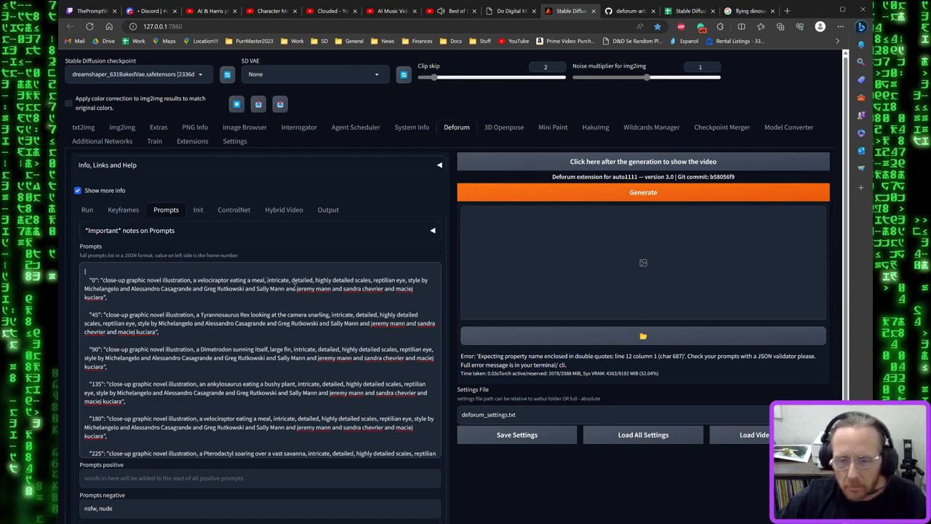
{"action": "type", "text": "jungle in the backg"}
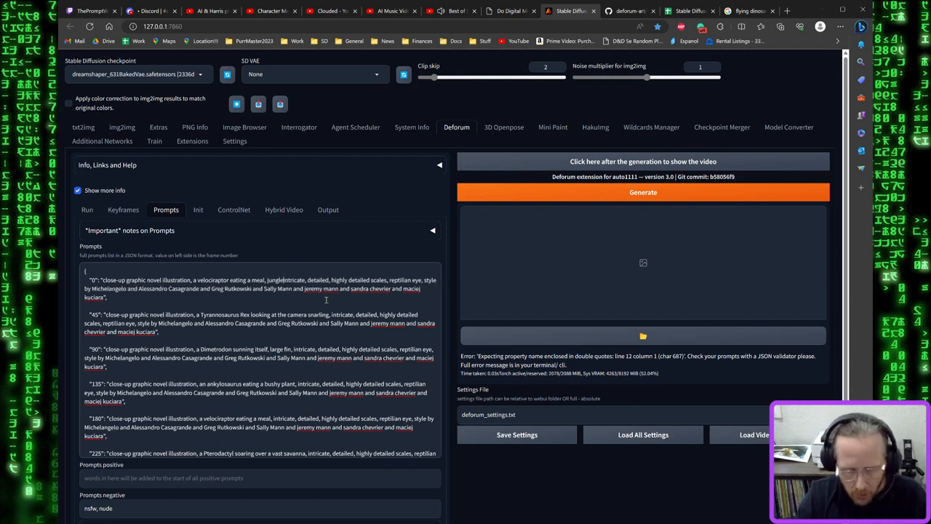
{"action": "key", "text": "BackSpace"}
{"action": "key", "text": "BackSpace"}
{"action": "key", "text": "BackSpace"}
{"action": "key", "text": "BackSpace"}
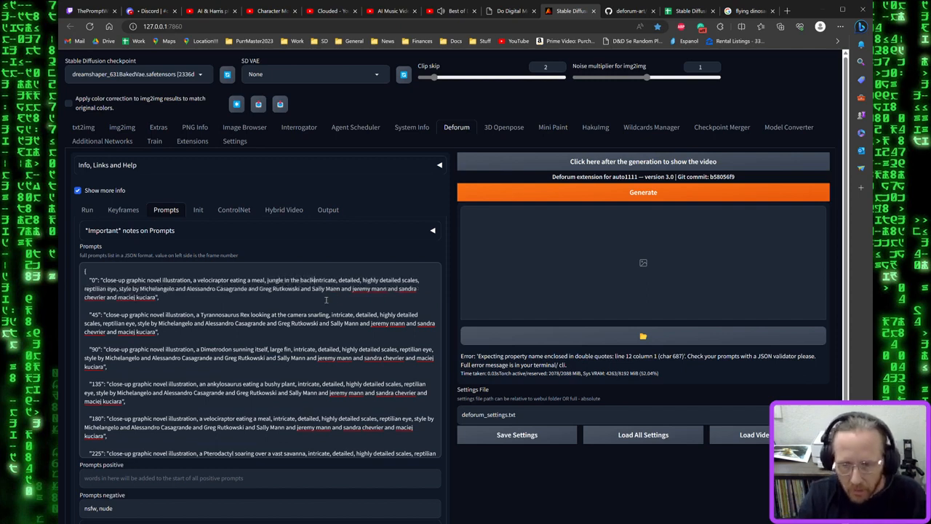
{"action": "type", "text": "kground,"}
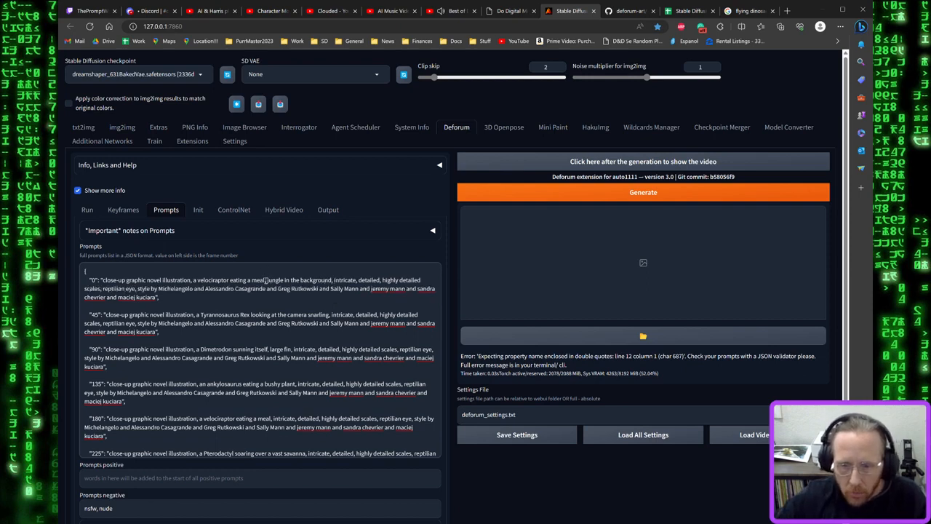
Cut "jungle in the background," and paste it after "reptilian eye," in the frame 0 prompt
{"action": "left_click_drag", "start_coordinate": [269, 281], "coordinate": [334, 281]}
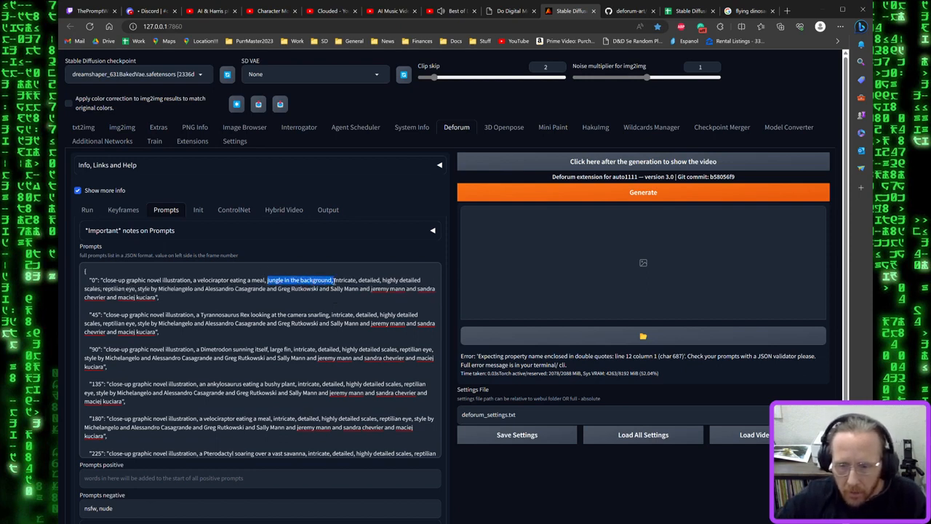
{"action": "key", "text": "ctrl+x"}
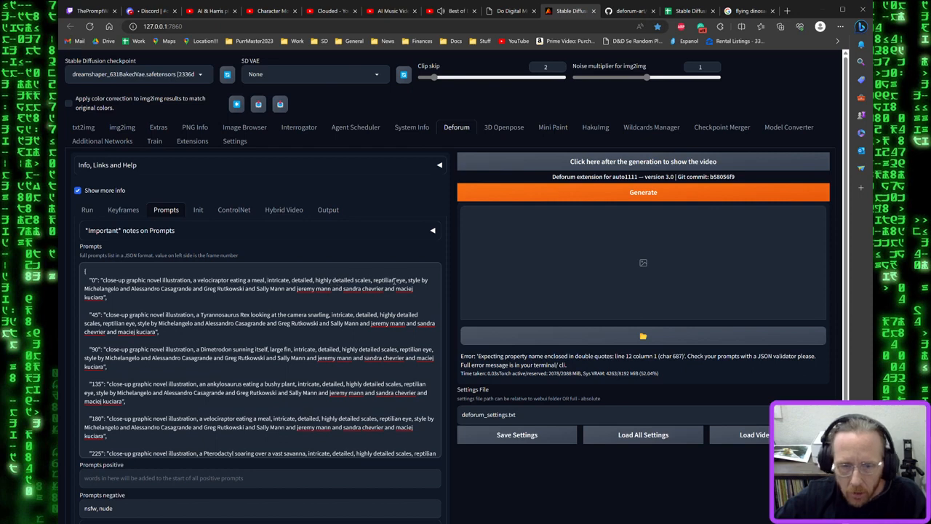
{"action": "key", "text": "ctrl+v"}
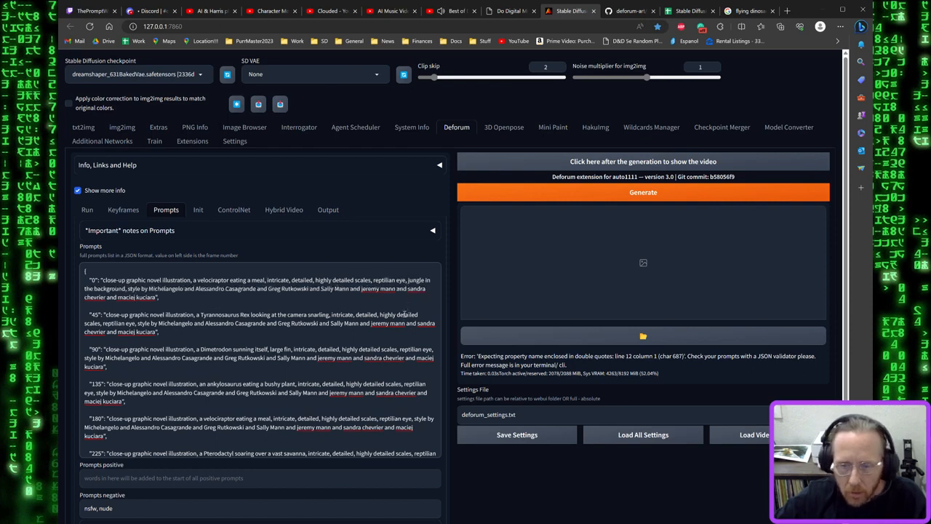
Paste "jungle in the background," after "reptilian eye," in the frame 45, 90 and 135 prompts
{"action": "left_click", "coordinate": [139, 322]}
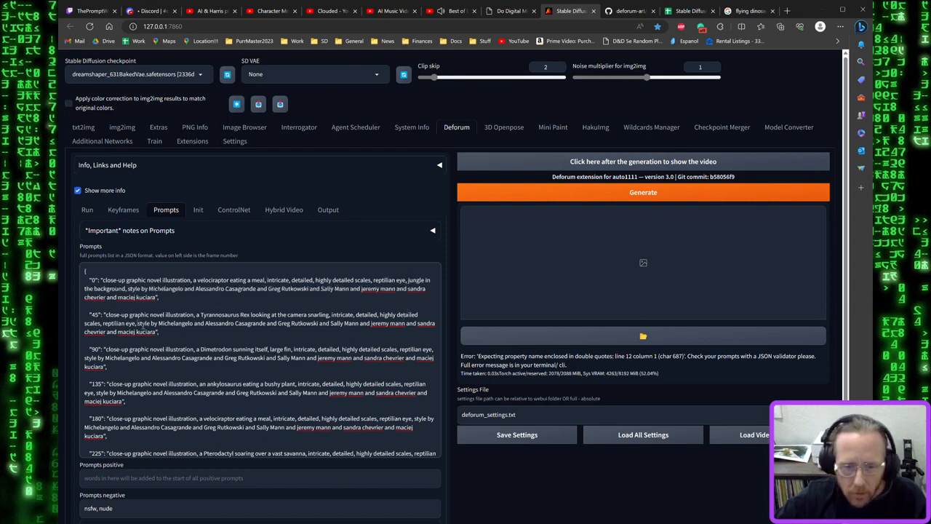
{"action": "key", "text": "ctrl+v"}
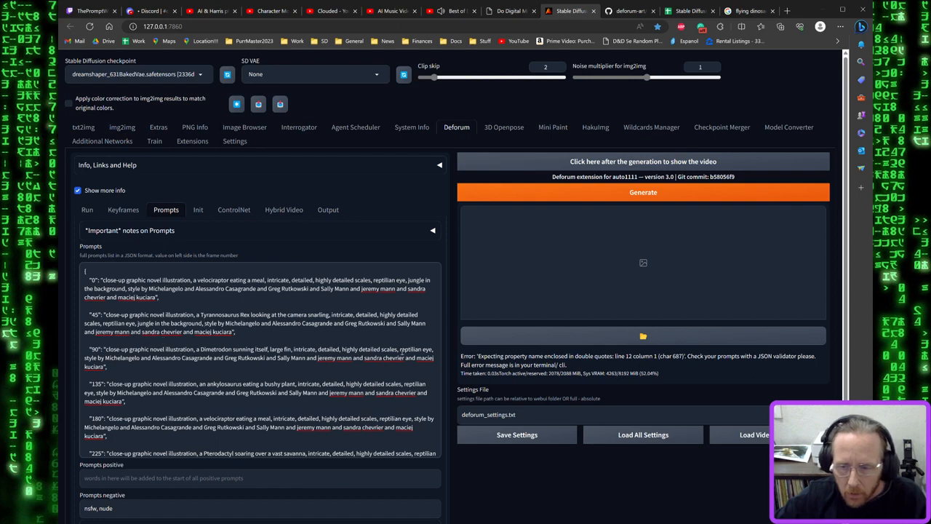
{"action": "left_click", "coordinate": [84, 357]}
{"action": "key", "text": "ctrl+v"}
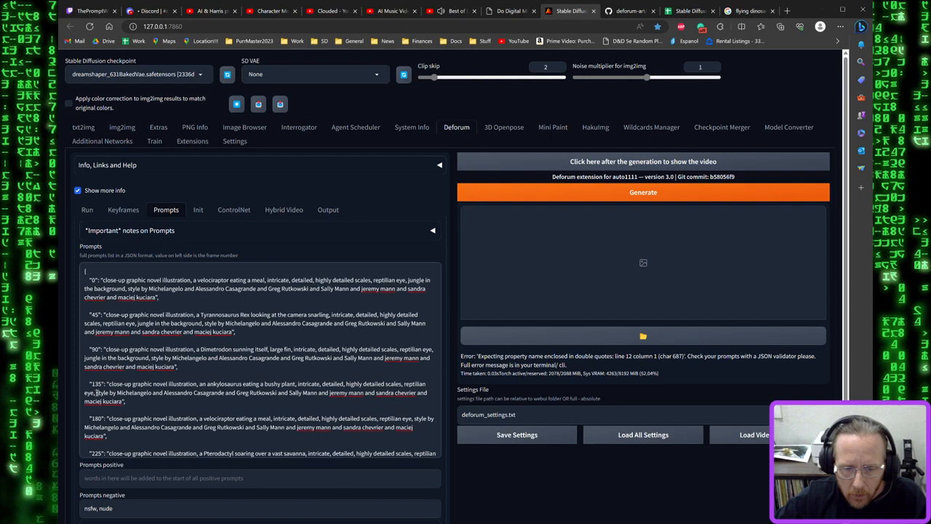
{"action": "left_click", "coordinate": [96, 393]}
{"action": "key", "text": "ctrl+v"}
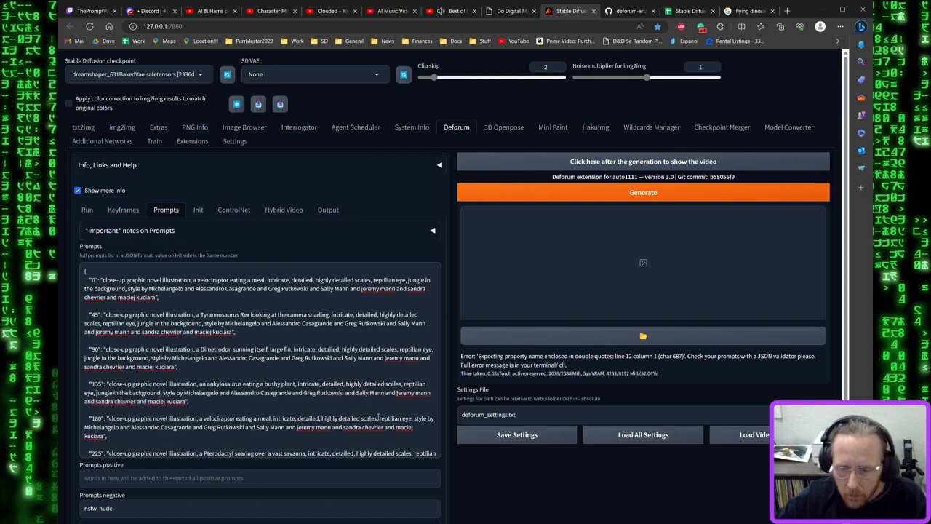
Add "jungle in the background," before the style text in the frame 180, 225 and 240 prompts, and remove the final prompt's trailing comma
{"action": "left_click", "coordinate": [411, 419]}
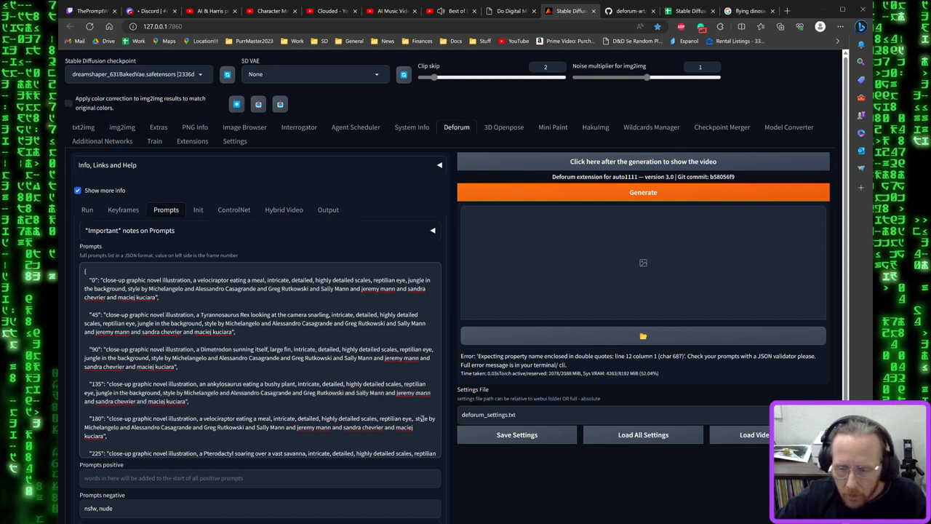
{"action": "key", "text": "ctrl+v"}
{"action": "scroll", "coordinate": [240, 378], "scroll_direction": "down", "scroll_amount": 2}
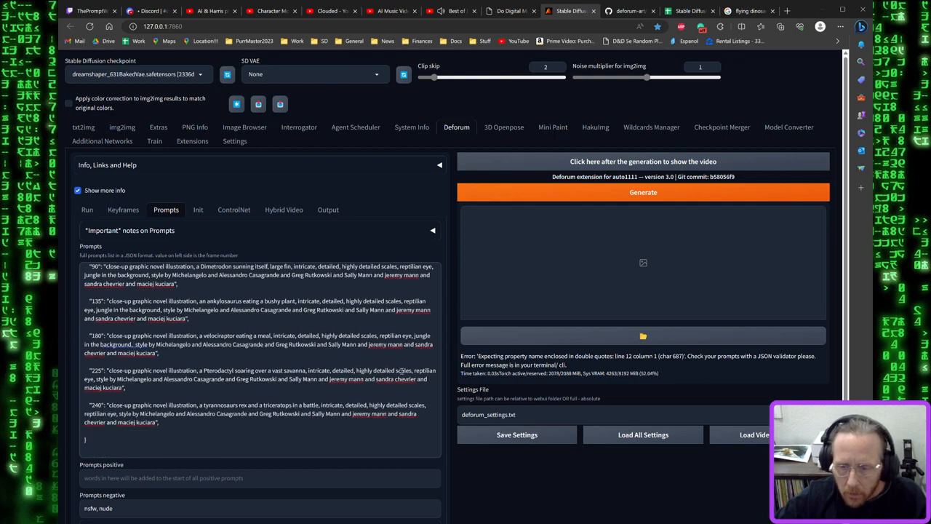
{"action": "left_click", "coordinate": [95, 379]}
{"action": "key", "text": "ctrl+v"}
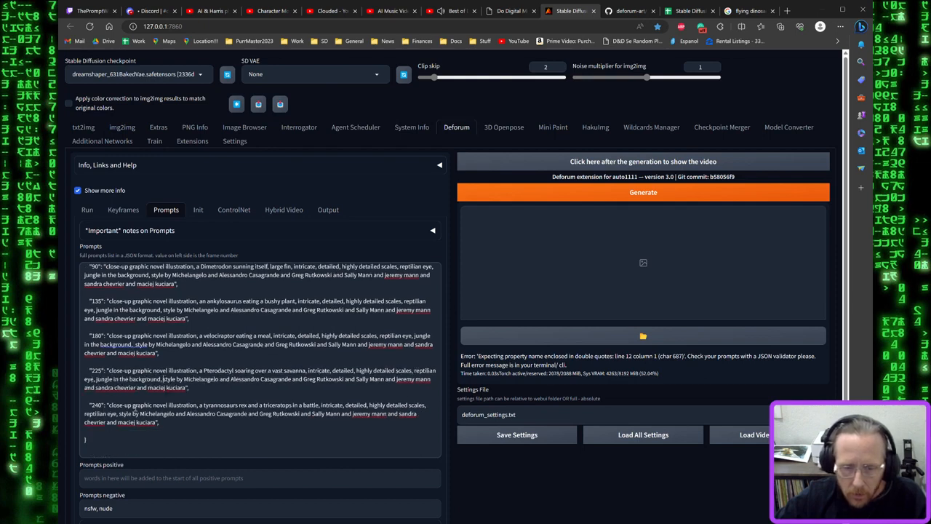
{"action": "left_click", "coordinate": [120, 413]}
{"action": "key", "text": "ctrl+v"}
{"action": "scroll", "coordinate": [246, 362], "scroll_direction": "down", "scroll_amount": 1}
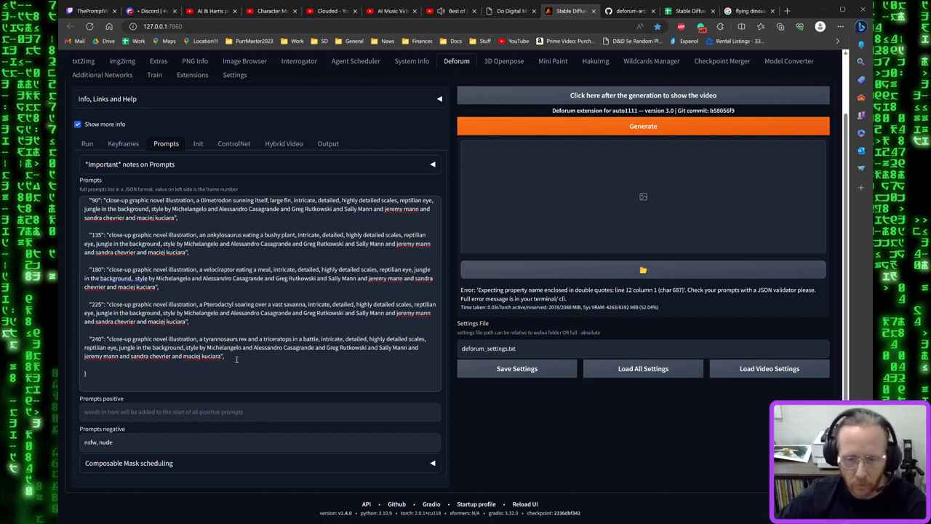
{"action": "scroll", "coordinate": [240, 370], "scroll_direction": "up", "scroll_amount": 1}
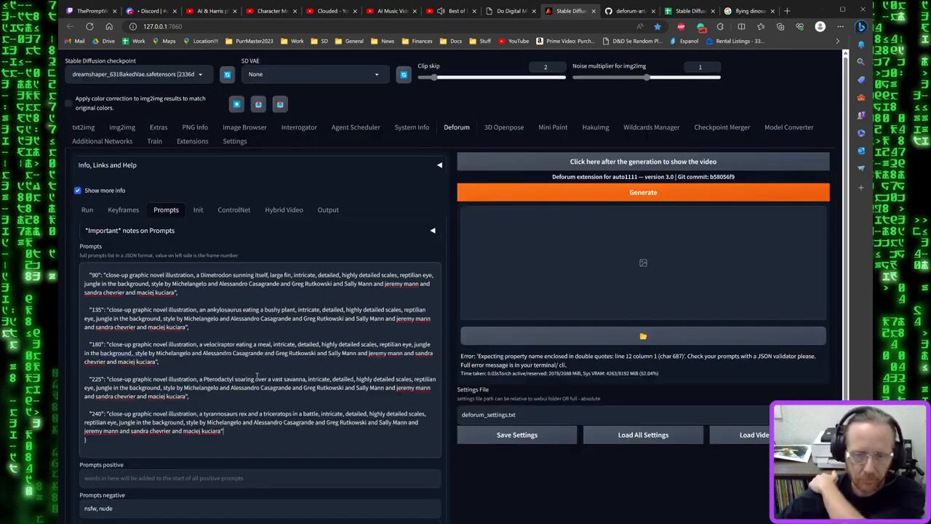
Enable upscaling of the output images with the realesrgan-x4plus upscale model in the video output settings
{"action": "left_click", "coordinate": [199, 210]}
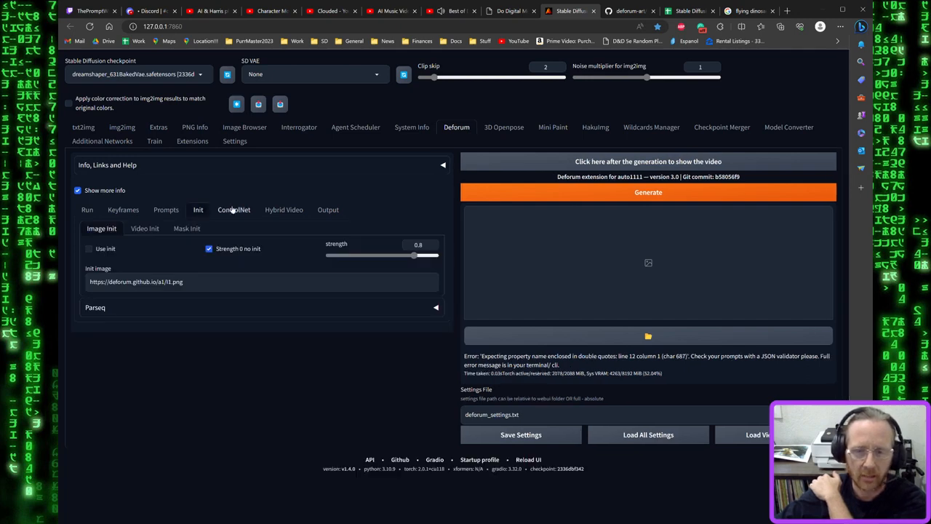
{"action": "left_click", "coordinate": [234, 209]}
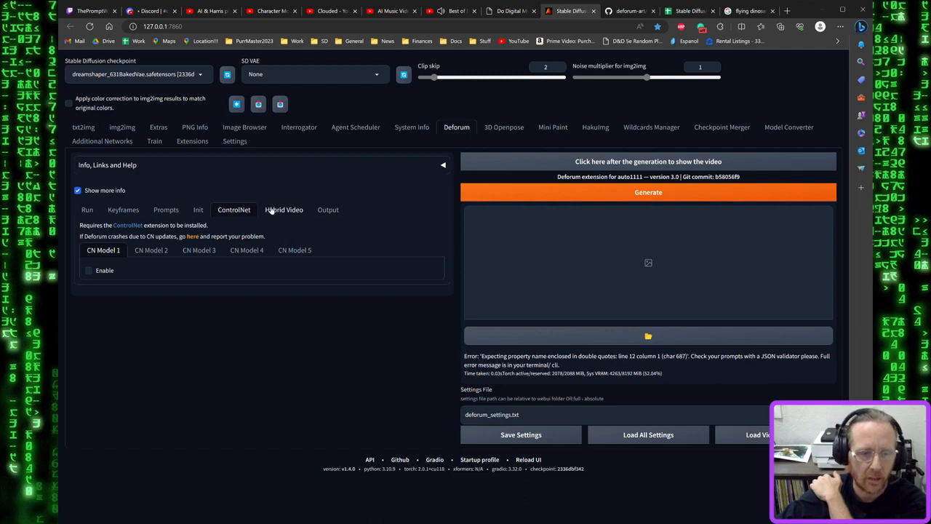
{"action": "left_click", "coordinate": [322, 211]}
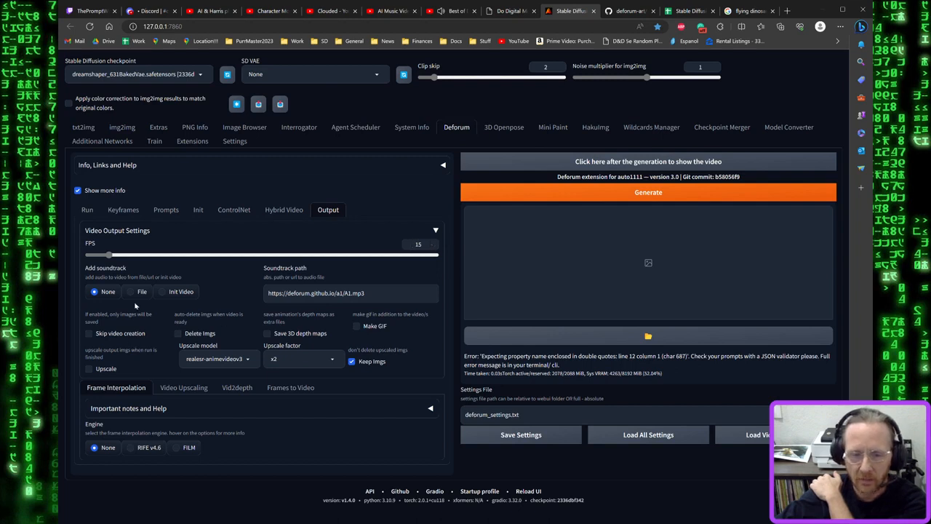
{"action": "left_click", "coordinate": [103, 371]}
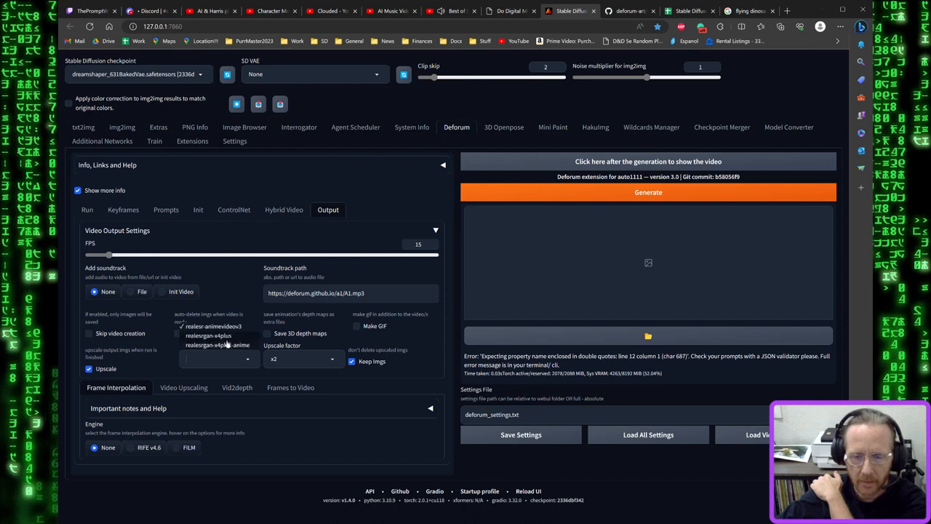
{"action": "left_click", "coordinate": [225, 336]}
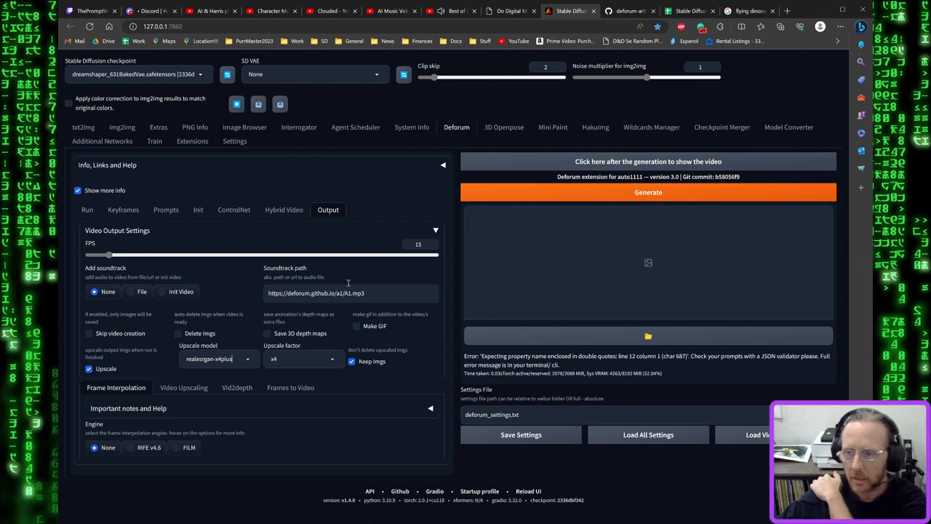
Check the run and keyframe settings, and start generating the Deforum animation
{"action": "left_click", "coordinate": [87, 209]}
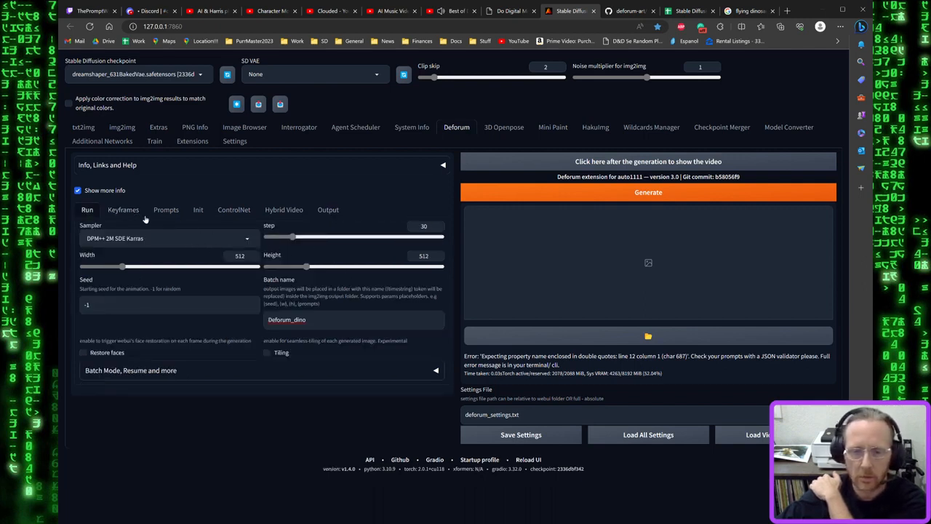
{"action": "left_click", "coordinate": [125, 212]}
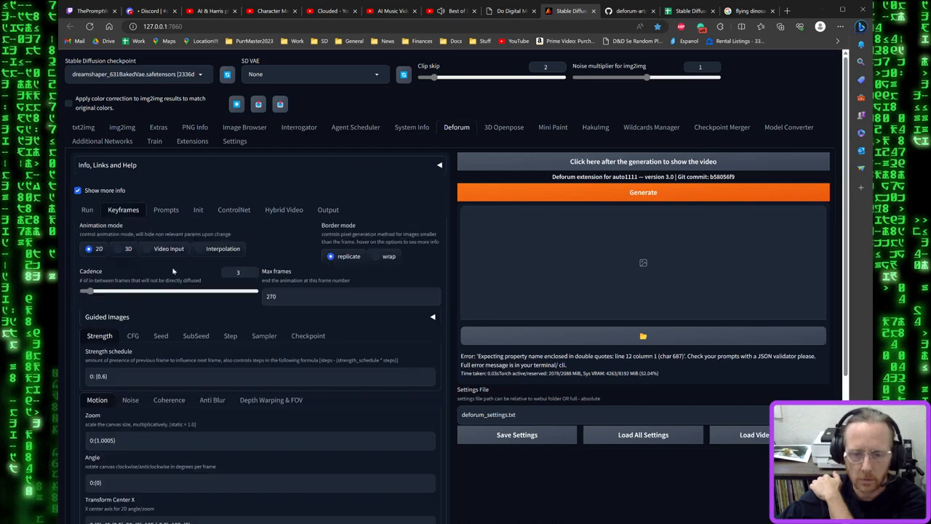
{"action": "scroll", "coordinate": [152, 335], "scroll_direction": "down", "scroll_amount": 2}
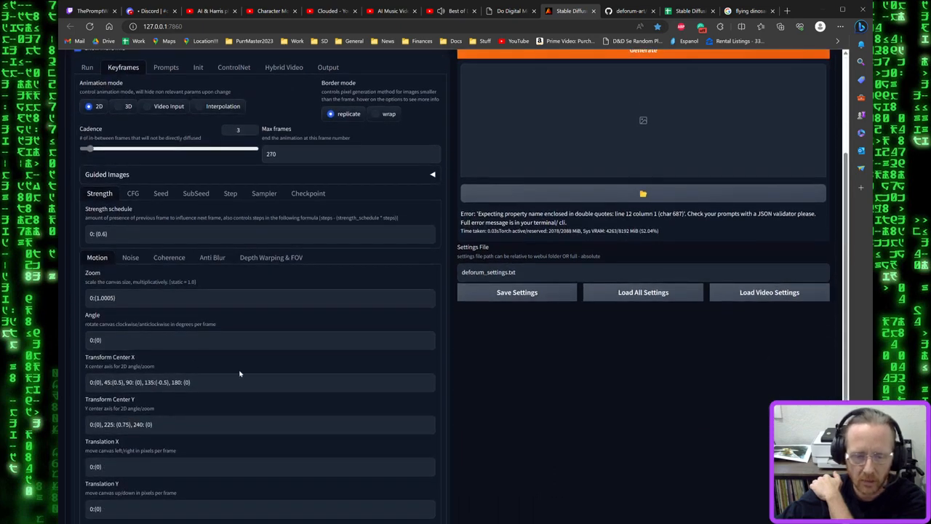
{"action": "scroll", "coordinate": [291, 396], "scroll_direction": "up", "scroll_amount": 2}
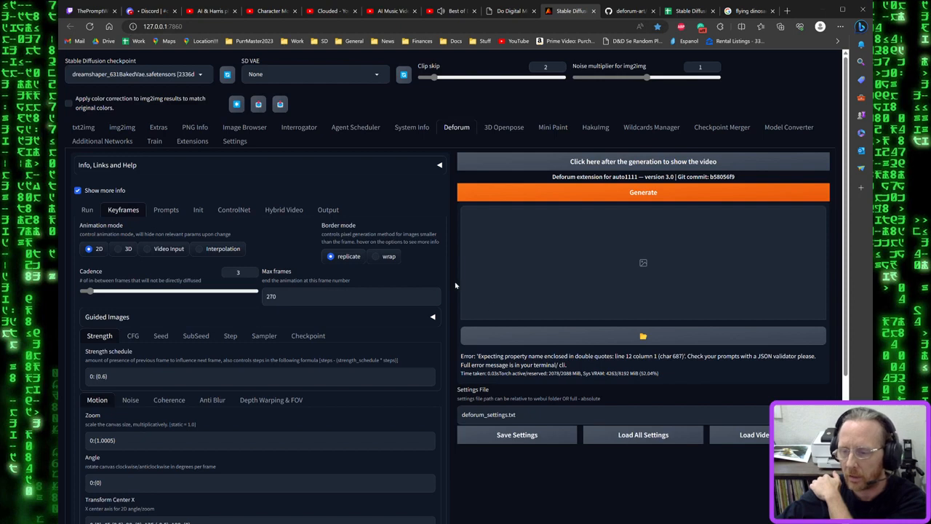
{"action": "left_click", "coordinate": [498, 194]}
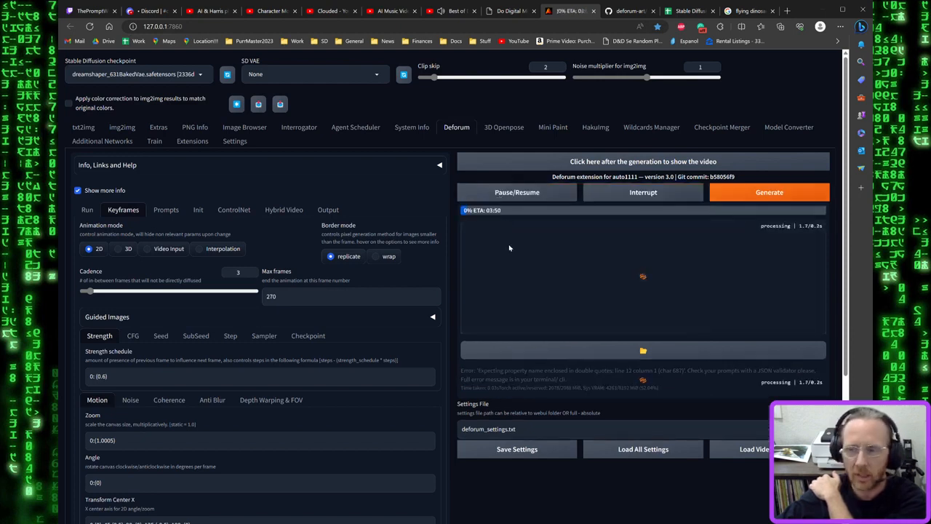
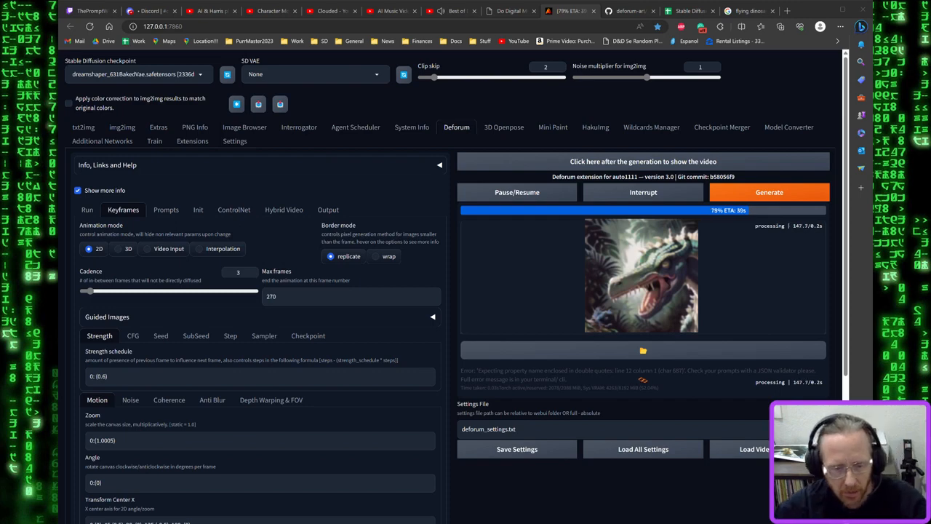
Extend the strength schedule after frame 0 with the keyframes 45: (0.3), 48: (0.6)
{"action": "left_click", "coordinate": [137, 377]}
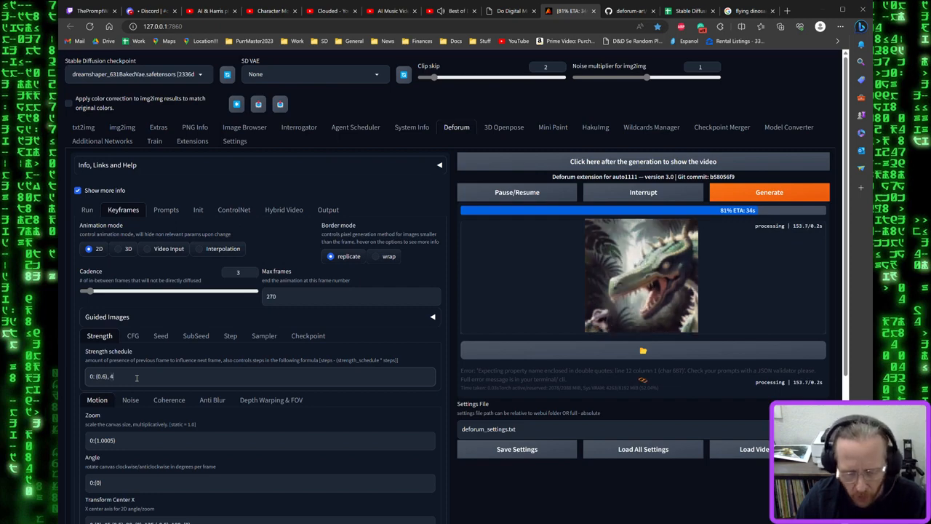
{"action": "type", "text": "5: "}
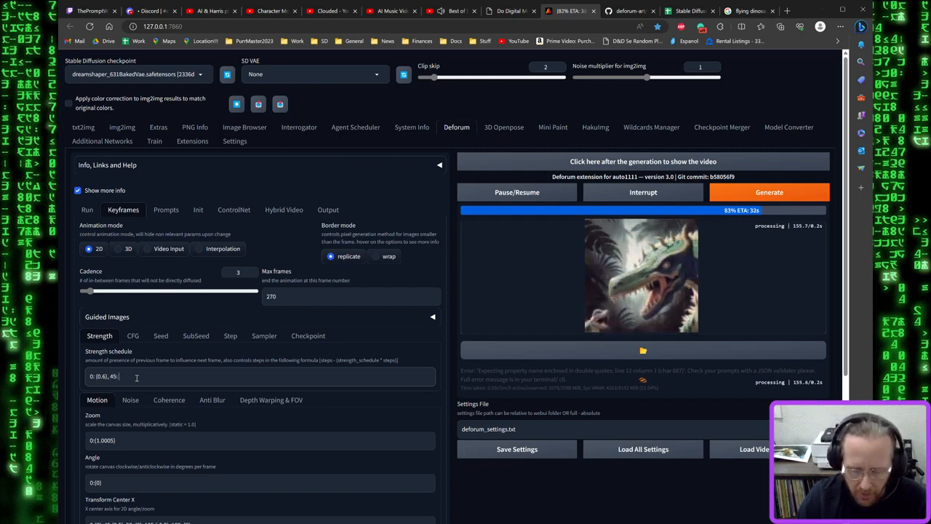
{"action": "type", "text": "(0.3)"}
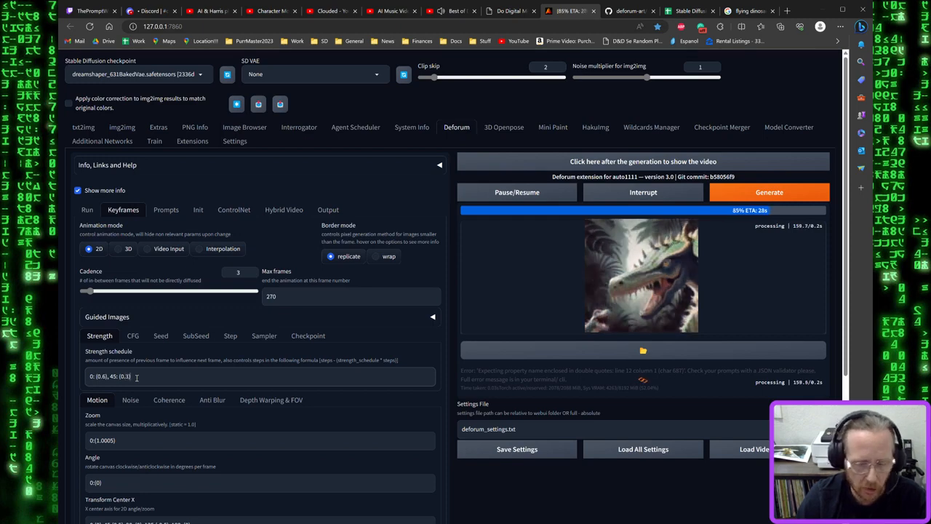
{"action": "type", "text": ","}
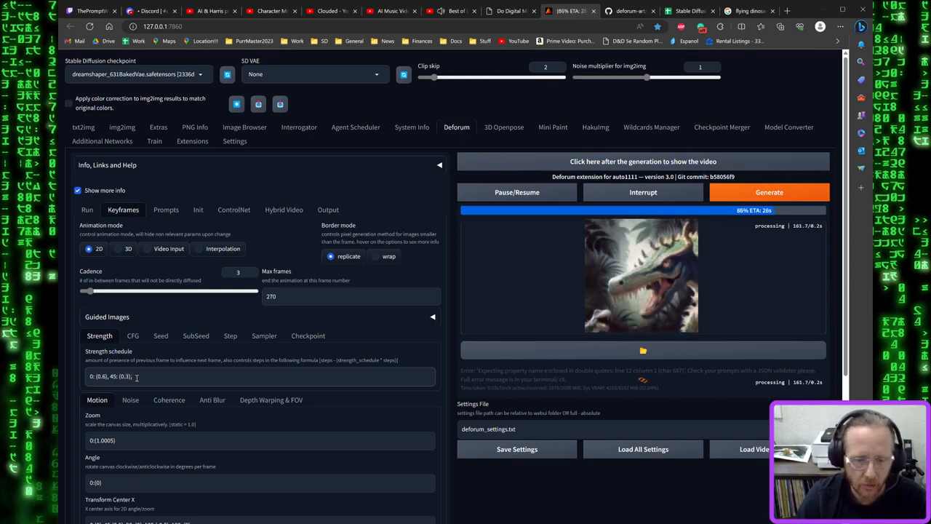
{"action": "type", "text": " 45"}
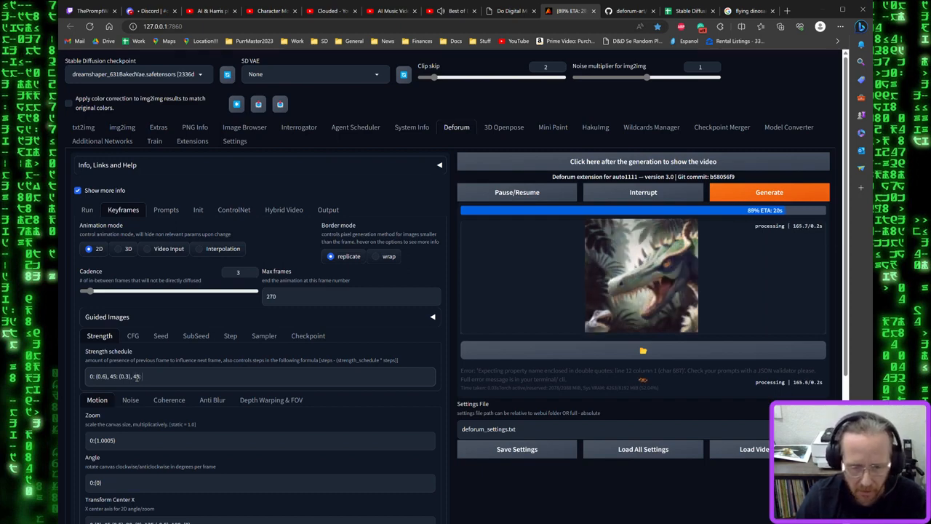
{"action": "type", "text": ": (0"}
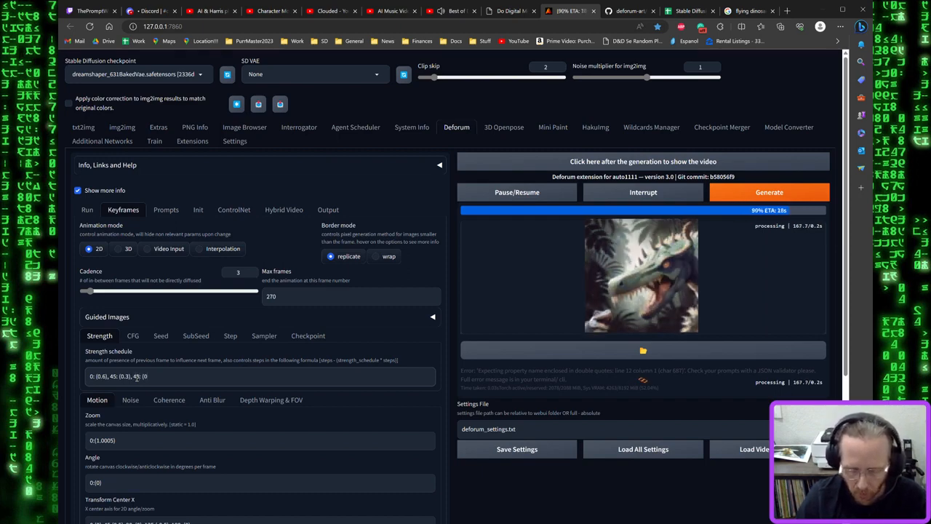
{"action": "type", "text": ".6"}
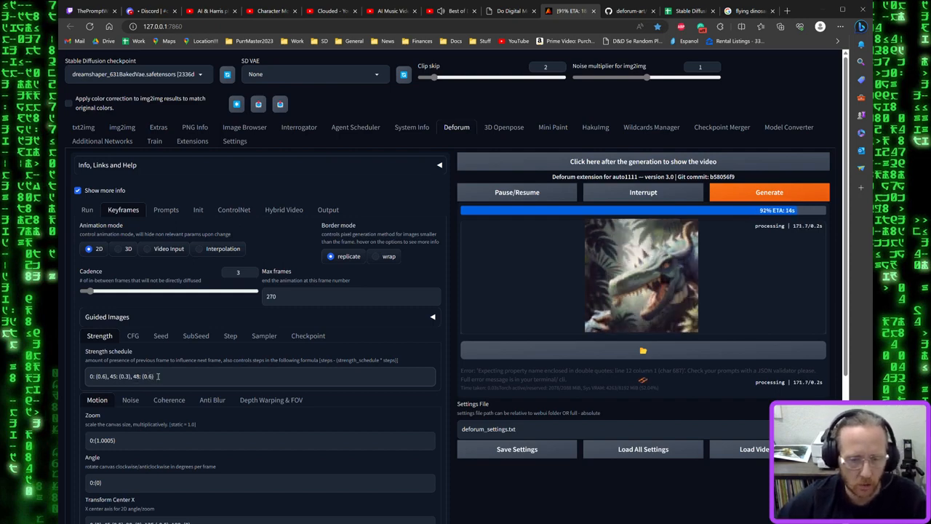
Change the frame number of the last strength schedule keyframe to 51
{"action": "left_click_drag", "start_coordinate": [158, 376], "coordinate": [110, 376]}
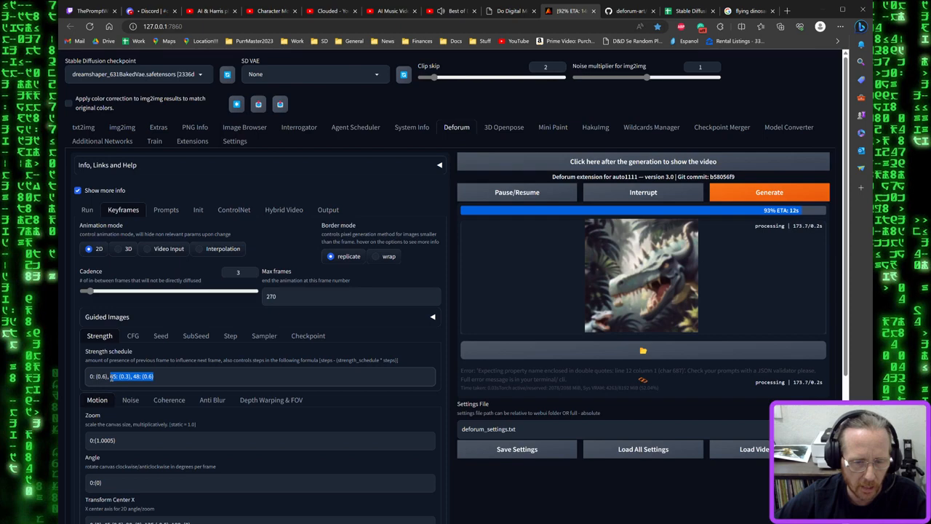
{"action": "double_click", "coordinate": [136, 376]}
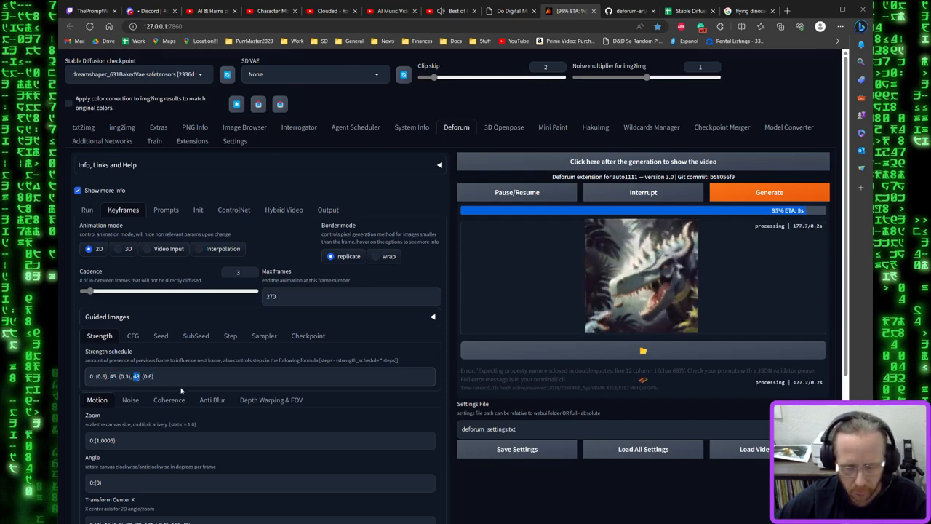
{"action": "type", "text": "51"}
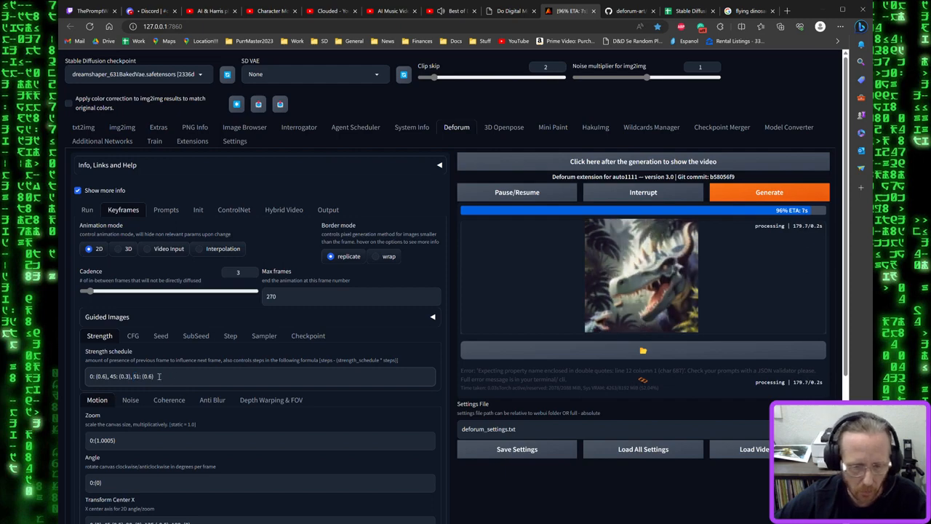
Append four comma-separated copies of the keyframe pair 45: (0.3), 51: (0.6) to the strength schedule
{"action": "left_click_drag", "start_coordinate": [158, 376], "coordinate": [110, 378]}
{"action": "key", "text": "ctrl+c"}
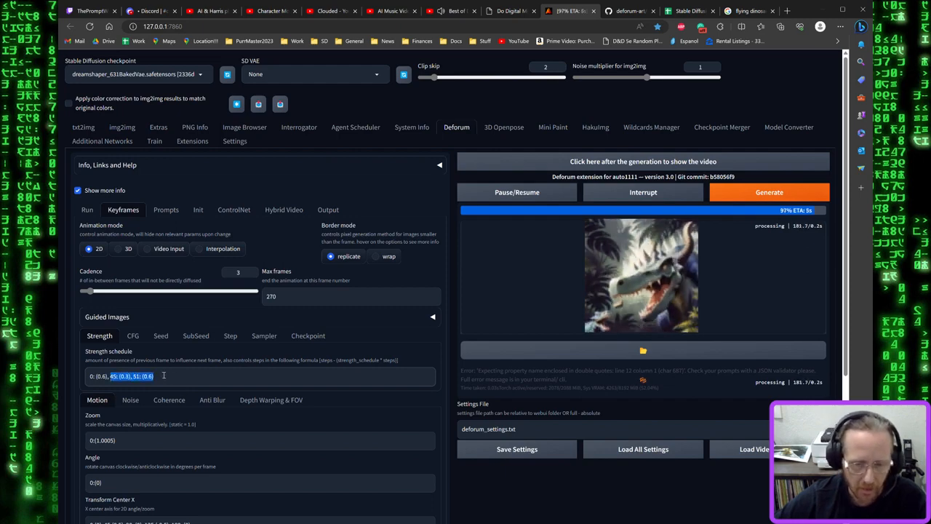
{"action": "left_click", "coordinate": [158, 377]}
{"action": "type", "text": ","}
{"action": "key", "text": "ctrl+v"}
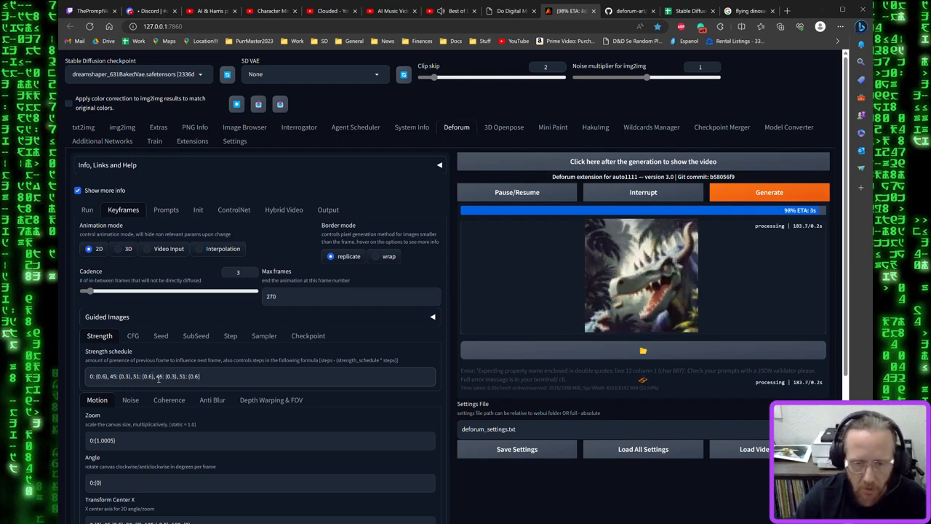
{"action": "type", "text": ","}
{"action": "key", "text": "ctrl+v"}
{"action": "type", "text": ","}
{"action": "key", "text": "ctrl+v"}
{"action": "type", "text": ","}
{"action": "key", "text": "ctrl+v"}
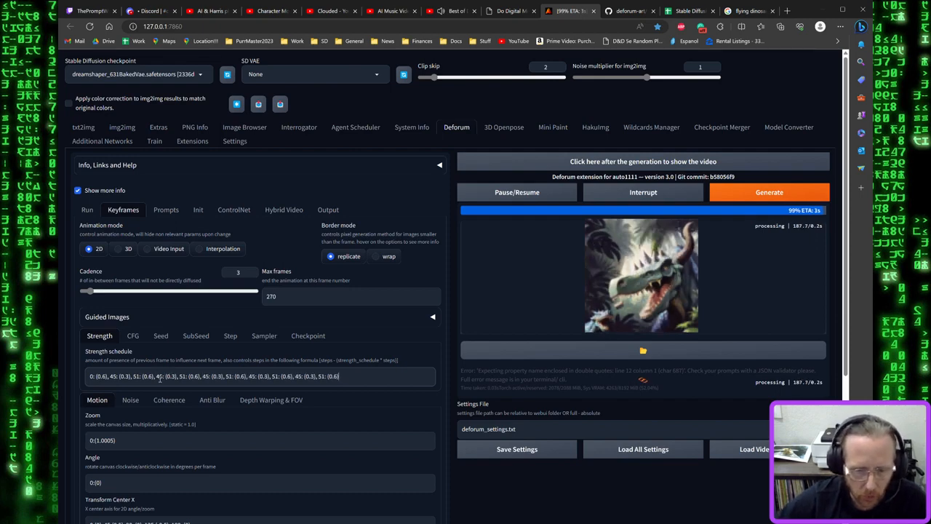
Renumber the second keyframe pair in the strength schedule to frames 90 and 96, and the third pair to 135 and 141
{"action": "double_click", "coordinate": [159, 376]}
{"action": "type", "text": "90"}
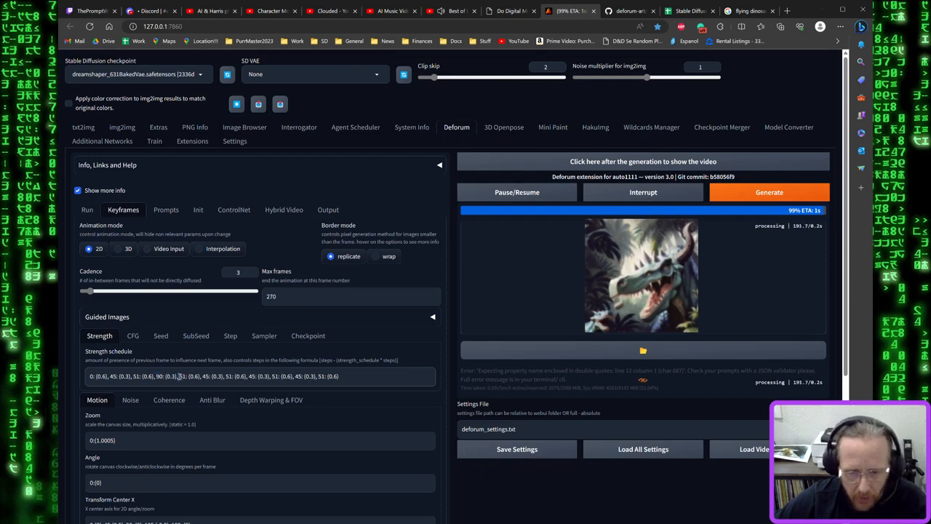
{"action": "double_click", "coordinate": [181, 376]}
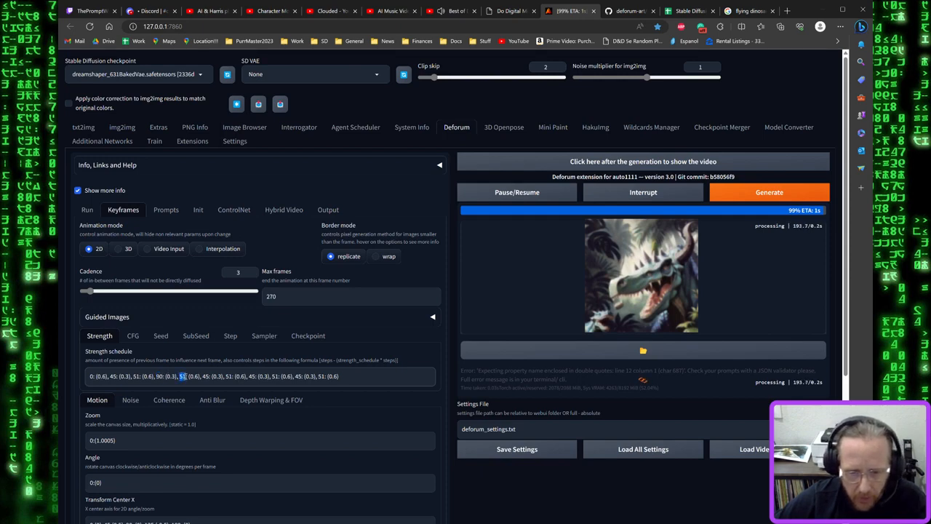
{"action": "type", "text": "90"}
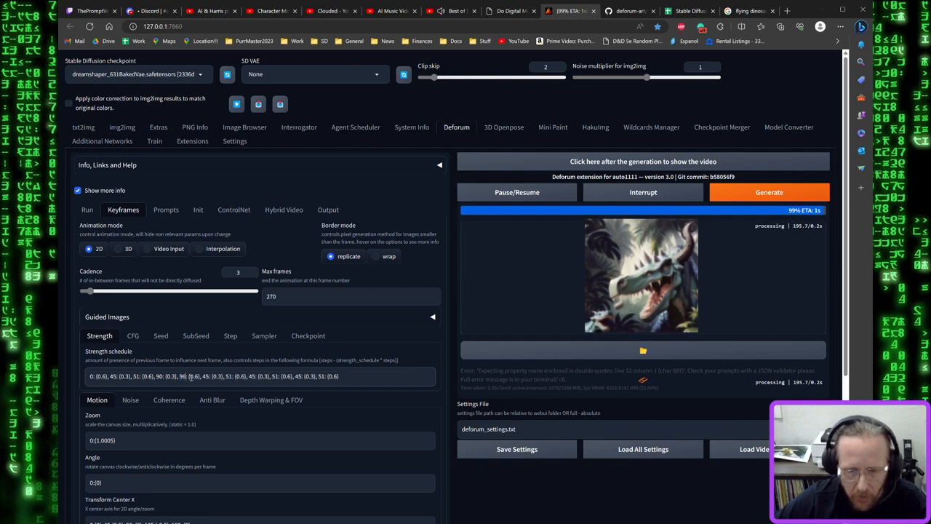
{"action": "double_click", "coordinate": [206, 375]}
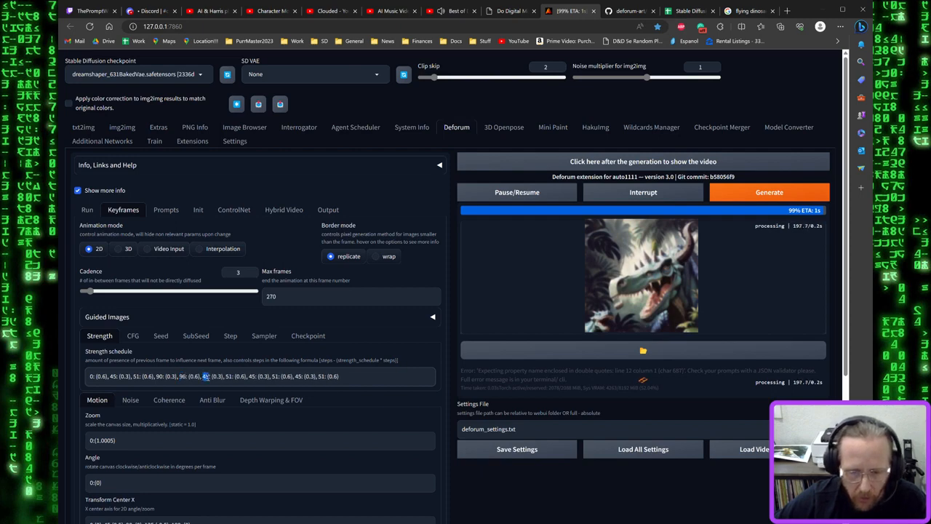
{"action": "type", "text": "135"}
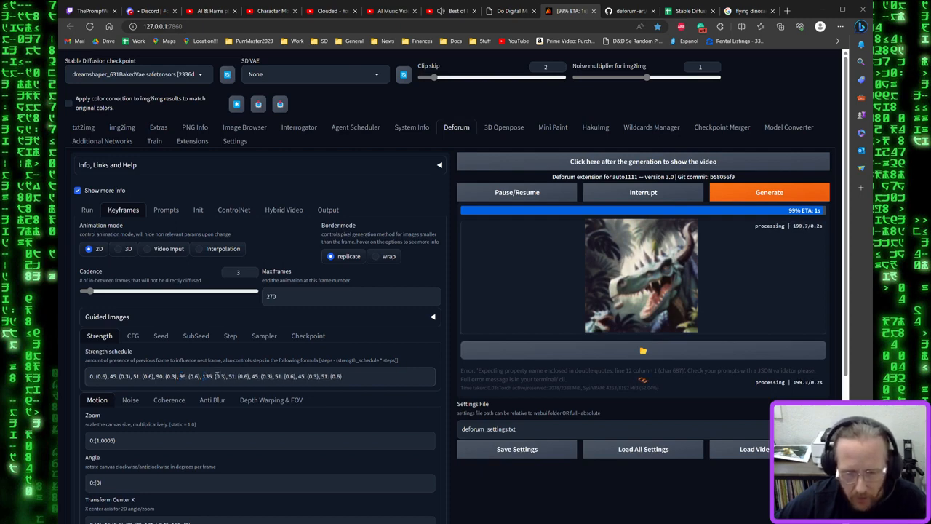
{"action": "double_click", "coordinate": [230, 376]}
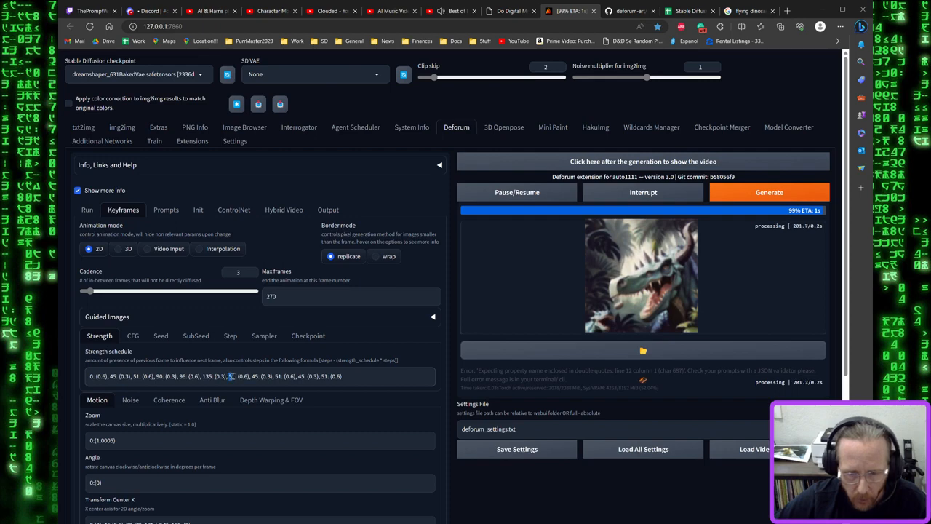
{"action": "type", "text": "141"}
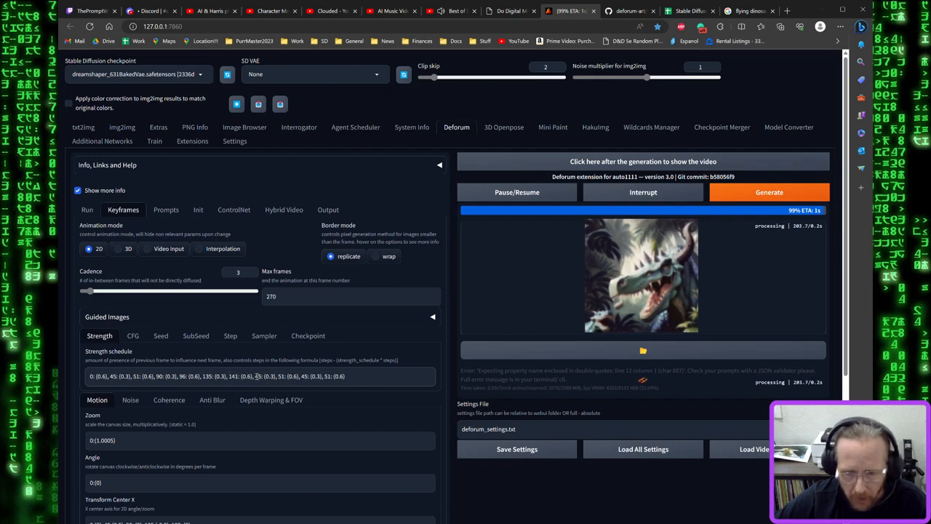
Renumber the fourth keyframe pair in the strength schedule to frames 180 and 186, and the fifth pair to 225 and 231
{"action": "double_click", "coordinate": [258, 376]}
{"action": "type", "text": "180"}
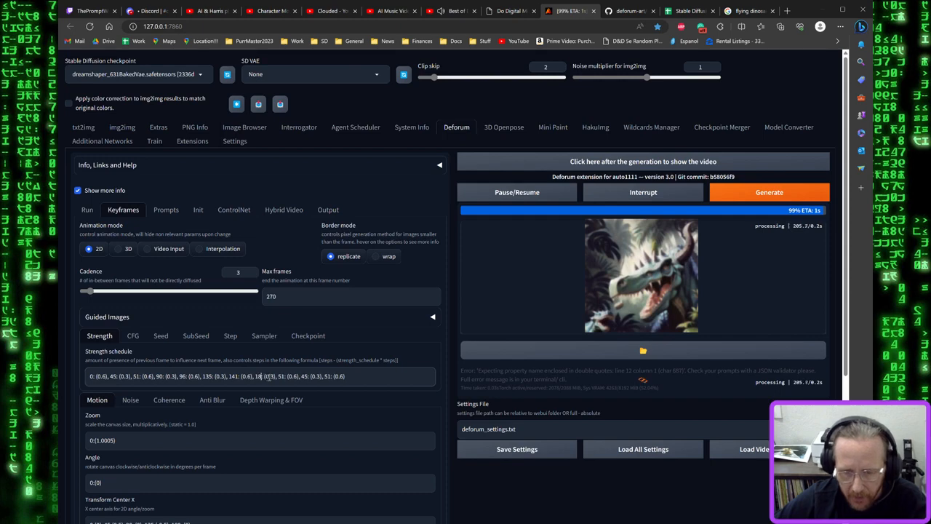
{"action": "double_click", "coordinate": [284, 376]}
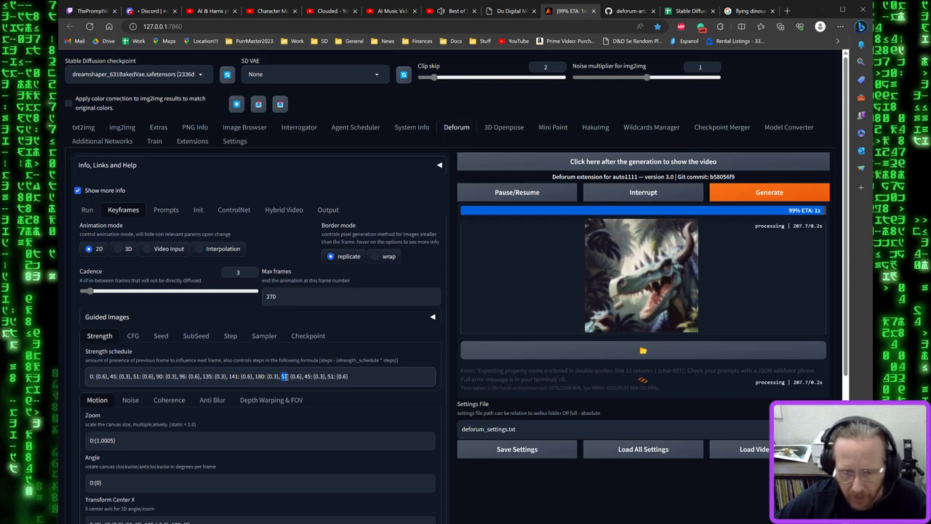
{"action": "type", "text": "18"}
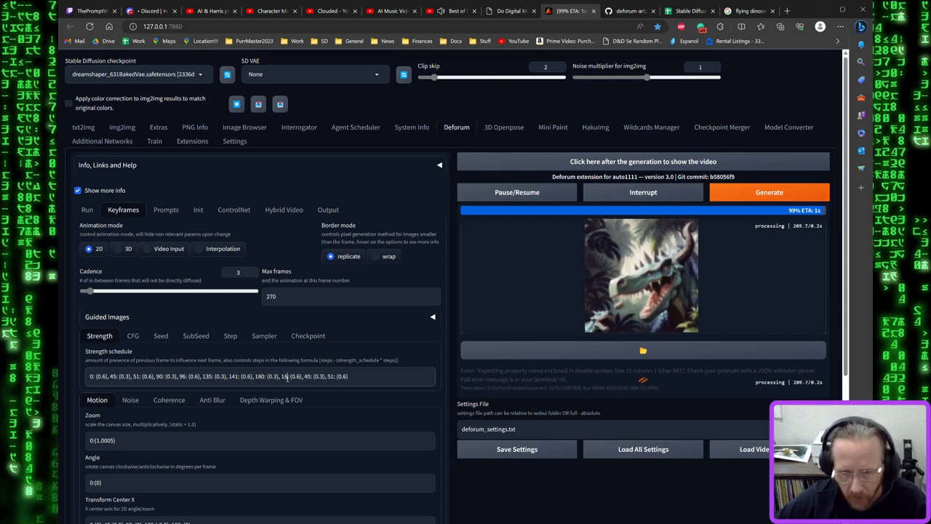
{"action": "type", "text": "6"}
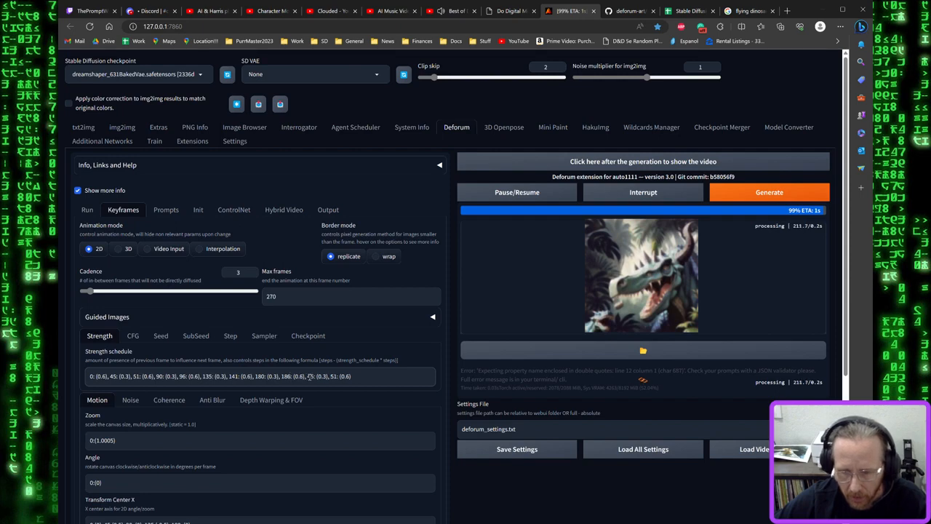
{"action": "double_click", "coordinate": [310, 376]}
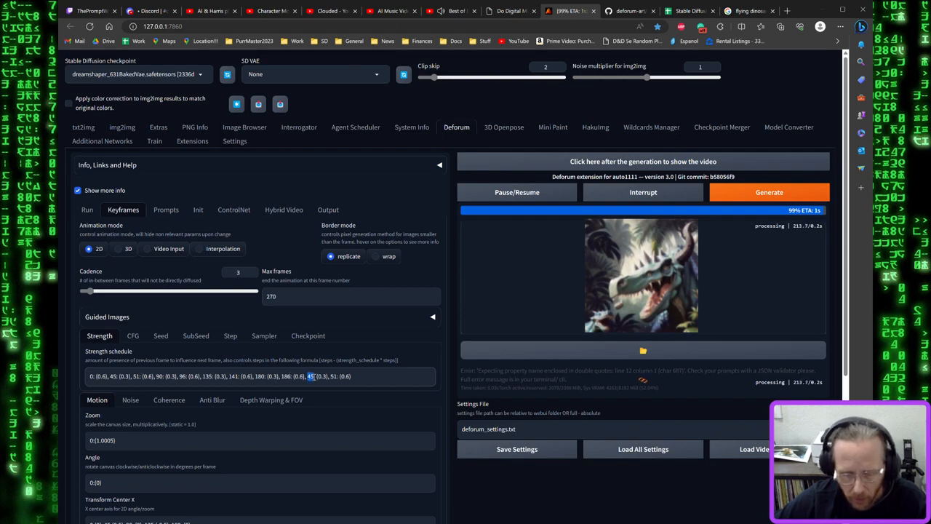
{"action": "type", "text": "2"}
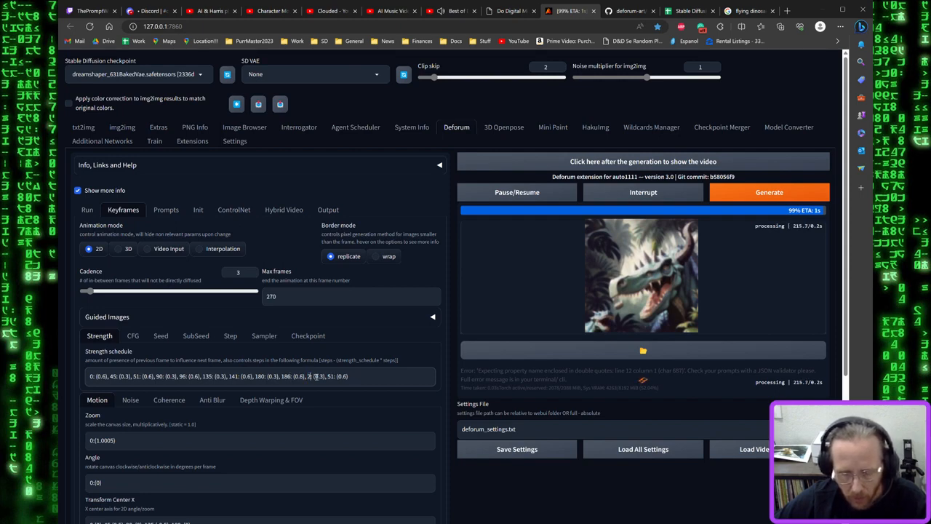
{"action": "type", "text": "25"}
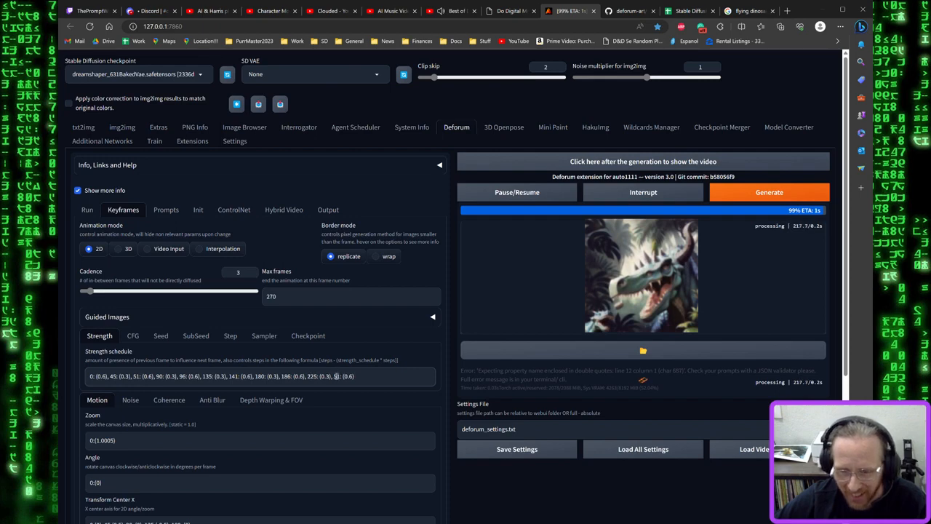
{"action": "double_click", "coordinate": [336, 376]}
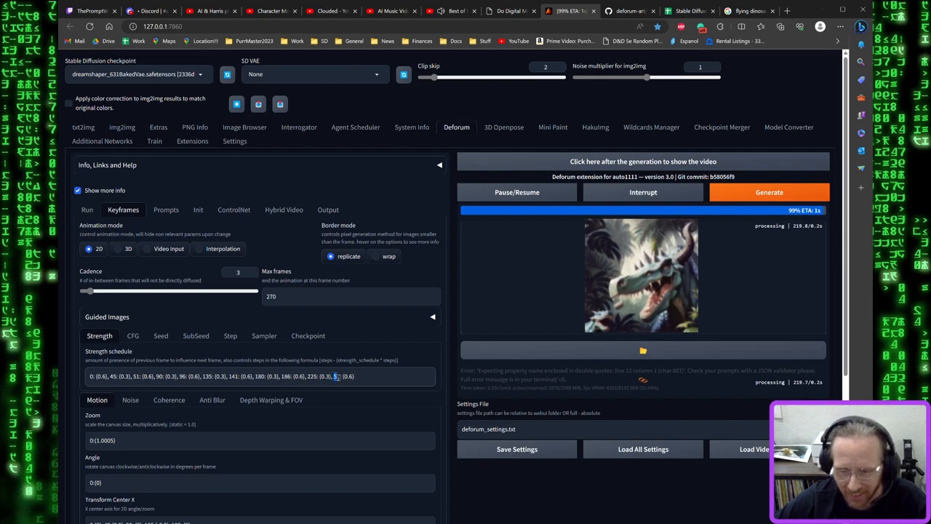
{"action": "type", "text": "231:"}
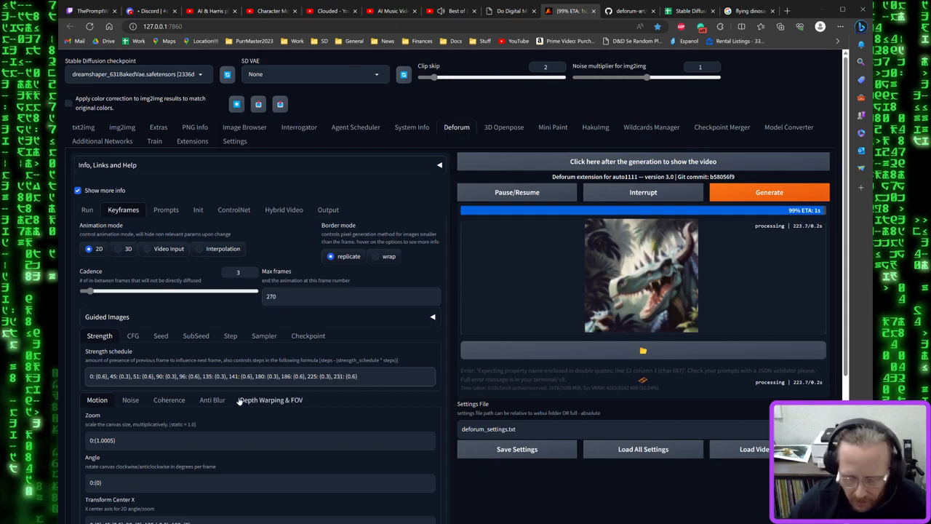
Append the keyframes 240: (0.3), 246: (0.6) to the end of the strength schedule
{"action": "type", "text": " (0.6), 240"}
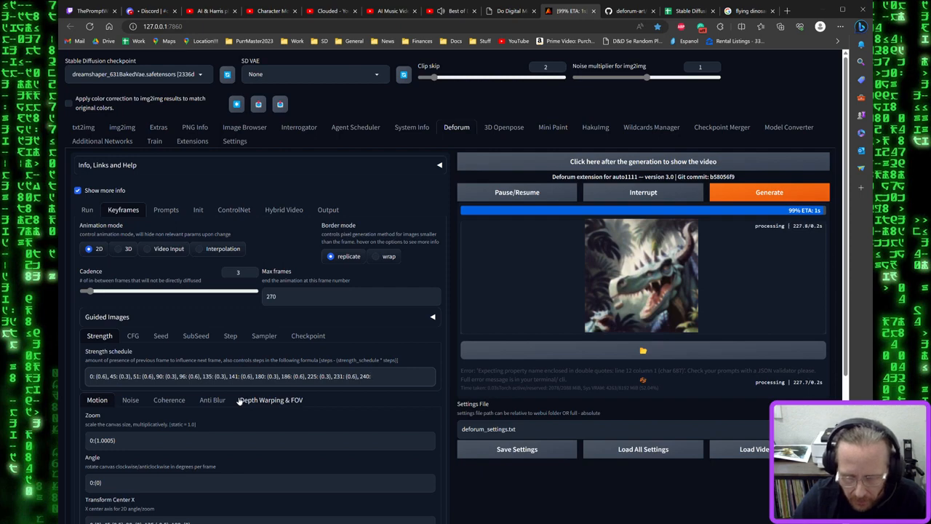
{"action": "type", "text": ": (0.3"}
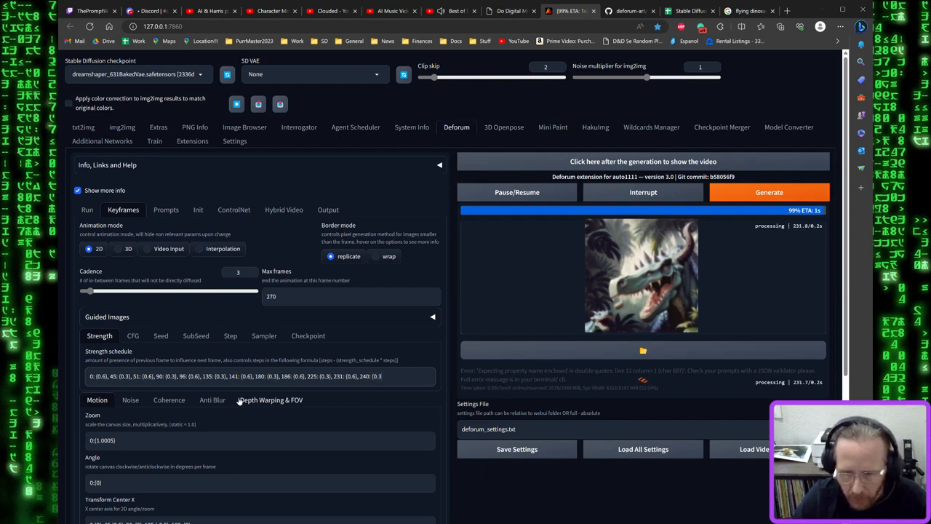
{"action": "type", "text": "),"}
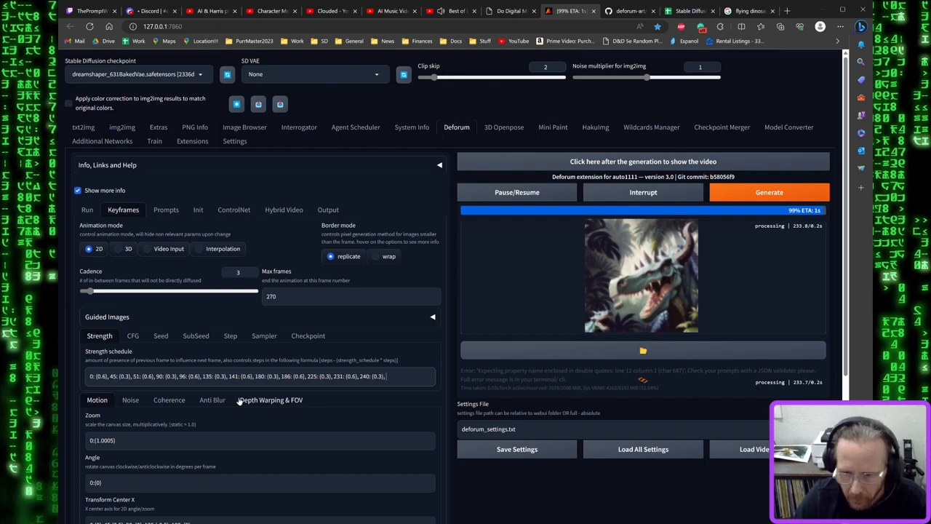
{"action": "type", "text": " 246"}
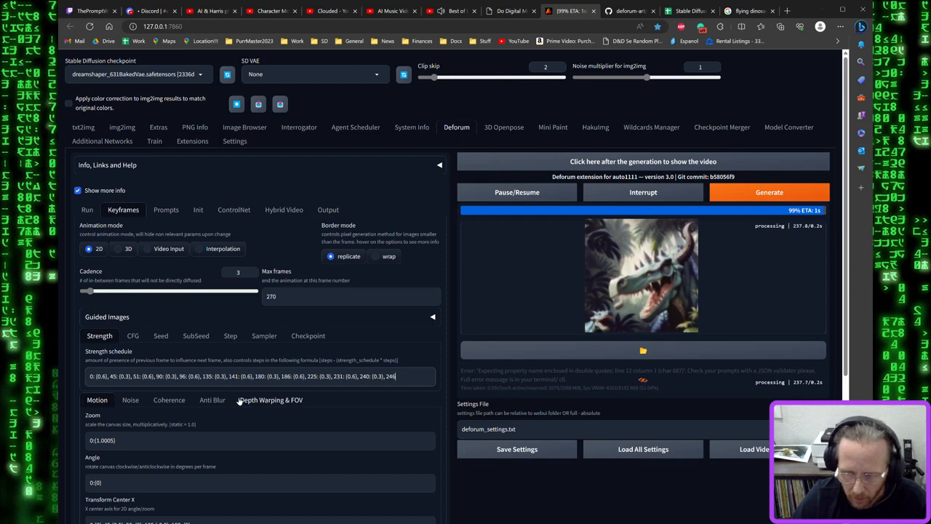
{"action": "type", "text": ": ("}
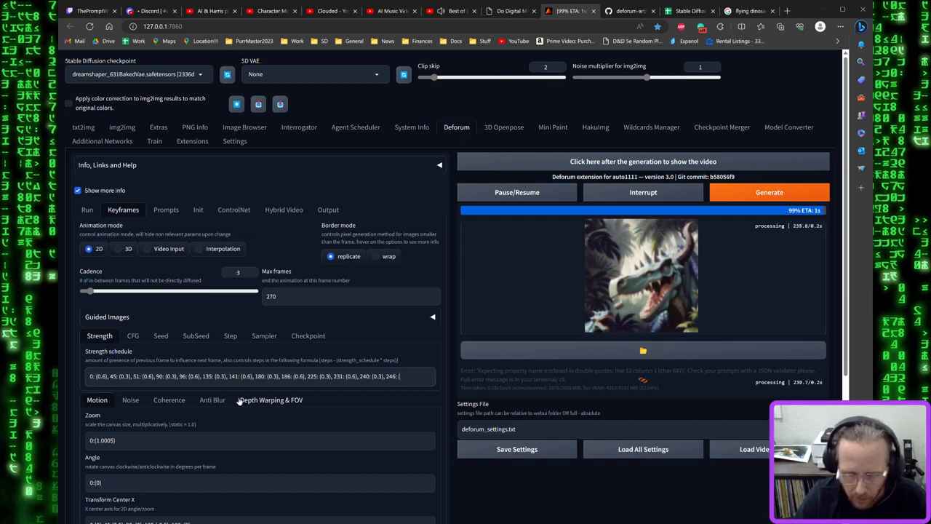
{"action": "type", "text": "0.6"}
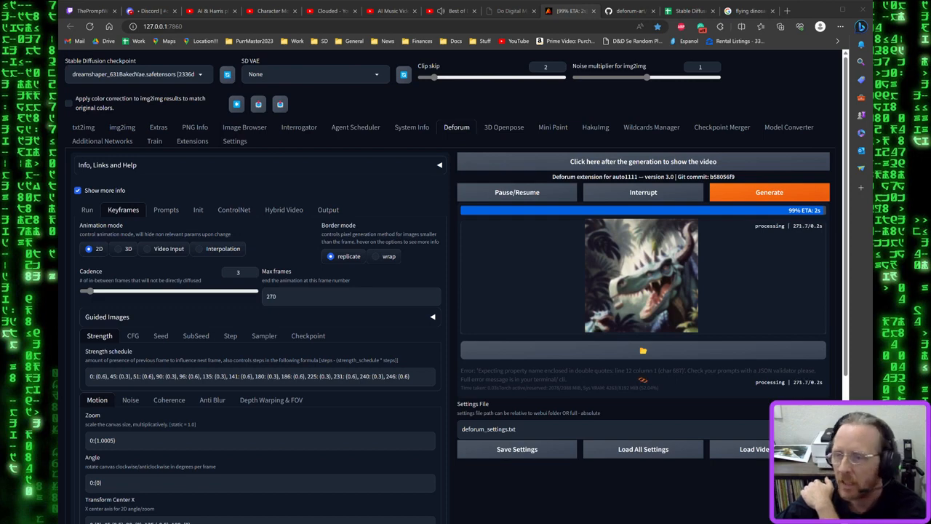
Play the generated dinosaur video to check its first transition, and close the video preview
{"action": "left_click", "coordinate": [491, 164]}
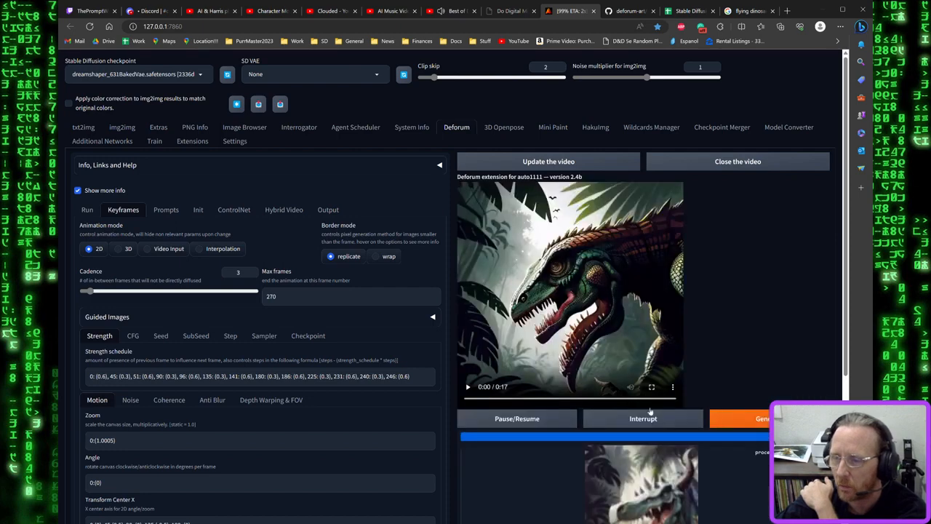
{"action": "left_click", "coordinate": [469, 387]}
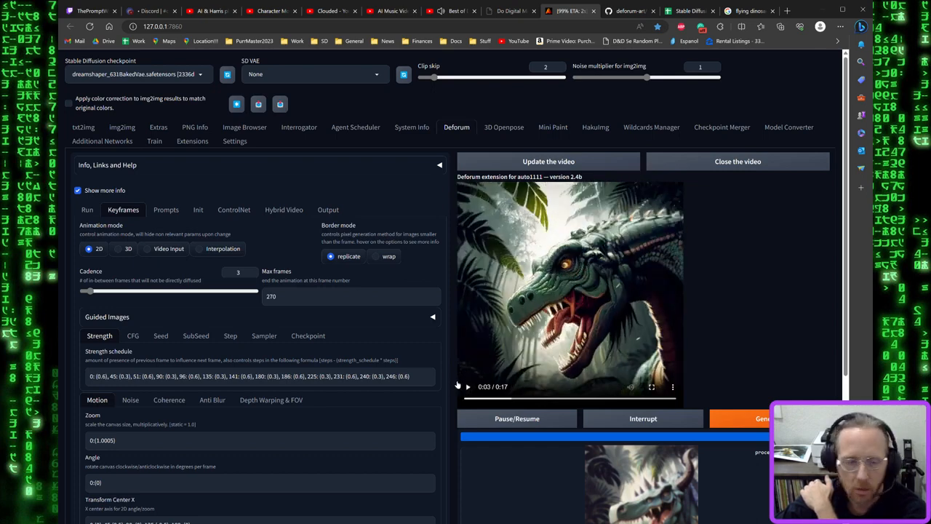
{"action": "left_click", "coordinate": [687, 166]}
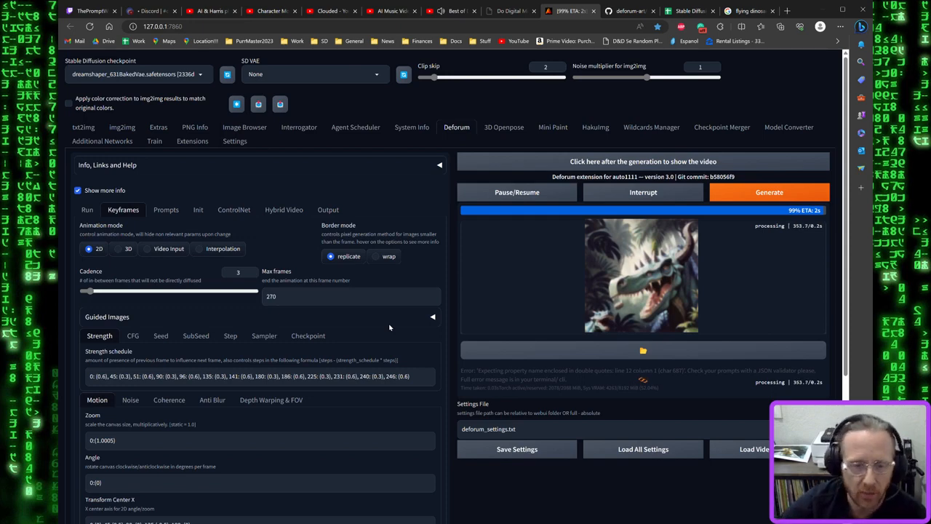
Review the frame-numbered prompts along with the run and keyframe settings
{"action": "left_click", "coordinate": [173, 213]}
{"action": "scroll", "coordinate": [153, 342], "scroll_direction": "up", "scroll_amount": 2}
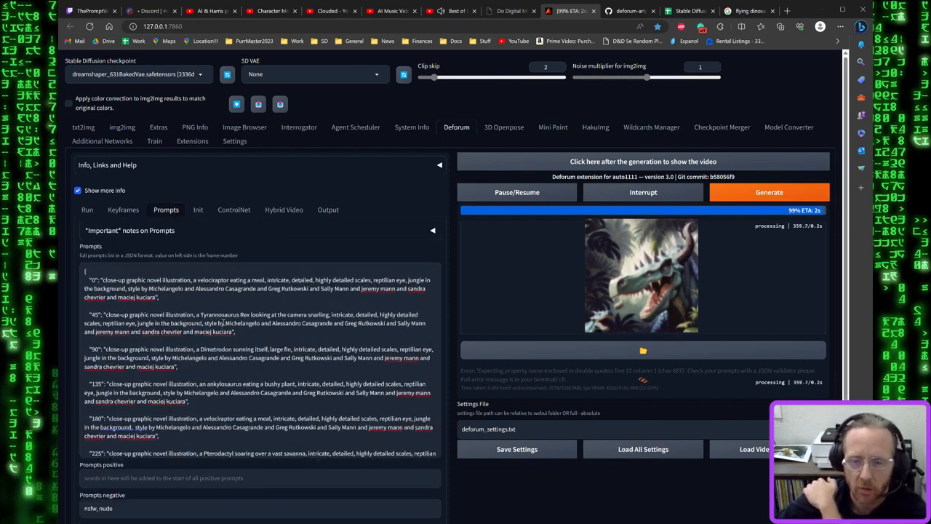
{"action": "left_click", "coordinate": [88, 210]}
{"action": "left_click", "coordinate": [121, 211]}
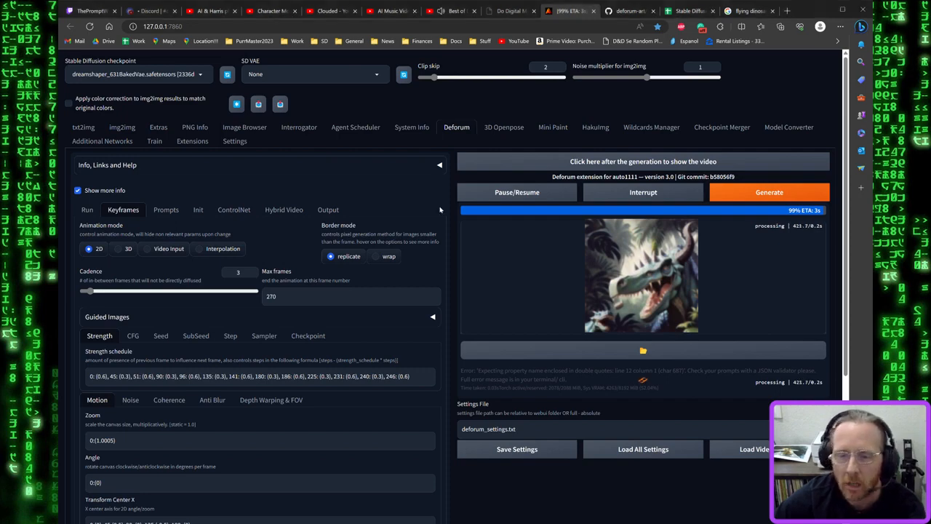
Replace "velociraptor eating a meal" in the frame 0 prompt with "bear eating honey from a tree"
{"action": "left_click", "coordinate": [167, 211]}
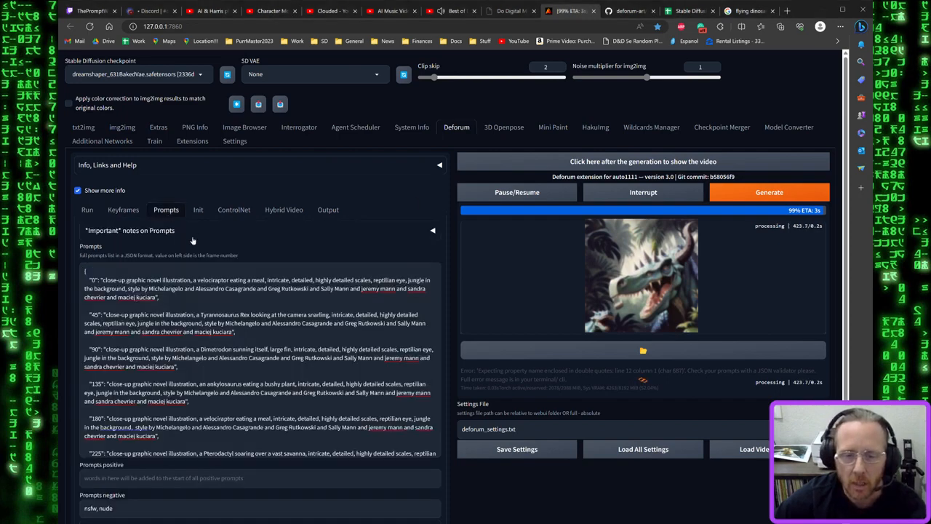
{"action": "left_click_drag", "start_coordinate": [196, 281], "coordinate": [266, 282]}
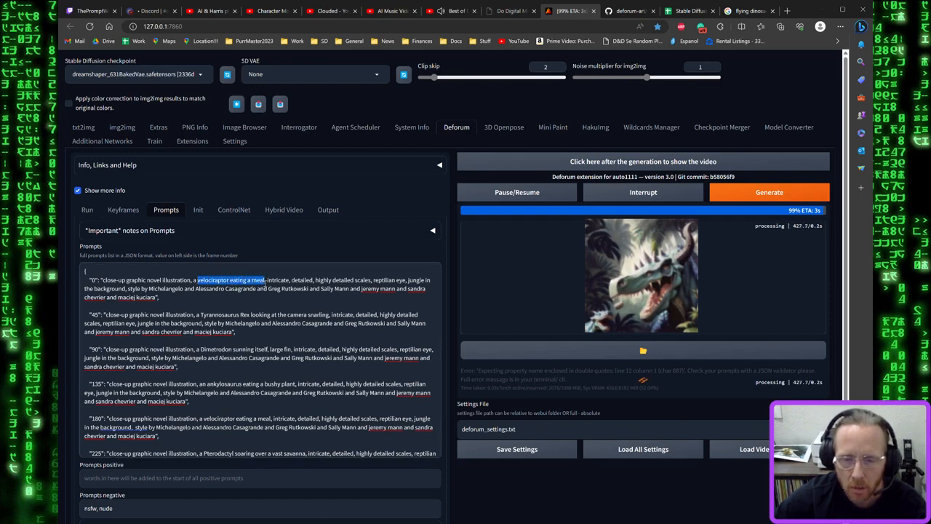
{"action": "type", "text": "bear"}
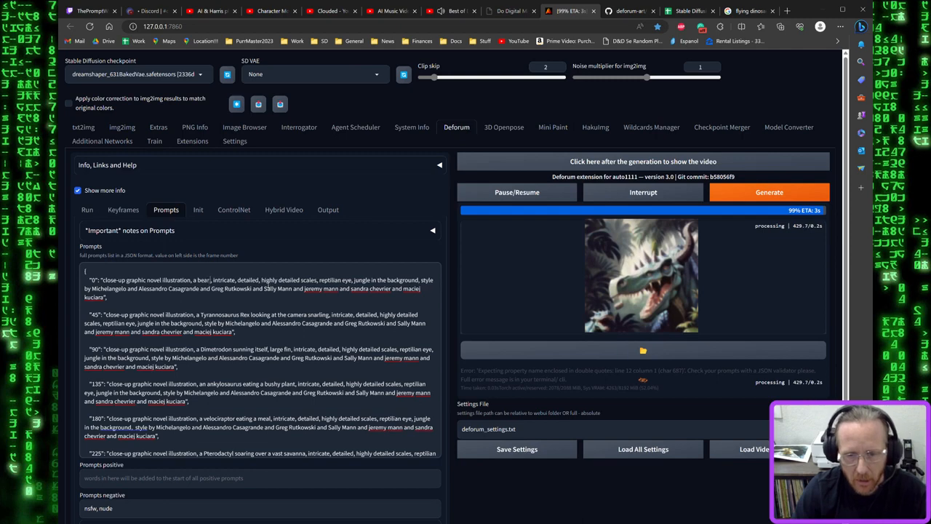
{"action": "type", "text": " eating"}
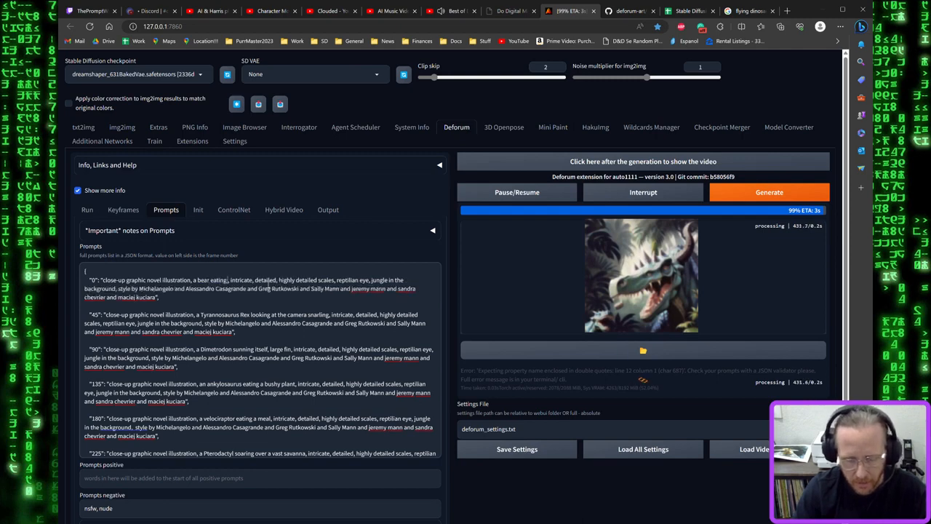
{"action": "type", "text": " honey from a tr"}
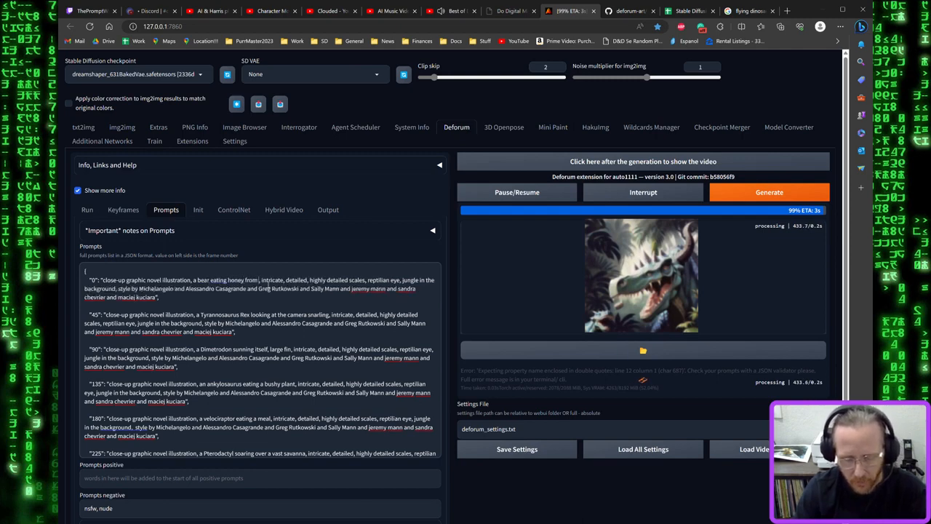
{"action": "type", "text": "ee"}
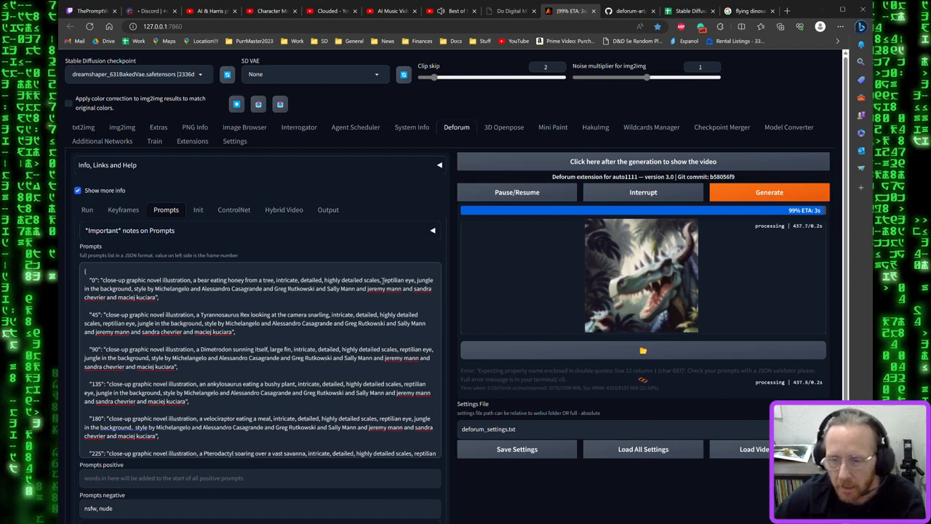
Remove "reptilian eye" from the frame 0 prompt and change its background from jungle to forest
{"action": "left_click_drag", "start_coordinate": [381, 280], "coordinate": [419, 281]}
{"action": "key", "text": "BackSpace"}
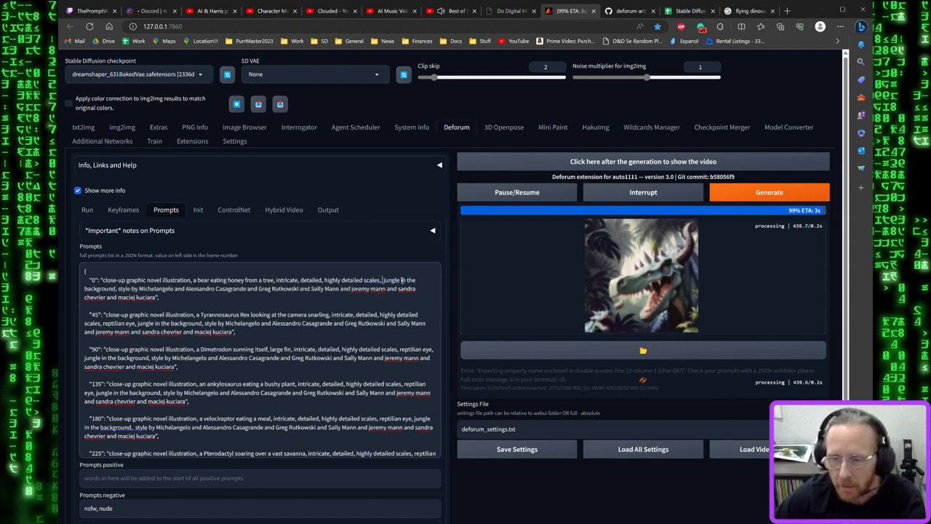
{"action": "double_click", "coordinate": [392, 280]}
{"action": "type", "text": "forest"}
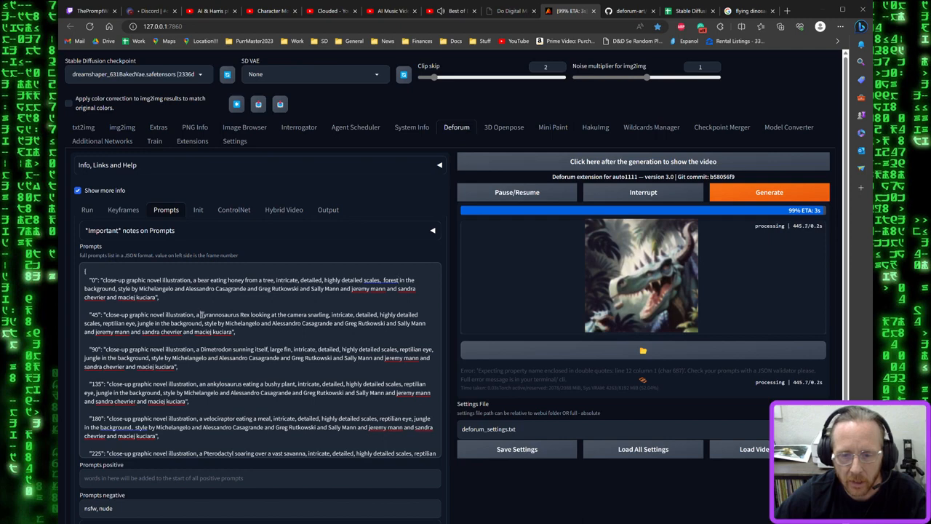
Replace "Tyrannosaurus Rex looking at the camera snarling" in the frame 45 prompt with "deer staring at the camera"
{"action": "left_click_drag", "start_coordinate": [200, 314], "coordinate": [330, 315]}
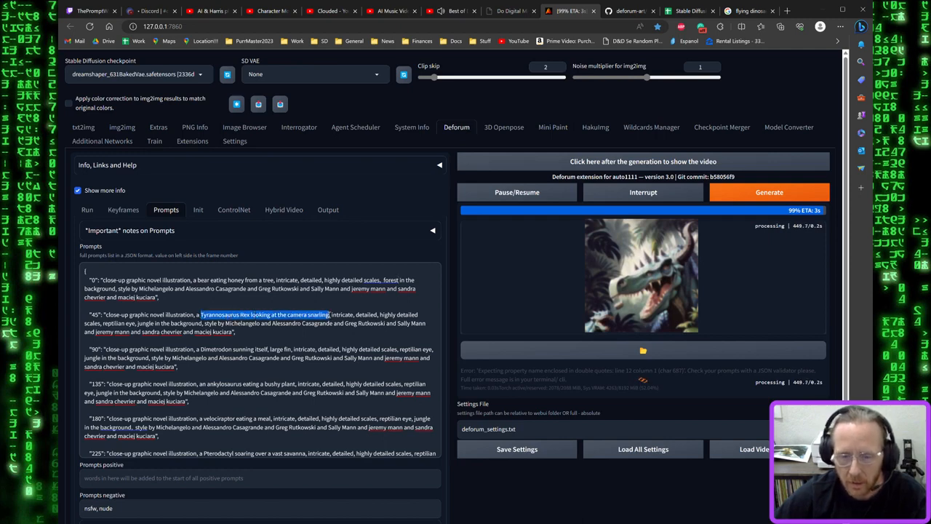
{"action": "type", "text": "deer"}
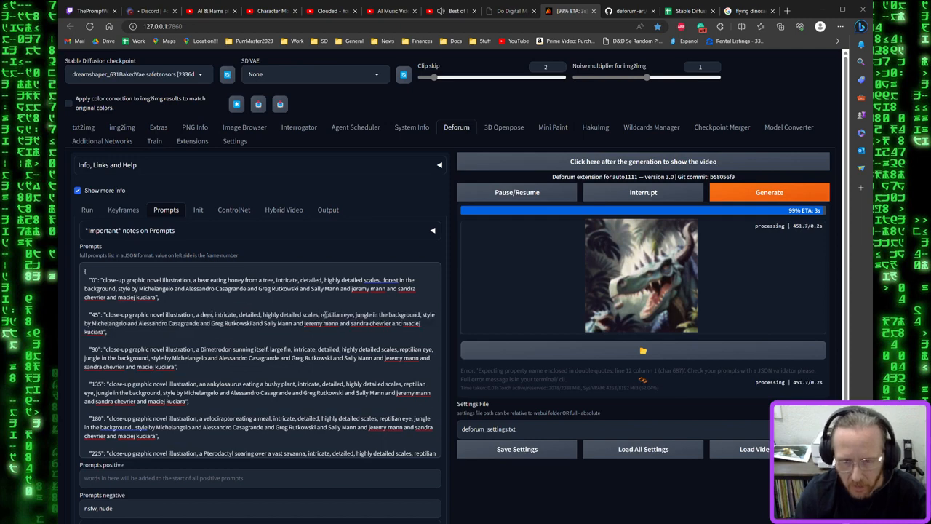
{"action": "type", "text": " starting"}
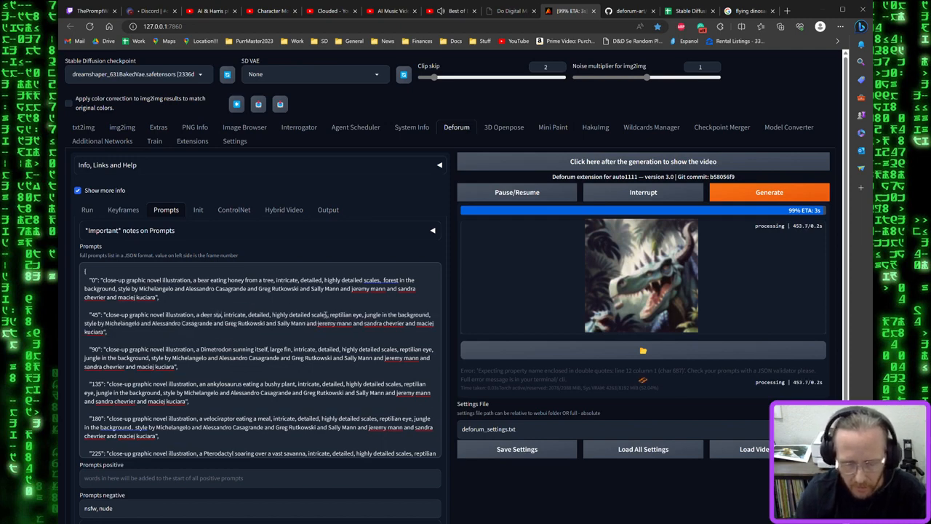
{"action": "key", "text": "BackSpace"}
{"action": "key", "text": "BackSpace"}
{"action": "key", "text": "BackSpace"}
{"action": "key", "text": "BackSpace"}
{"action": "type", "text": "ing at th"}
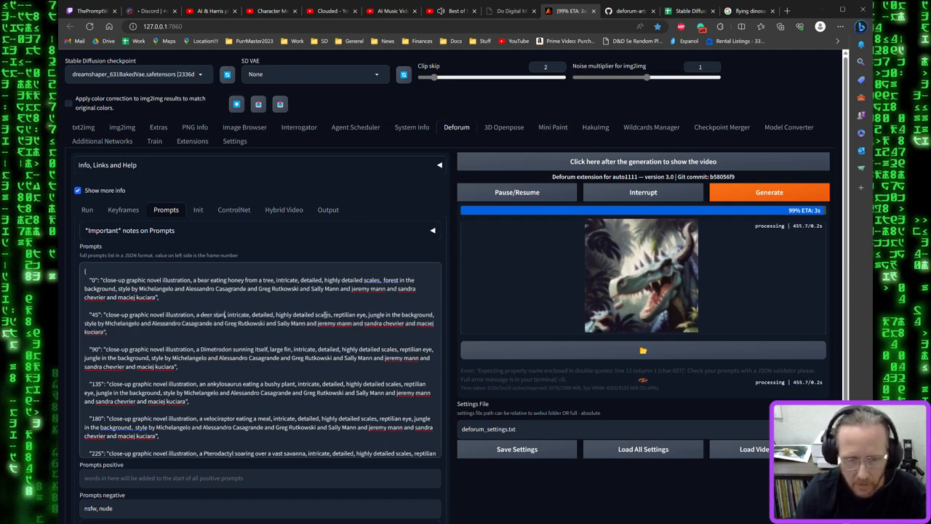
{"action": "type", "text": "e camera"}
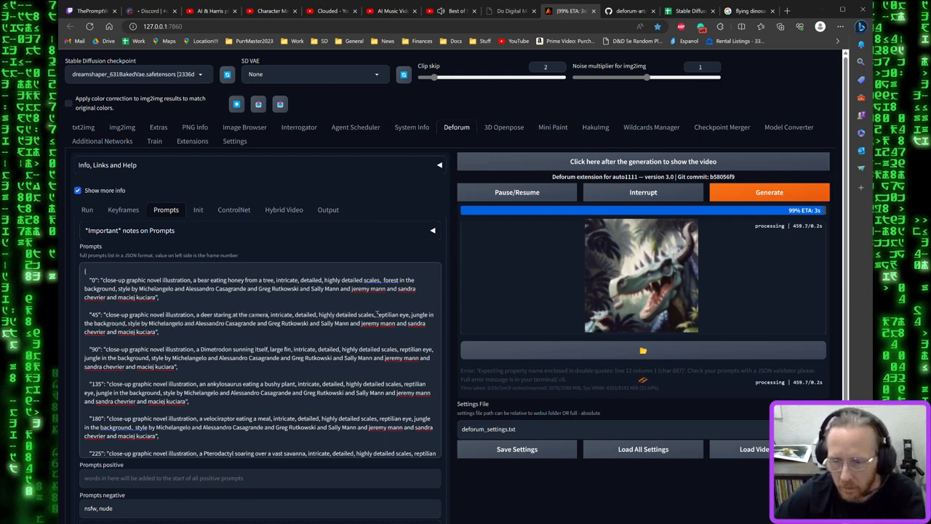
Remove "reptilian eye" from the frame 45 prompt and change its background from jungle to forest clearing
{"action": "left_click_drag", "start_coordinate": [377, 314], "coordinate": [412, 314]}
{"action": "key", "text": "BackSpace"}
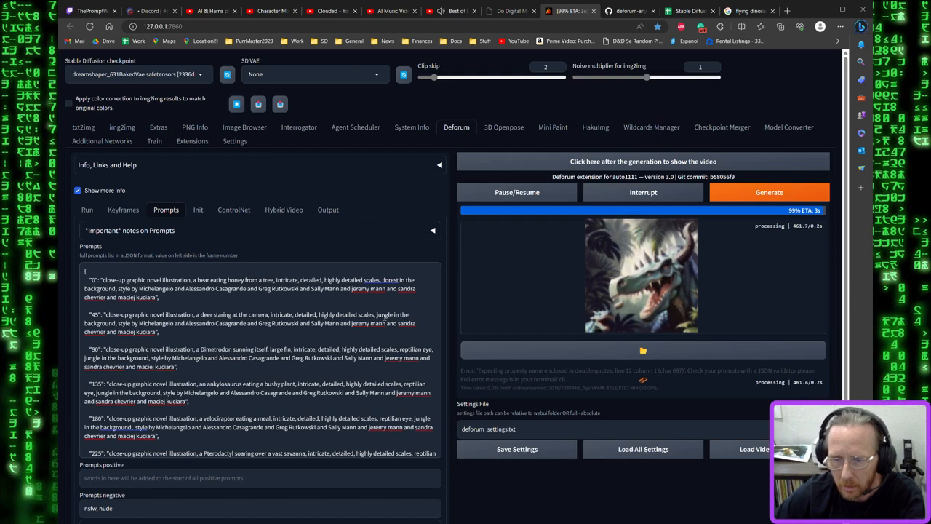
{"action": "double_click", "coordinate": [385, 315]}
{"action": "key", "text": "BackSpace"}
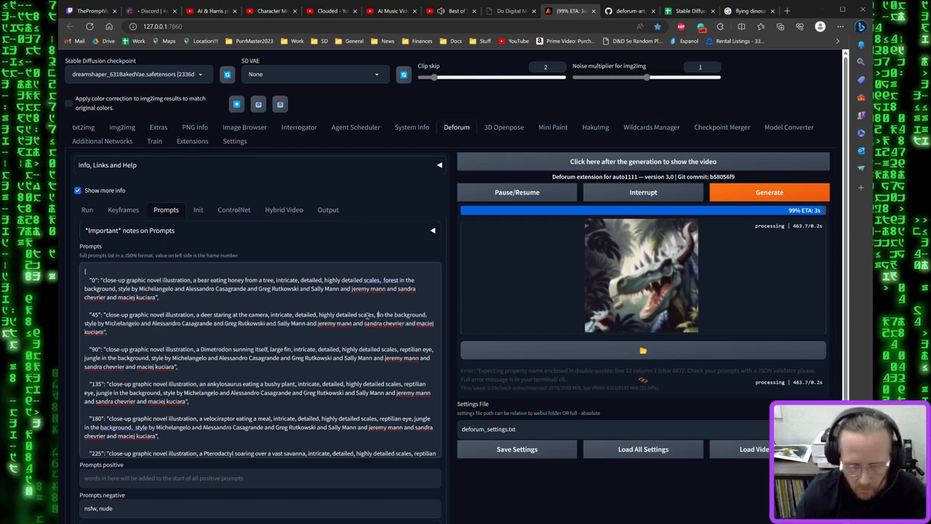
{"action": "type", "text": "fore"}
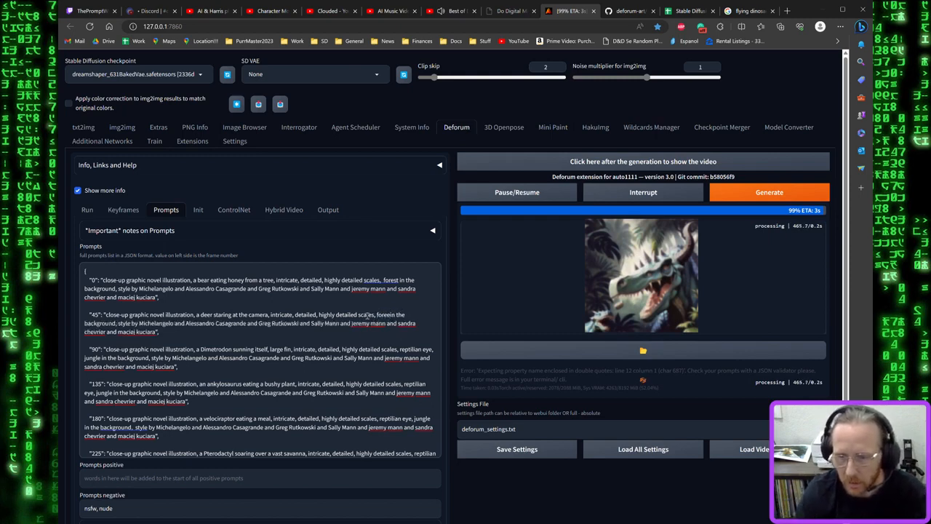
{"action": "type", "text": "st cl"}
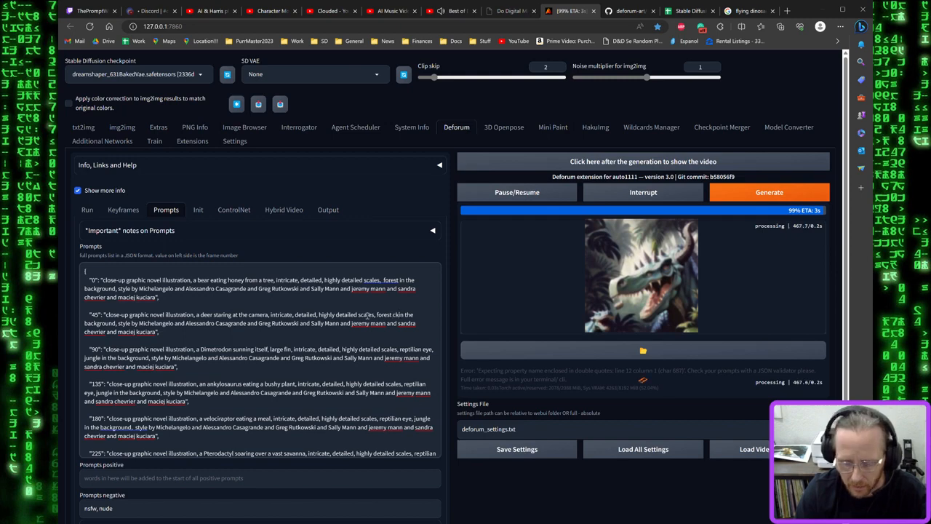
{"action": "type", "text": "earing"}
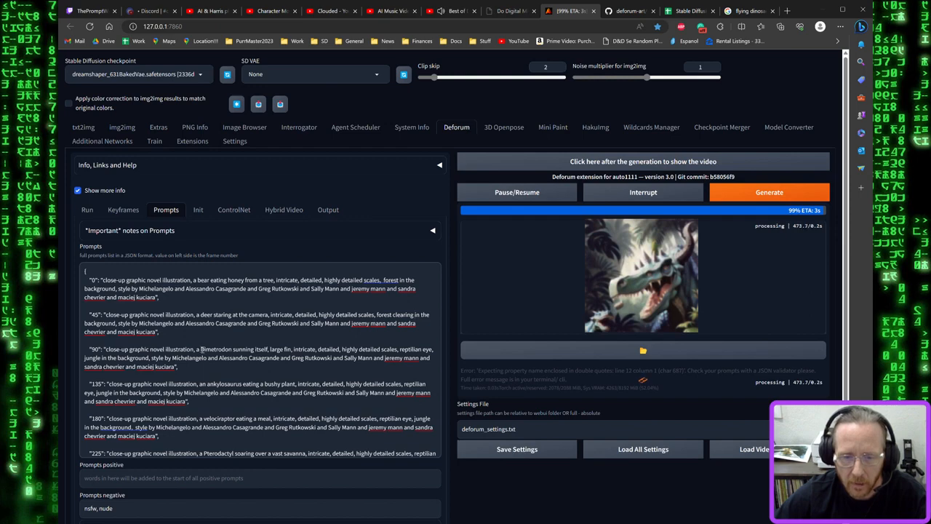
Replace the Dimetrodon description in the frame 90 prompt with "tiger stalking its prey" and change its background from jungle to savannah
{"action": "left_click_drag", "start_coordinate": [201, 349], "coordinate": [293, 349]}
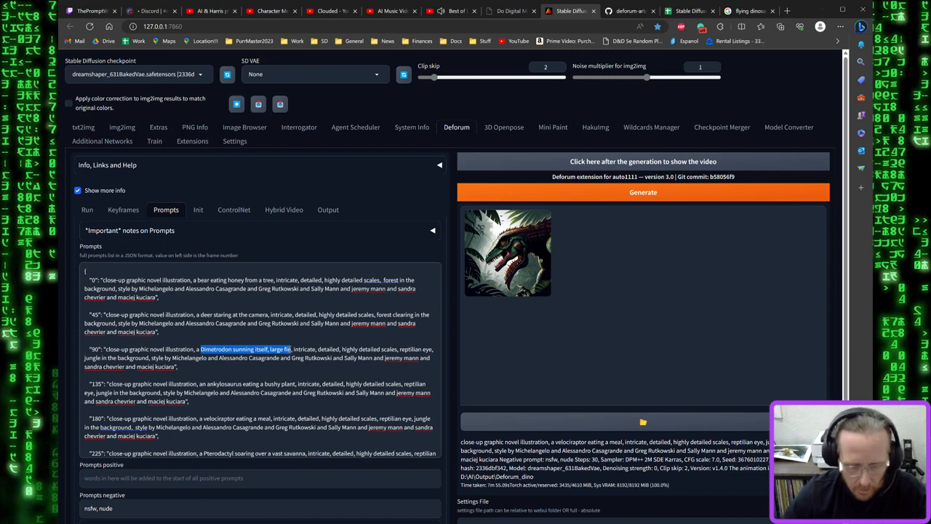
{"action": "type", "text": "tiger stalking its prey,"}
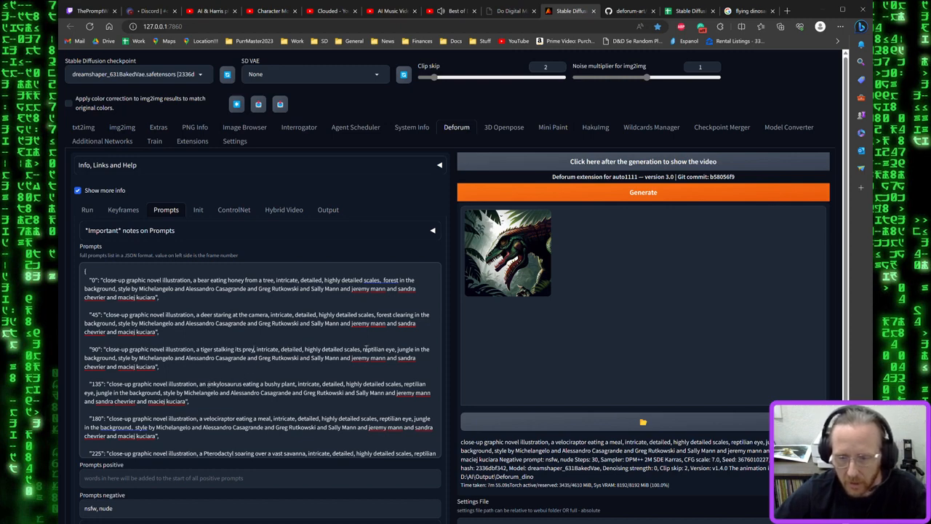
{"action": "left_click_drag", "start_coordinate": [397, 349], "coordinate": [414, 350]}
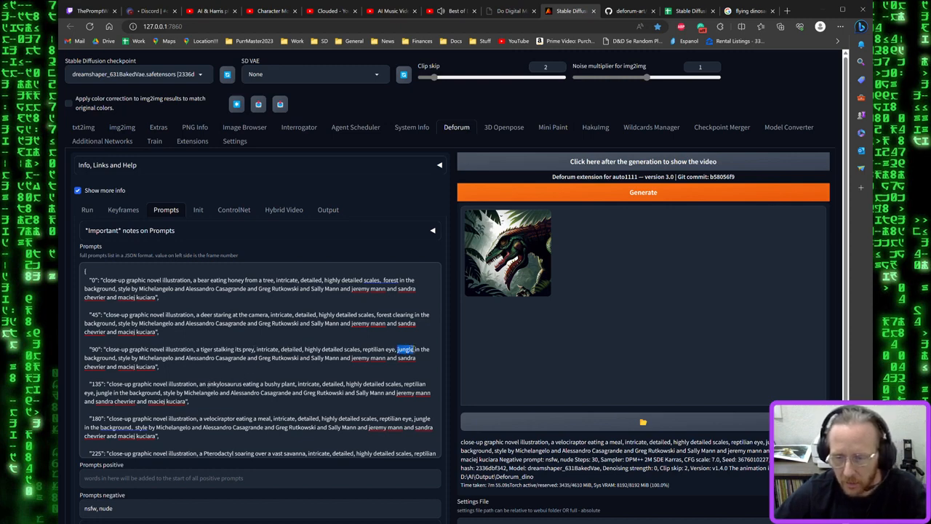
{"action": "type", "text": "savannah"}
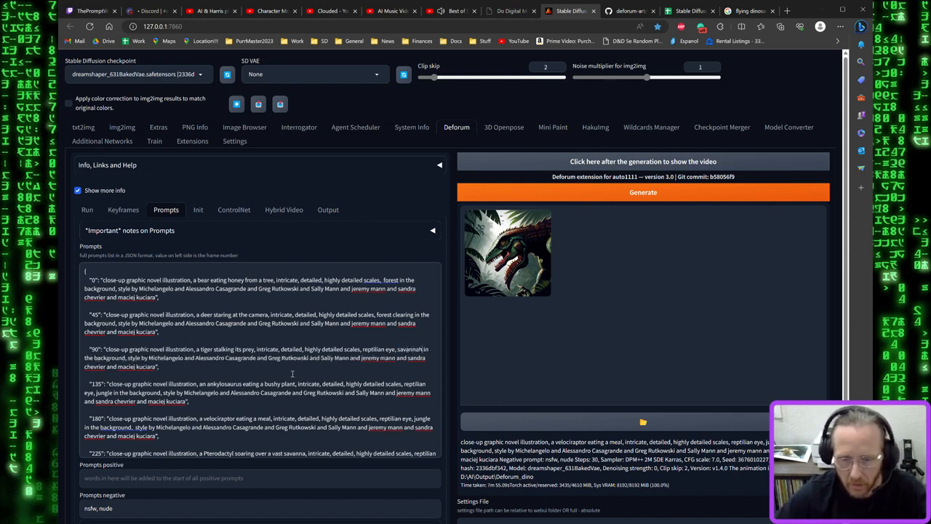
Replace "ankylosaurus eating a bushy plant" in the frame 135 prompt with "bald eagle soaring over a forest"
{"action": "left_click_drag", "start_coordinate": [208, 383], "coordinate": [297, 384]}
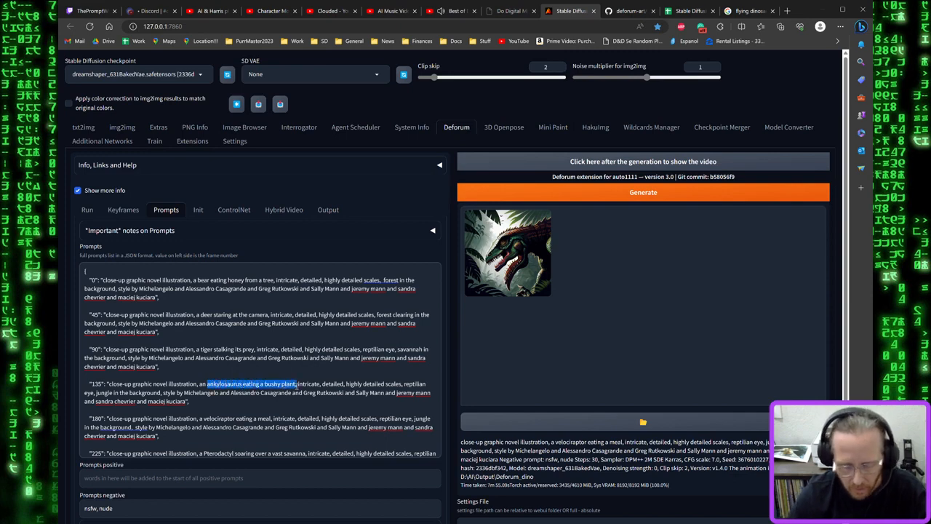
{"action": "type", "text": "bald"}
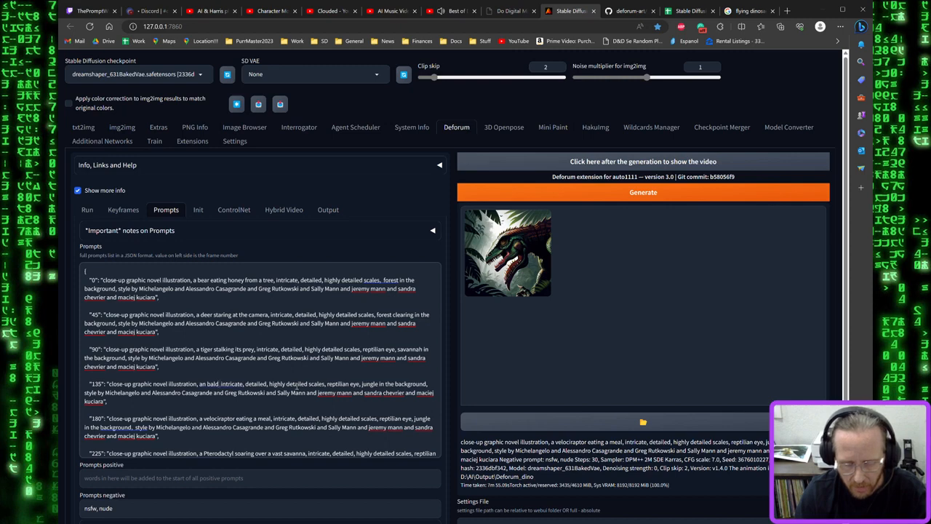
{"action": "type", "text": " eagle soar"}
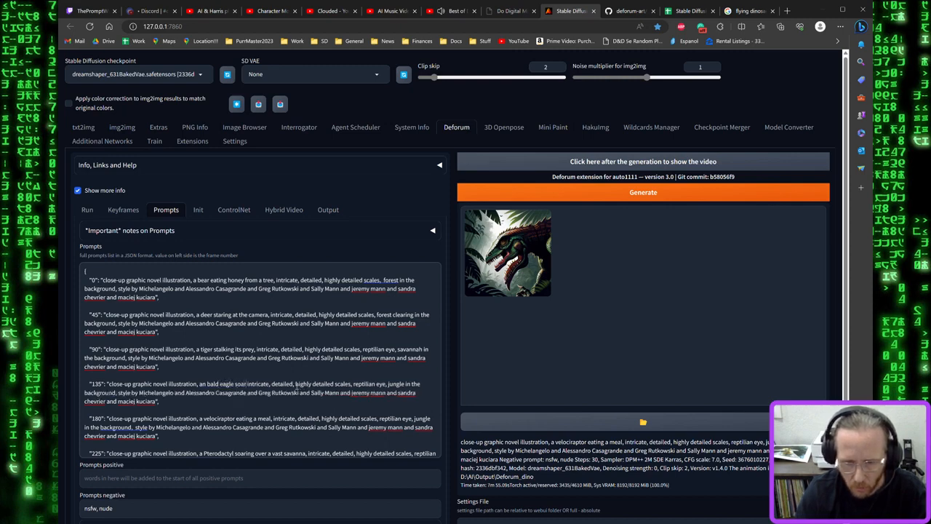
{"action": "type", "text": "ing over a for"}
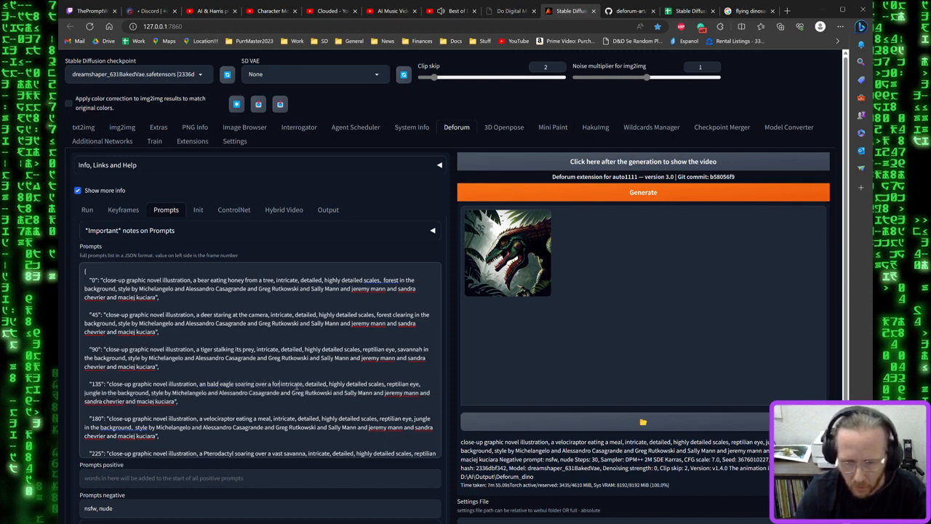
{"action": "type", "text": "est,"}
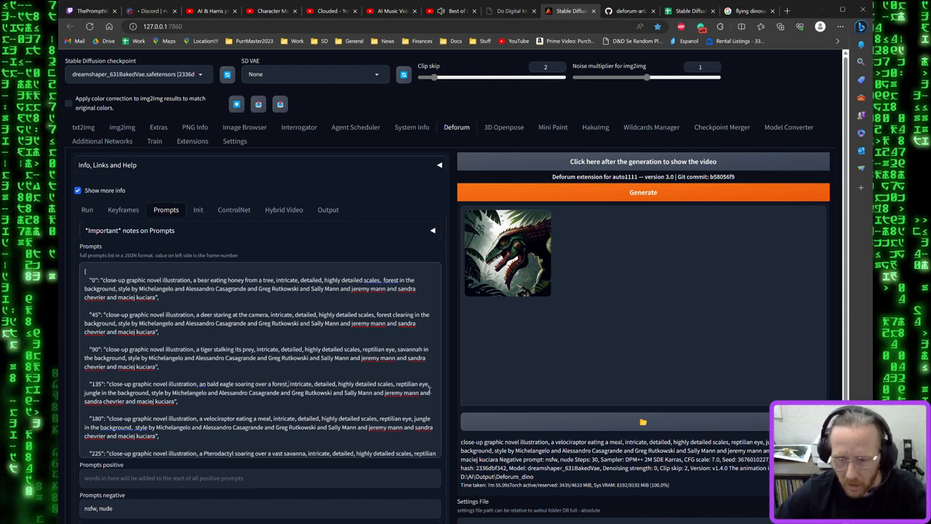
Remove "reptilian eye" from the frame 135 prompt and change its background from jungle to forest
{"action": "left_click_drag", "start_coordinate": [397, 384], "coordinate": [428, 385]}
{"action": "key", "text": "BackSpace"}
{"action": "key", "text": "BackSpace"}
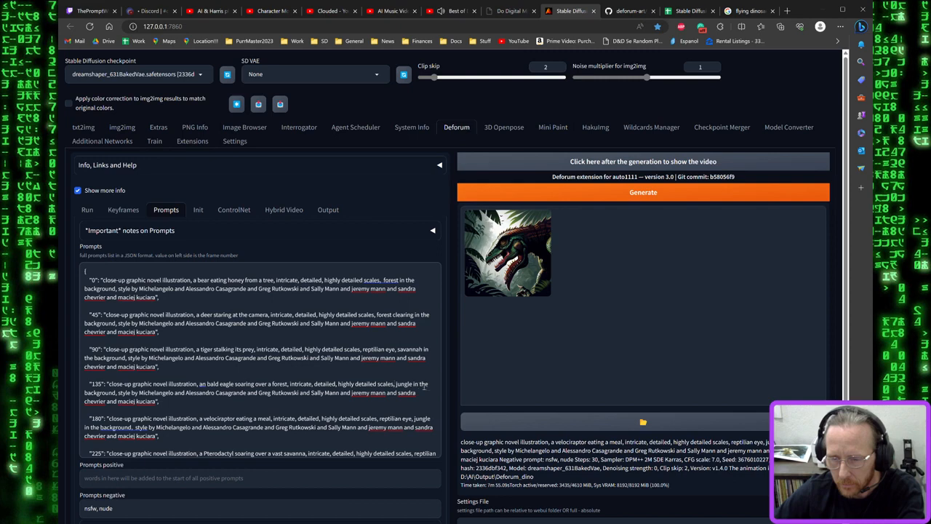
{"action": "double_click", "coordinate": [402, 383]}
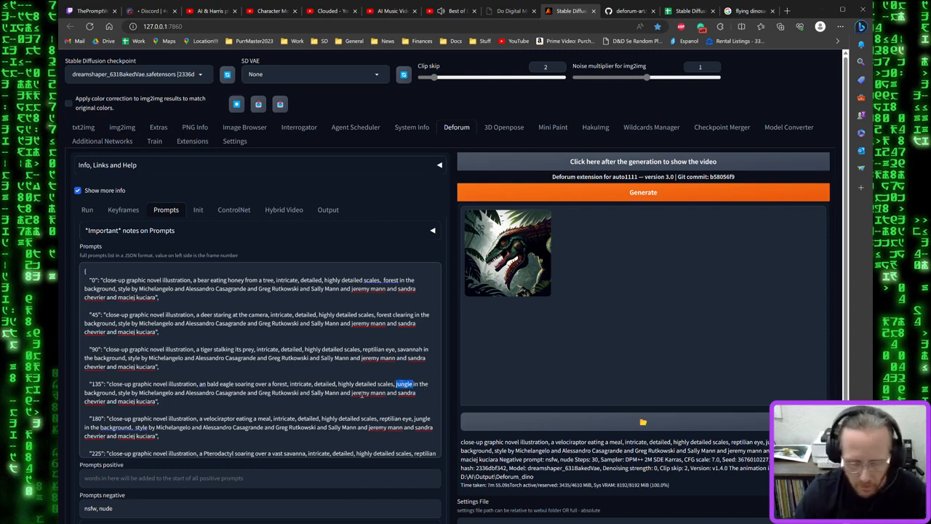
{"action": "type", "text": "forest"}
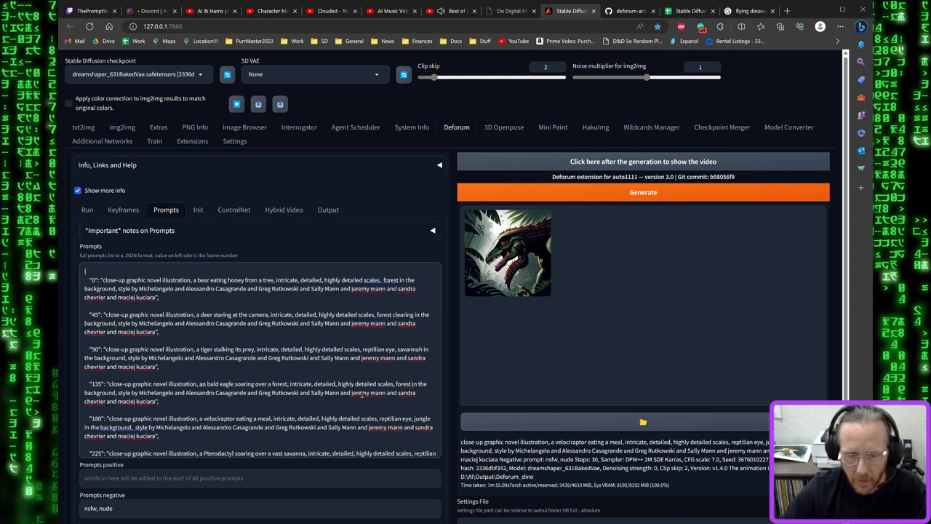
Correct the article before "bald eagle" in the frame 135 prompt from "an" to "a"
{"action": "scroll", "coordinate": [291, 382], "scroll_direction": "down", "scroll_amount": 2}
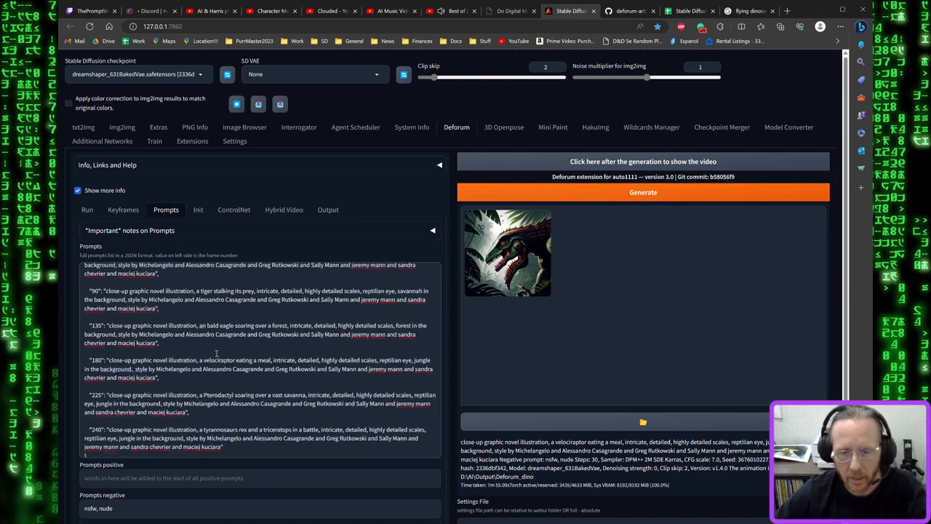
{"action": "left_click", "coordinate": [206, 329]}
{"action": "key", "text": "BackSpace"}
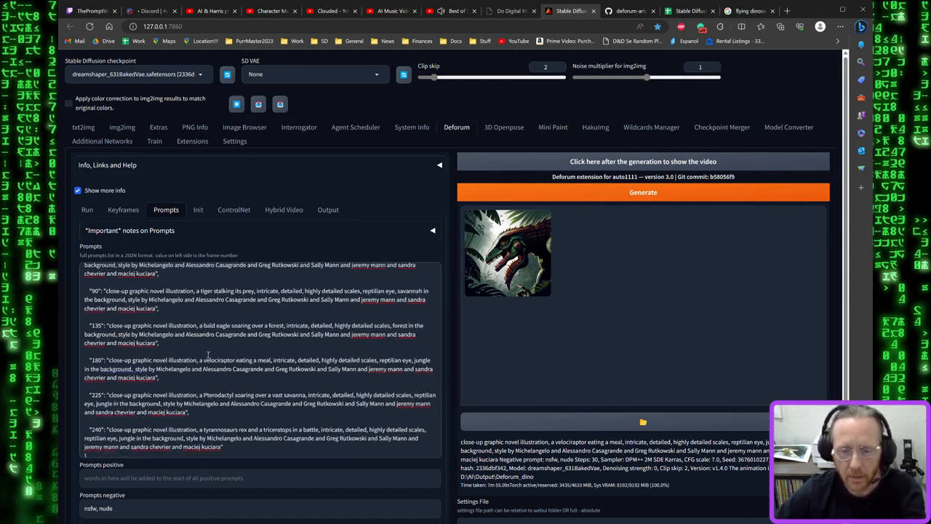
Replace "velociraptor eating a meal" in the frame 180 prompt with "cute puppy sitting looking at the camera, cute, fluffy"
{"action": "left_click_drag", "start_coordinate": [204, 360], "coordinate": [271, 360]}
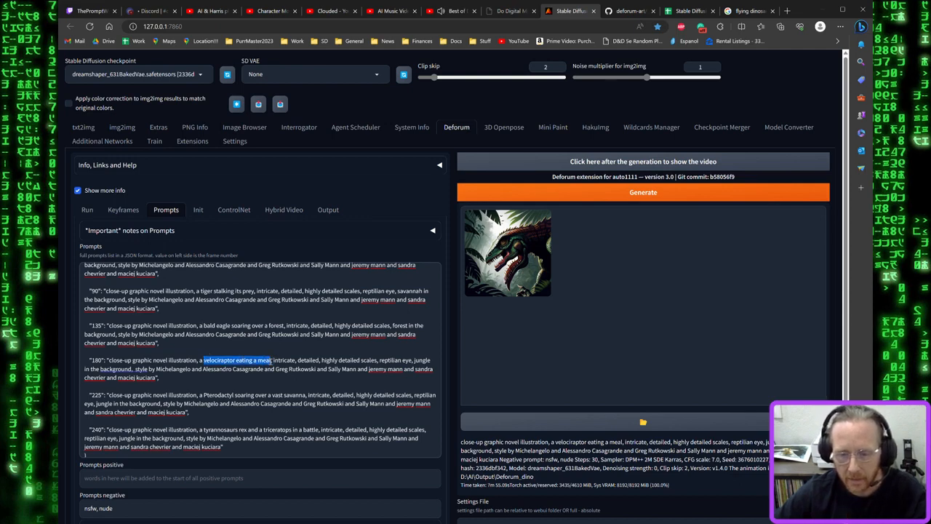
{"action": "type", "text": "cute,"}
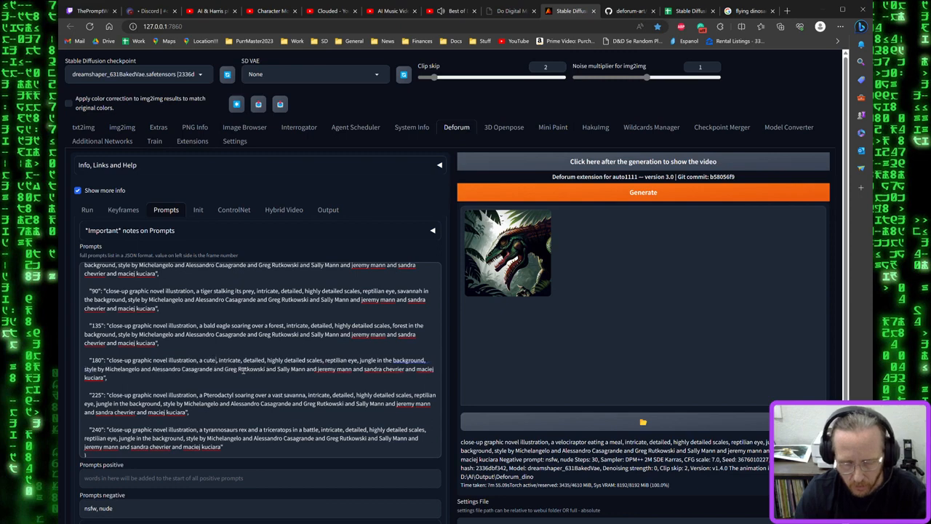
{"action": "type", "text": " puppy"}
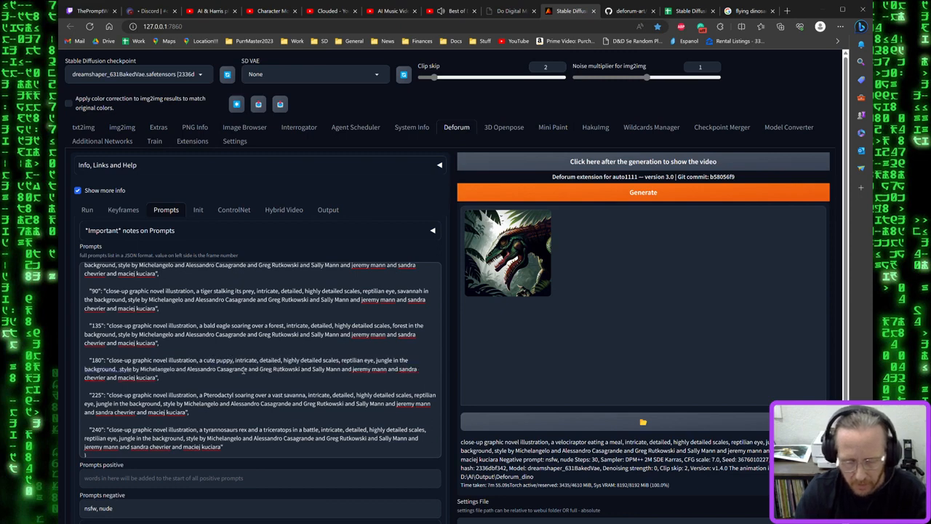
{"action": "type", "text": " sitting loo"}
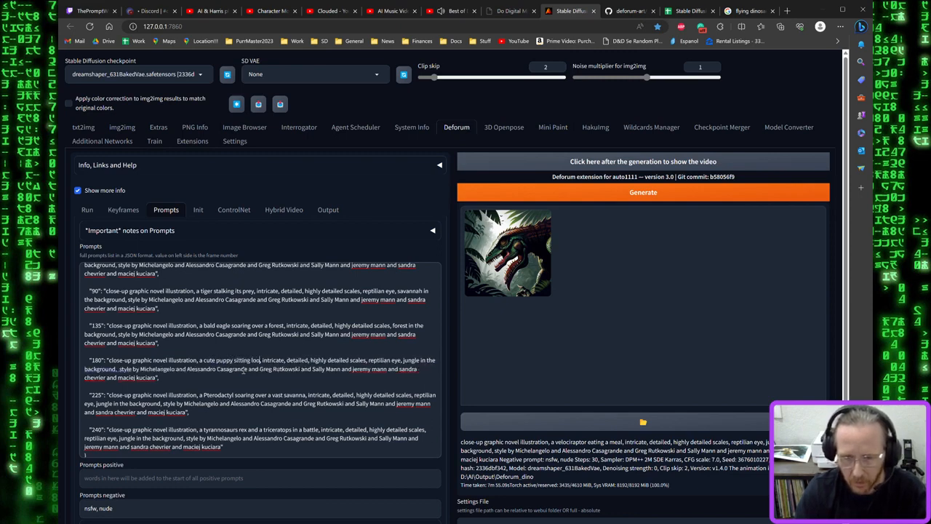
{"action": "type", "text": "king at the c"}
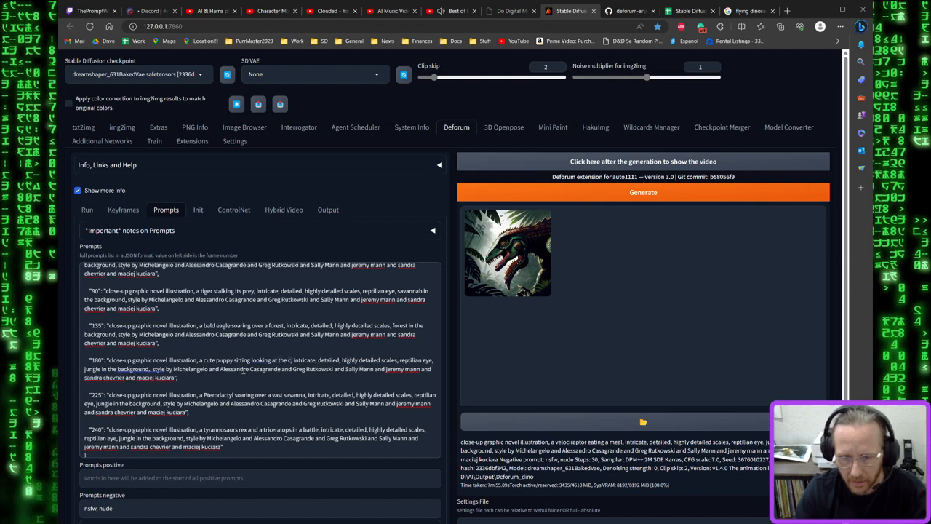
{"action": "type", "text": "amera, cute"}
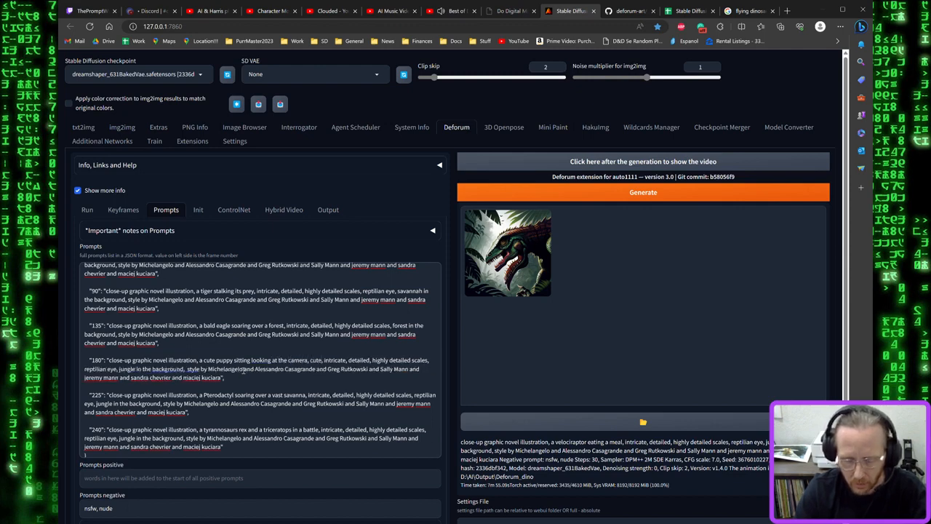
{"action": "type", "text": ", fluffy"}
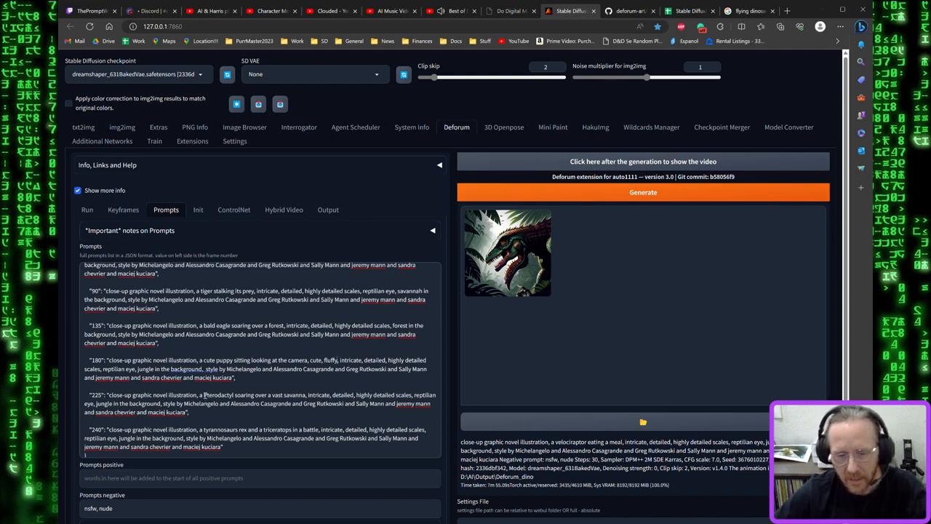
Replace "Pterodactyl soaring over a vast savanna" in the frame 225 prompt with "hippo bathing in a lake"
{"action": "left_click_drag", "start_coordinate": [205, 395], "coordinate": [304, 395]}
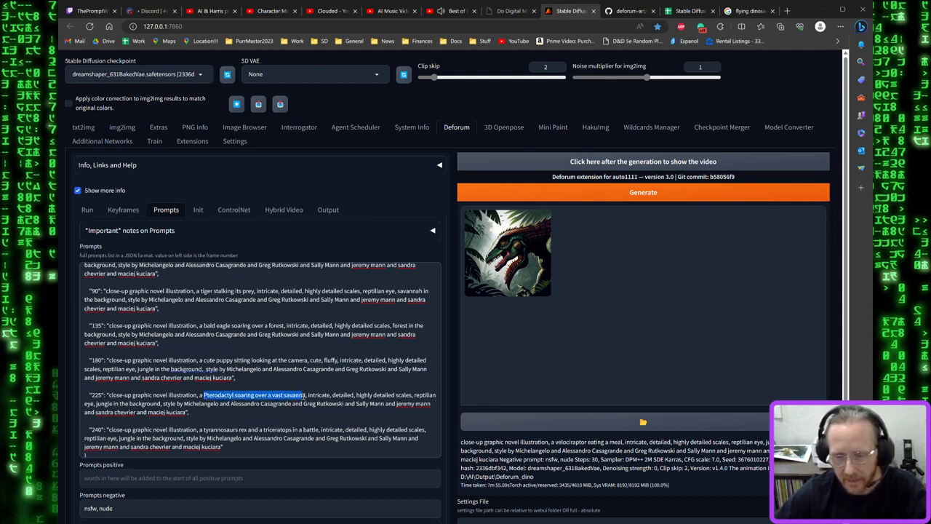
{"action": "type", "text": "hi"}
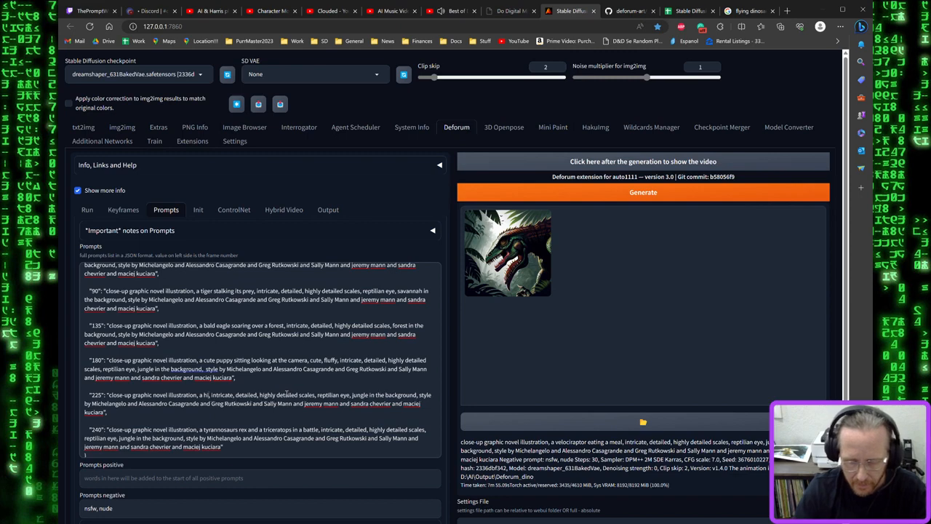
{"action": "type", "text": "ppo"}
{"action": "type", "text": " bathing"}
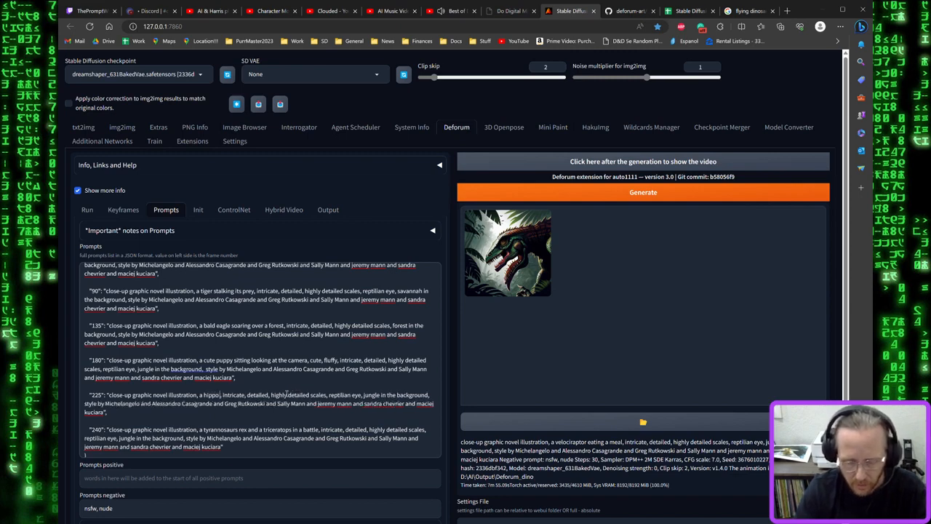
{"action": "type", "text": " in a la"}
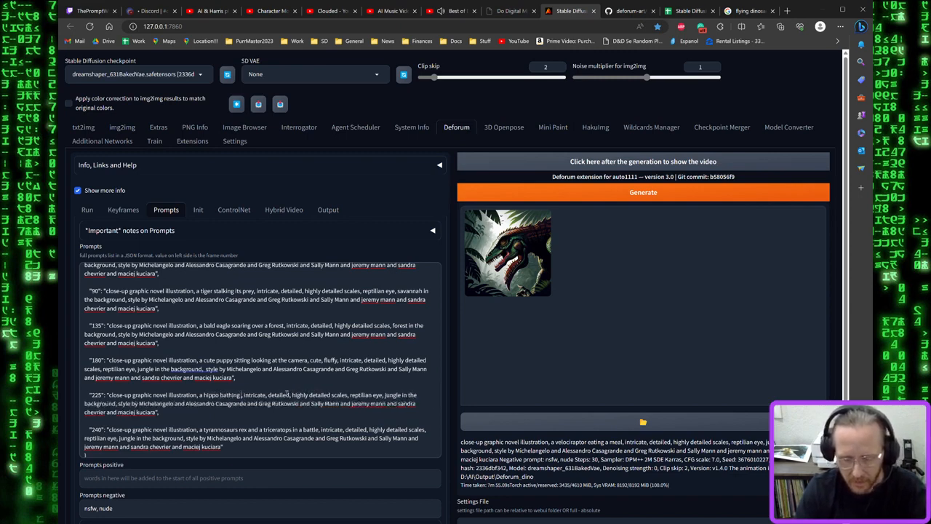
{"action": "type", "text": "ke"}
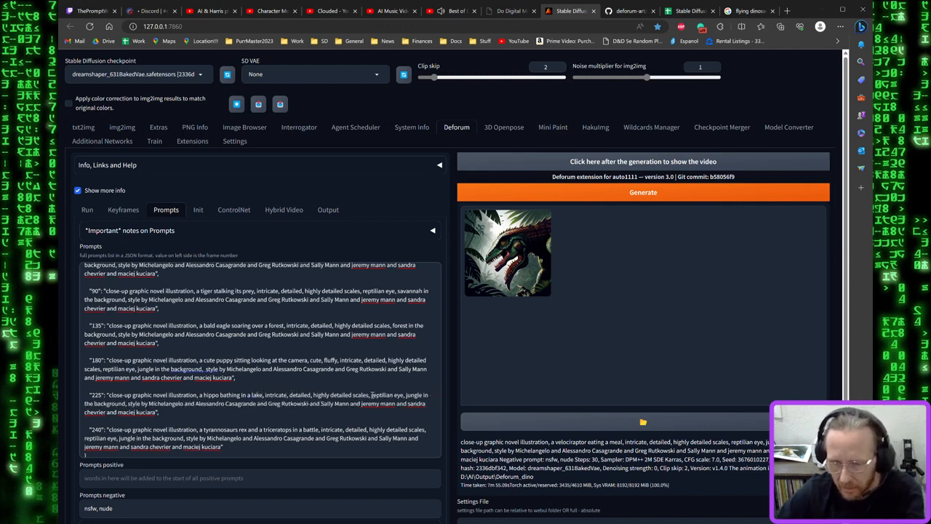
Remove "reptilian eye" and its leftover comma from the frame 225 prompt
{"action": "left_click_drag", "start_coordinate": [370, 394], "coordinate": [401, 395]}
{"action": "key", "text": "BackSpace"}
{"action": "key", "text": "Delete"}
{"action": "key", "text": "Delete"}
{"action": "key", "text": "Delete"}
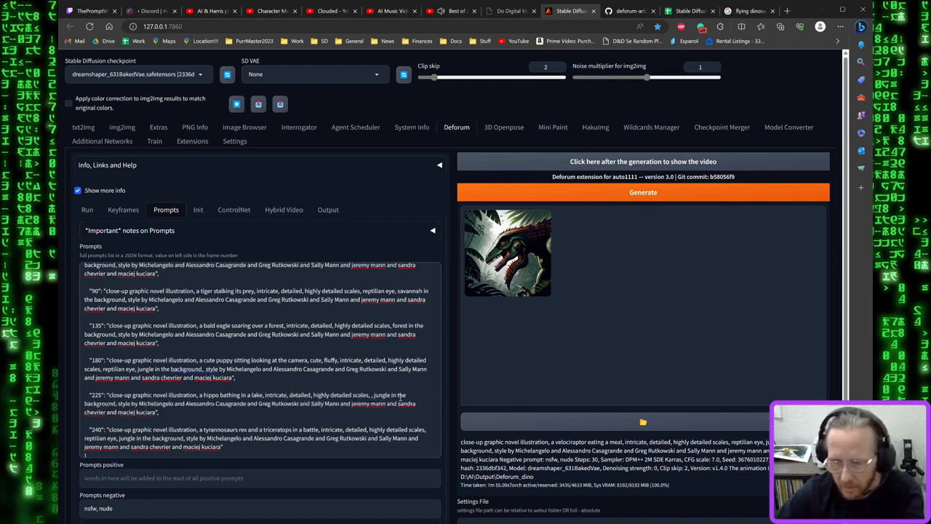
Replace "jungle" in the frame 225 prompt's background with "African savanna watering hole", applying the suggested capitalization of "African"
{"action": "double_click", "coordinate": [380, 395]}
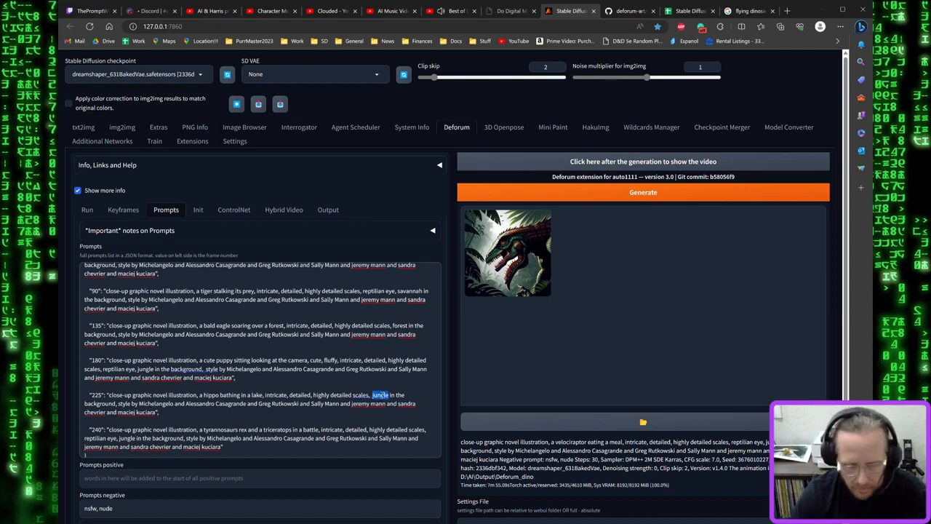
{"action": "type", "text": "africa"}
{"action": "type", "text": "n savanna"}
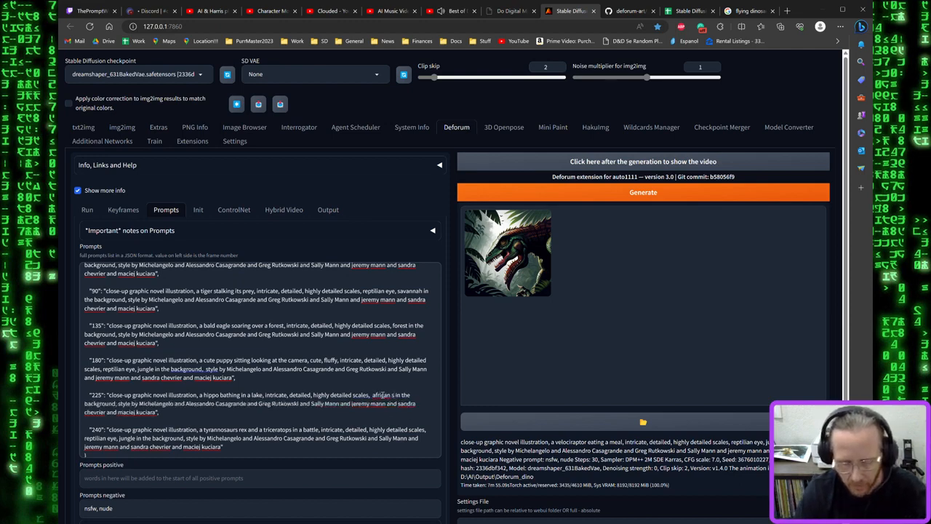
{"action": "type", "text": "a "}
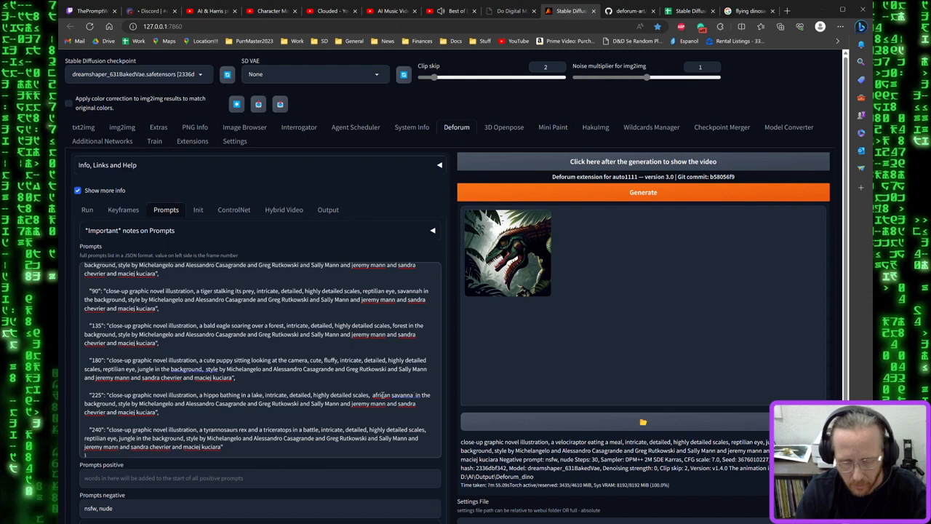
{"action": "type", "text": "watering hole"}
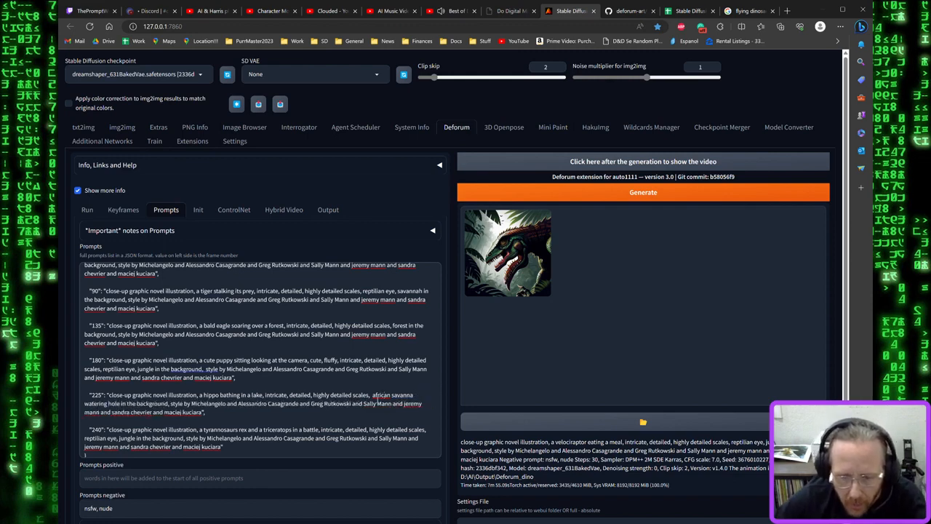
{"action": "scroll", "coordinate": [382, 389], "scroll_direction": "down", "scroll_amount": 1}
{"action": "right_click", "coordinate": [385, 379]}
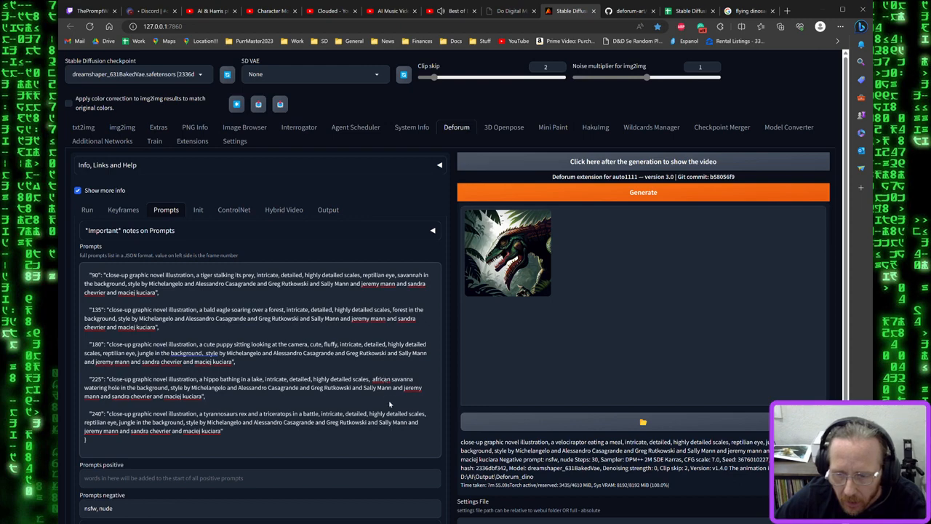
{"action": "left_click", "coordinate": [391, 414]}
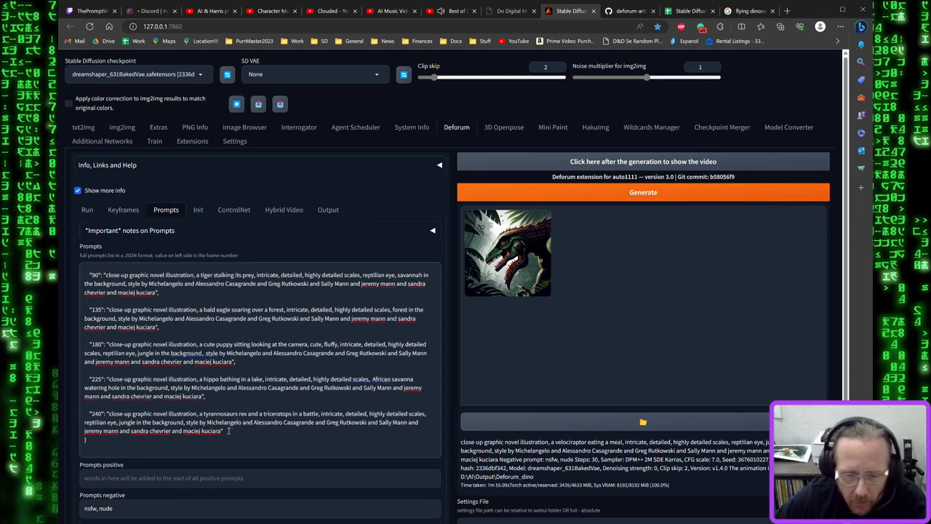
Delete the whole frame 240 prompt about the tyrannosaurus and triceratops battle, along with the empty line it leaves
{"action": "left_click_drag", "start_coordinate": [227, 430], "coordinate": [77, 413]}
{"action": "key", "text": "BackSpace"}
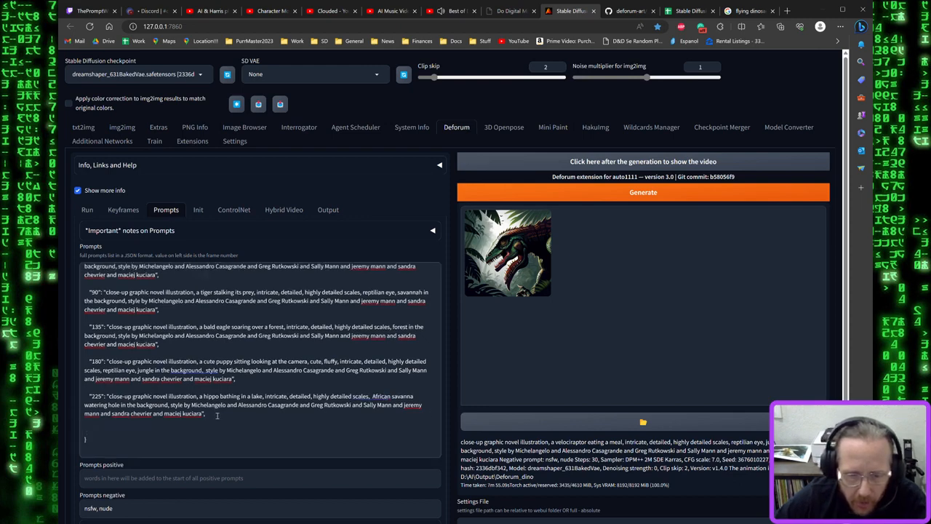
{"action": "left_click", "coordinate": [217, 415]}
{"action": "key", "text": "BackSpace"}
Set the animation's cadence to 2 in the keyframe settings
{"action": "left_click", "coordinate": [86, 209]}
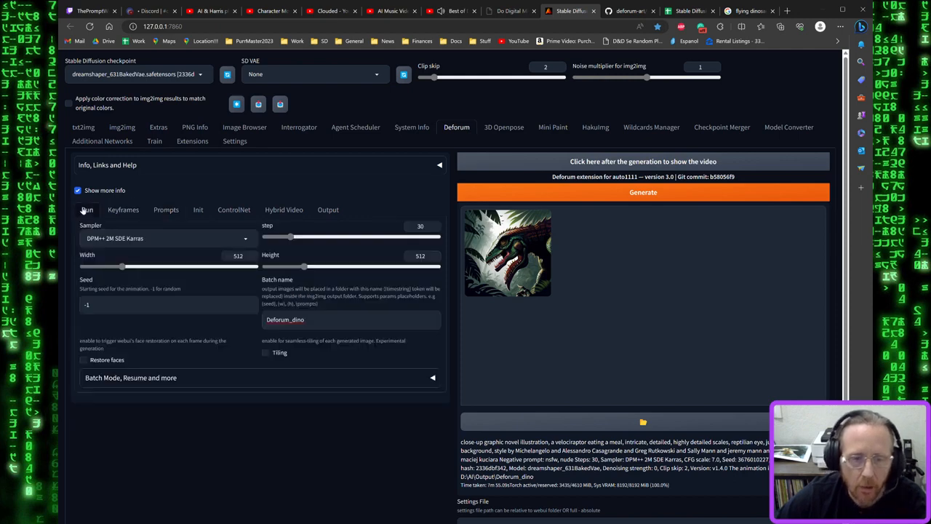
{"action": "left_click", "coordinate": [125, 210]}
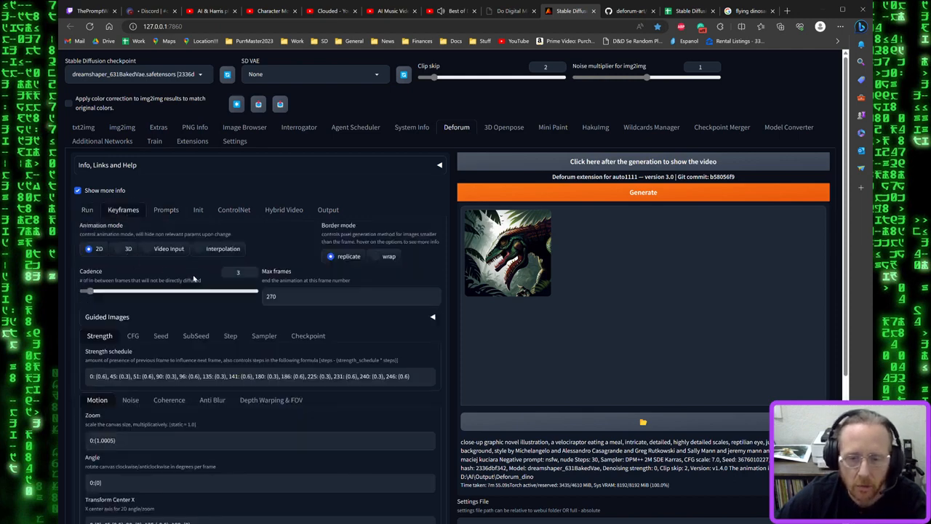
{"action": "left_click", "coordinate": [253, 274]}
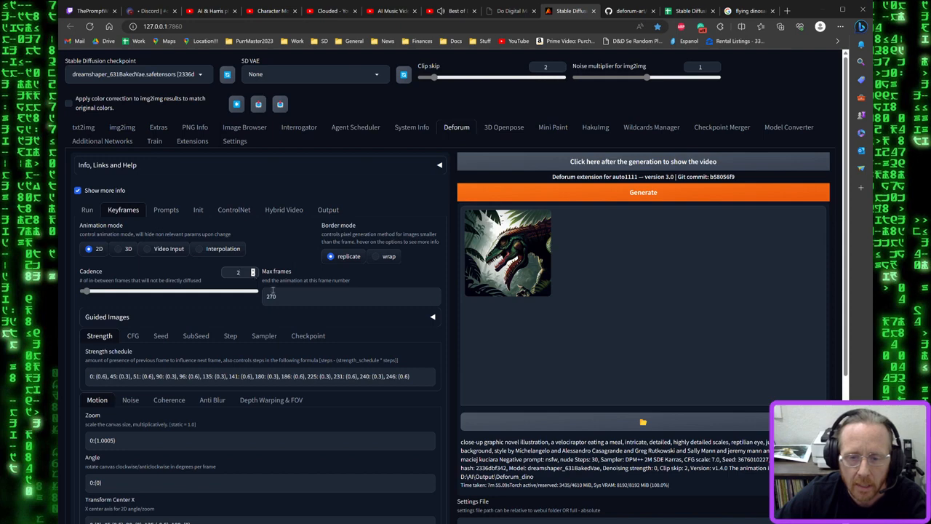
{"action": "left_click_drag", "start_coordinate": [283, 293], "coordinate": [256, 297]}
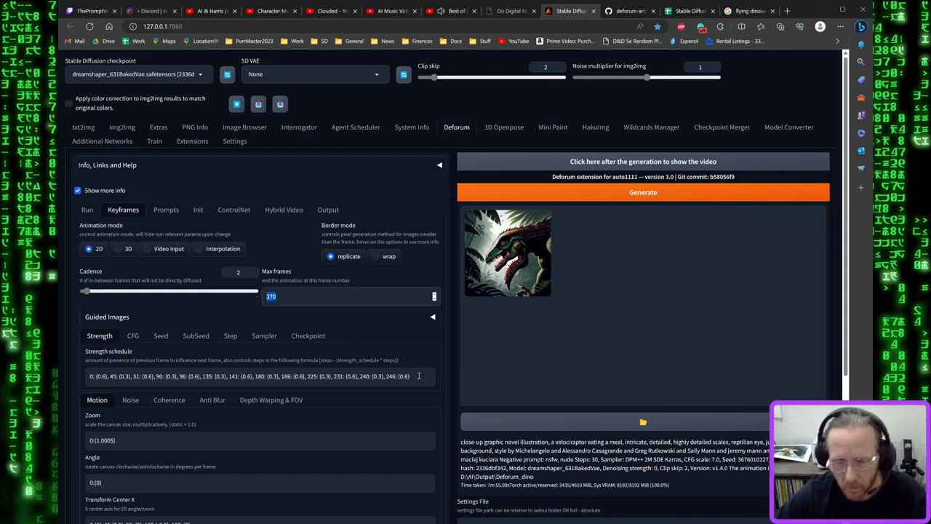
Cut the strength schedule down to 0: (0.6) and set the maximum frames to 400
{"action": "left_click_drag", "start_coordinate": [422, 376], "coordinate": [109, 388]}
{"action": "key", "text": "BackSpace"}
{"action": "key", "text": "BackSpace"}
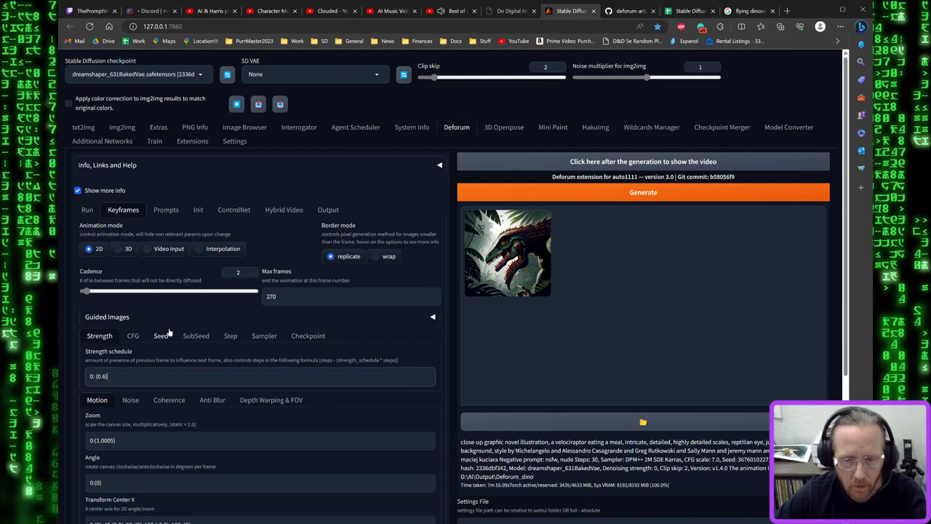
{"action": "left_click_drag", "start_coordinate": [289, 296], "coordinate": [259, 303]}
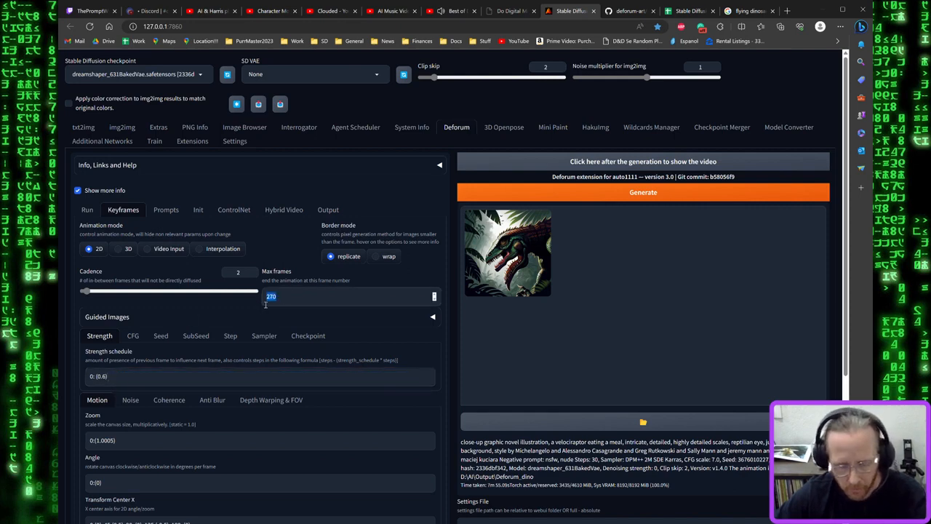
{"action": "type", "text": "400"}
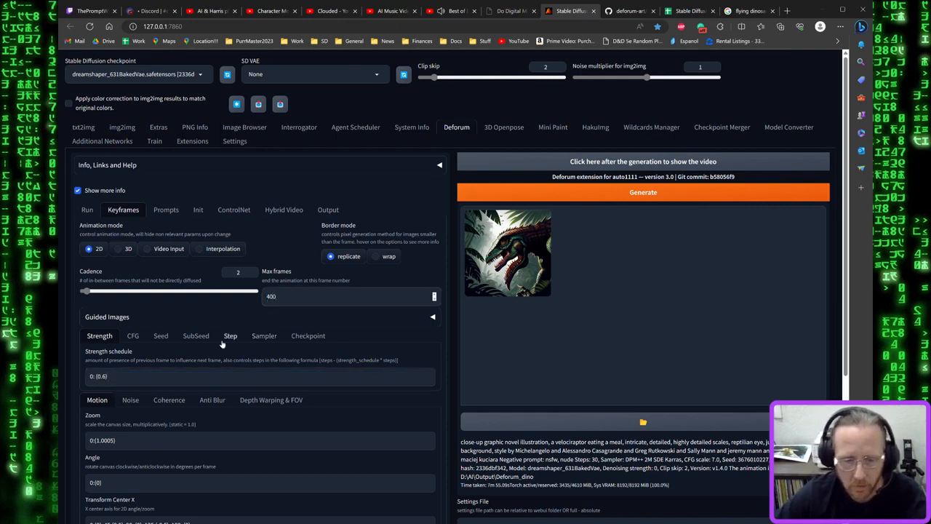
Change the Transform Center X keyframes after frame 0 to frames 50, 100, 150 and 200, keeping their values
{"action": "scroll", "coordinate": [220, 344], "scroll_direction": "down", "scroll_amount": 3}
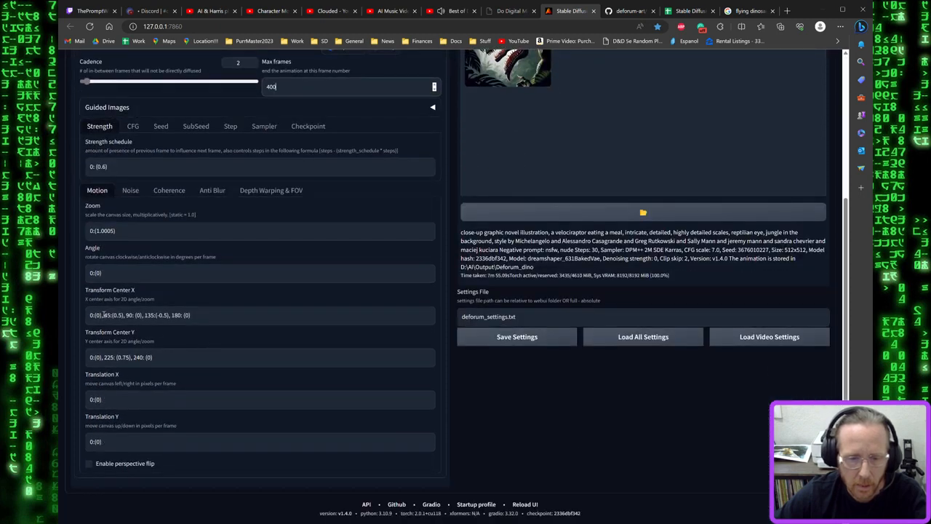
{"action": "double_click", "coordinate": [106, 315]}
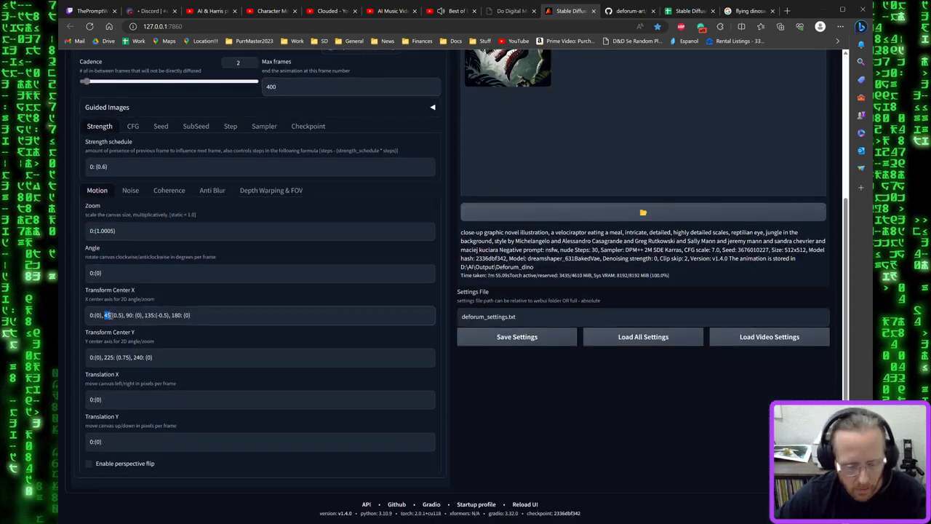
{"action": "type", "text": "50"}
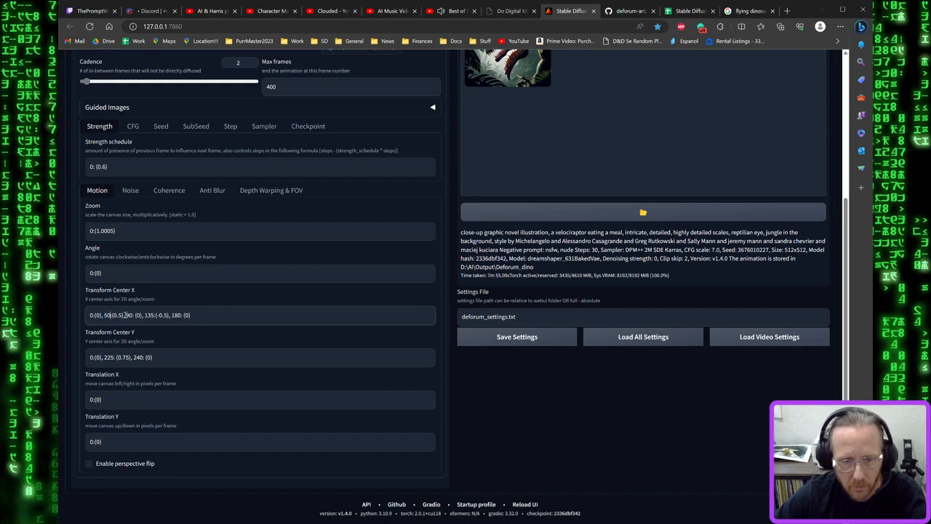
{"action": "type", "text": "50"}
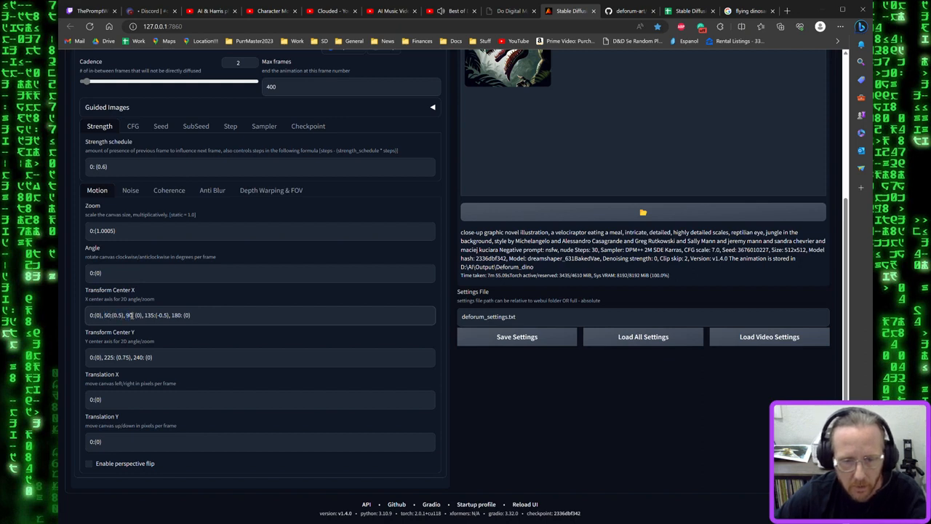
{"action": "key", "text": "BackSpace"}
{"action": "type", "text": "1"}
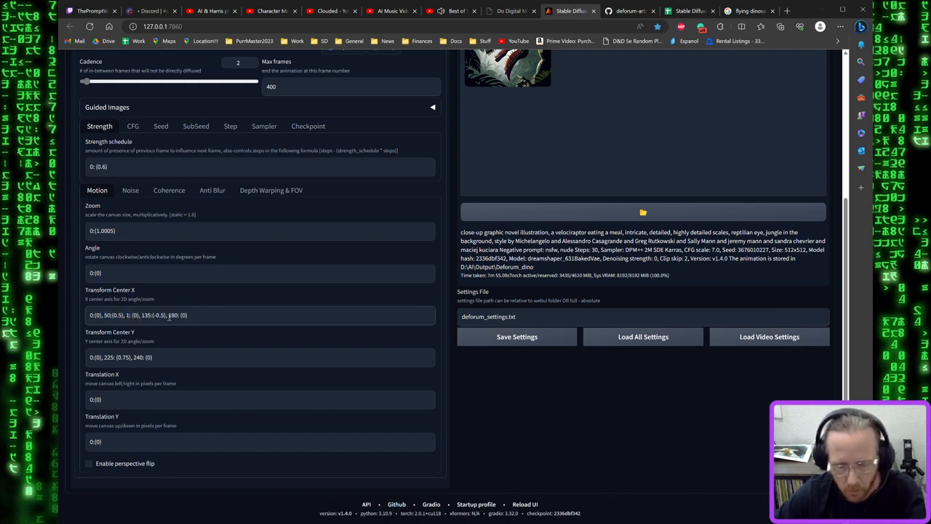
{"action": "type", "text": "00"}
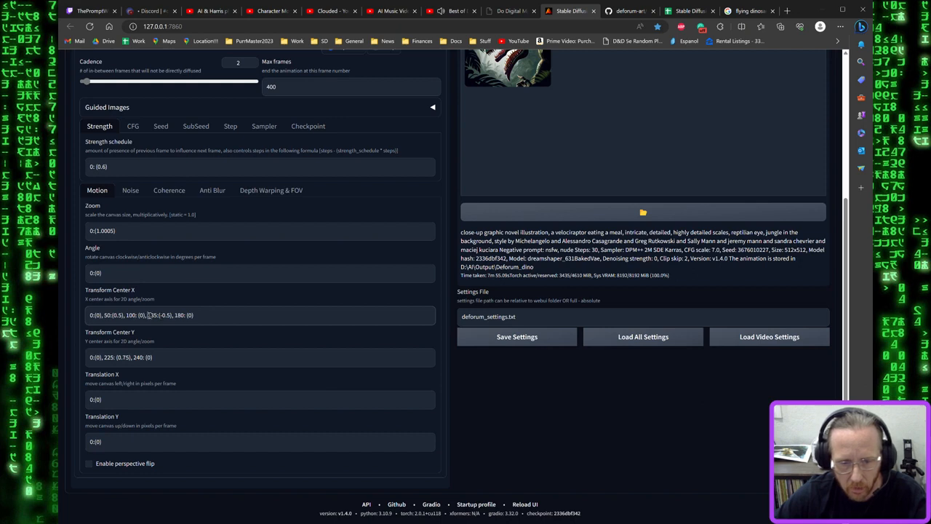
{"action": "double_click", "coordinate": [149, 314]}
{"action": "double_click", "coordinate": [151, 315]}
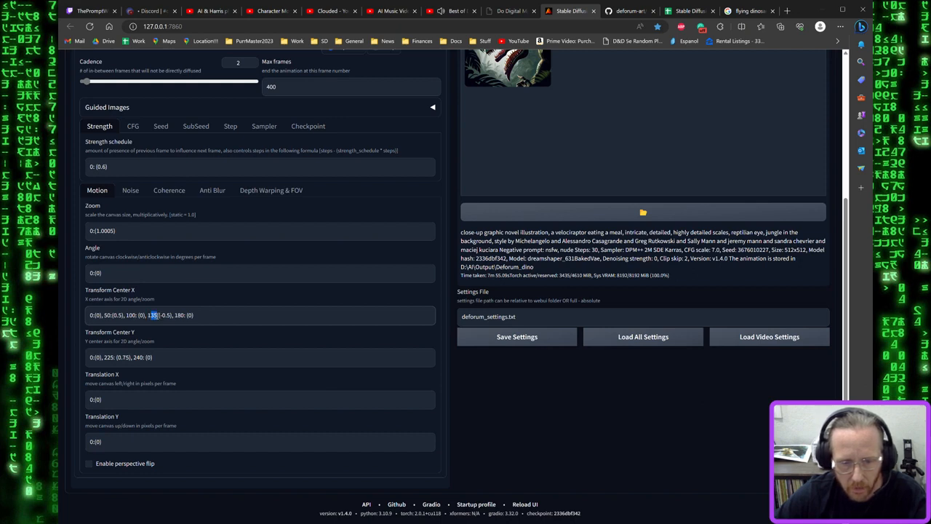
{"action": "type", "text": "150"}
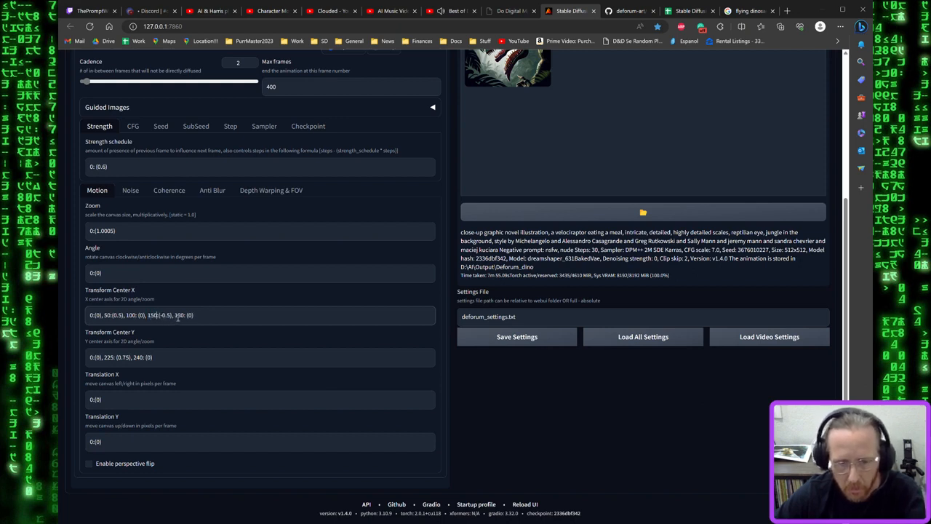
{"action": "double_click", "coordinate": [178, 314]}
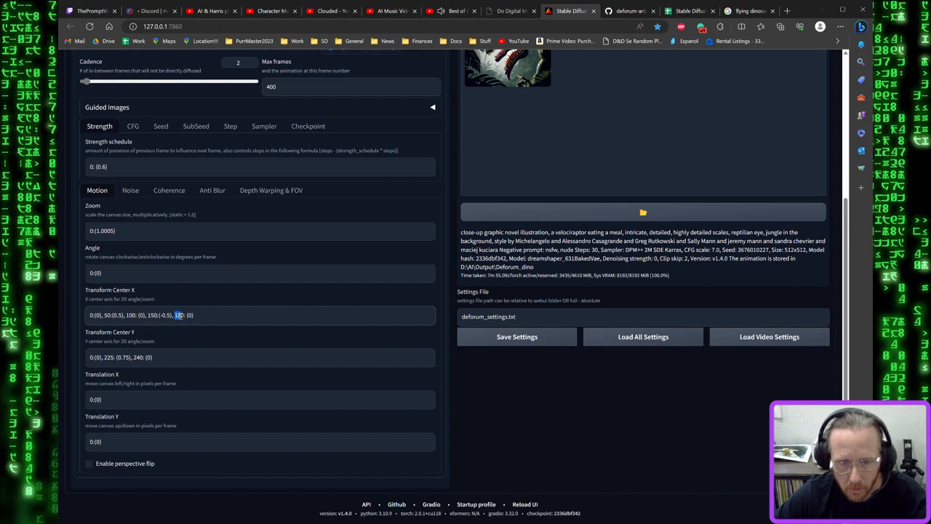
{"action": "type", "text": "200"}
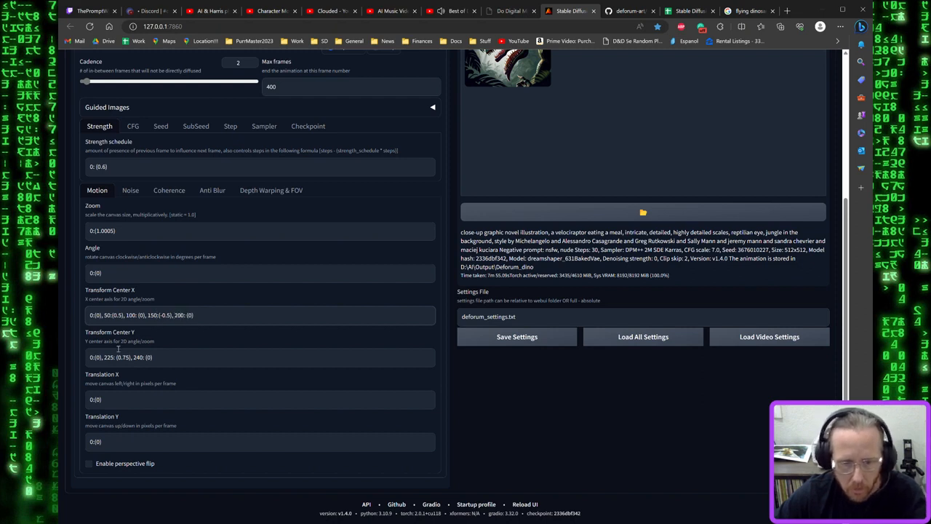
Change the Transform Center Y keyframes after frame 0 to frames 175 and 200, keeping their values
{"action": "double_click", "coordinate": [109, 357]}
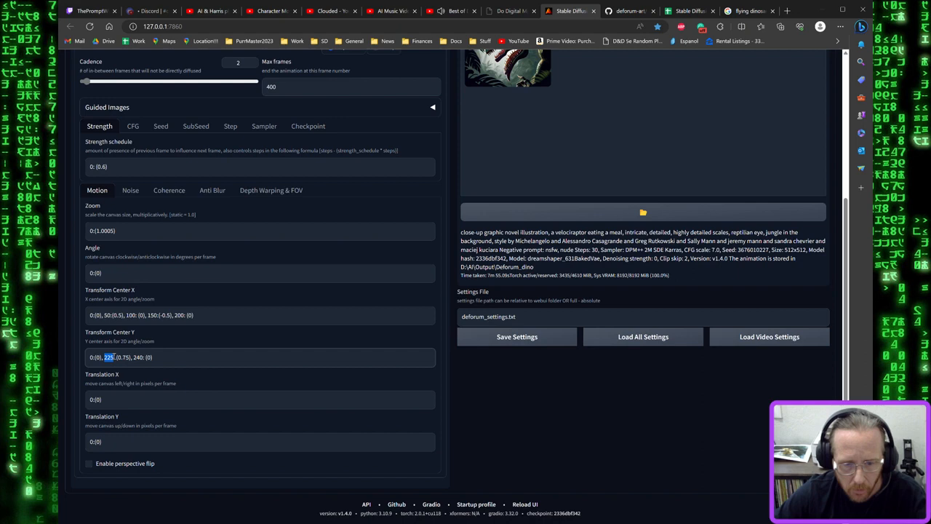
{"action": "type", "text": "1"}
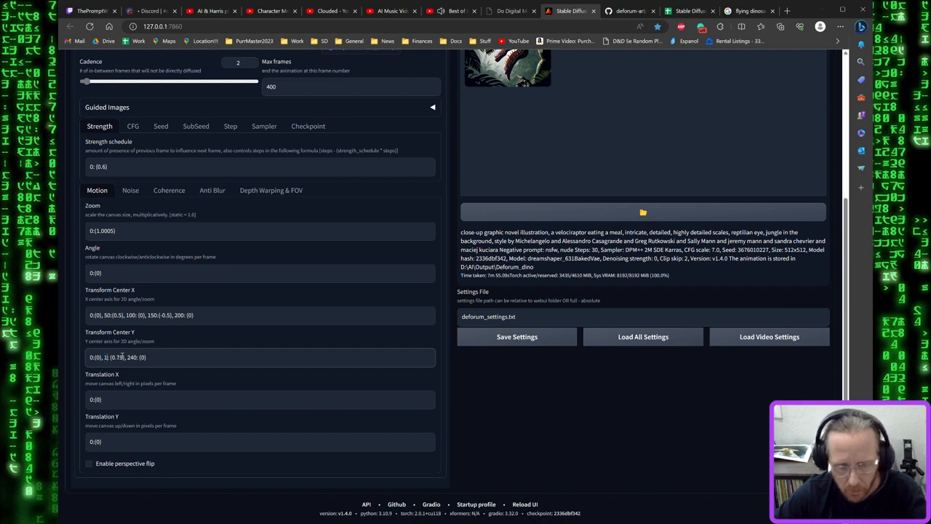
{"action": "type", "text": "75"}
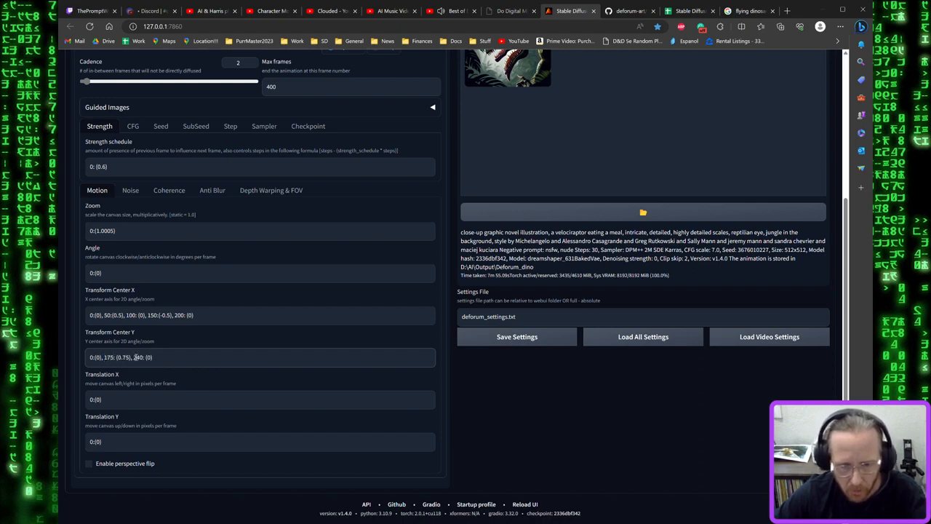
{"action": "double_click", "coordinate": [136, 357]}
{"action": "type", "text": "200"}
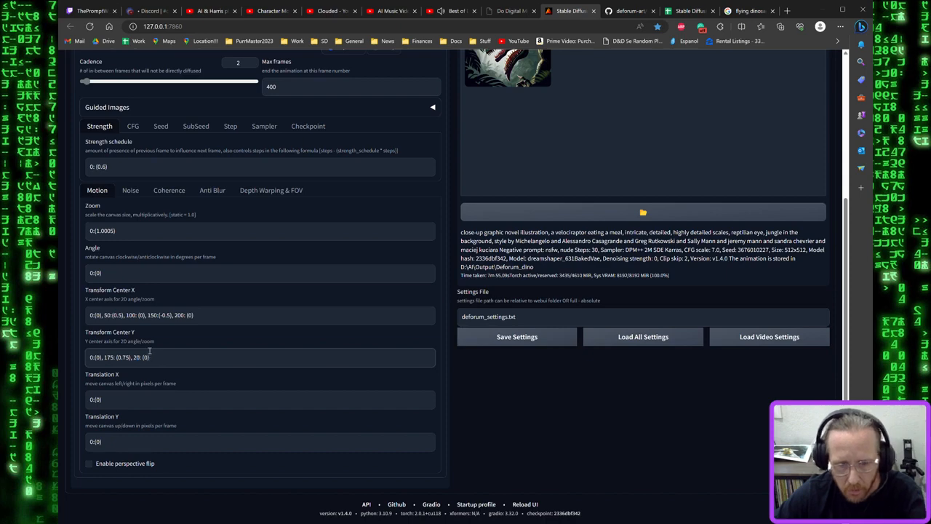
{"action": "scroll", "coordinate": [211, 344], "scroll_direction": "up", "scroll_amount": 2}
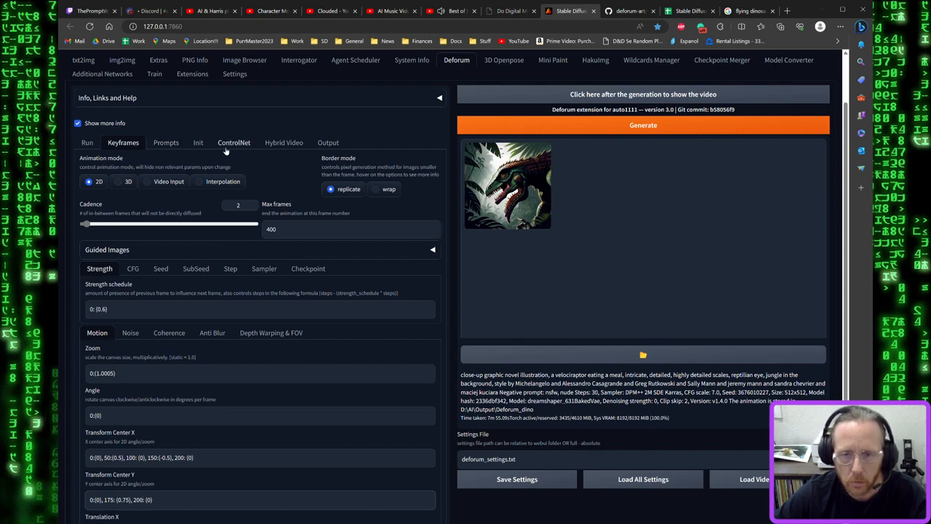
Set the video output frame rate to 10 FPS
{"action": "left_click", "coordinate": [326, 143]}
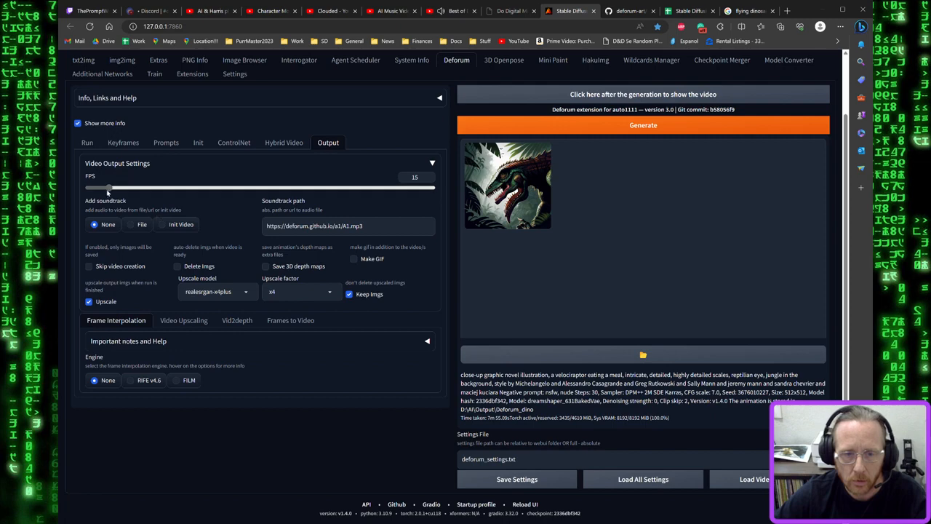
{"action": "left_click_drag", "start_coordinate": [110, 187], "coordinate": [102, 189]}
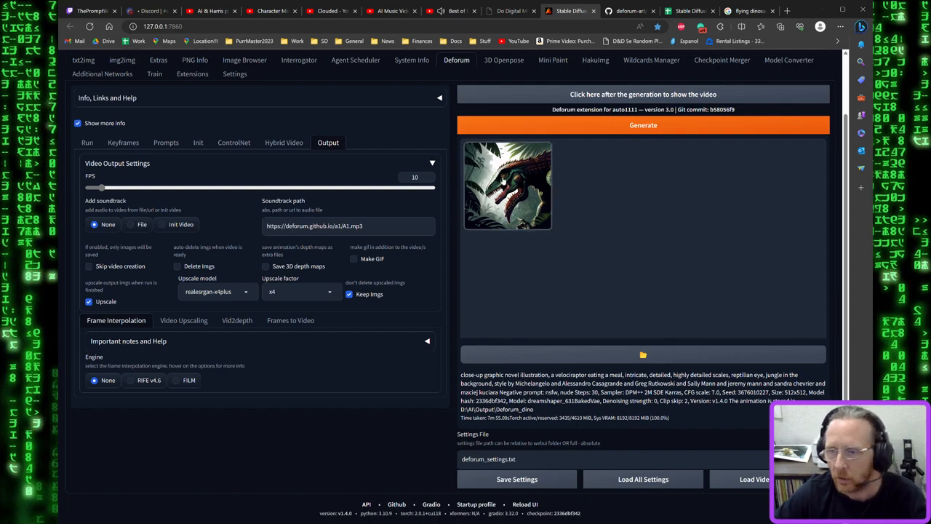
Review the previously generated dinosaur image enlarged, play its animation video in full screen, and close the video
{"action": "left_click", "coordinate": [508, 187]}
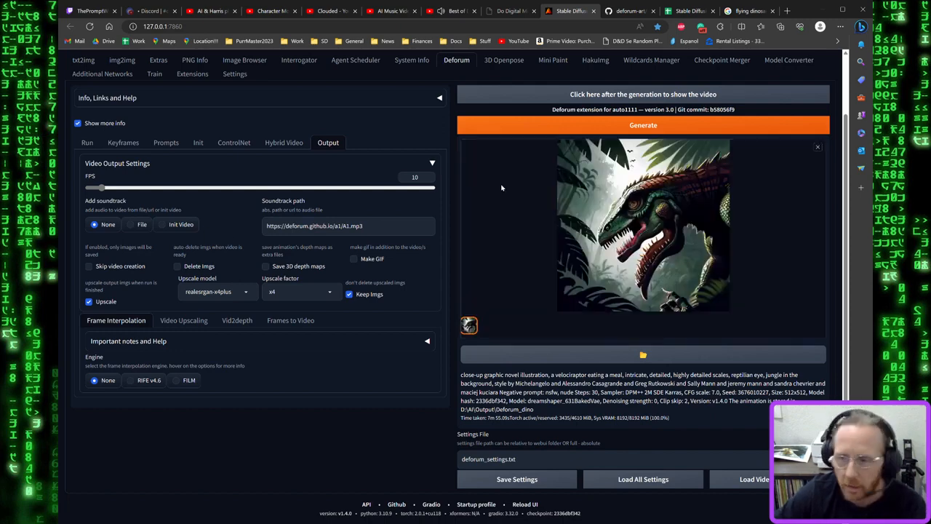
{"action": "left_click", "coordinate": [635, 253]}
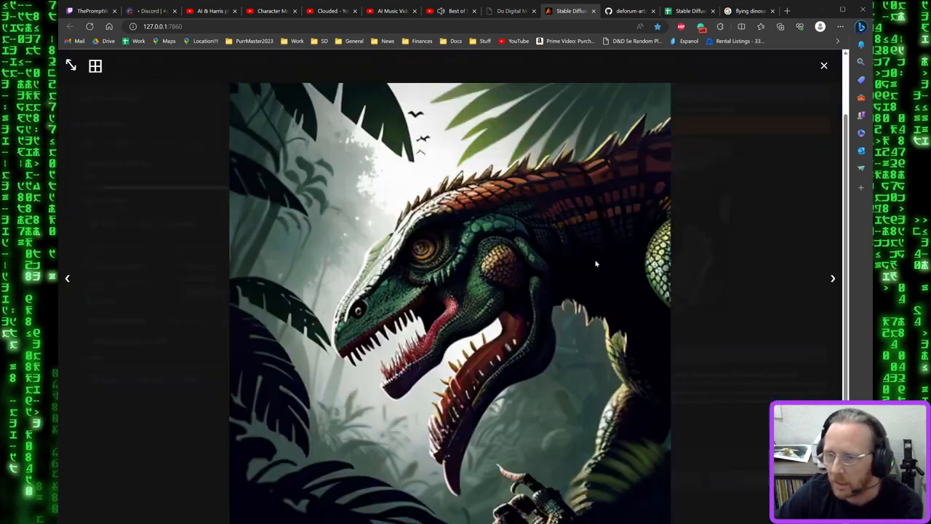
{"action": "left_click", "coordinate": [71, 65]}
{"action": "left_click", "coordinate": [542, 180]}
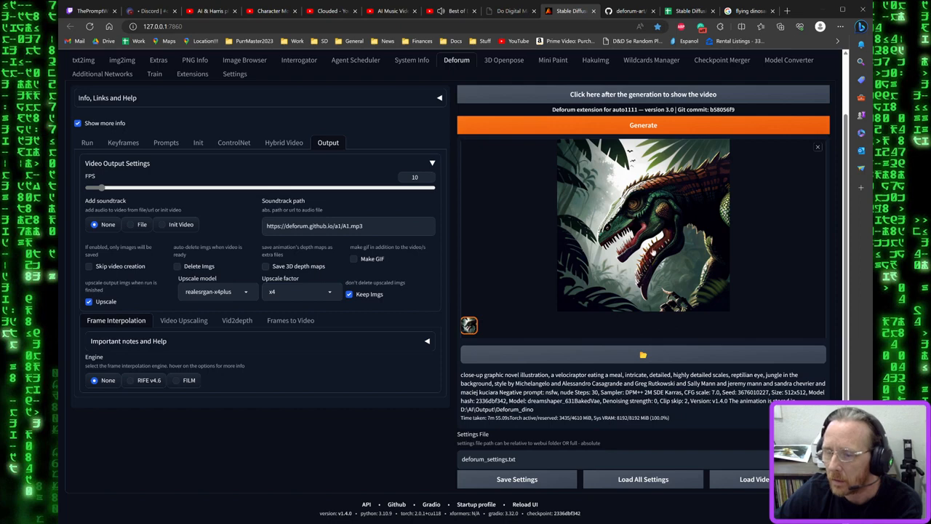
{"action": "left_click", "coordinate": [586, 97]}
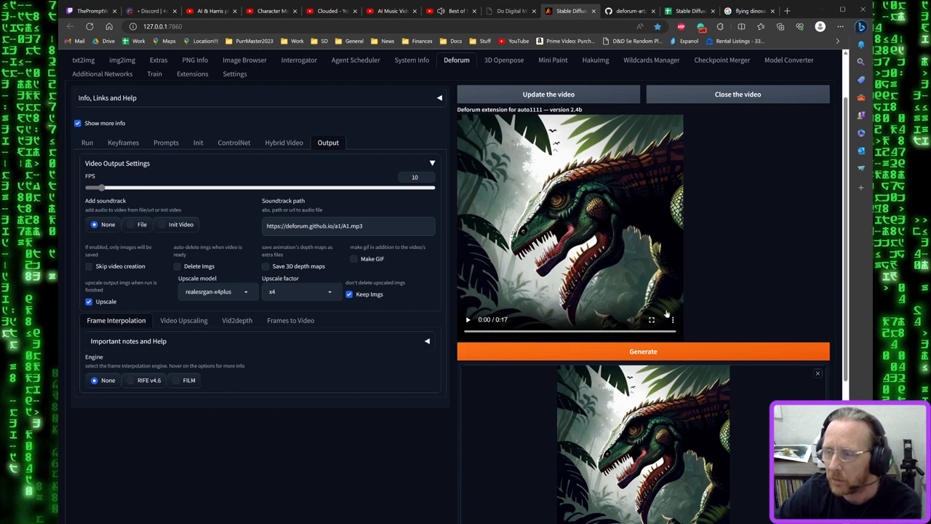
{"action": "left_click", "coordinate": [468, 321]}
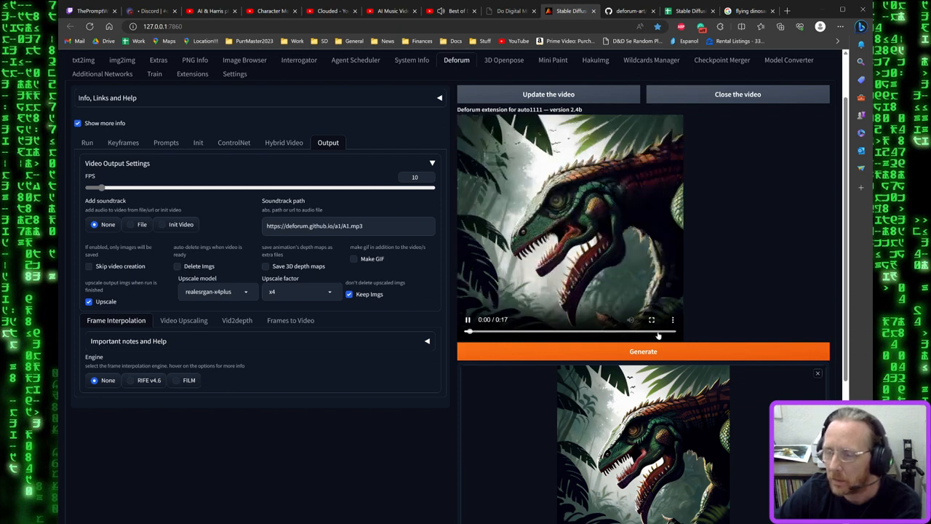
{"action": "left_click", "coordinate": [652, 320]}
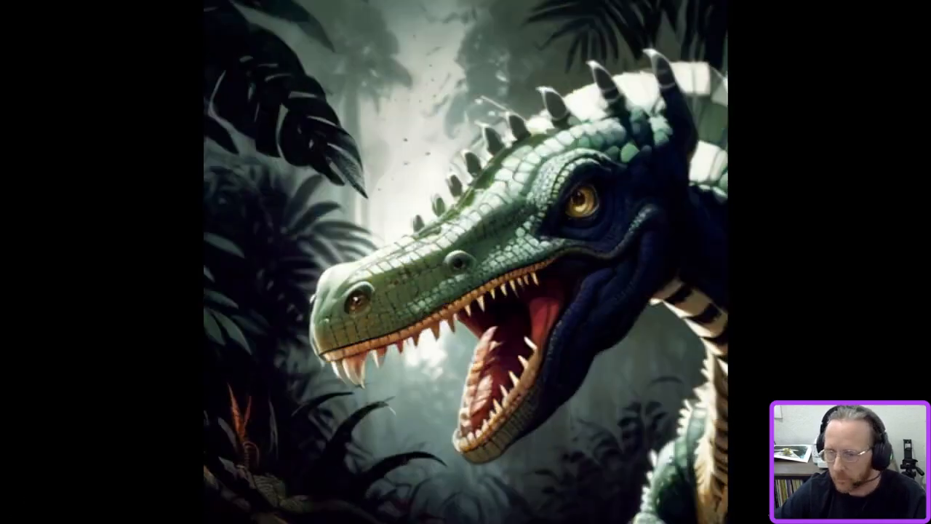
{"action": "key", "text": "Escape"}
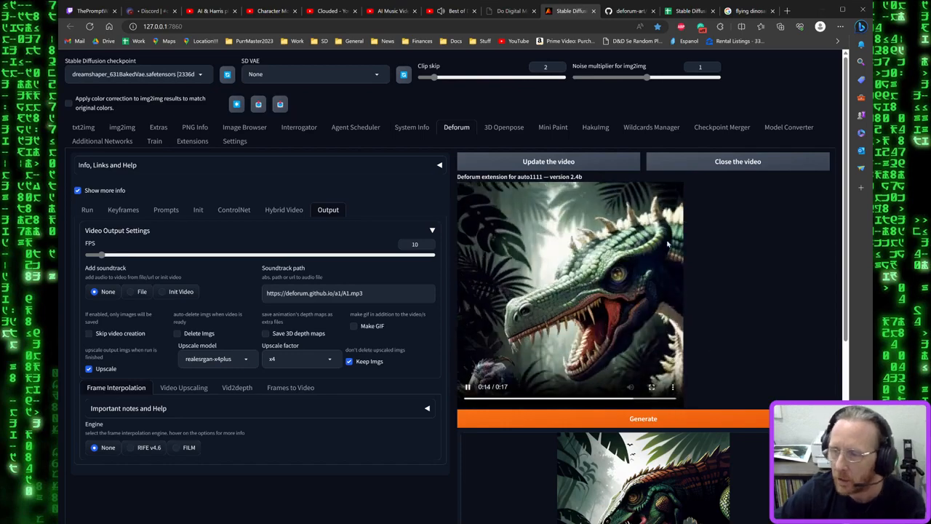
{"action": "left_click", "coordinate": [720, 162]}
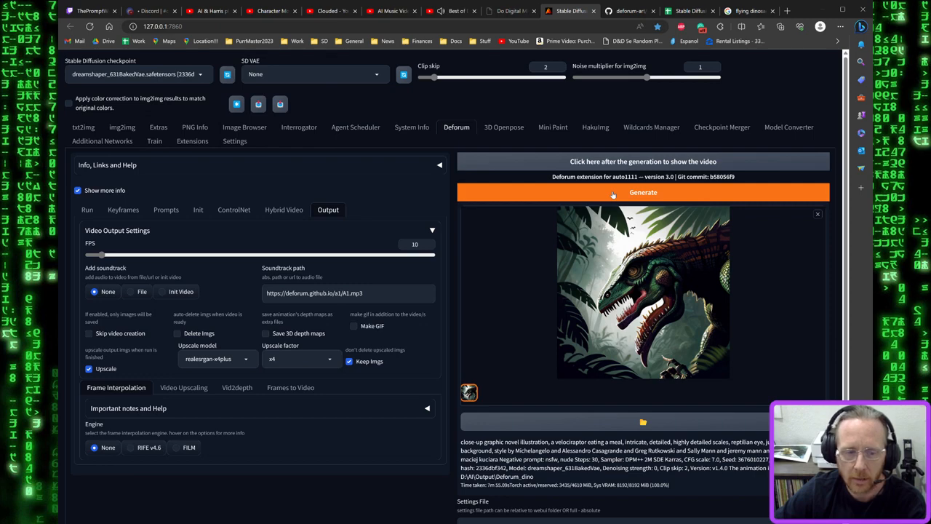
Change the frame numbers of the deer, tiger, bald eagle, puppy and hippo prompts to 50, 100, 150, 200 and 250
{"action": "left_click", "coordinate": [166, 210]}
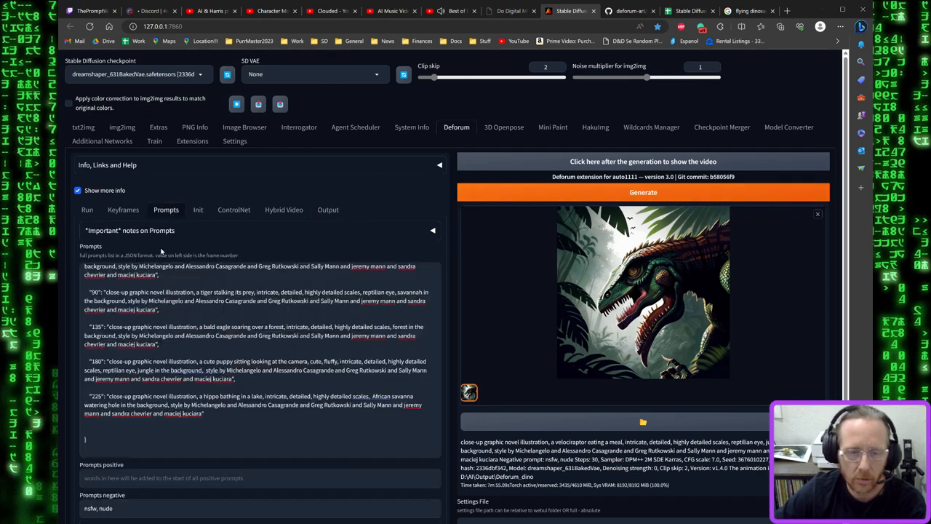
{"action": "scroll", "coordinate": [164, 336], "scroll_direction": "up", "scroll_amount": 2}
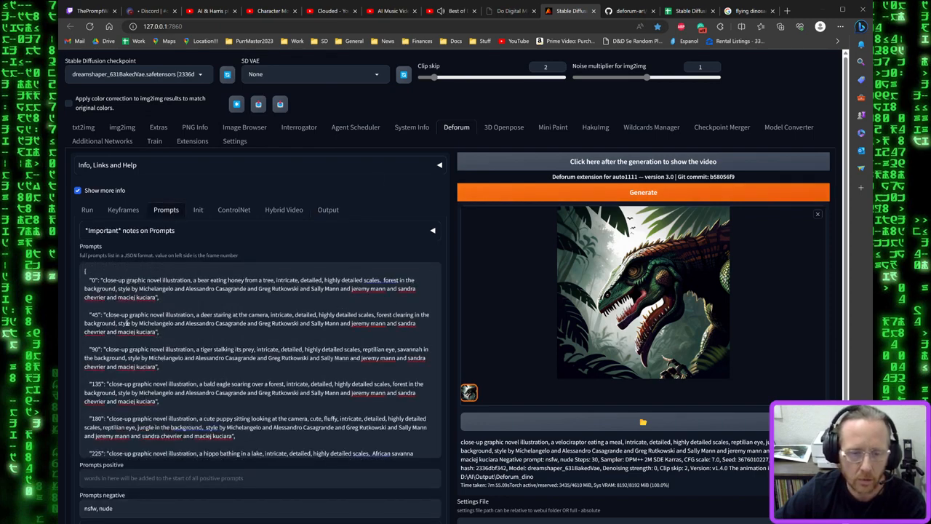
{"action": "double_click", "coordinate": [94, 314]}
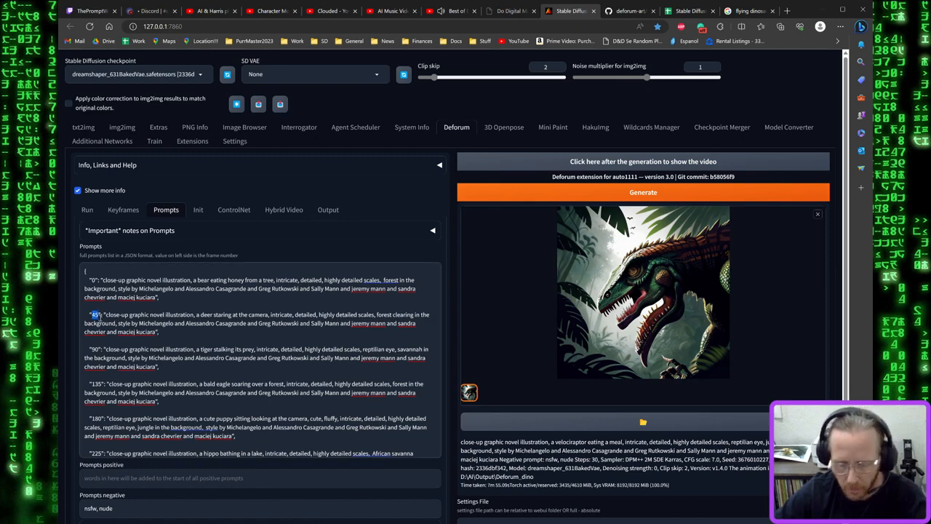
{"action": "type", "text": "50"}
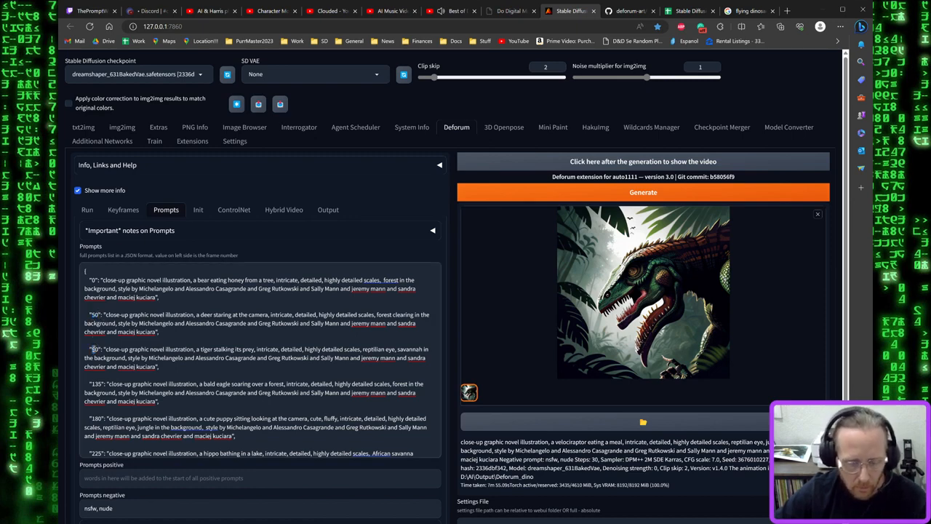
{"action": "double_click", "coordinate": [95, 350]}
{"action": "type", "text": "100"}
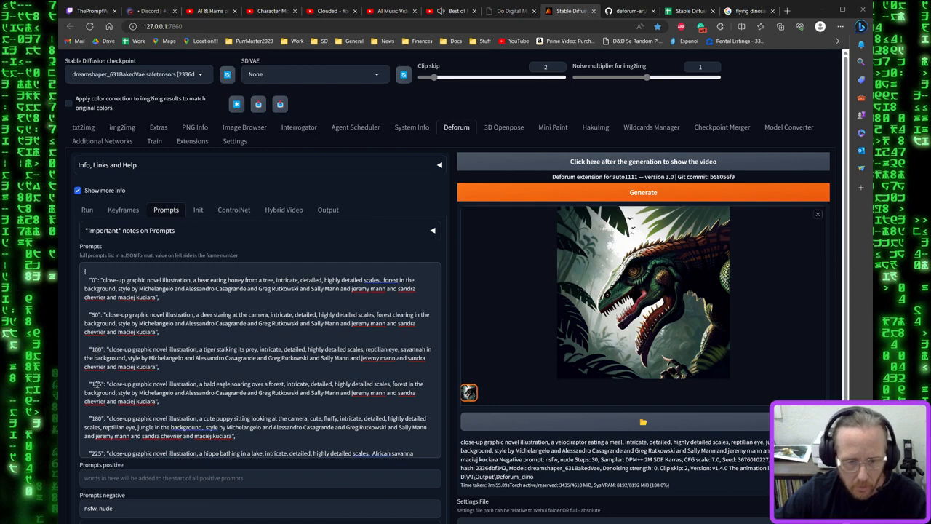
{"action": "type", "text": "150"}
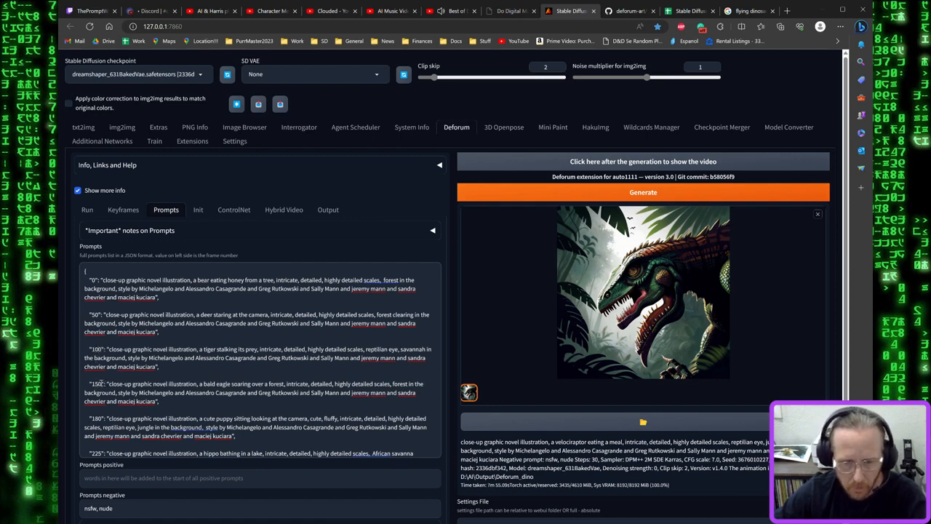
{"action": "double_click", "coordinate": [95, 418]}
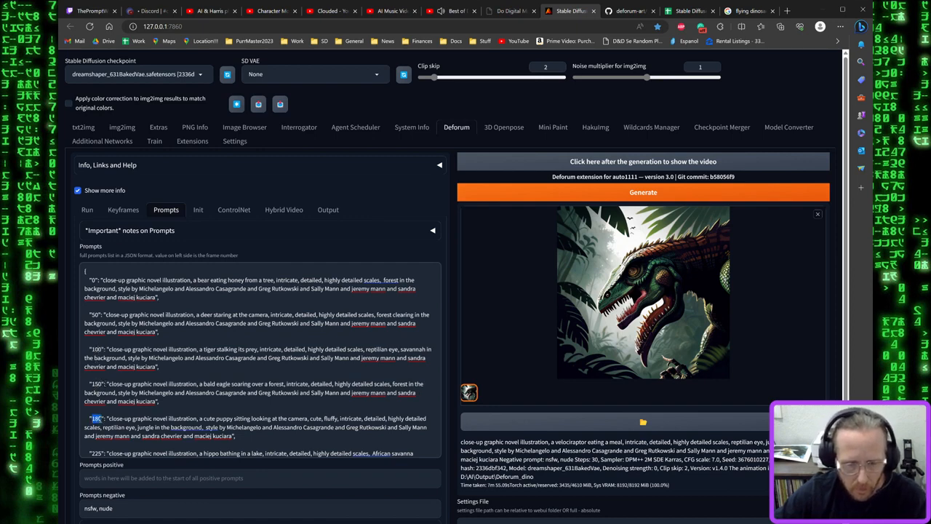
{"action": "type", "text": "200"}
{"action": "scroll", "coordinate": [90, 399], "scroll_direction": "down", "scroll_amount": 2}
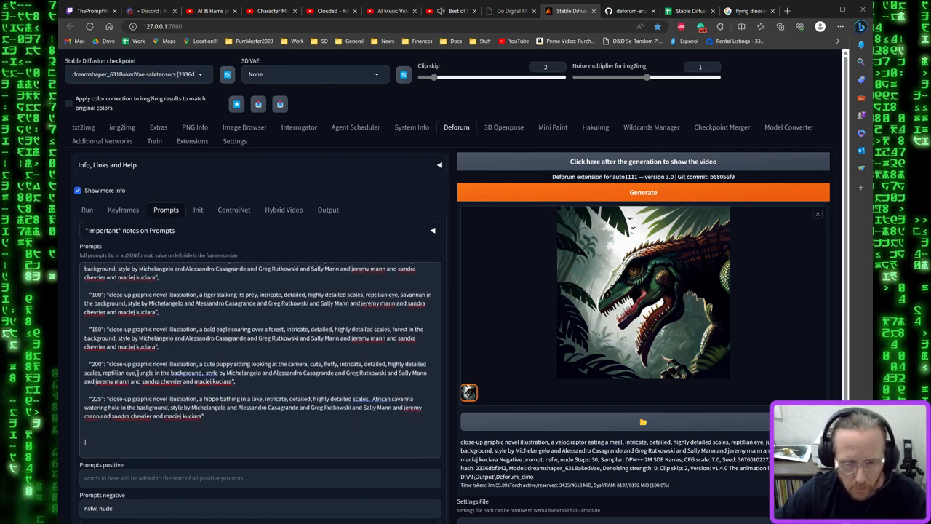
{"action": "double_click", "coordinate": [95, 396]}
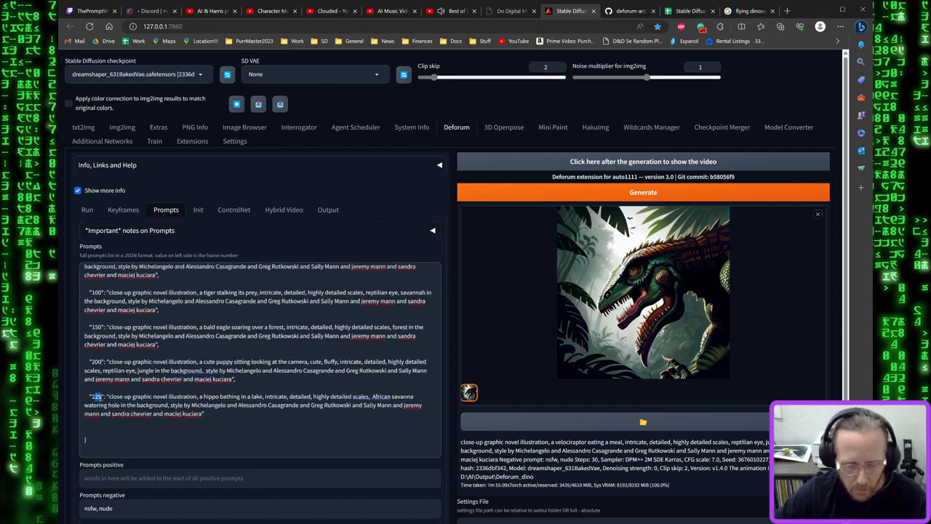
{"action": "type", "text": "250"}
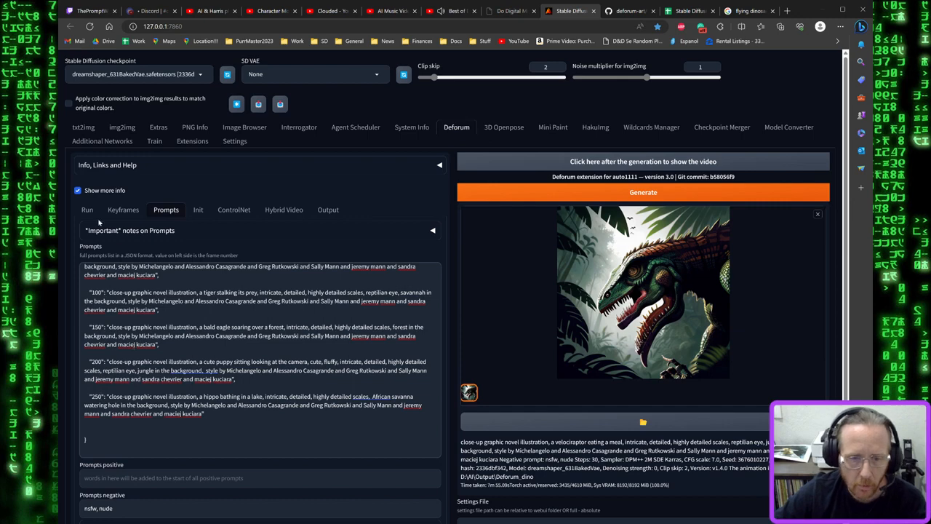
Set the maximum frames to 300 in the keyframe settings and start generating the animation
{"action": "left_click", "coordinate": [88, 211]}
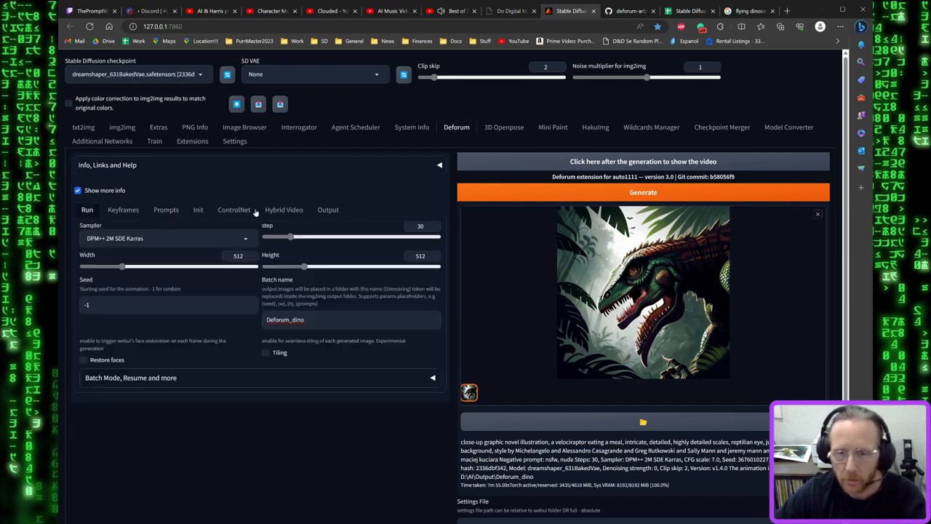
{"action": "left_click", "coordinate": [129, 212]}
{"action": "left_click_drag", "start_coordinate": [291, 296], "coordinate": [234, 303]}
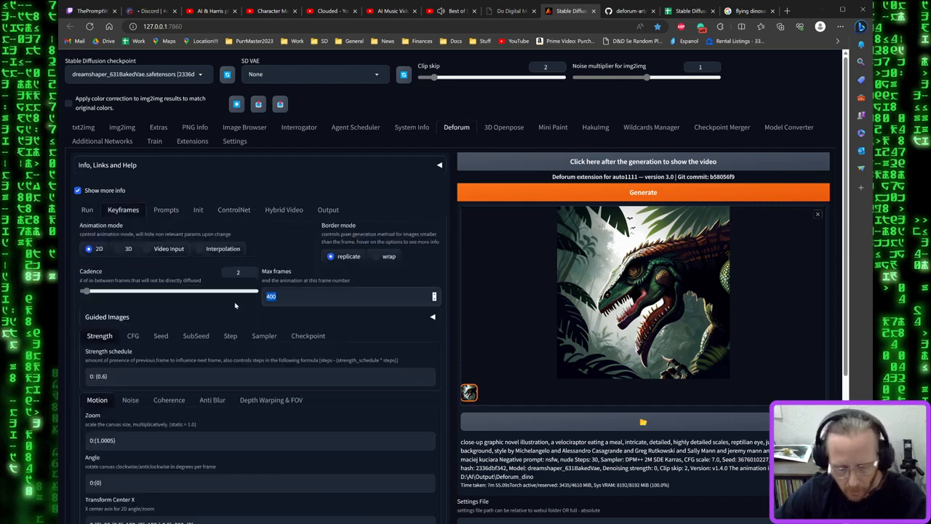
{"action": "type", "text": "300"}
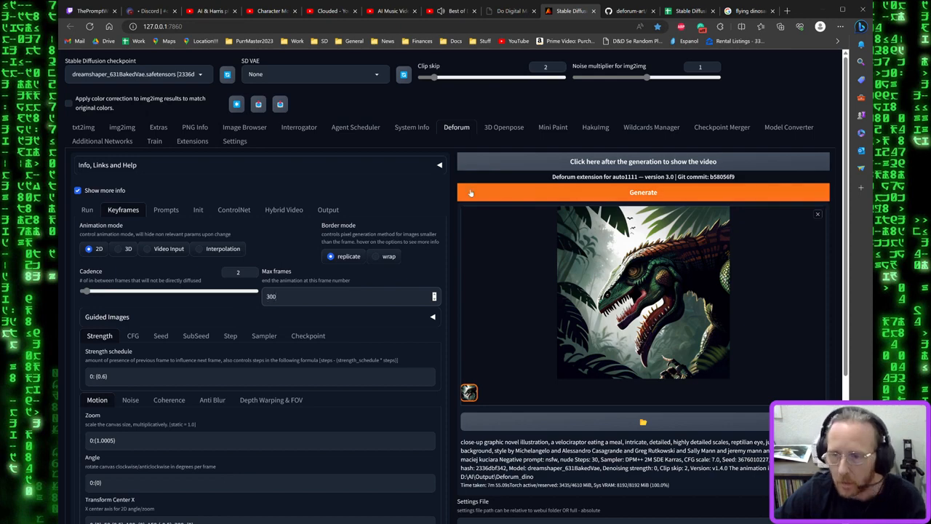
{"action": "left_click", "coordinate": [478, 192]}
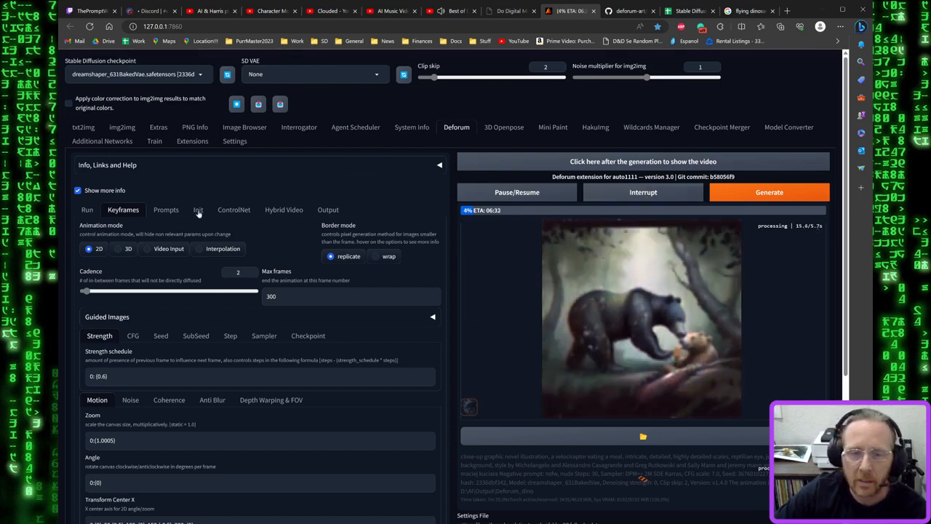
Delete "highly detailed scales," from the hippo prompt and the text from "jungle in the background" through "Greg Rutkowski" from the puppy prompt
{"action": "left_click", "coordinate": [167, 211]}
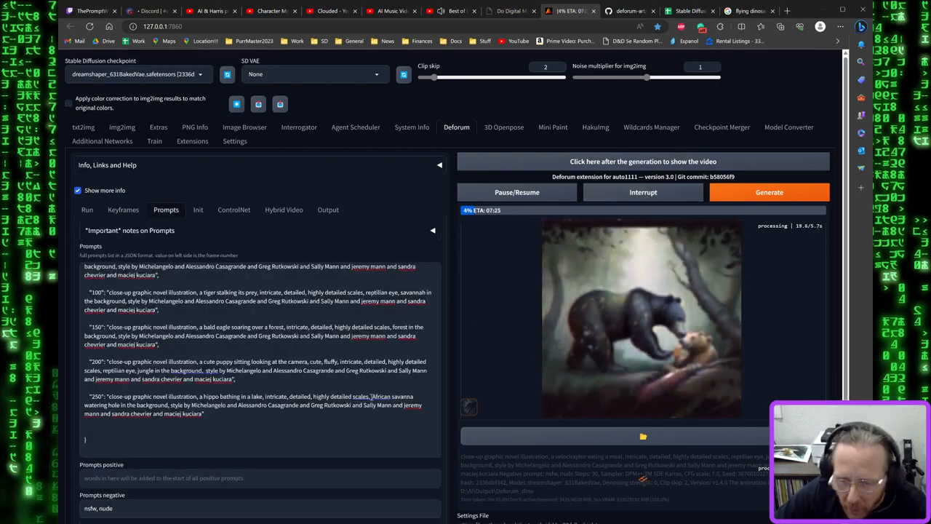
{"action": "left_click_drag", "start_coordinate": [371, 397], "coordinate": [313, 396]}
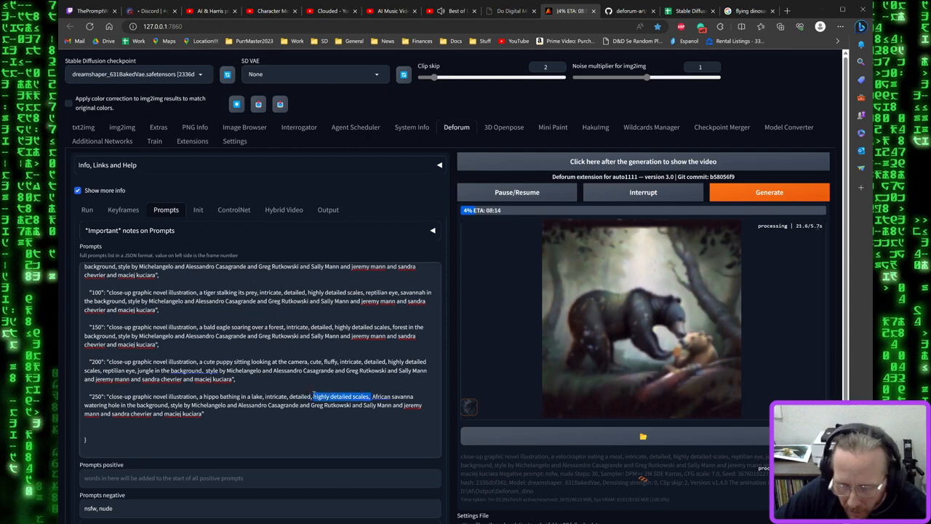
{"action": "key", "text": "BackSpace"}
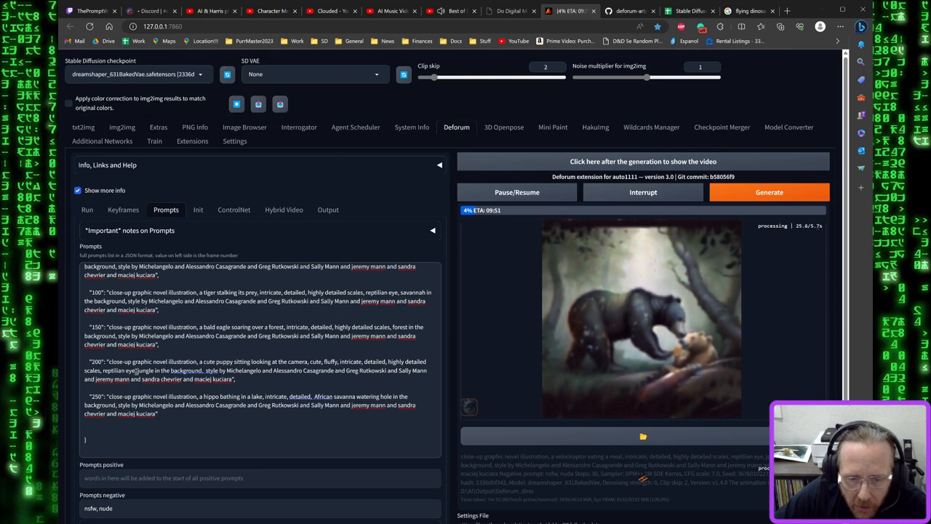
{"action": "left_click_drag", "start_coordinate": [135, 371], "coordinate": [390, 370]}
{"action": "key", "text": "BackSpace"}
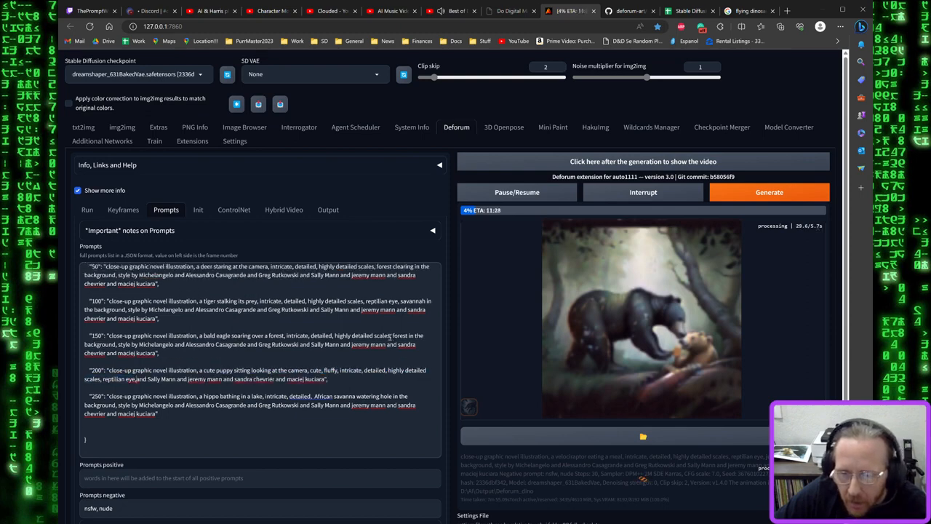
Delete "highly detailed scales," from the bald eagle, tiger, deer and bear prompts, along with "reptilian eye," from the tiger prompt
{"action": "left_click_drag", "start_coordinate": [393, 335], "coordinate": [334, 336]}
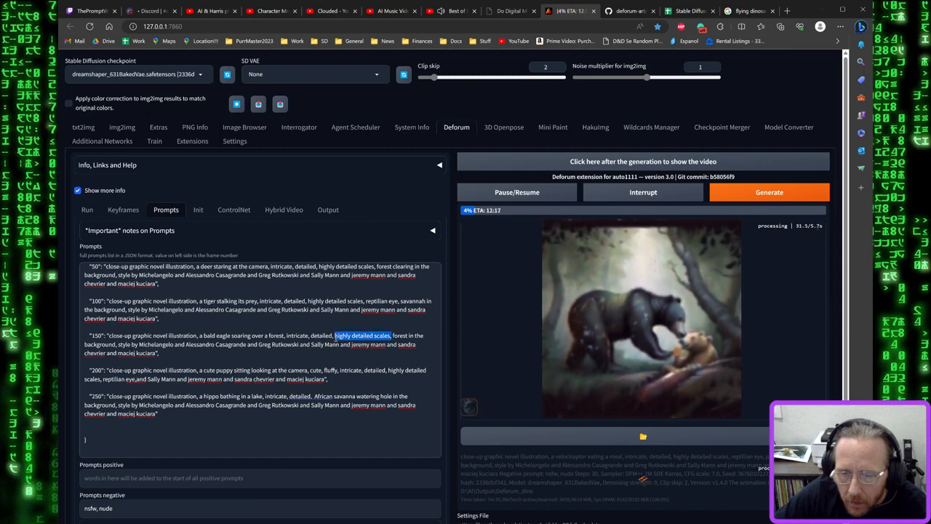
{"action": "key", "text": "BackSpace"}
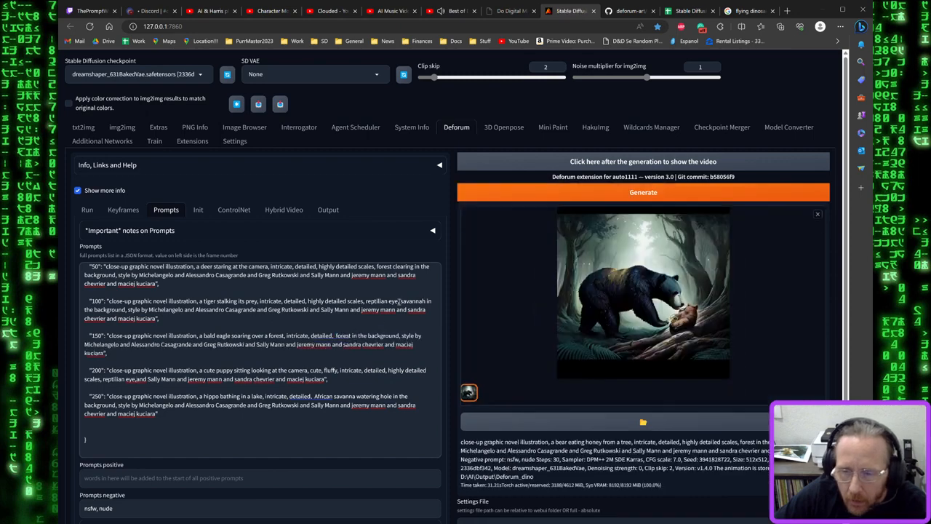
{"action": "left_click_drag", "start_coordinate": [399, 301], "coordinate": [307, 301]}
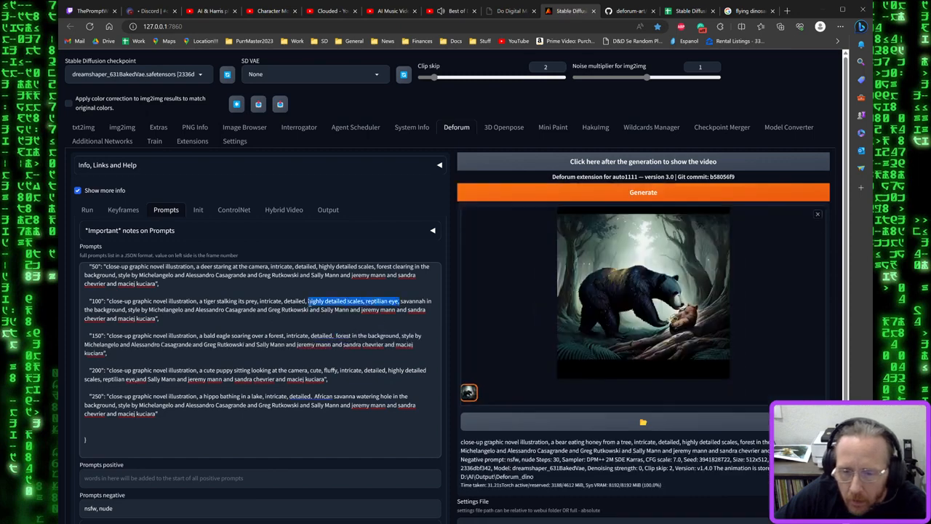
{"action": "key", "text": "BackSpace"}
{"action": "scroll", "coordinate": [342, 357], "scroll_direction": "up", "scroll_amount": 1}
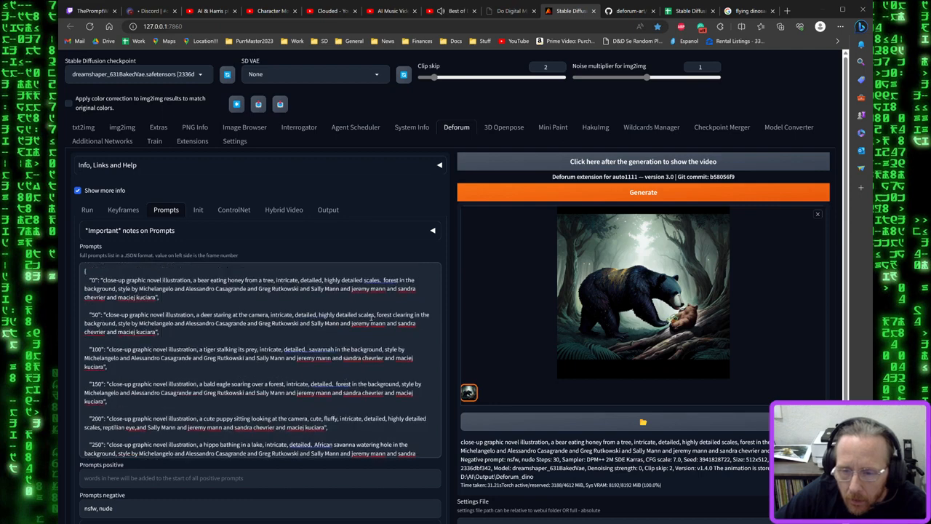
{"action": "left_click_drag", "start_coordinate": [376, 315], "coordinate": [319, 314]}
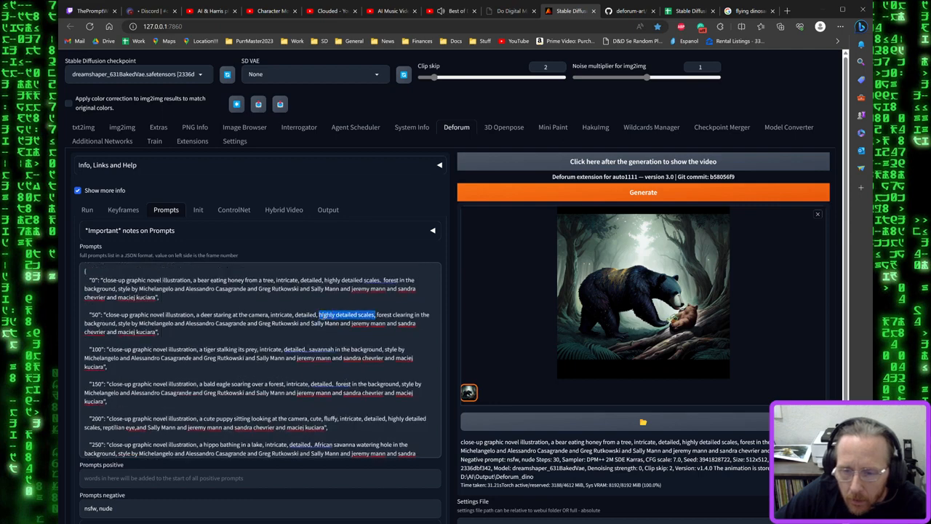
{"action": "key", "text": "BackSpace"}
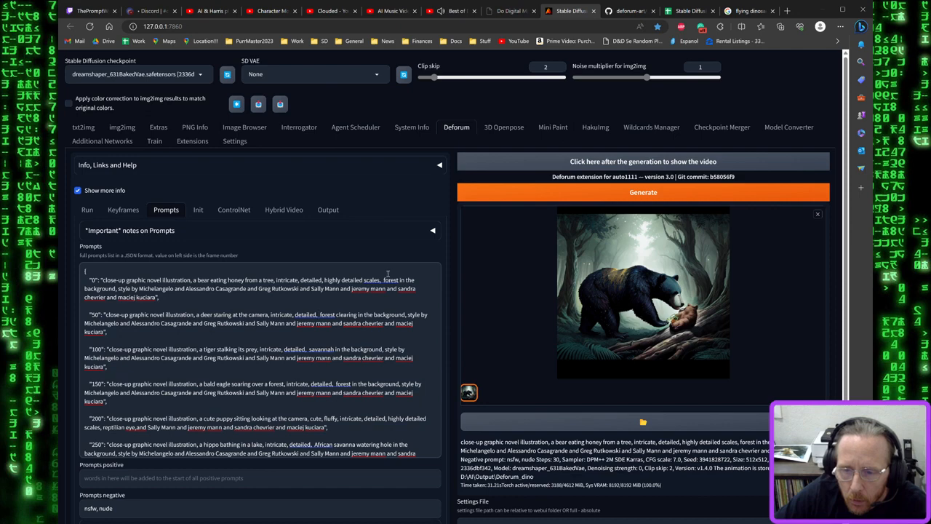
{"action": "left_click_drag", "start_coordinate": [382, 280], "coordinate": [324, 280]}
{"action": "key", "text": "BackSpace"}
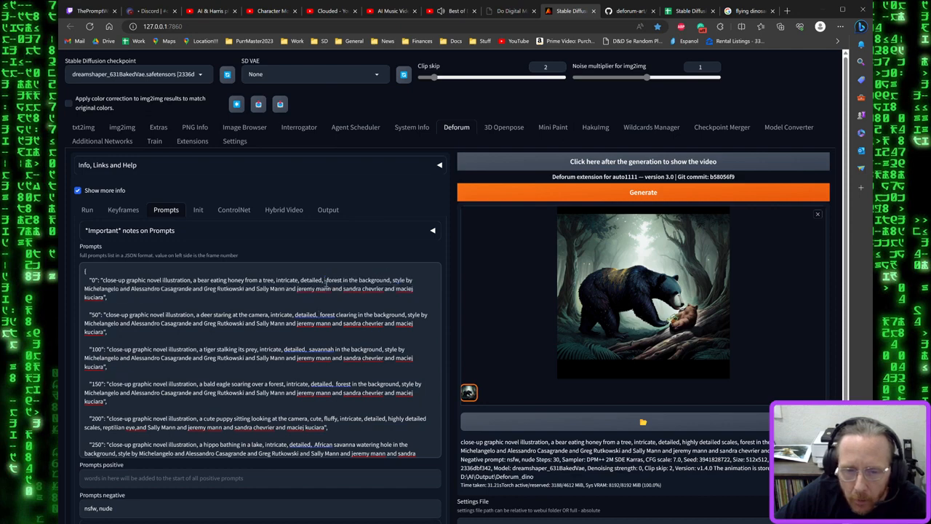
Delete the stray character before "forest in the background" in the bear prompt and start generating the animation
{"action": "key", "text": "Delete"}
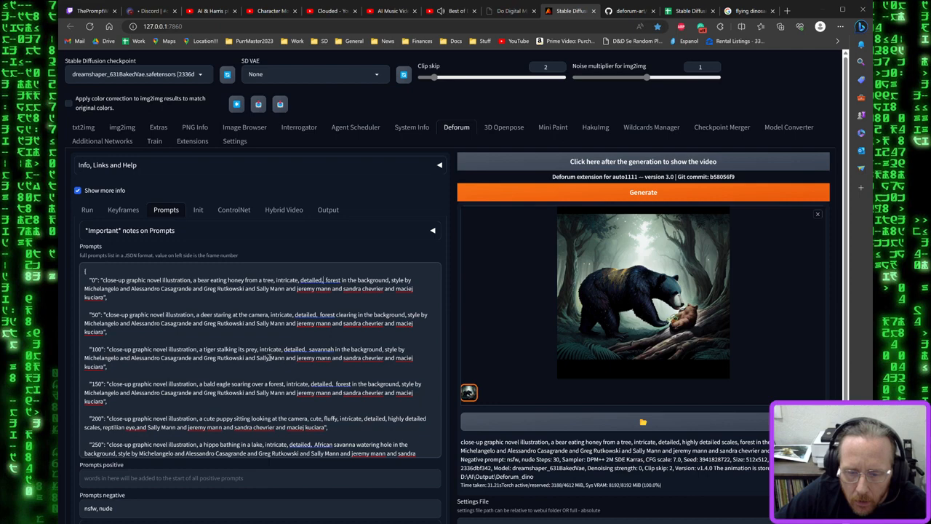
{"action": "scroll", "coordinate": [269, 357], "scroll_direction": "down", "scroll_amount": 1}
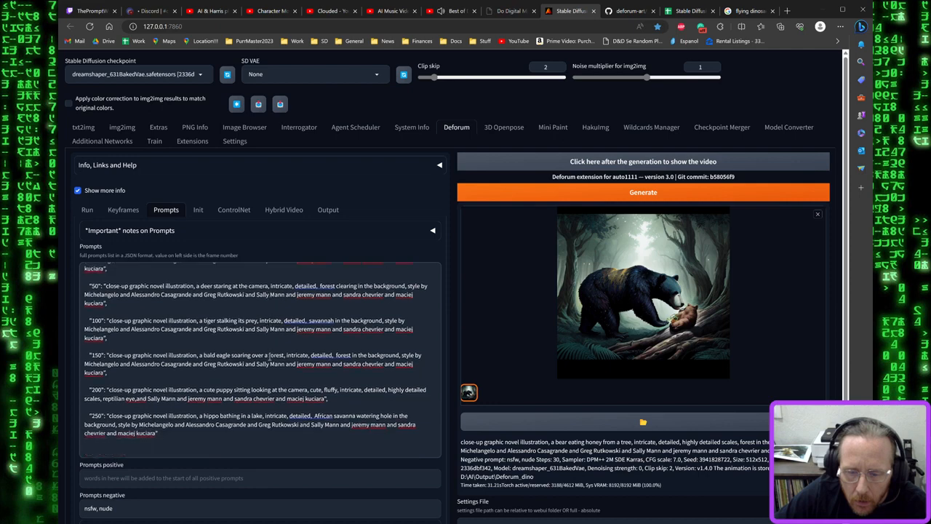
{"action": "left_click", "coordinate": [516, 194]}
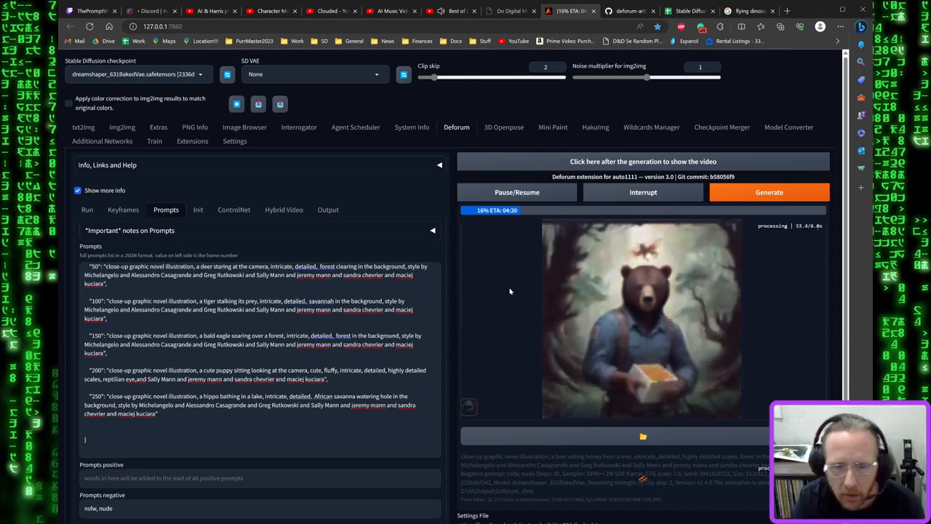
{"action": "scroll", "coordinate": [309, 330], "scroll_direction": "up", "scroll_amount": 2}
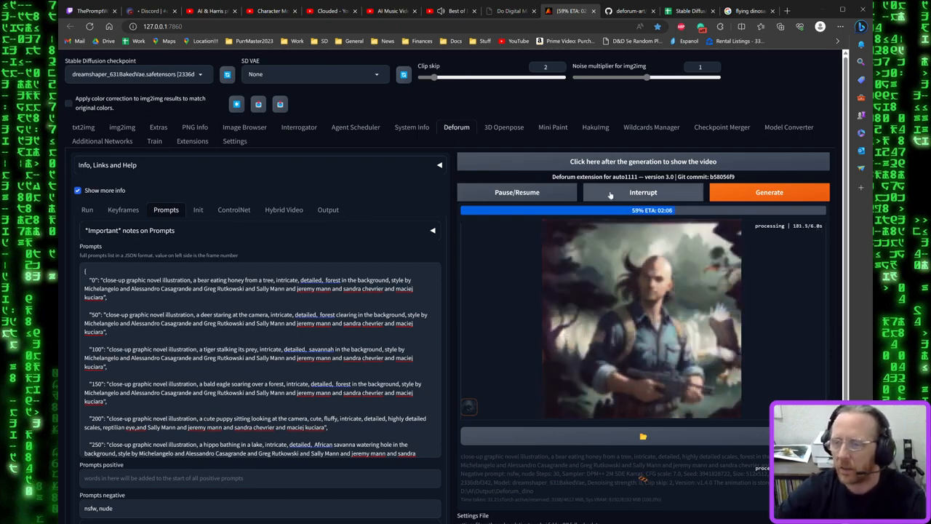
Extend the strength schedule in the keyframe settings with "50 (0.2), 55: (0.6)," after the frame 0 entry
{"action": "left_click", "coordinate": [89, 212]}
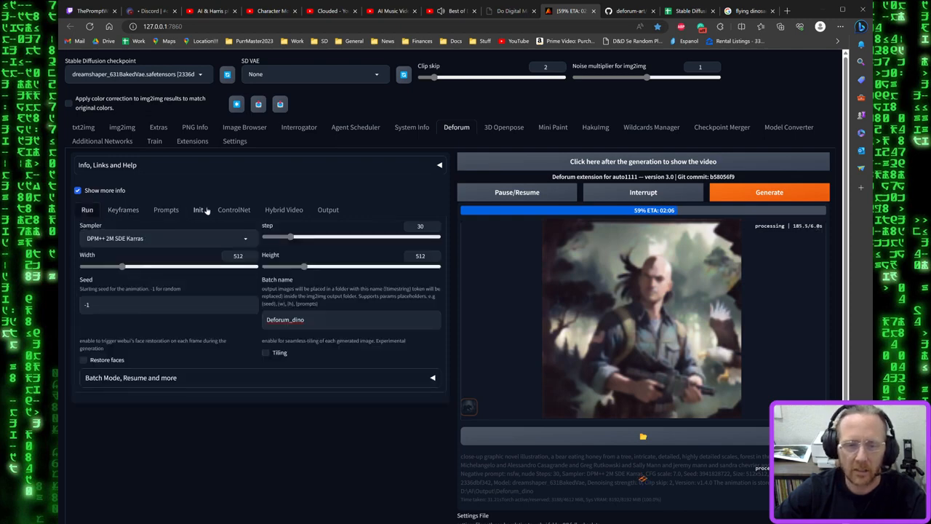
{"action": "left_click", "coordinate": [123, 210]}
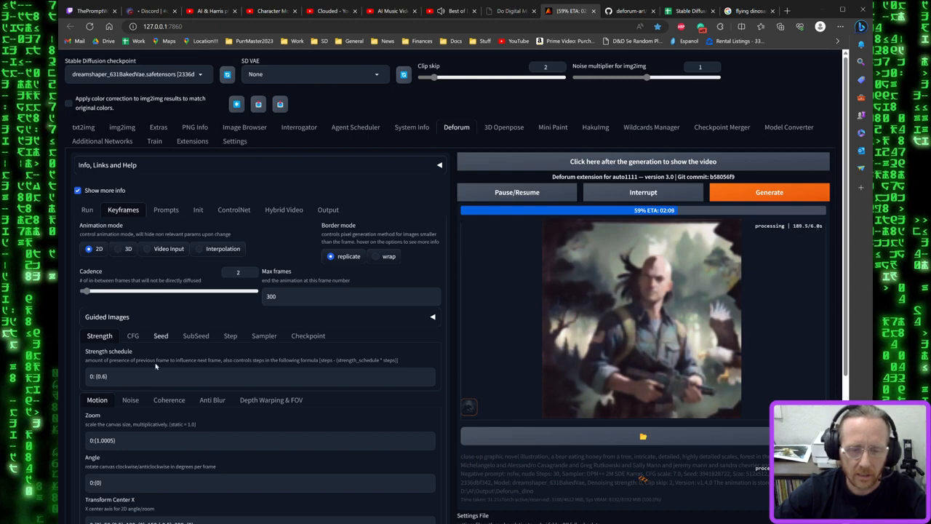
{"action": "left_click", "coordinate": [128, 376]}
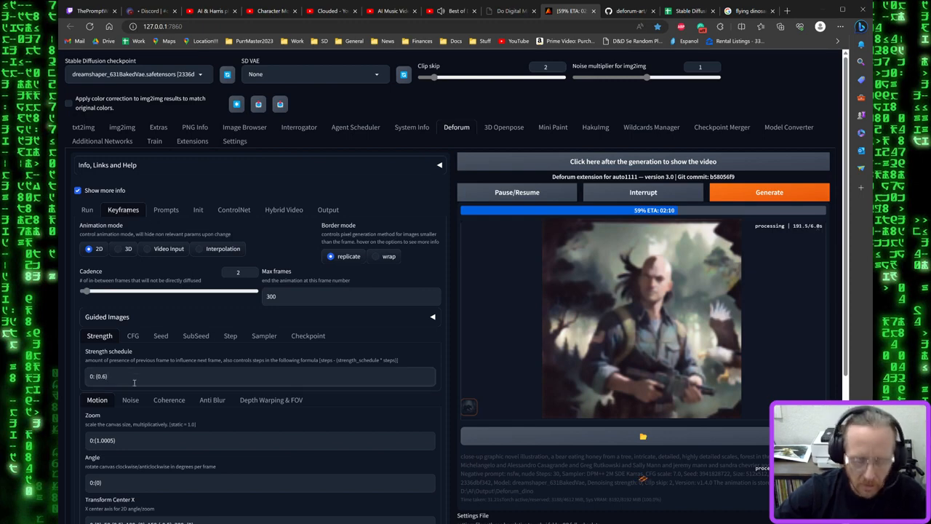
{"action": "type", "text": ", 5"}
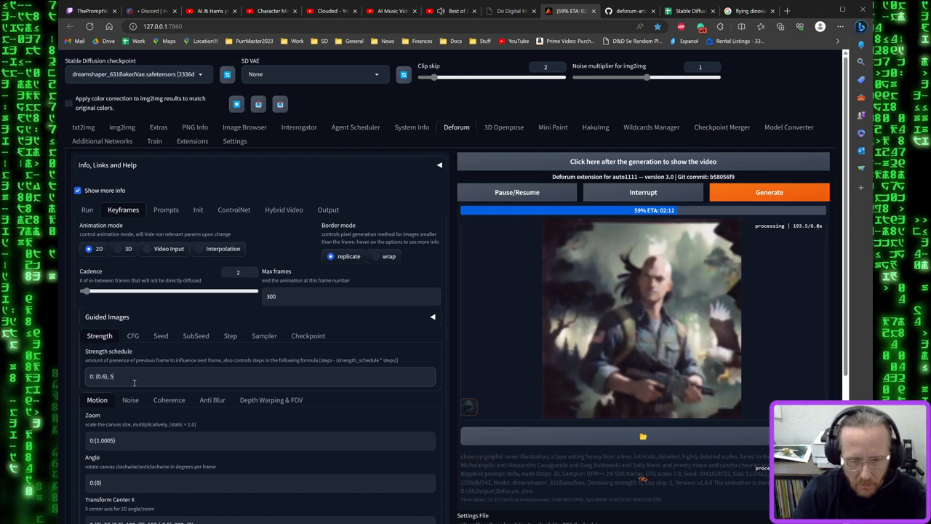
{"action": "type", "text": "0 (0."}
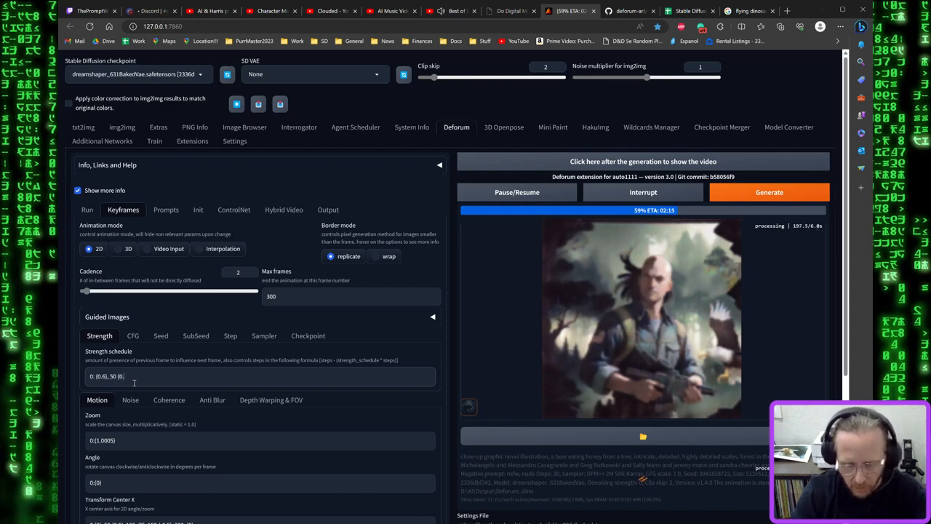
{"action": "type", "text": "2),"}
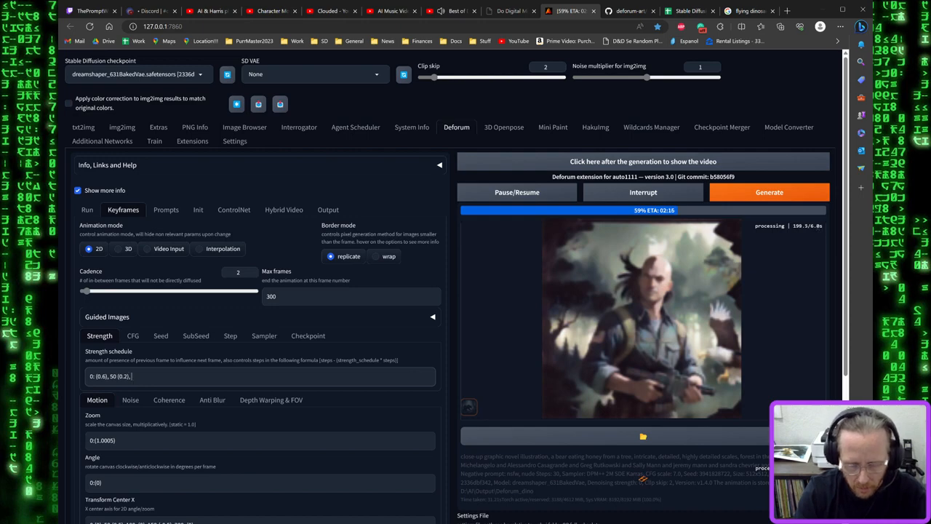
{"action": "type", "text": " 55"}
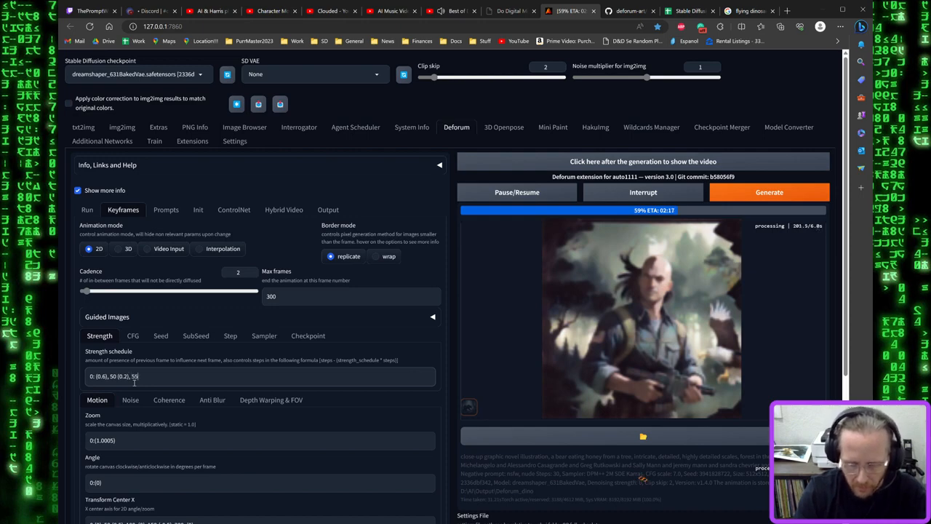
{"action": "type", "text": ": (0"}
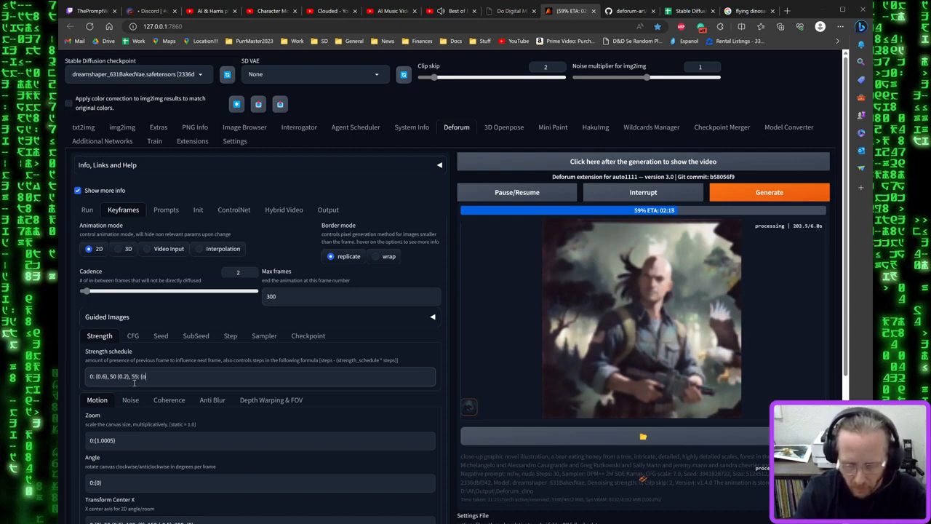
{"action": "type", "text": ".6"}
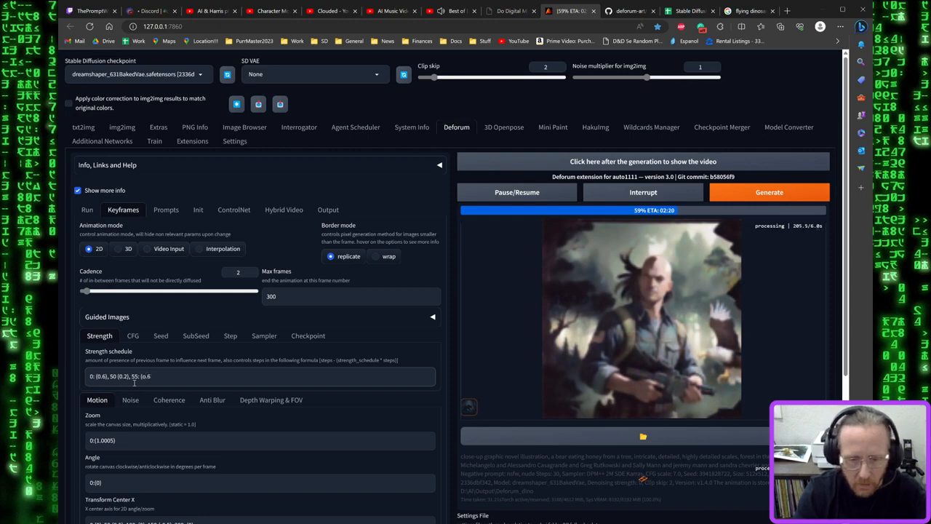
{"action": "key", "text": "BackSpace"}
{"action": "key", "text": "BackSpace"}
{"action": "key", "text": "BackSpace"}
{"action": "type", "text": "0."}
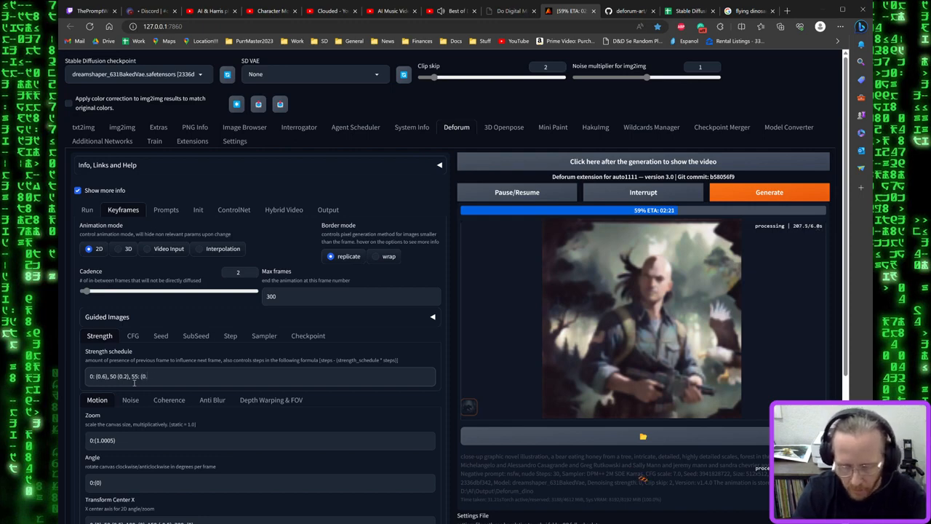
{"action": "type", "text": "6),"}
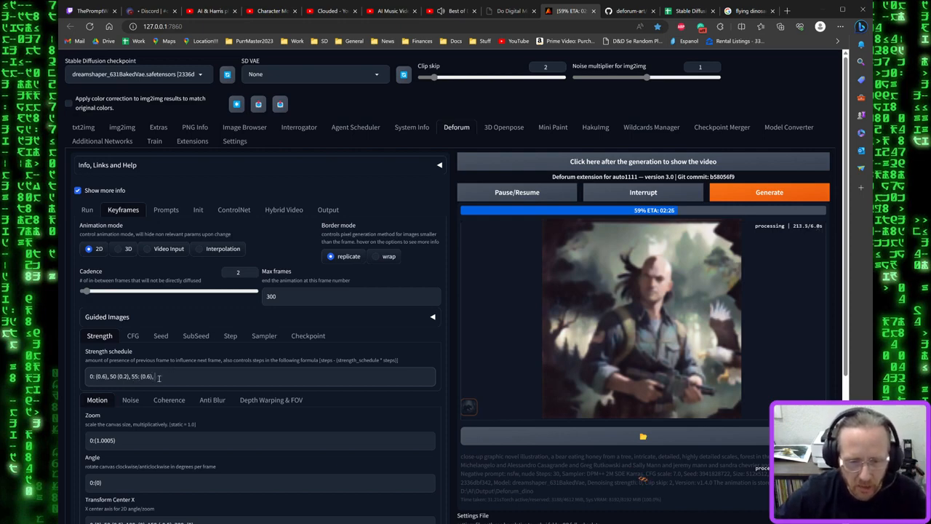
Copy the "50 (0.2), 55: (0.6)," pair in the strength schedule and paste it four times at the end
{"action": "left_click_drag", "start_coordinate": [154, 376], "coordinate": [109, 376]}
{"action": "key", "text": "ctrl+c"}
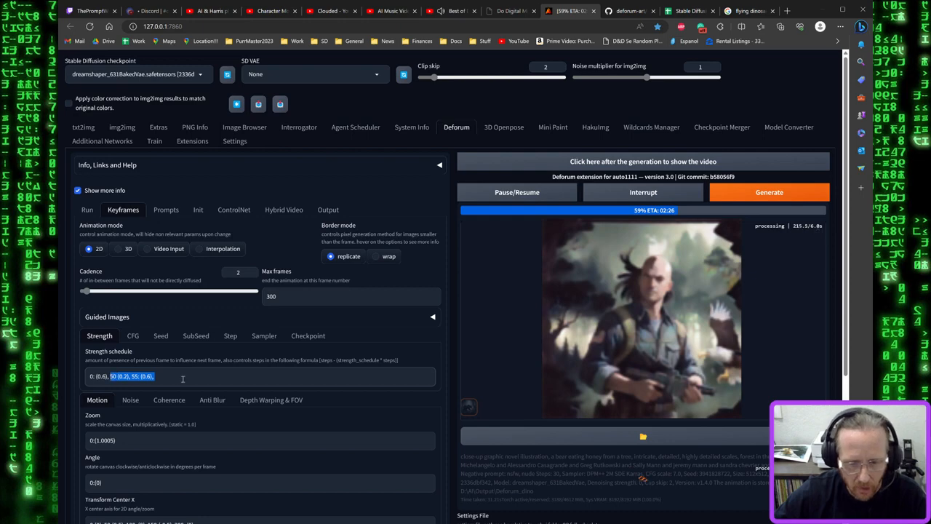
{"action": "left_click", "coordinate": [182, 377]}
{"action": "key", "text": "ctrl+v"}
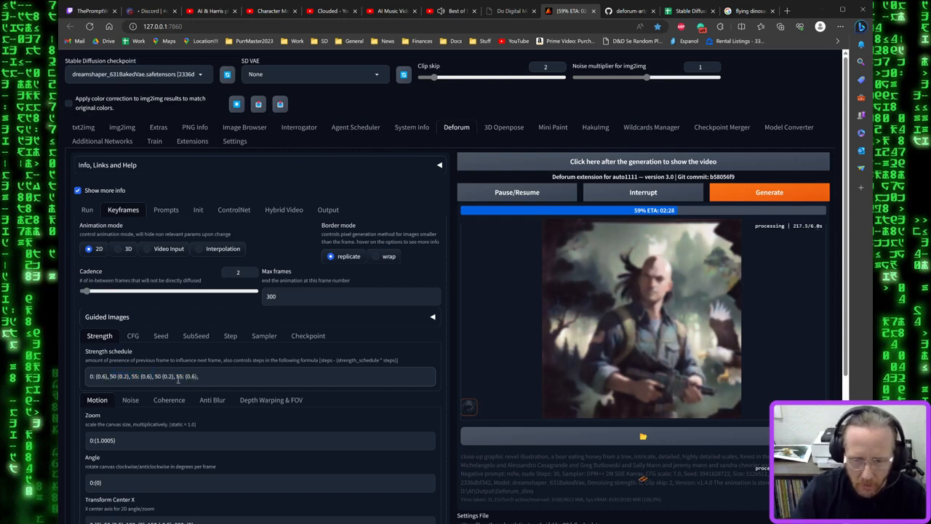
{"action": "key", "text": "ctrl+v"}
{"action": "key", "text": "ctrl+v"}
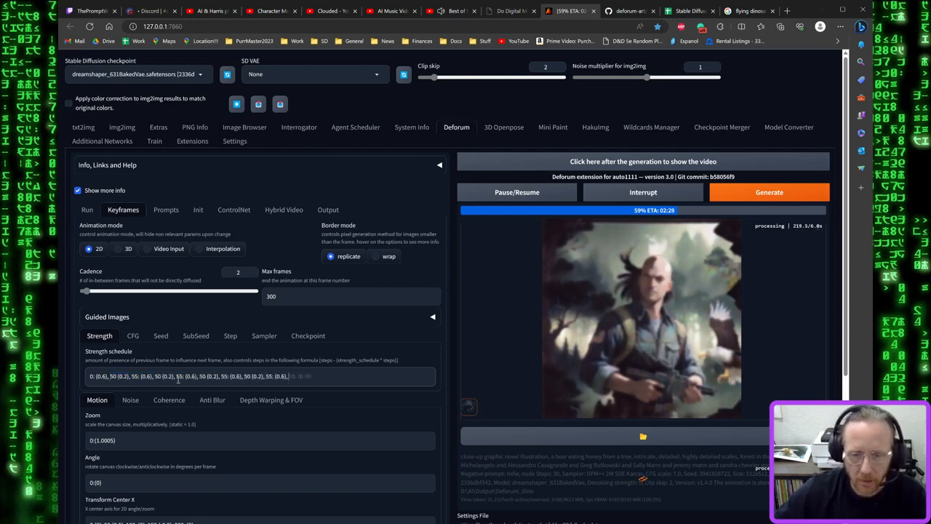
{"action": "key", "text": "ctrl+v"}
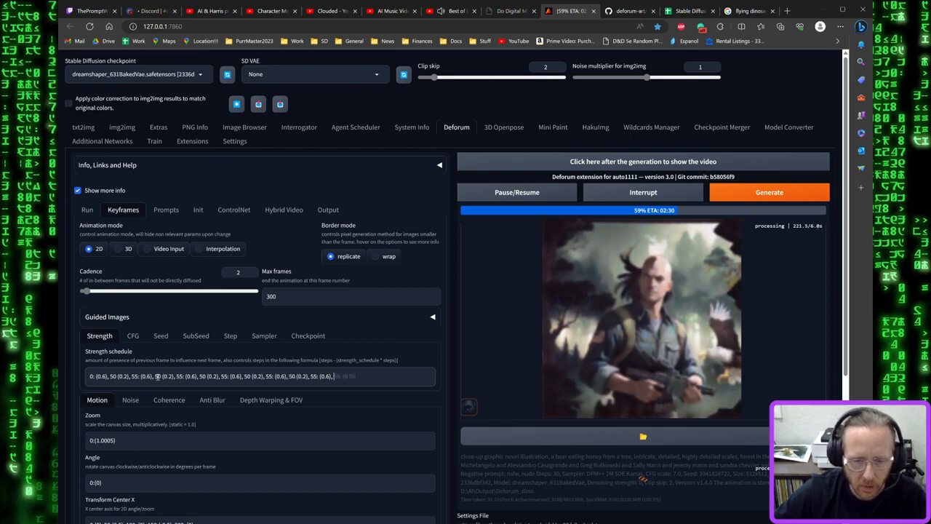
Change the frame numbers of the first two pasted strength pairs to 100 and 105, and 150 and 155
{"action": "double_click", "coordinate": [156, 376]}
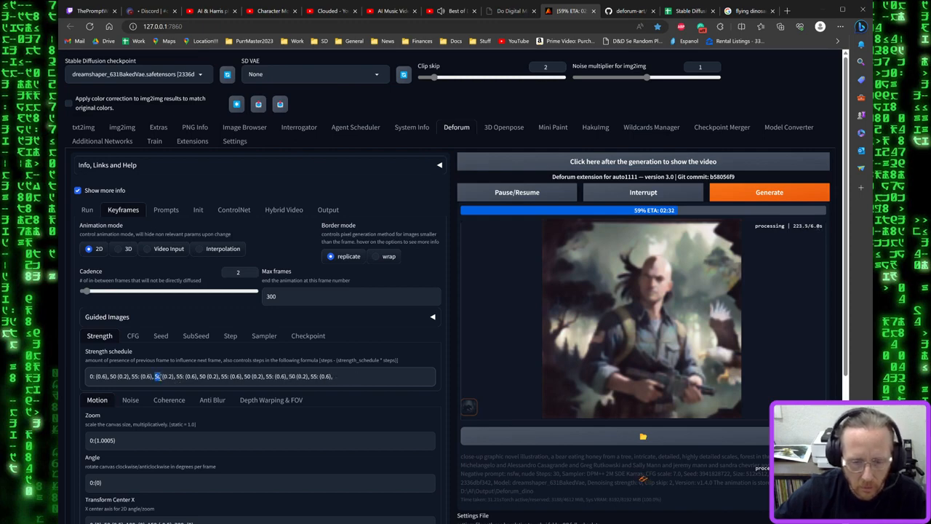
{"action": "type", "text": "100"}
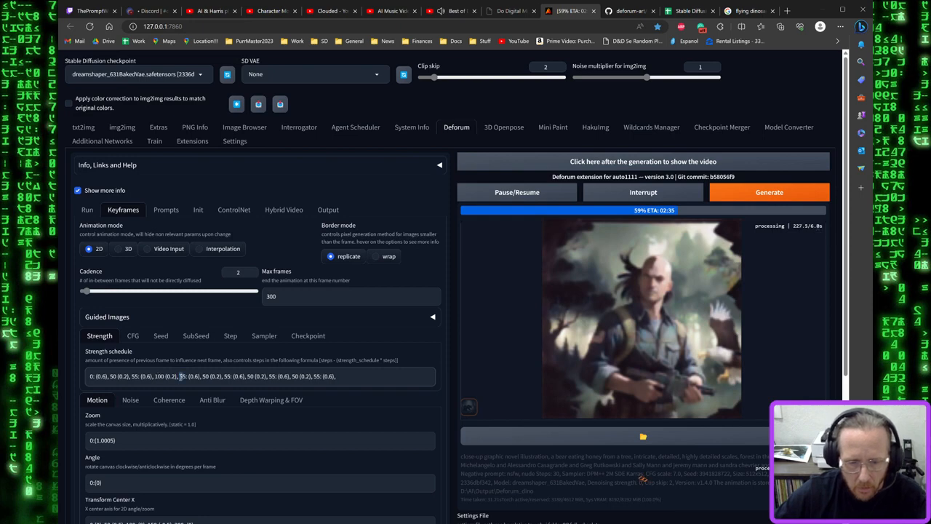
{"action": "double_click", "coordinate": [182, 376]}
{"action": "type", "text": "105"}
{"action": "double_click", "coordinate": [211, 376]}
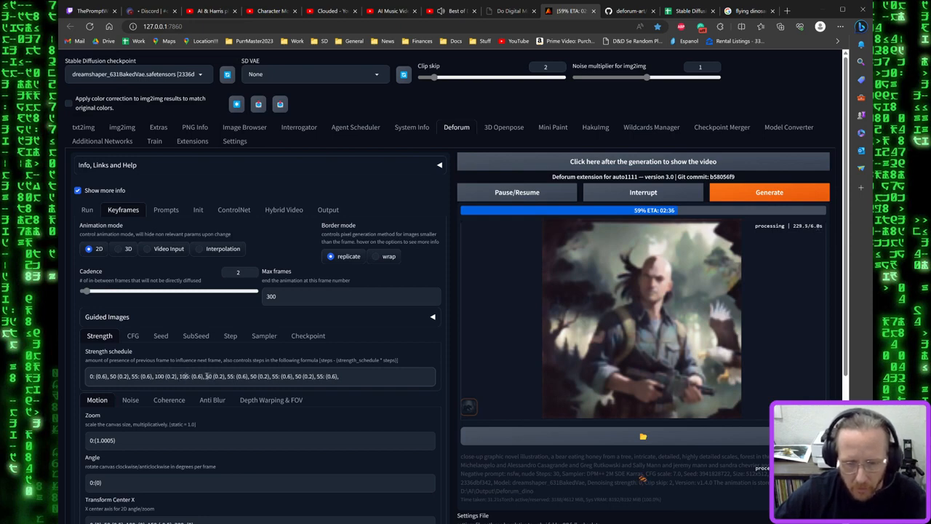
{"action": "type", "text": "150"}
{"action": "double_click", "coordinate": [233, 376]}
{"action": "type", "text": "155"}
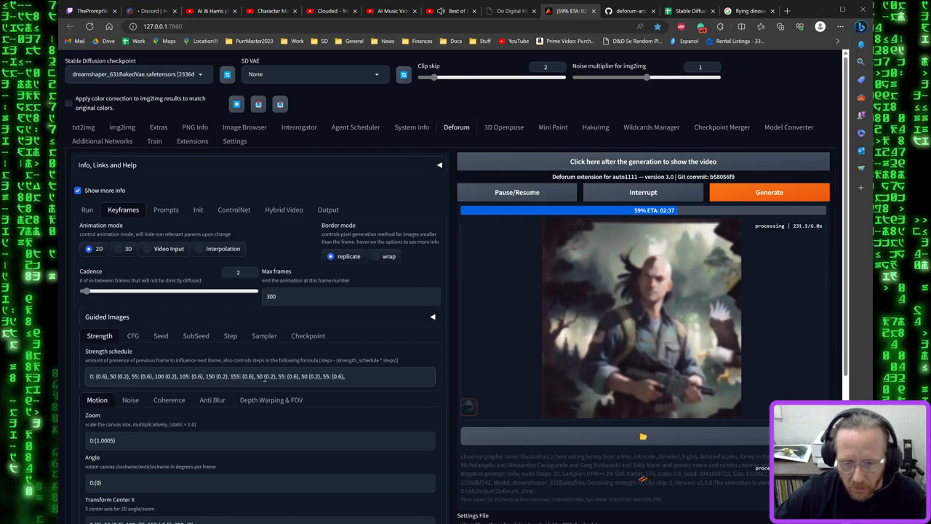
Change the last two strength pairs' frame numbers to 200 and 205, and 250 and 255, and remove the schedule's trailing comma
{"action": "type", "text": "20"}
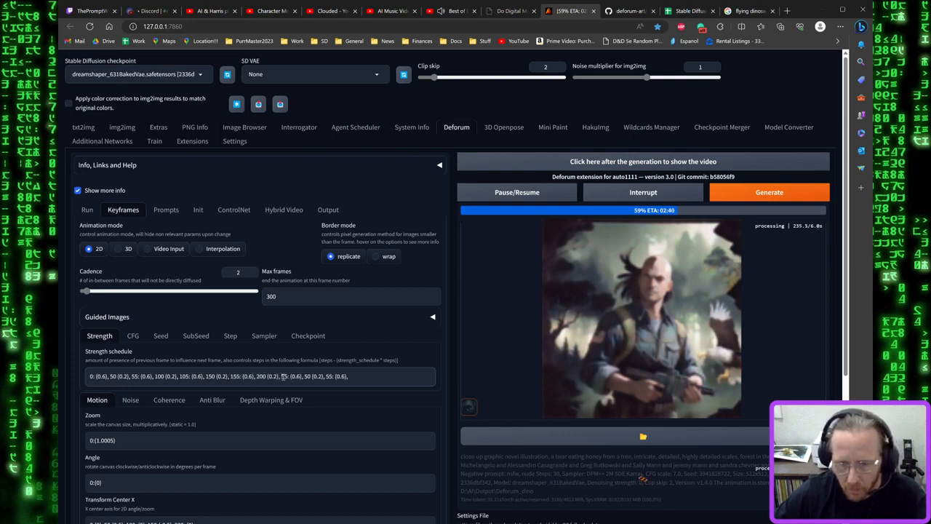
{"action": "left_click_drag", "start_coordinate": [285, 376], "coordinate": [281, 376]}
{"action": "type", "text": "20"}
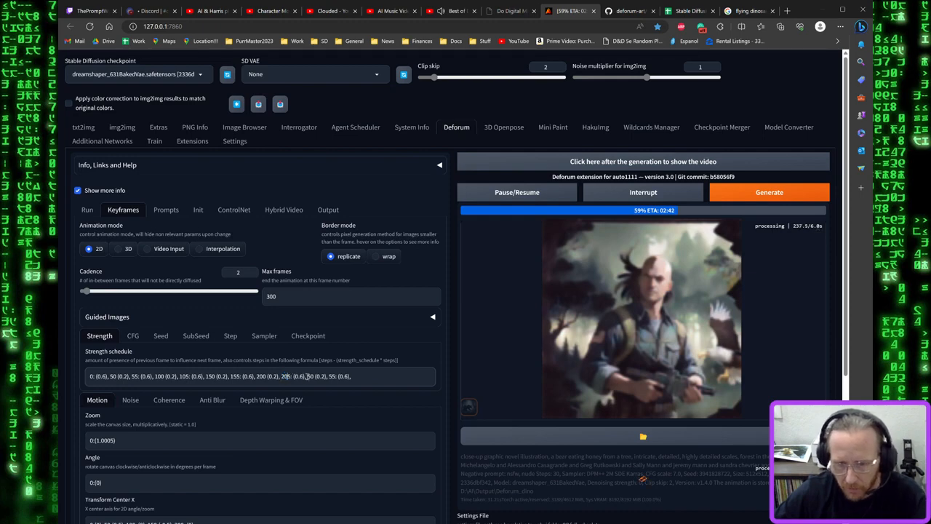
{"action": "left_click", "coordinate": [307, 376]}
{"action": "type", "text": "2"}
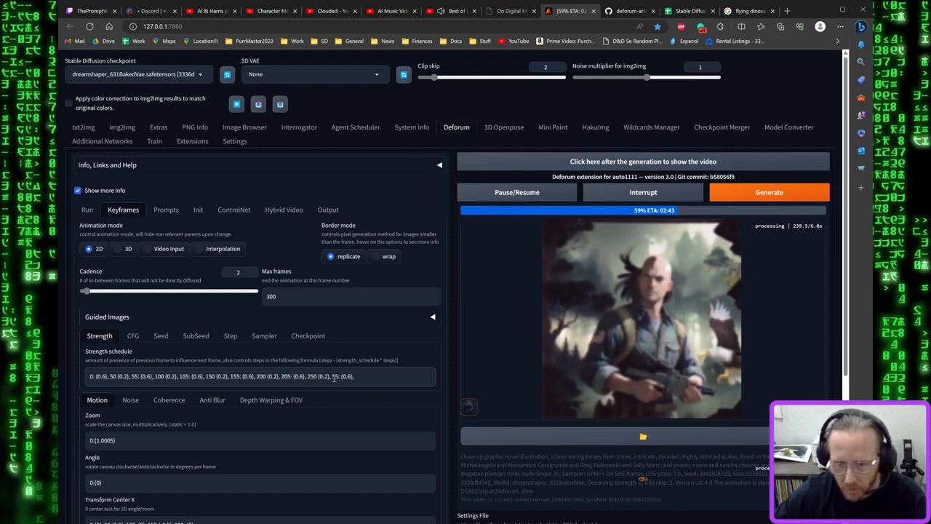
{"action": "left_click", "coordinate": [332, 376]}
{"action": "type", "text": "2"}
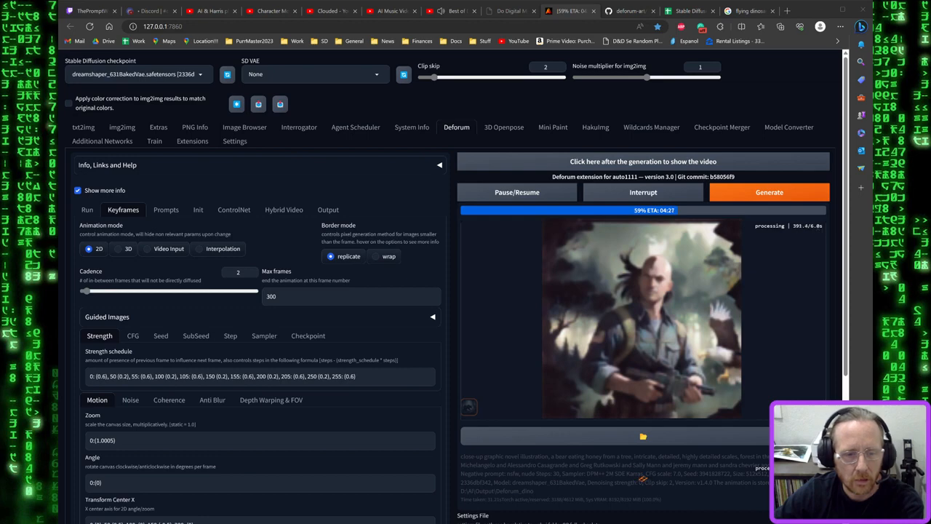
Show the generated video, play it in full screen to review the animal transitions, and close it
{"action": "left_click", "coordinate": [514, 167]}
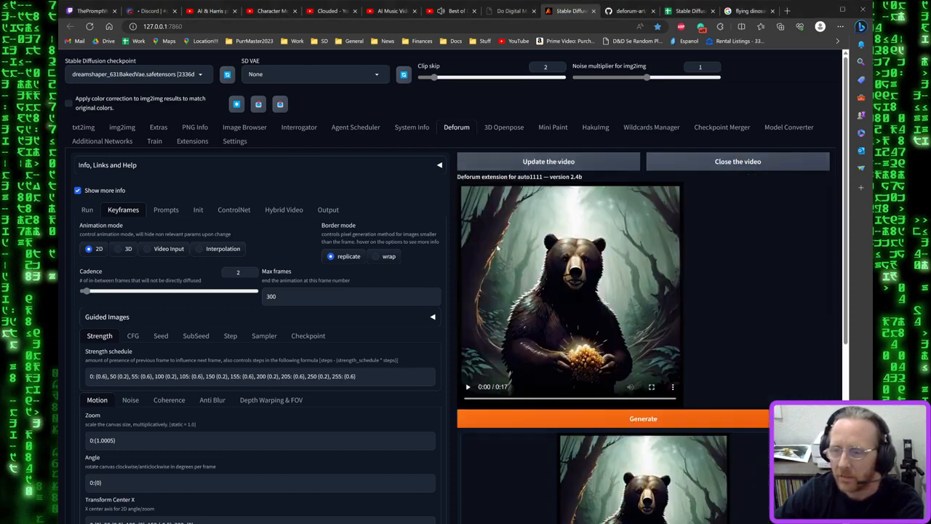
{"action": "left_click", "coordinate": [468, 387]}
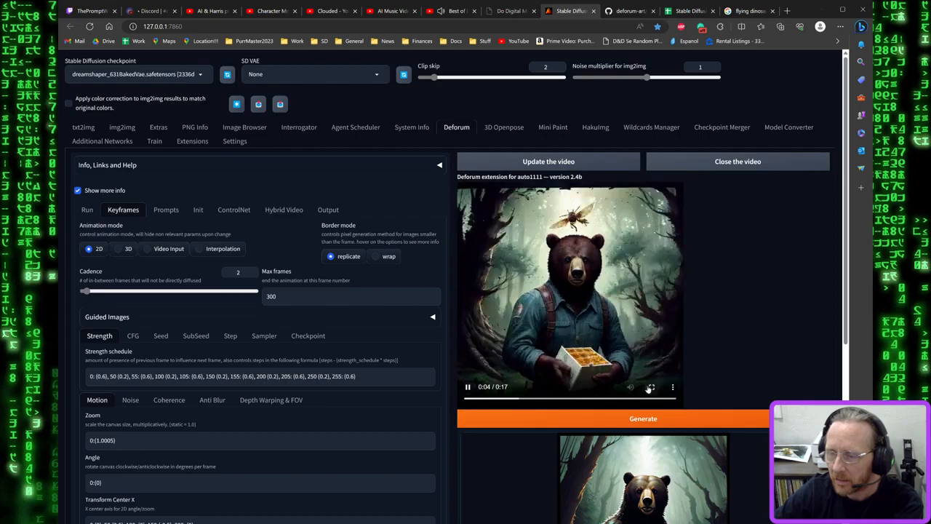
{"action": "left_click", "coordinate": [649, 388]}
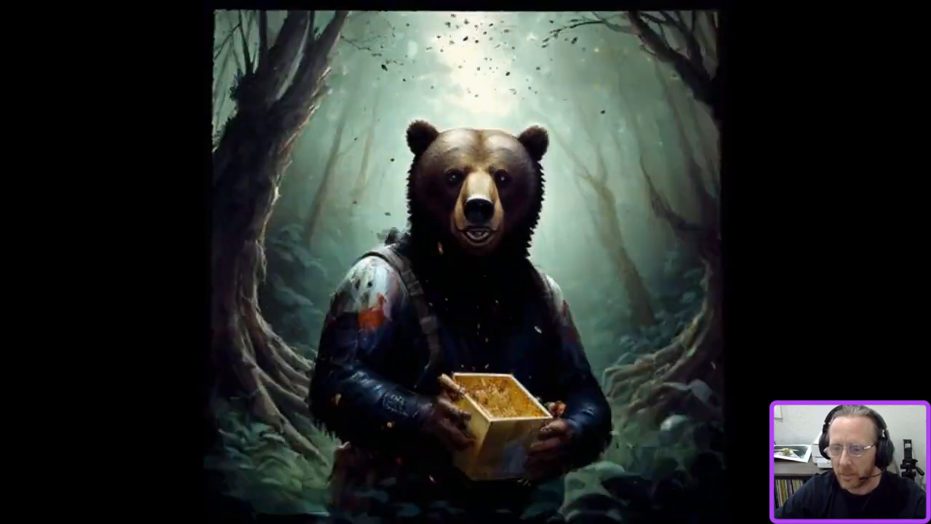
{"action": "key", "text": "Escape"}
{"action": "mouse_move", "coordinate": [669, 384]}
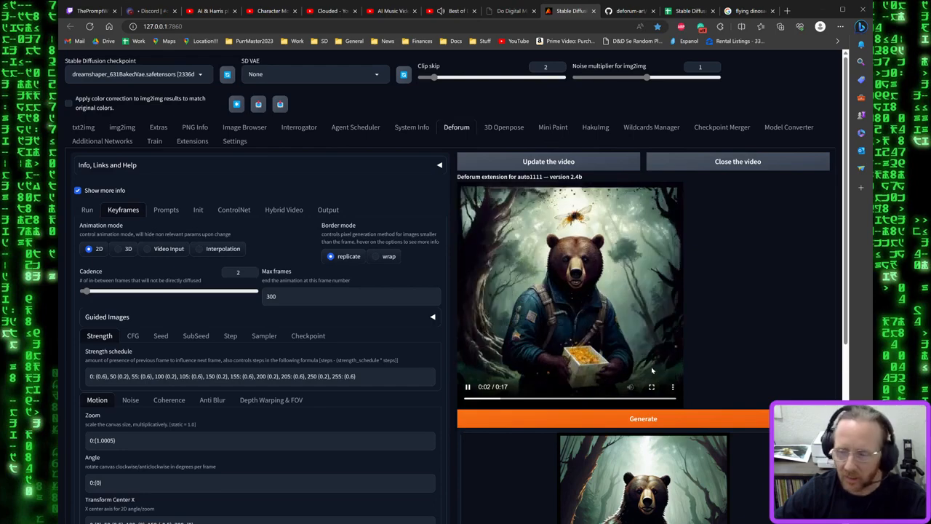
{"action": "left_click", "coordinate": [467, 387]}
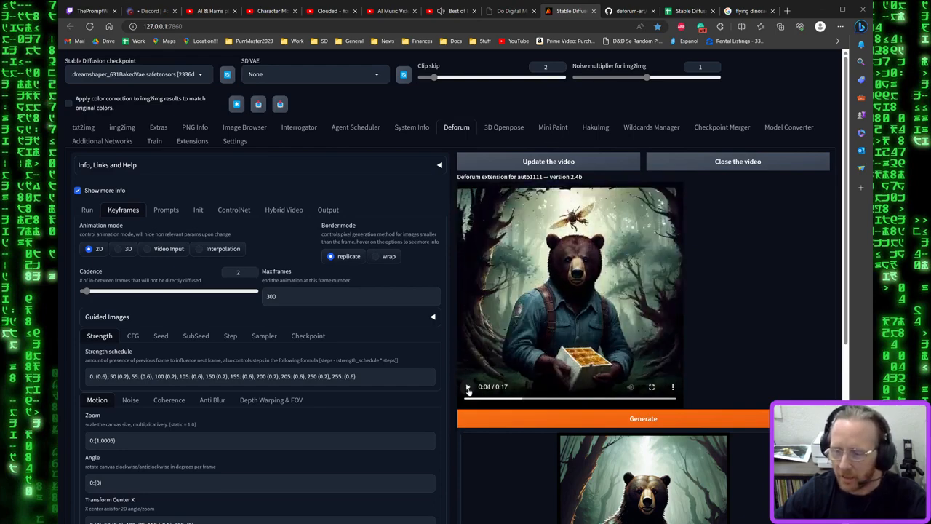
{"action": "left_click", "coordinate": [723, 166]}
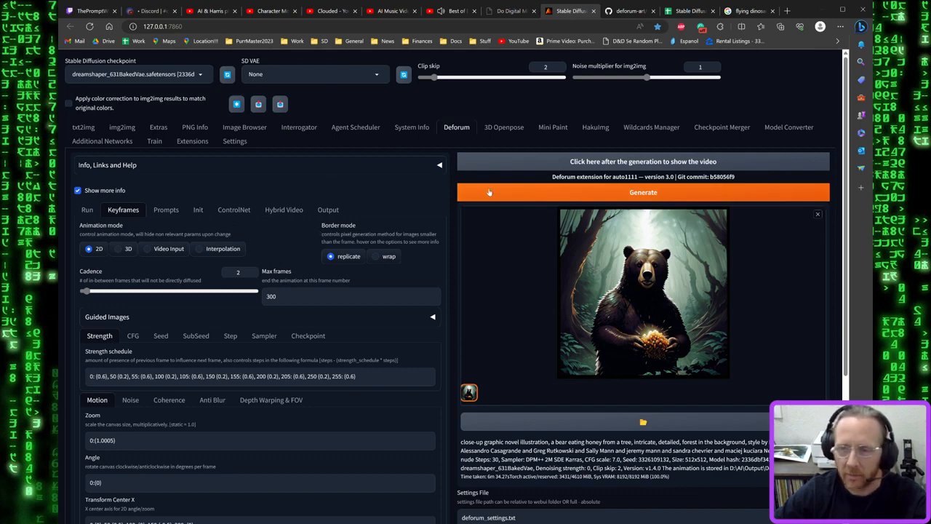
Try to generate the animation with the extended strength schedule and open the prompts
{"action": "left_click", "coordinate": [537, 194]}
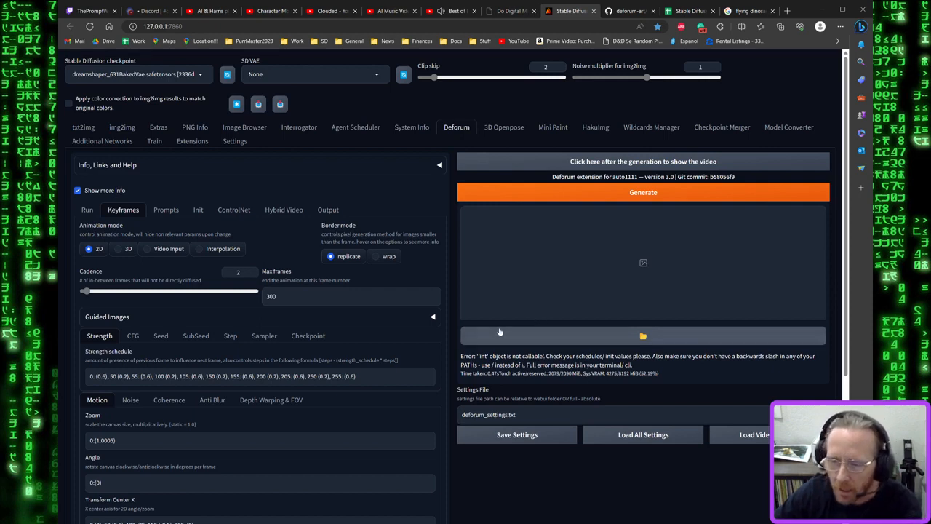
{"action": "left_click", "coordinate": [169, 210]}
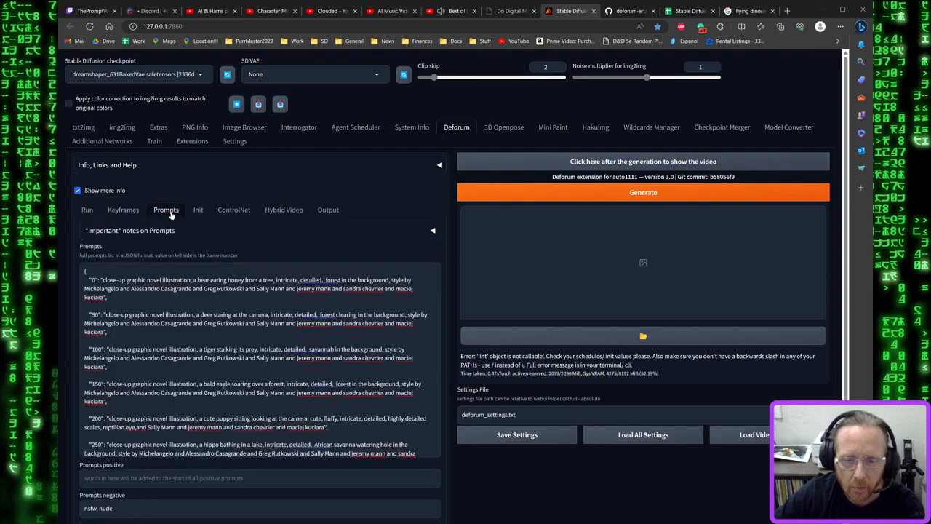
Check the prompts and run settings for errors, and add the missing colon after frame 150 in the strength schedule
{"action": "scroll", "coordinate": [255, 300], "scroll_direction": "down", "scroll_amount": 3}
{"action": "scroll", "coordinate": [255, 300], "scroll_direction": "up", "scroll_amount": 2}
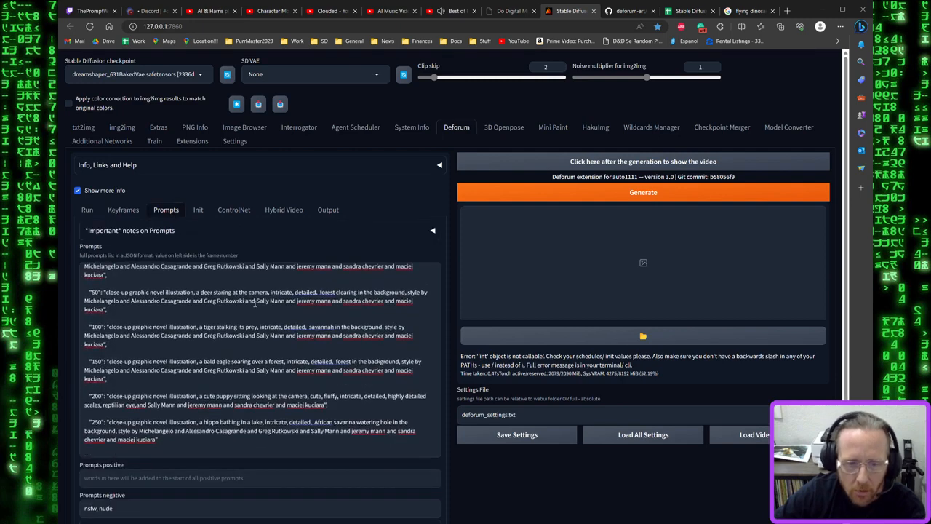
{"action": "left_click", "coordinate": [88, 211]}
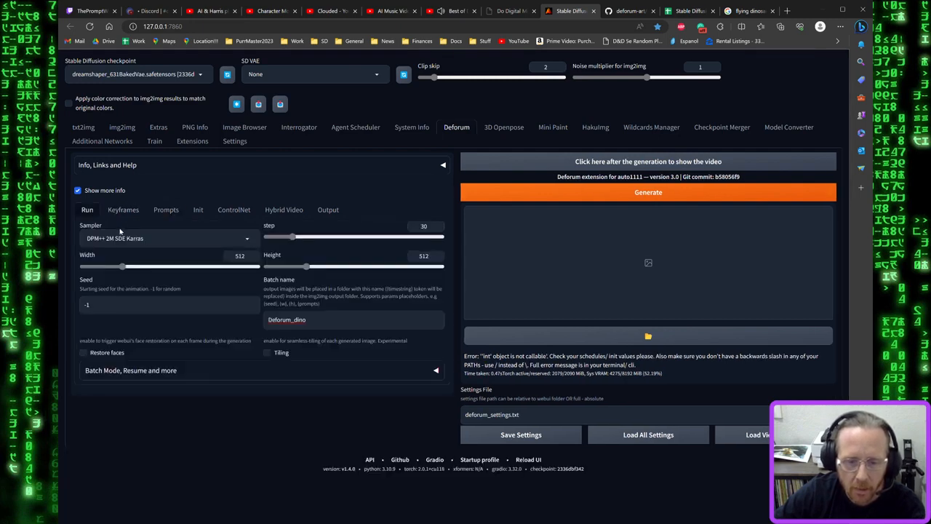
{"action": "left_click", "coordinate": [123, 209]}
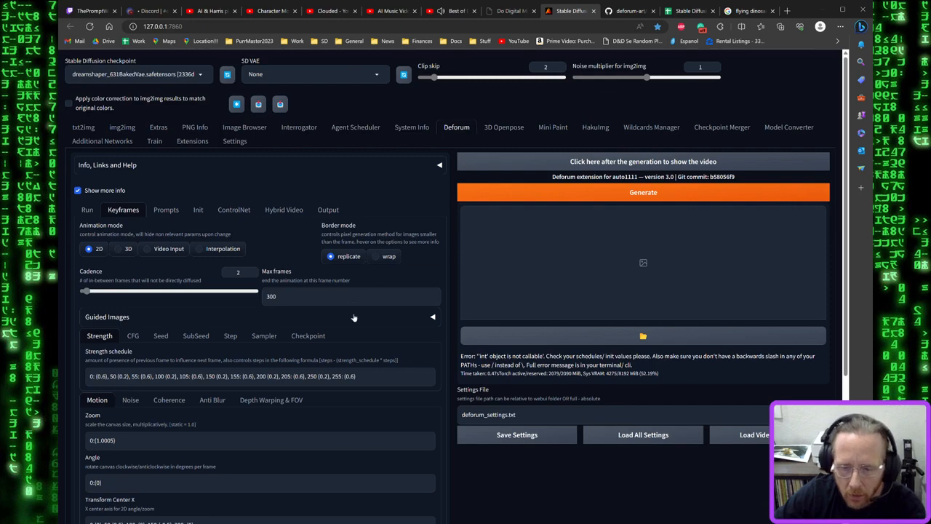
{"action": "scroll", "coordinate": [341, 360], "scroll_direction": "down", "scroll_amount": 2}
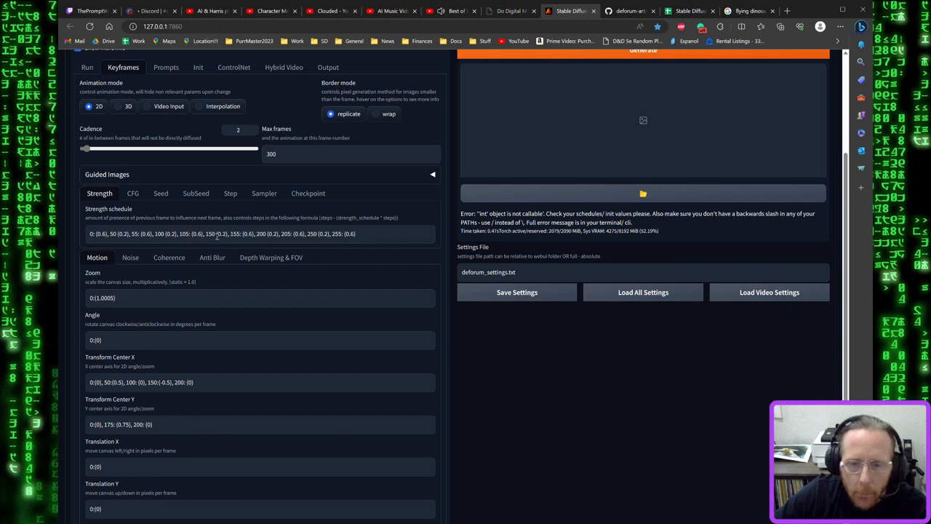
{"action": "left_click", "coordinate": [216, 236]}
{"action": "key", "text": "BackSpace"}
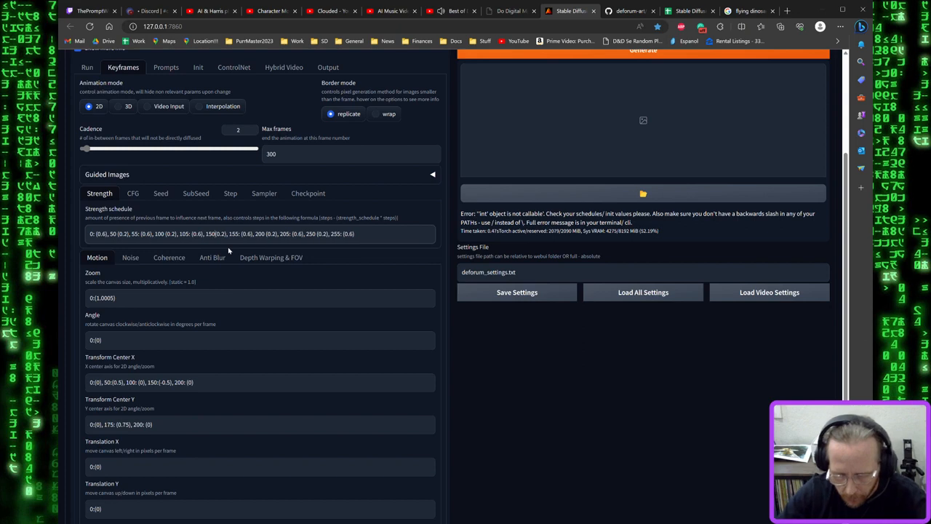
{"action": "type", "text": ":"}
{"action": "type", "text": ":"}
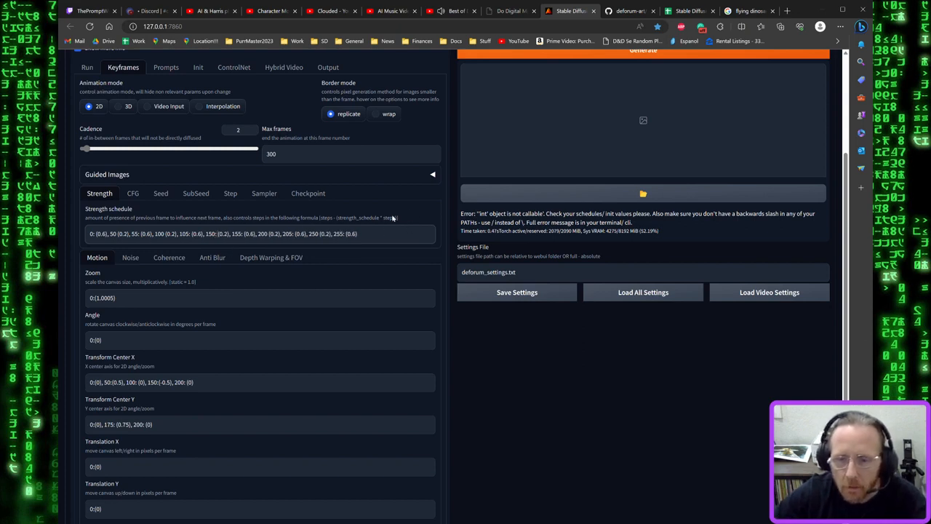
Add the missing colons after frames 200, 250, 100 and 50 in the strength schedule and generate the animation
{"action": "left_click", "coordinate": [269, 233]}
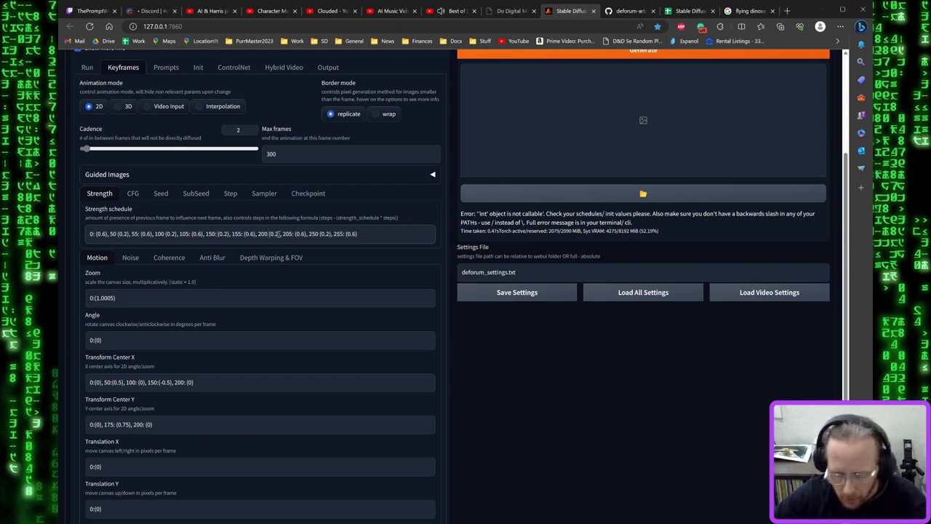
{"action": "type", "text": ":"}
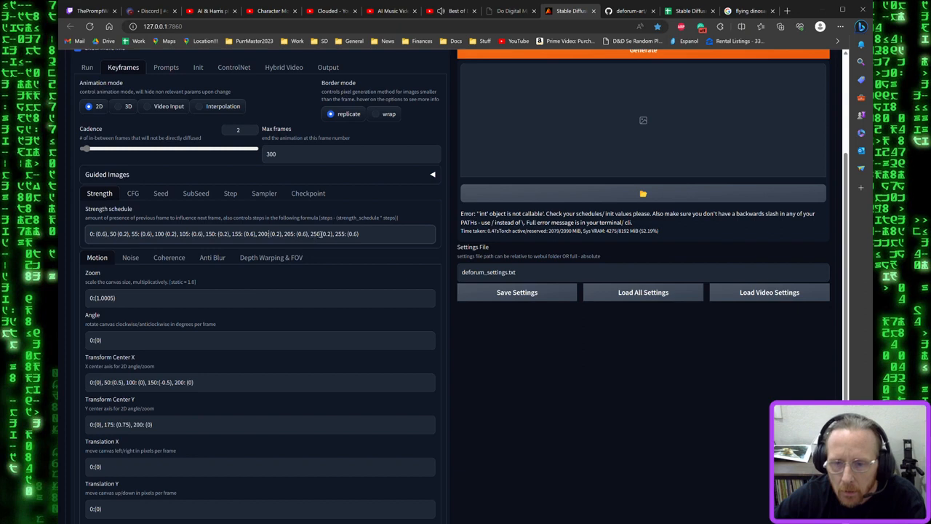
{"action": "left_click", "coordinate": [320, 234]}
{"action": "type", "text": ":"}
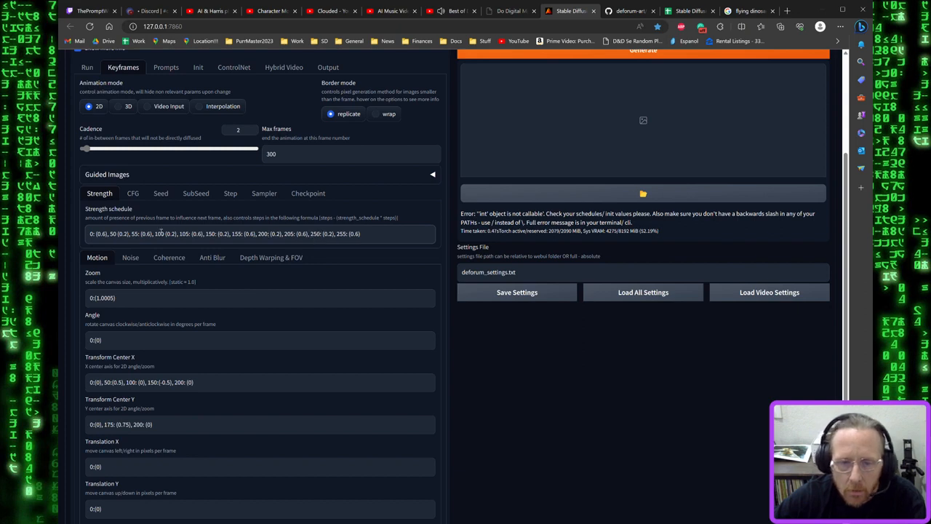
{"action": "left_click", "coordinate": [164, 233]}
{"action": "type", "text": ":"}
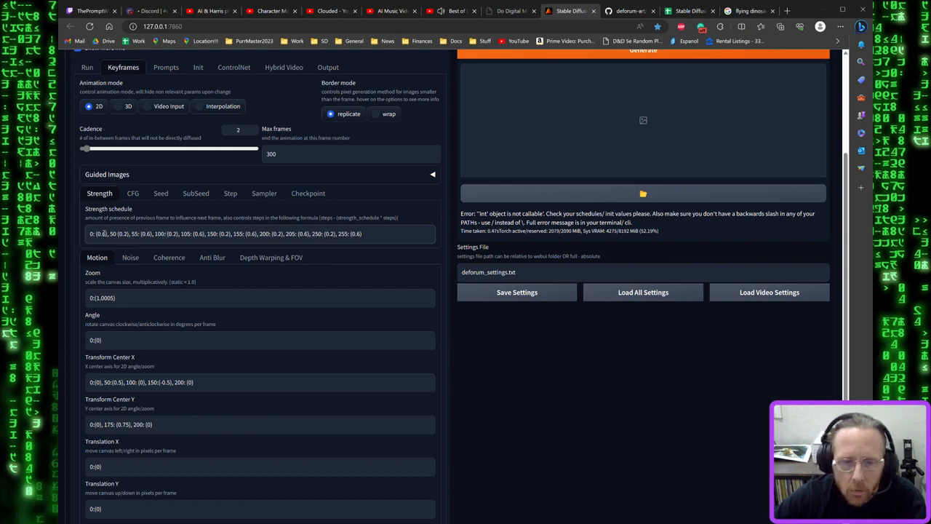
{"action": "left_click", "coordinate": [114, 234]}
{"action": "type", "text": ":"}
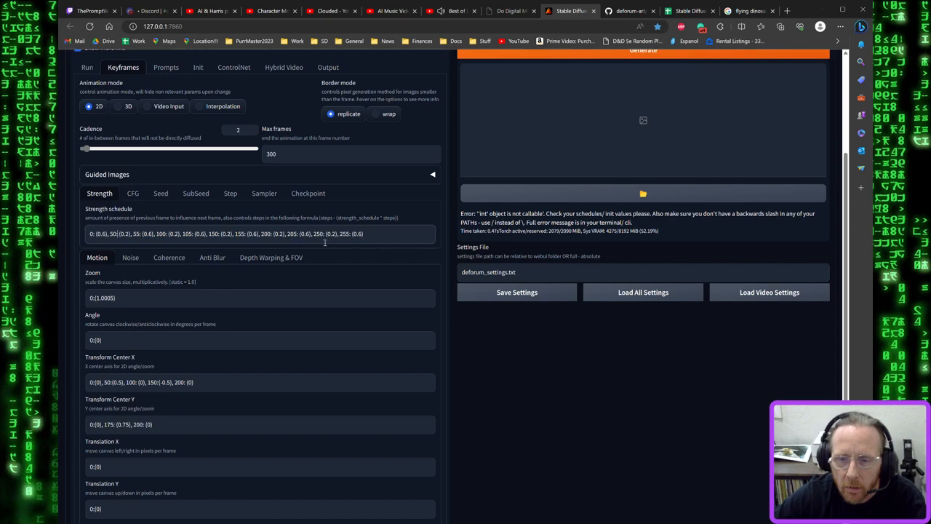
{"action": "scroll", "coordinate": [647, 187], "scroll_direction": "up", "scroll_amount": 3}
{"action": "left_click", "coordinate": [640, 193]}
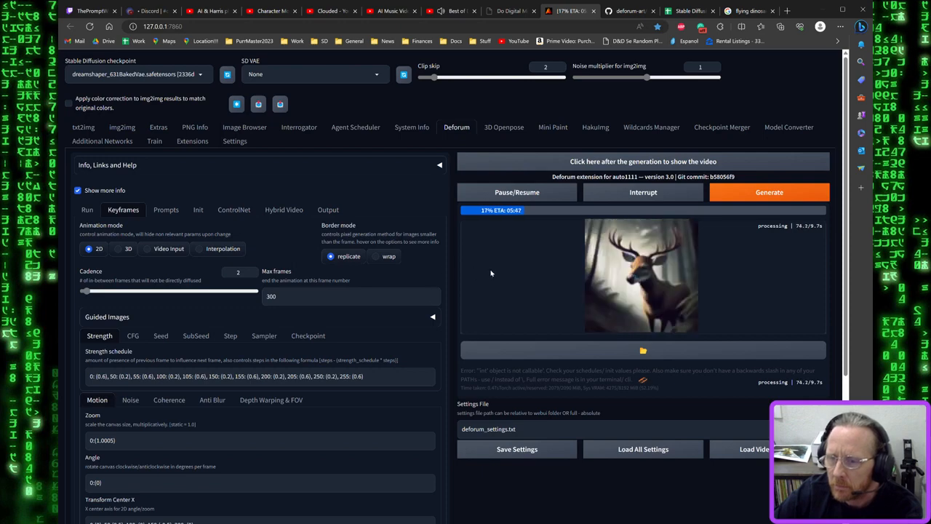
{"action": "scroll", "coordinate": [491, 273], "scroll_direction": "down", "scroll_amount": 2}
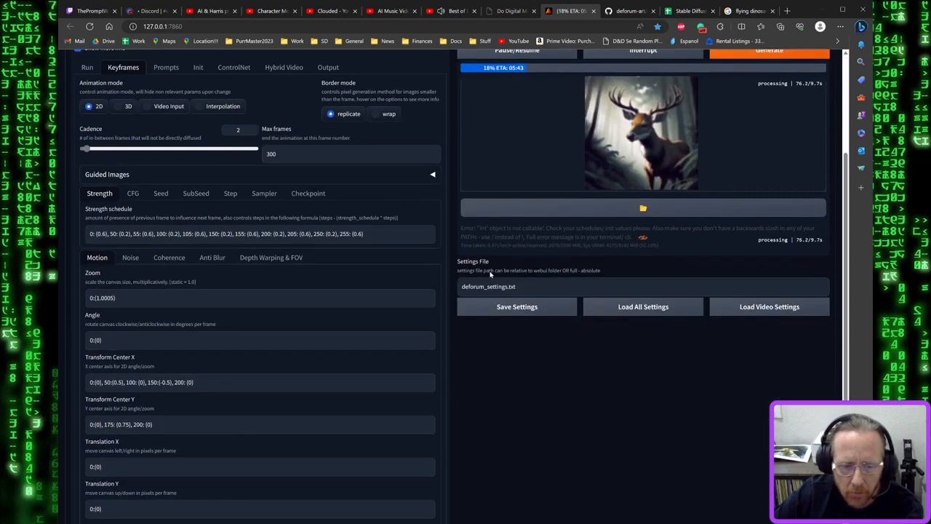
{"action": "scroll", "coordinate": [491, 273], "scroll_direction": "up", "scroll_amount": 2}
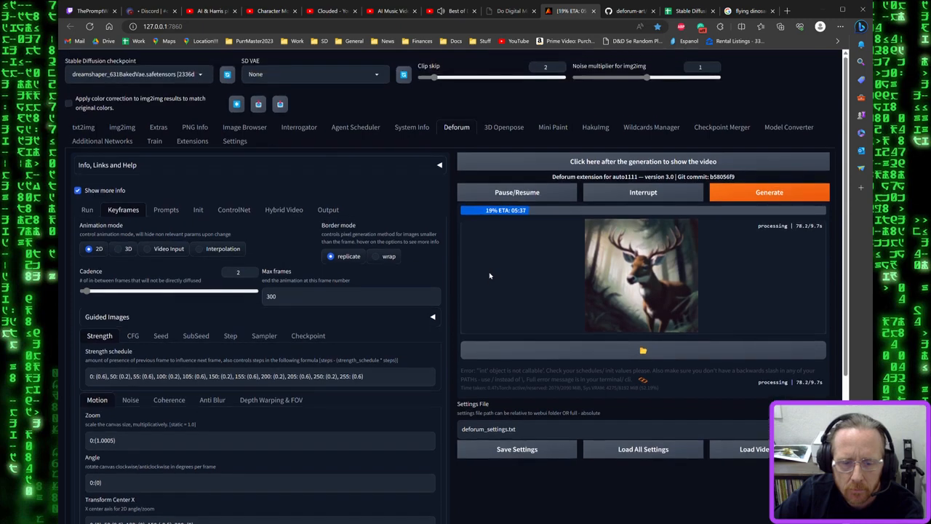
{"action": "left_click", "coordinate": [166, 210]}
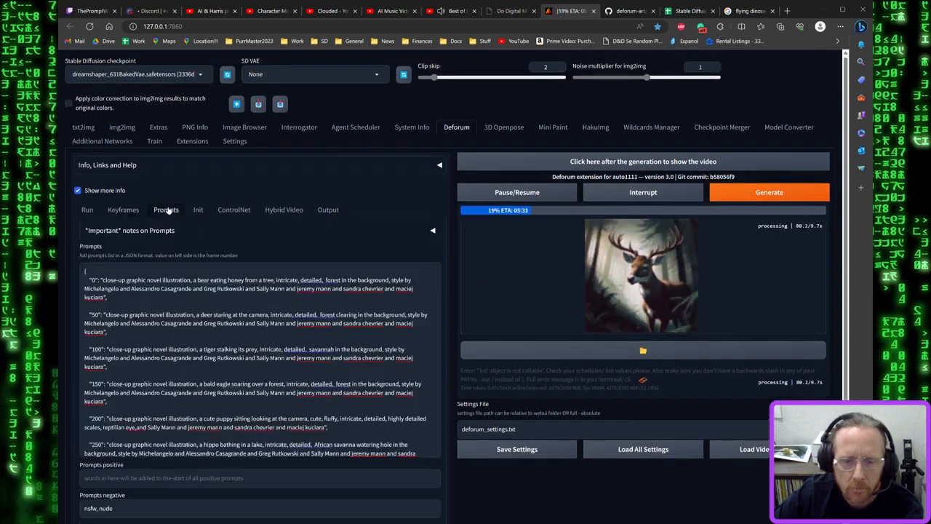
{"action": "left_click", "coordinate": [87, 210]}
{"action": "left_click", "coordinate": [118, 211]}
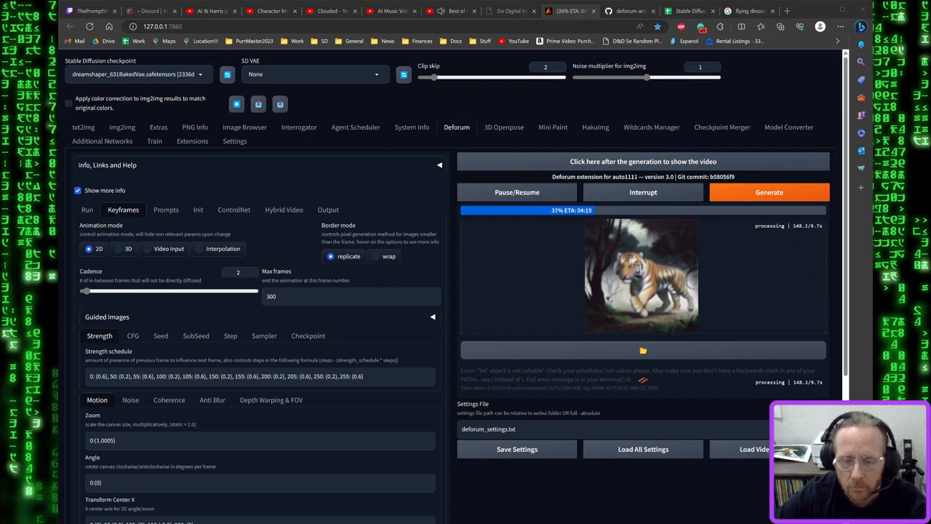
{"action": "scroll", "coordinate": [456, 291], "scroll_direction": "down", "scroll_amount": 1}
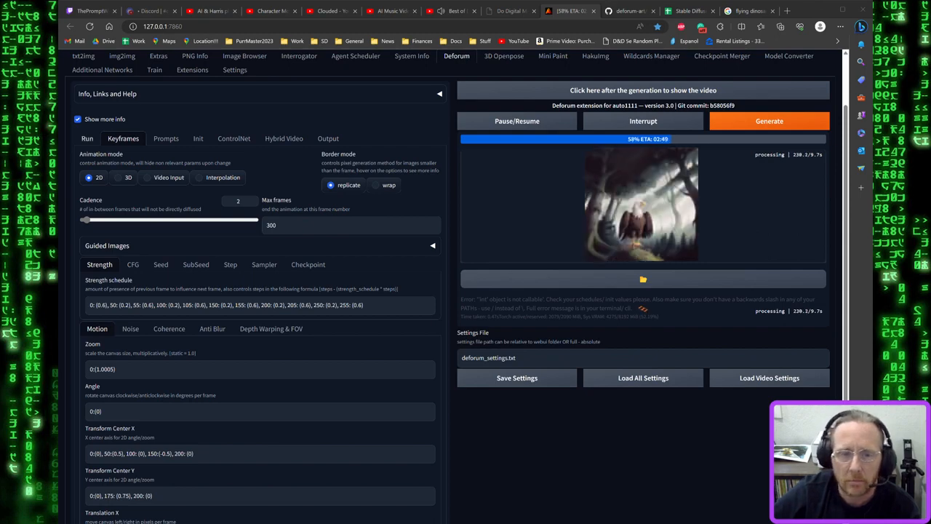
Review the run settings and the keyframe settings for motion, noise, coherence, anti blur and depth warping while the animation renders
{"action": "left_click", "coordinate": [87, 138]}
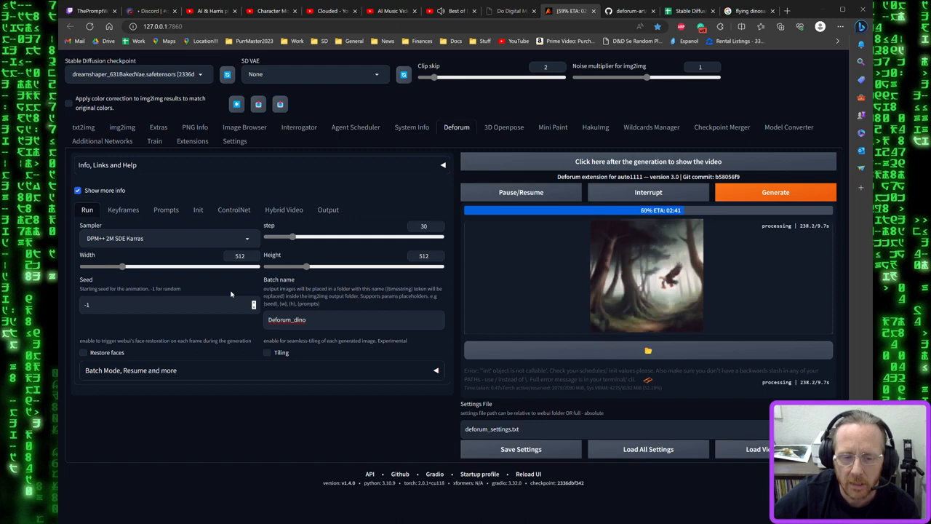
{"action": "left_click", "coordinate": [124, 211]}
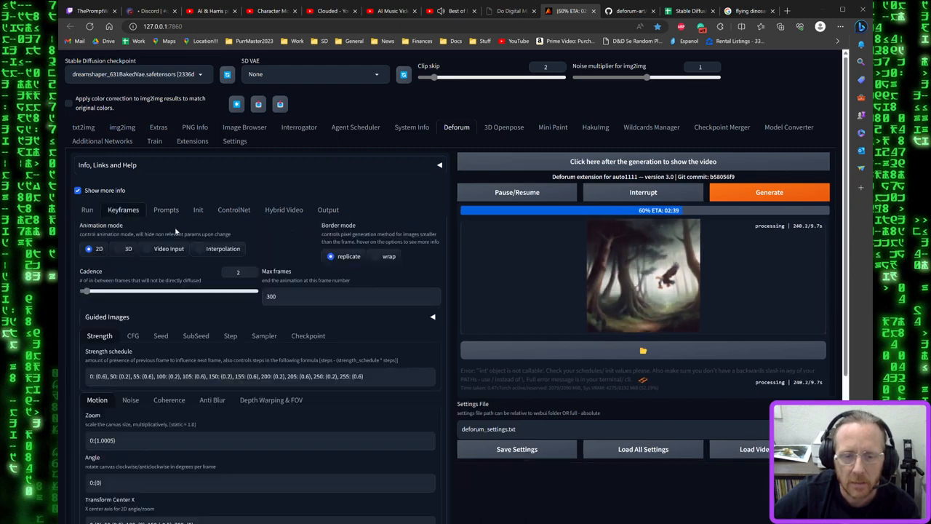
{"action": "scroll", "coordinate": [299, 255], "scroll_direction": "down", "scroll_amount": 3}
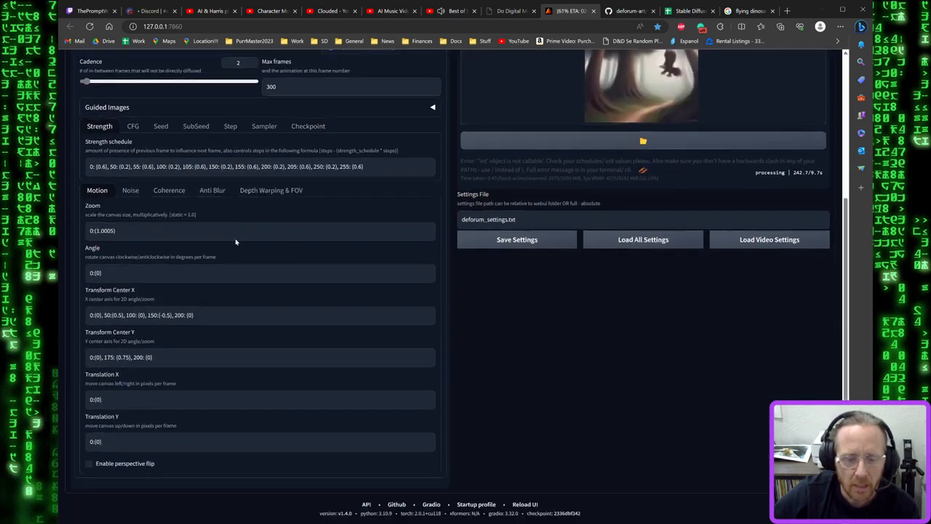
{"action": "left_click", "coordinate": [130, 190]}
{"action": "scroll", "coordinate": [131, 193], "scroll_direction": "up", "scroll_amount": 2}
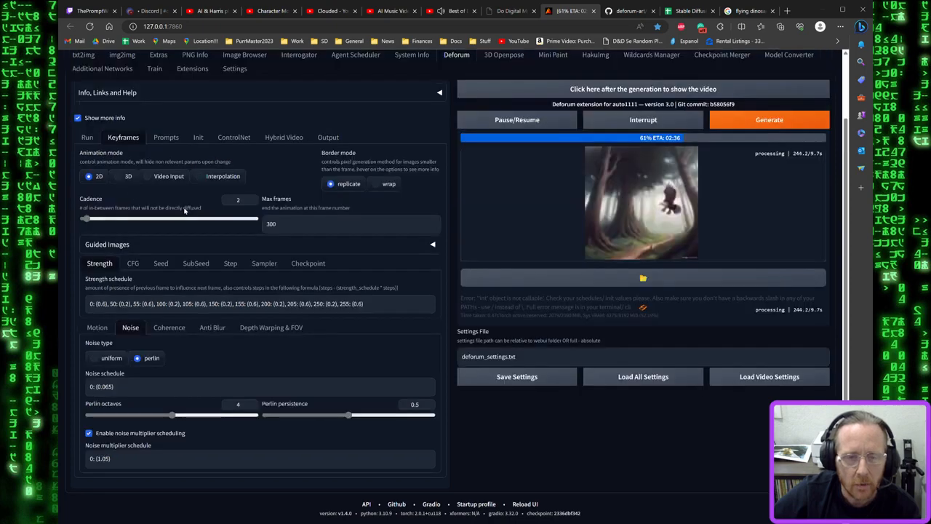
{"action": "left_click", "coordinate": [169, 329]}
{"action": "scroll", "coordinate": [303, 380], "scroll_direction": "down", "scroll_amount": 2}
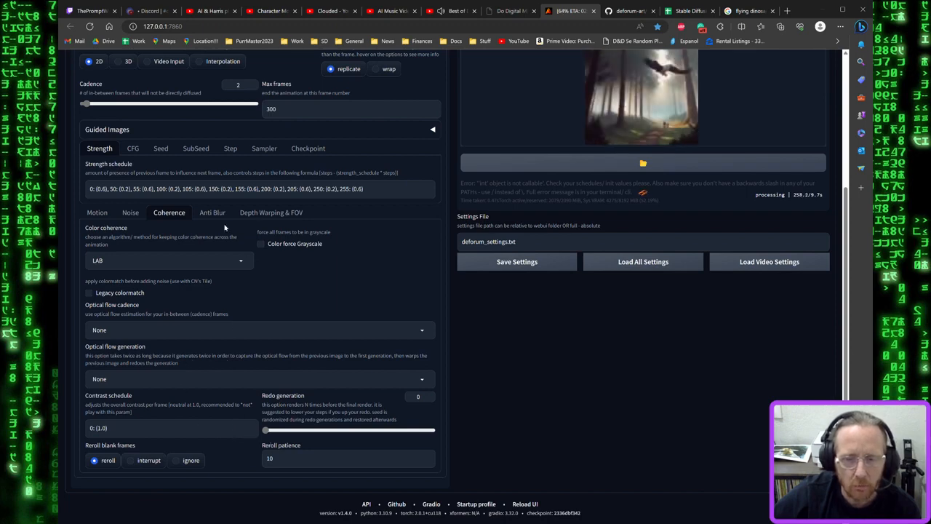
{"action": "left_click", "coordinate": [207, 213]}
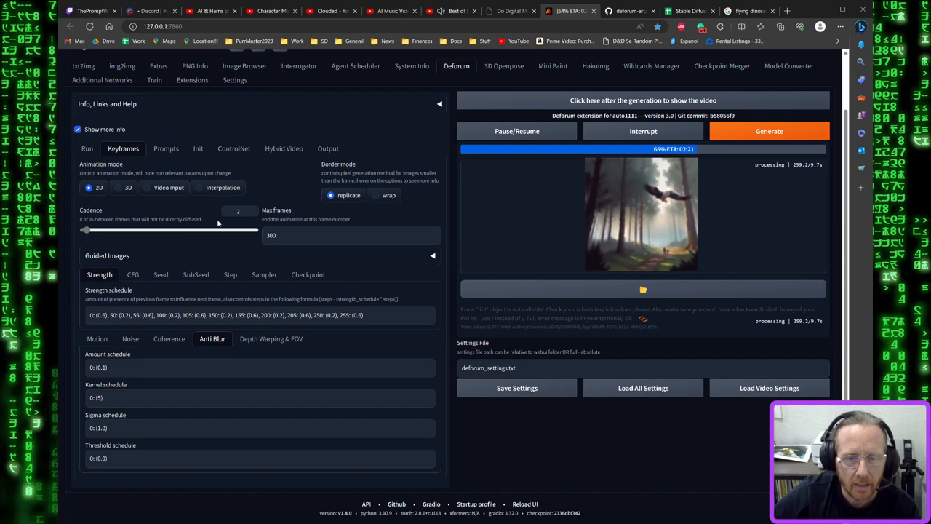
{"action": "left_click", "coordinate": [279, 339]}
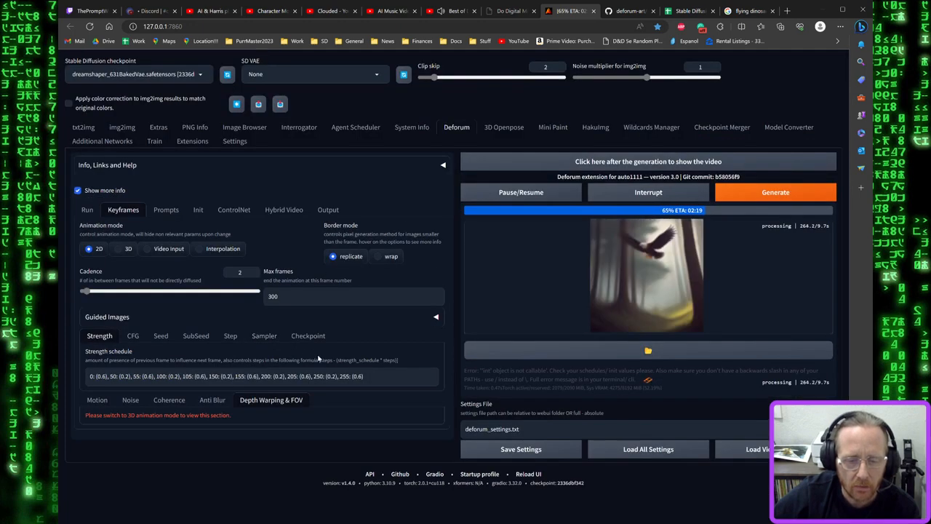
{"action": "left_click", "coordinate": [101, 402]}
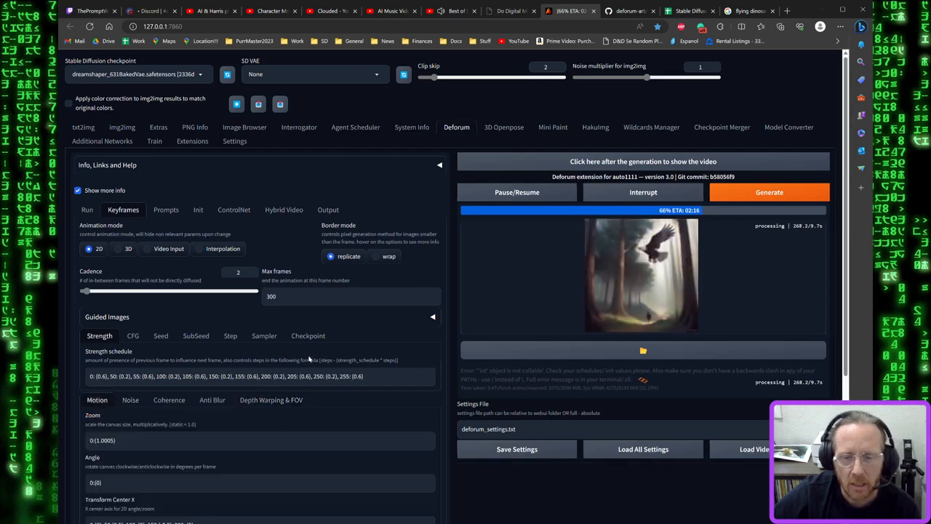
Review the animal prompts through frame 250 and the image init settings
{"action": "left_click", "coordinate": [166, 209]}
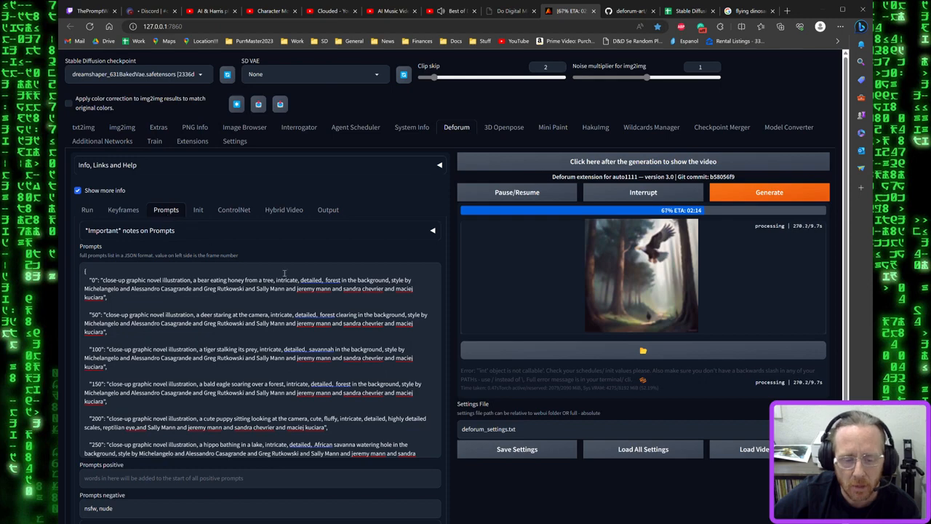
{"action": "scroll", "coordinate": [303, 285], "scroll_direction": "down", "scroll_amount": 1}
{"action": "scroll", "coordinate": [303, 285], "scroll_direction": "down", "scroll_amount": 1}
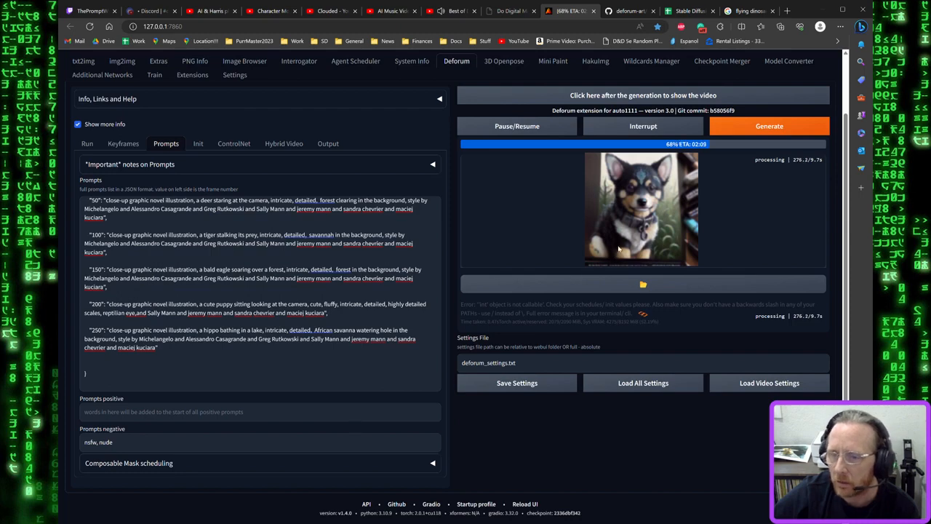
{"action": "left_click", "coordinate": [197, 144]}
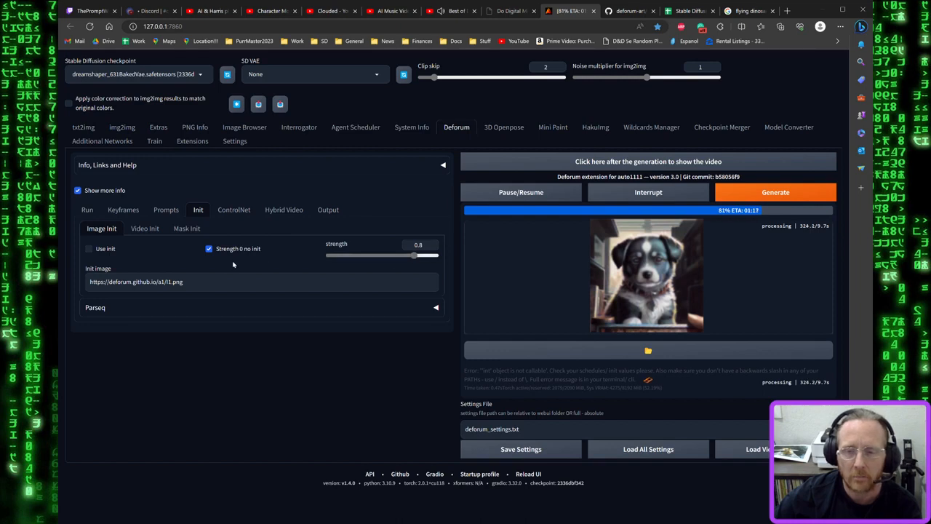
Review the video output settings, covering the upscale models, video upscaling, Vid2depth, frames-to-video stitching and frame interpolation, and return to the run settings
{"action": "left_click", "coordinate": [326, 210]}
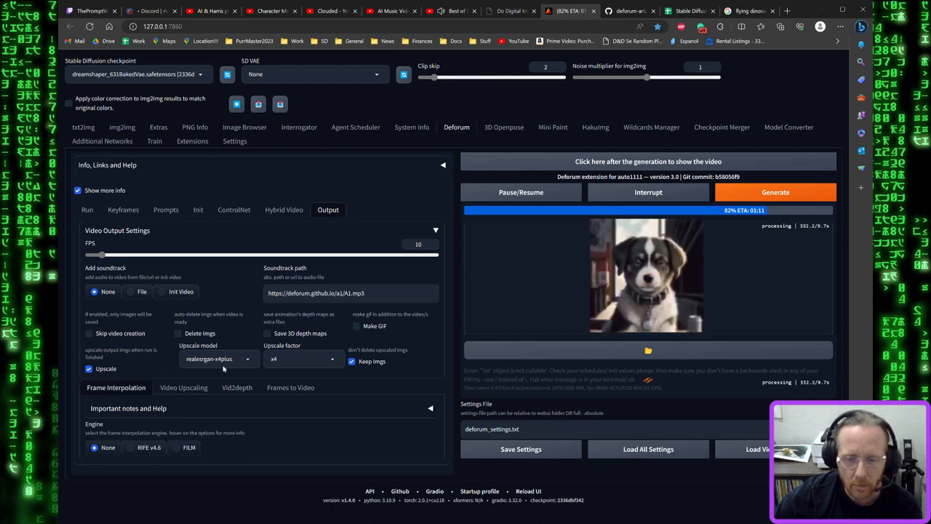
{"action": "left_click", "coordinate": [223, 369]}
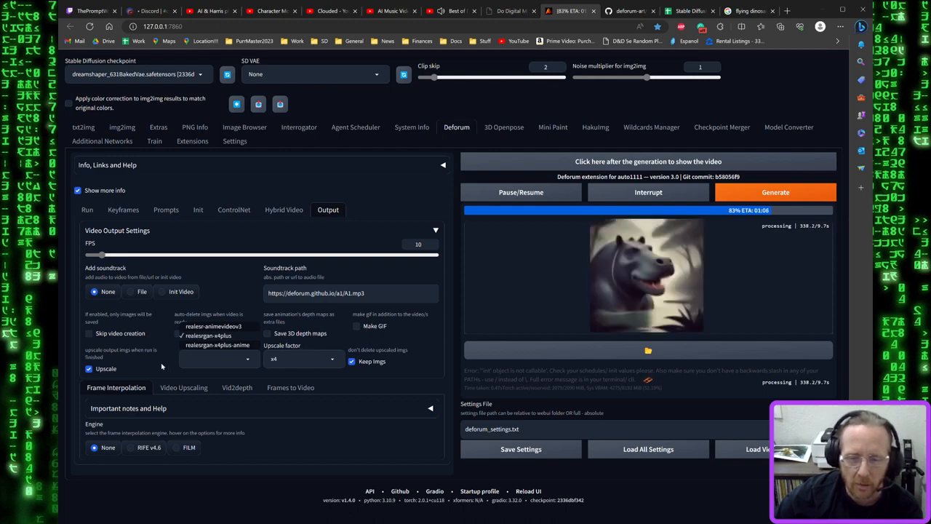
{"action": "left_click", "coordinate": [188, 357]}
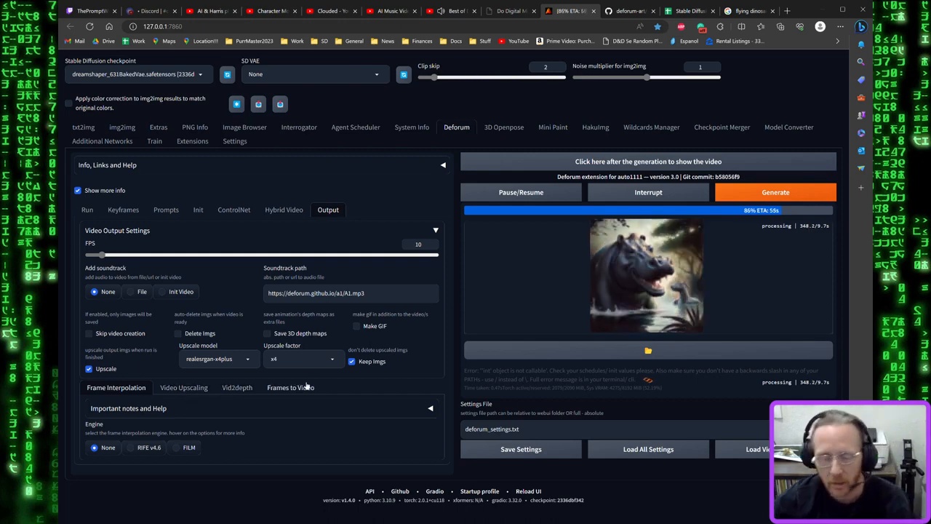
{"action": "left_click", "coordinate": [178, 391]}
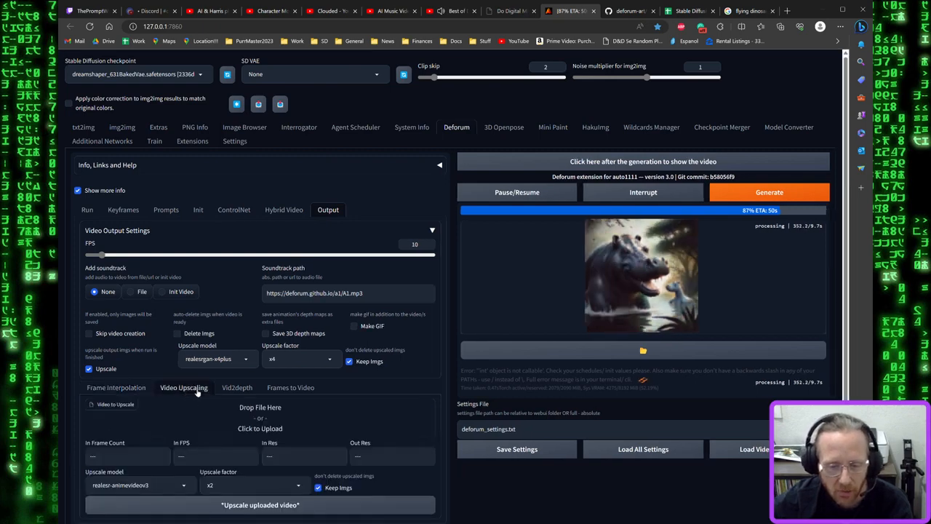
{"action": "left_click", "coordinate": [236, 389]}
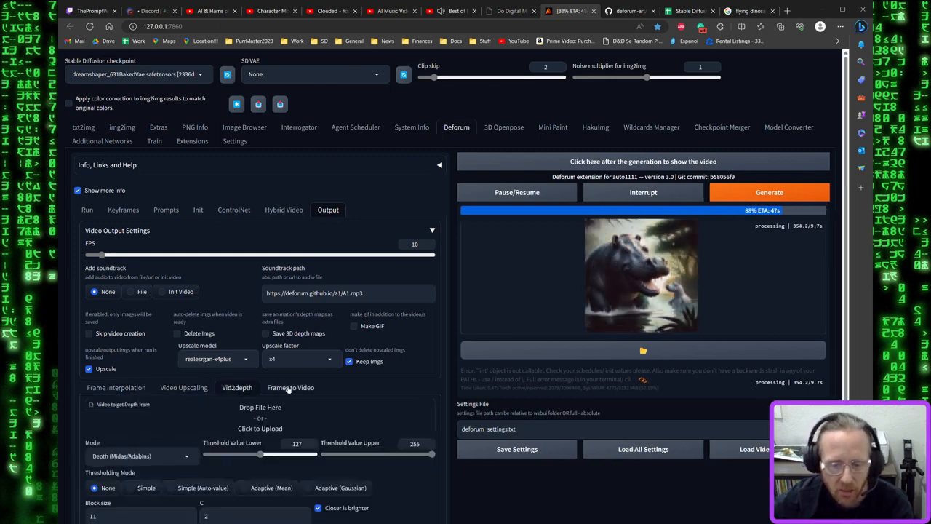
{"action": "left_click", "coordinate": [290, 388]}
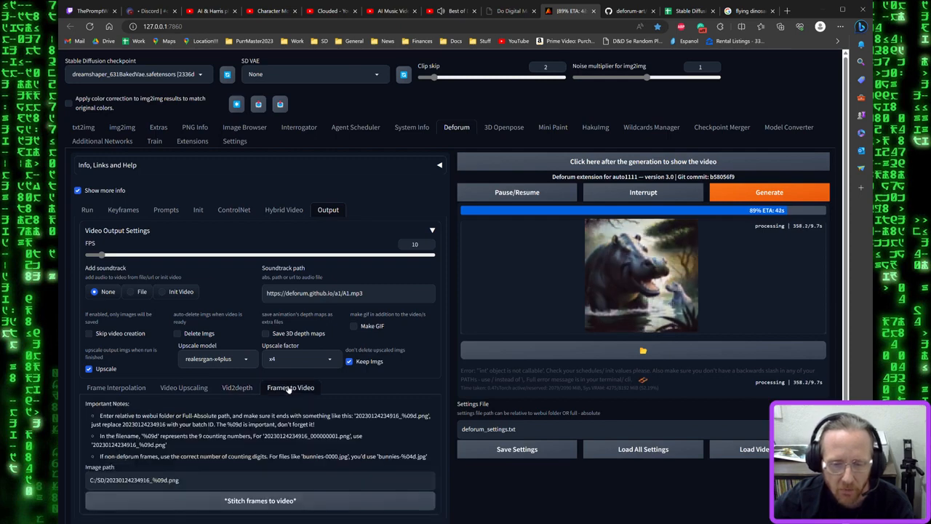
{"action": "left_click", "coordinate": [121, 391]}
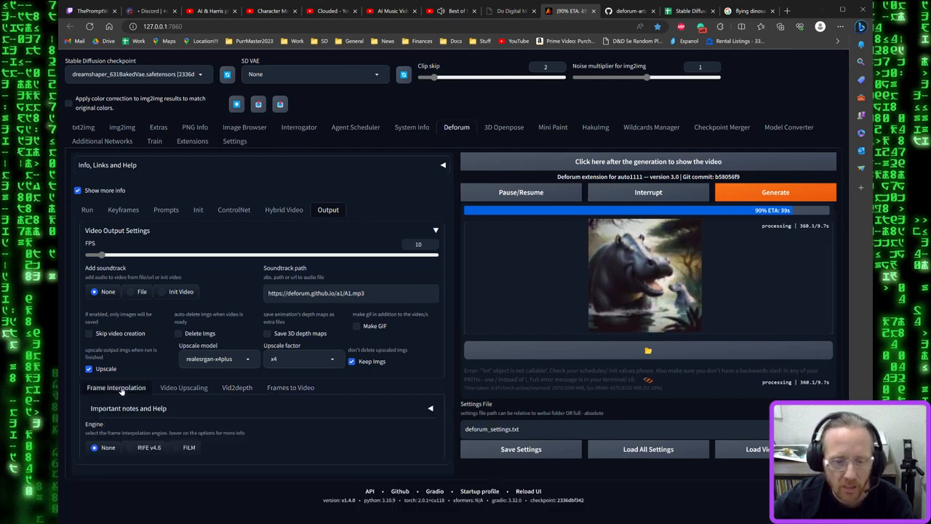
{"action": "left_click", "coordinate": [90, 212]}
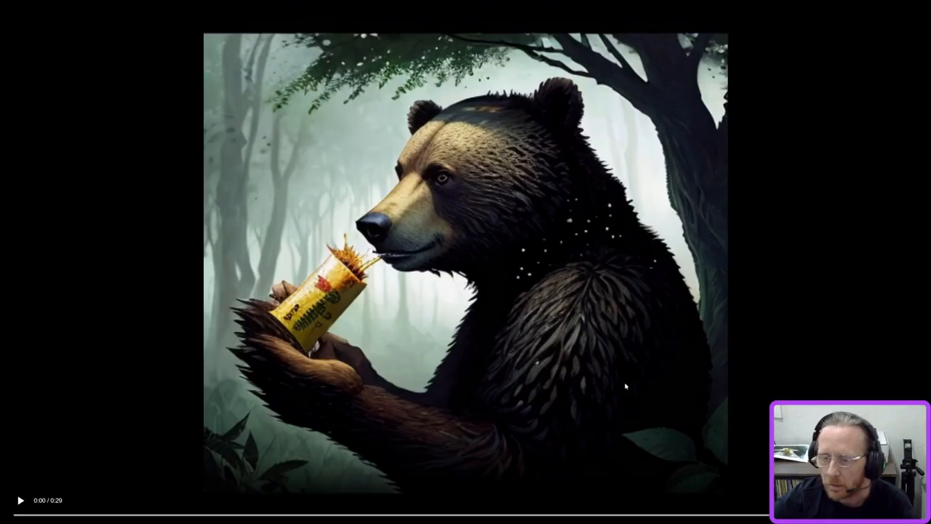
Play the generated video in full screen, leave full screen and pause the playback
{"action": "left_click", "coordinate": [20, 499]}
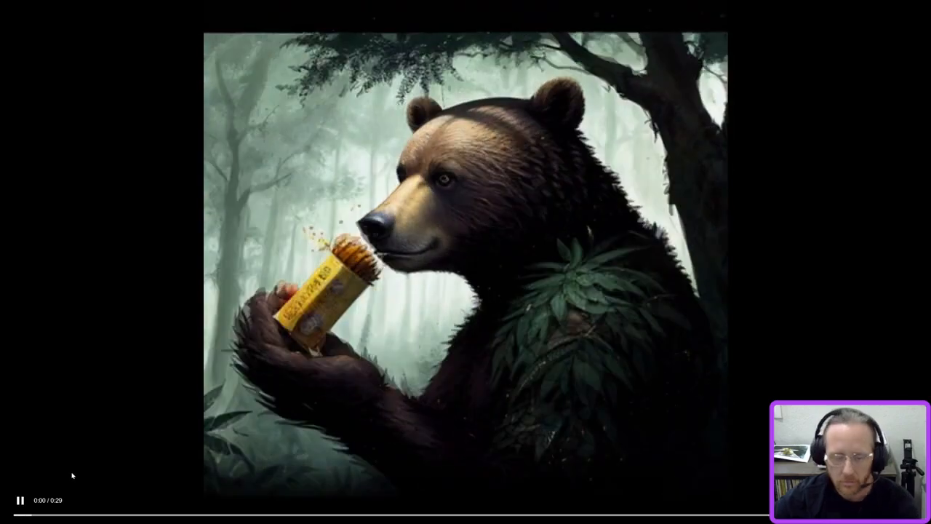
{"action": "key", "text": "Escape"}
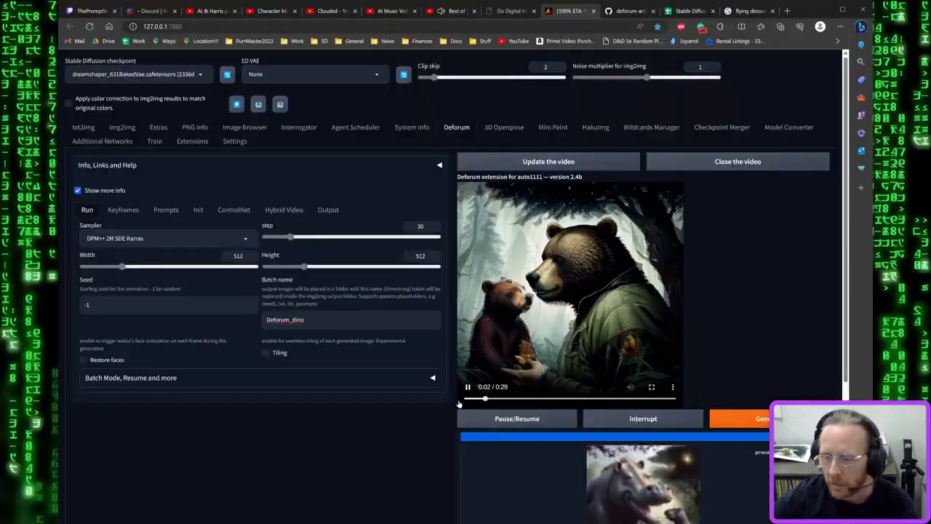
{"action": "left_click", "coordinate": [467, 387]}
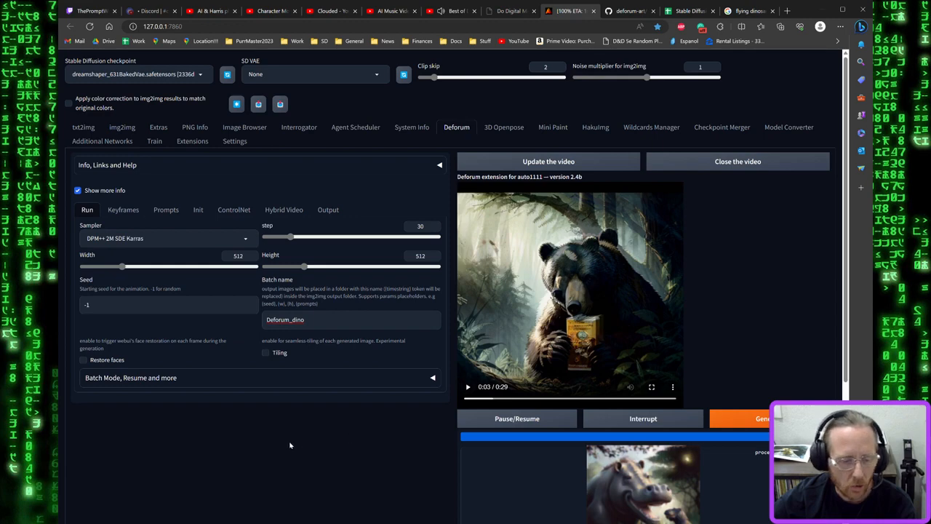